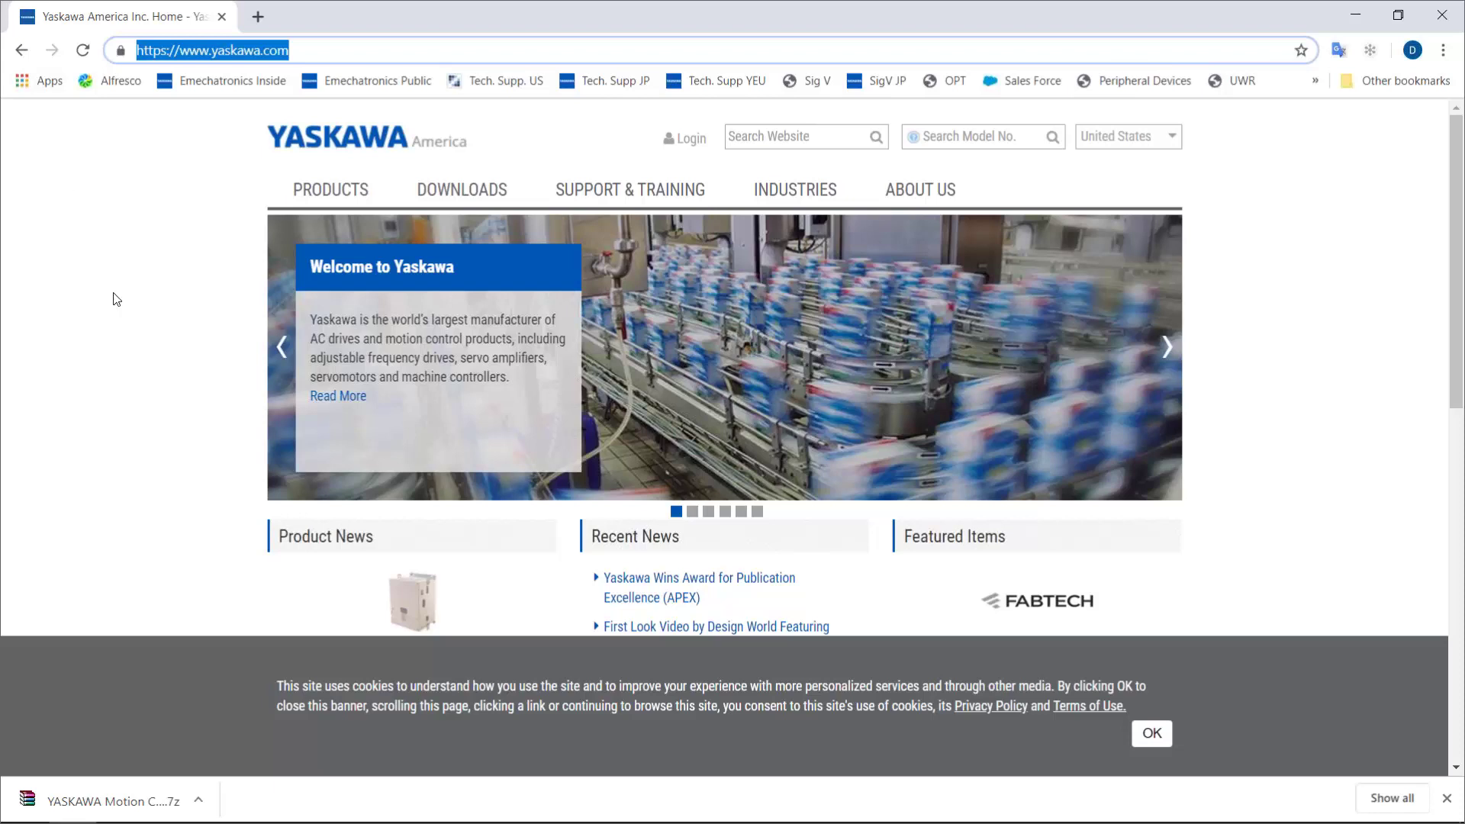
Open the SGD7S MECHATROLINK-III product page from the Sigma-7 SERVOPACKs listing in the motion products
click(117, 299)
mouse_move(318, 205)
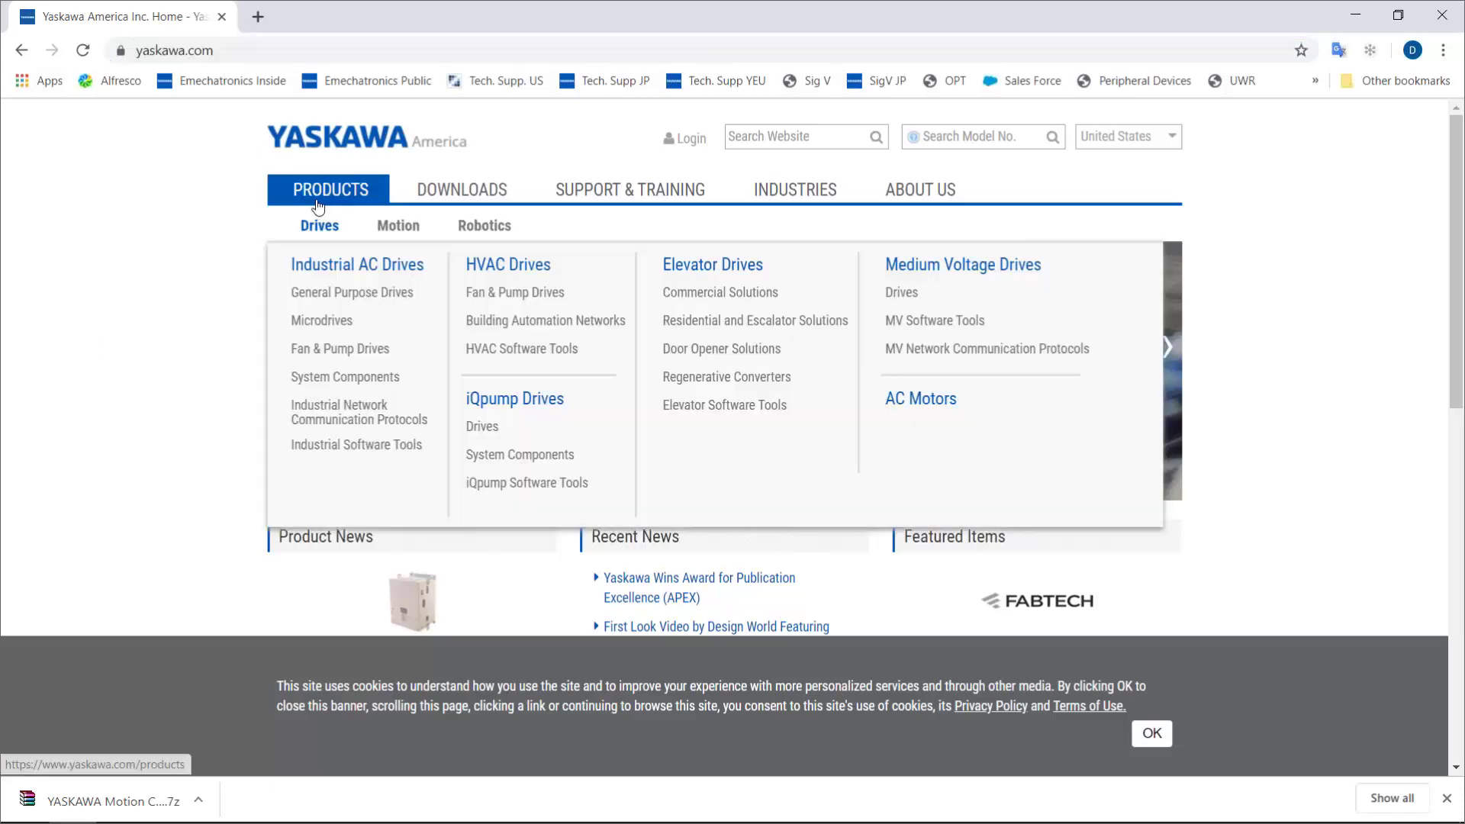
mouse_move(393, 227)
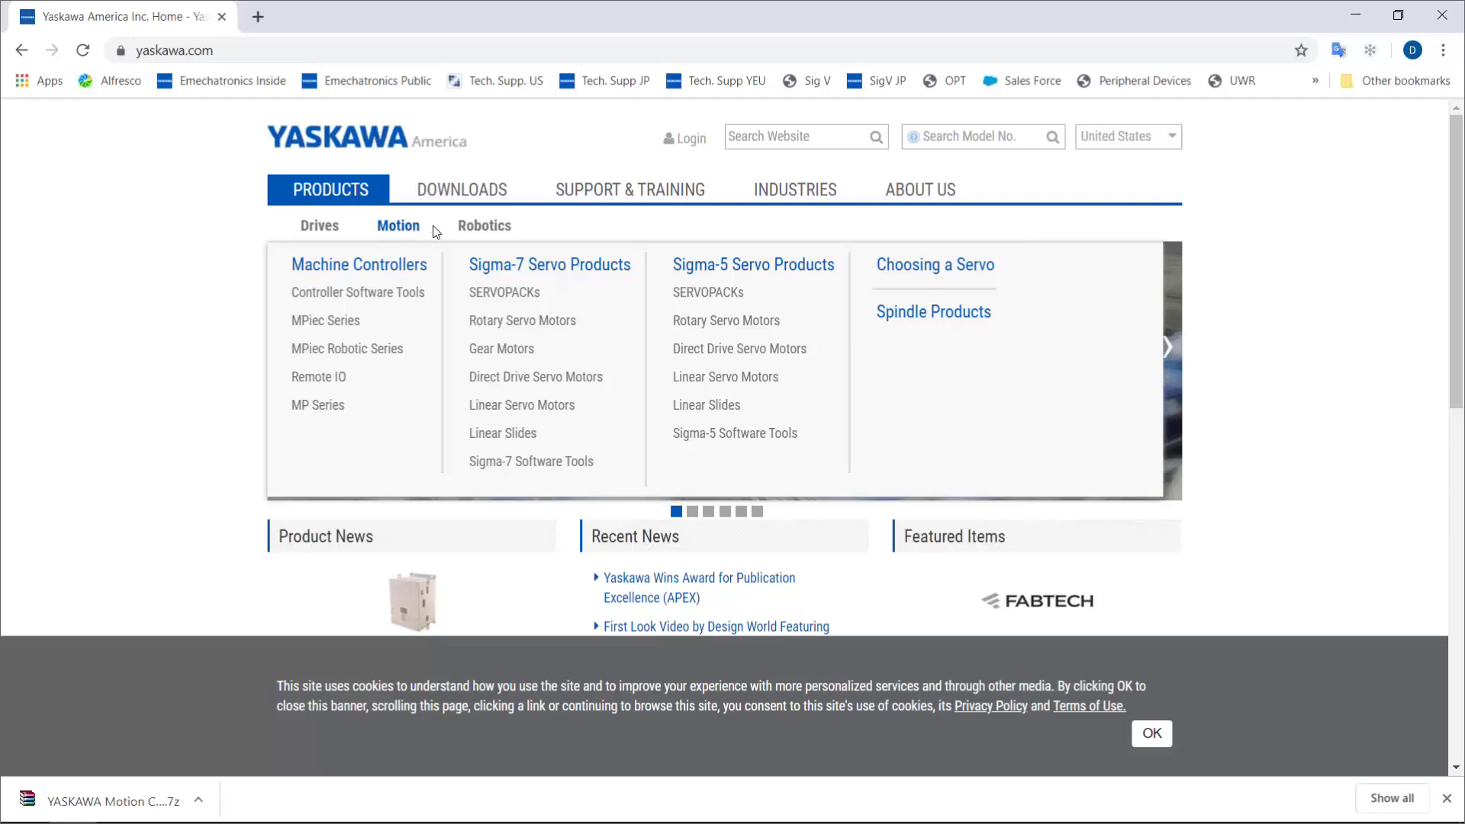
click(506, 294)
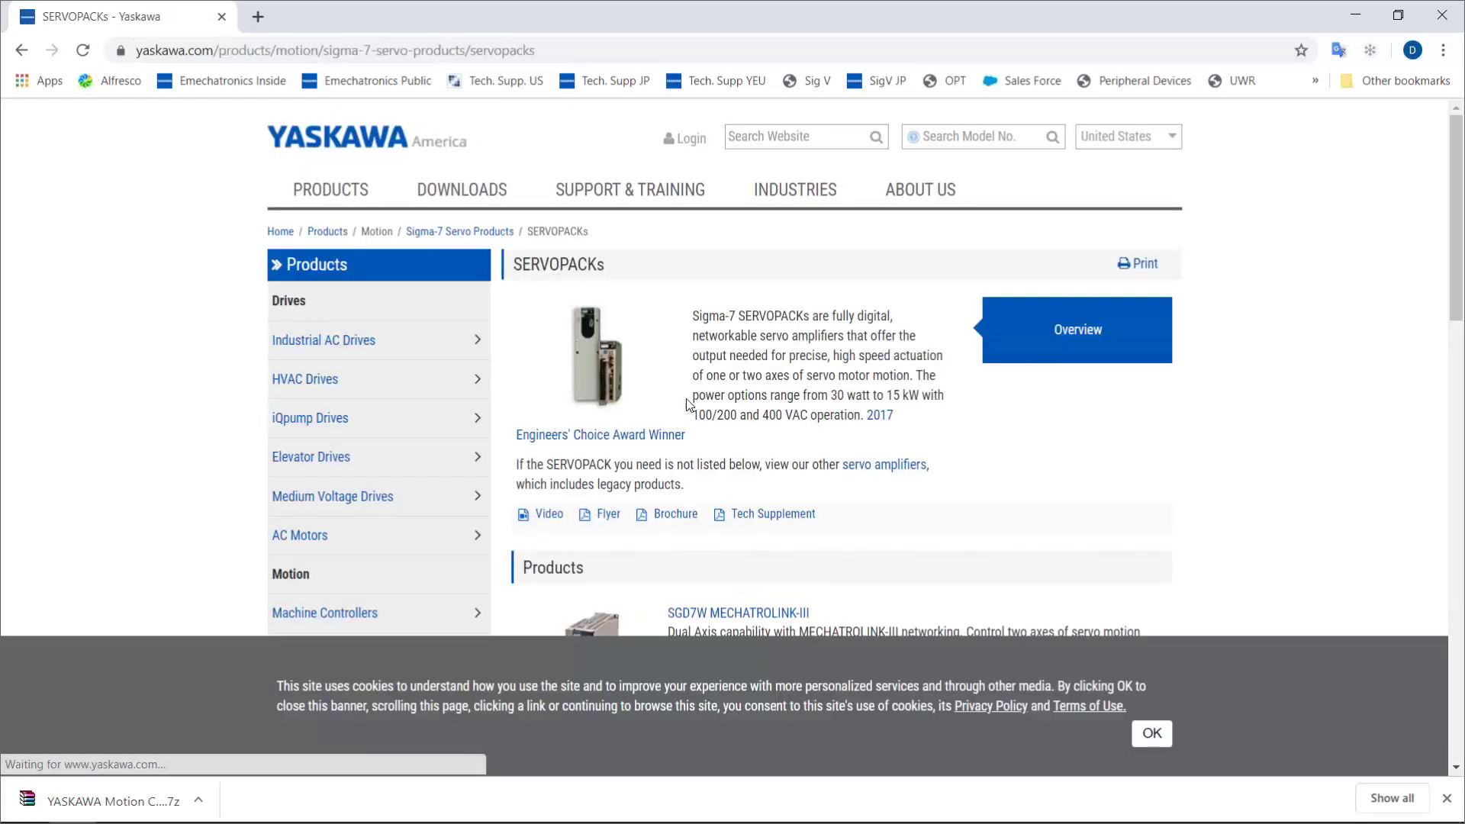
scroll(719, 419, down, 3)
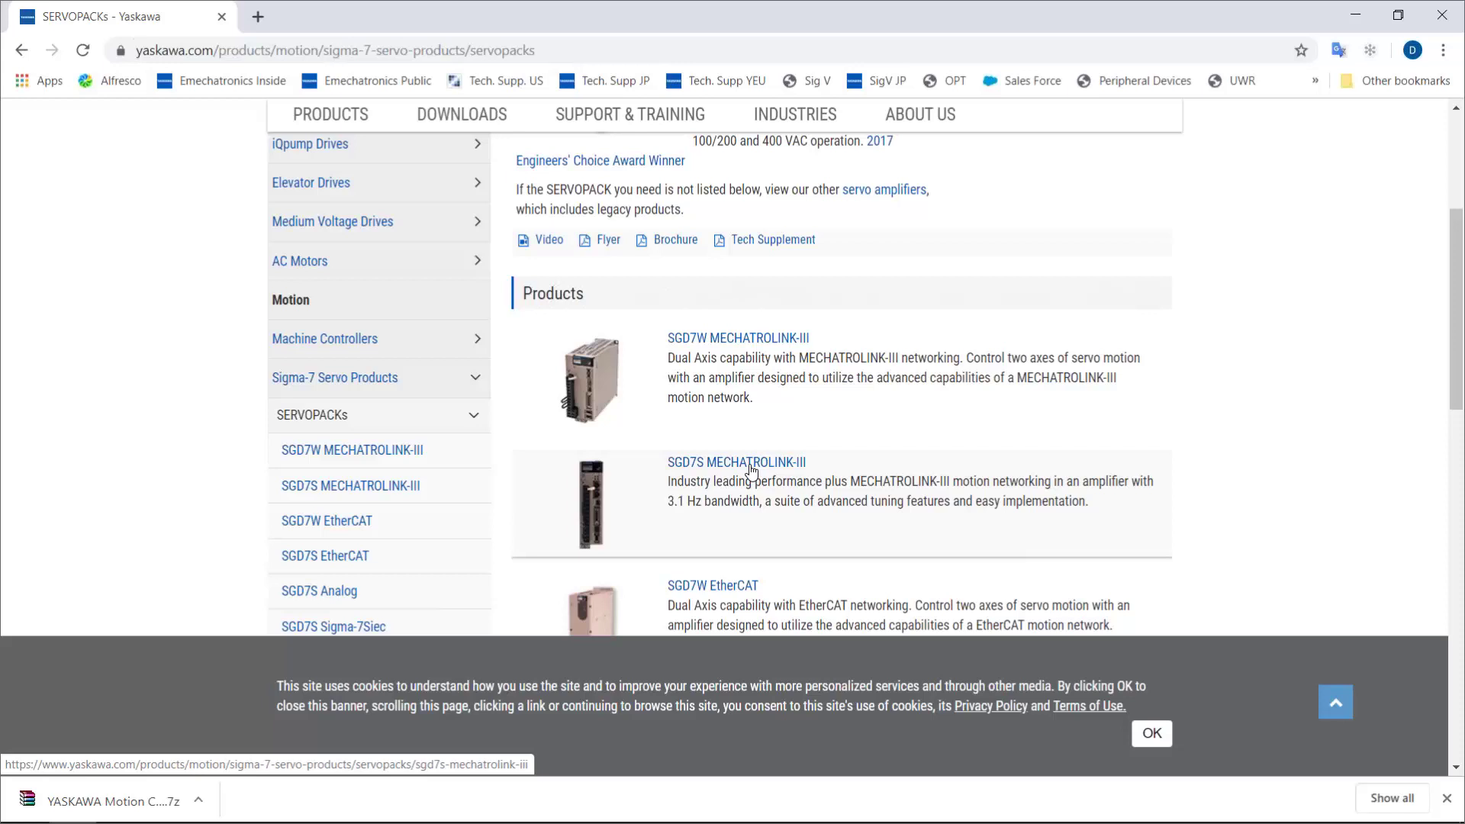
click(751, 467)
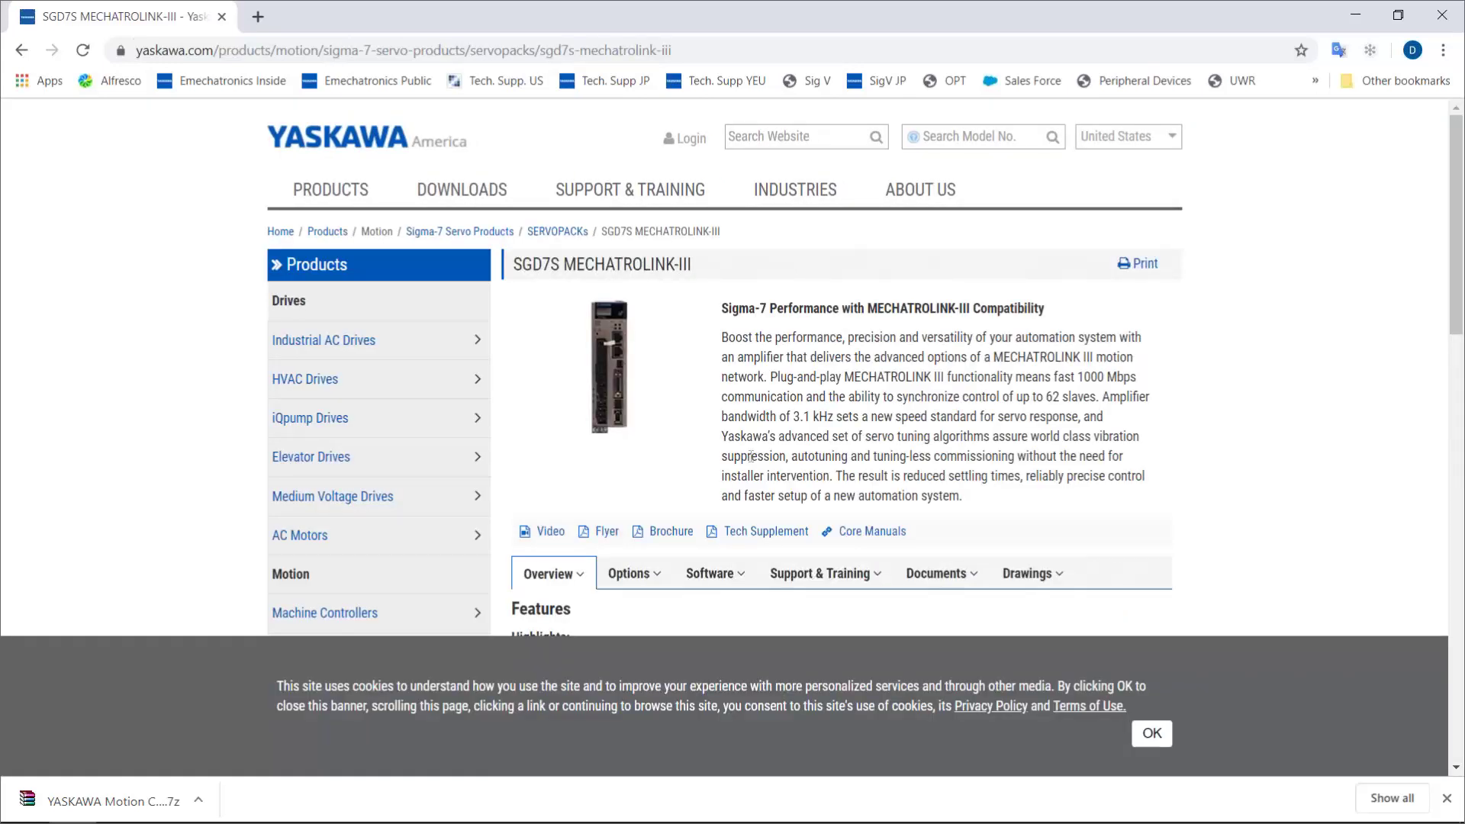
Show the Motion CAD Toolbox entry among the product's drawings and accept the cookie notice
scroll(1030, 561, down, 2)
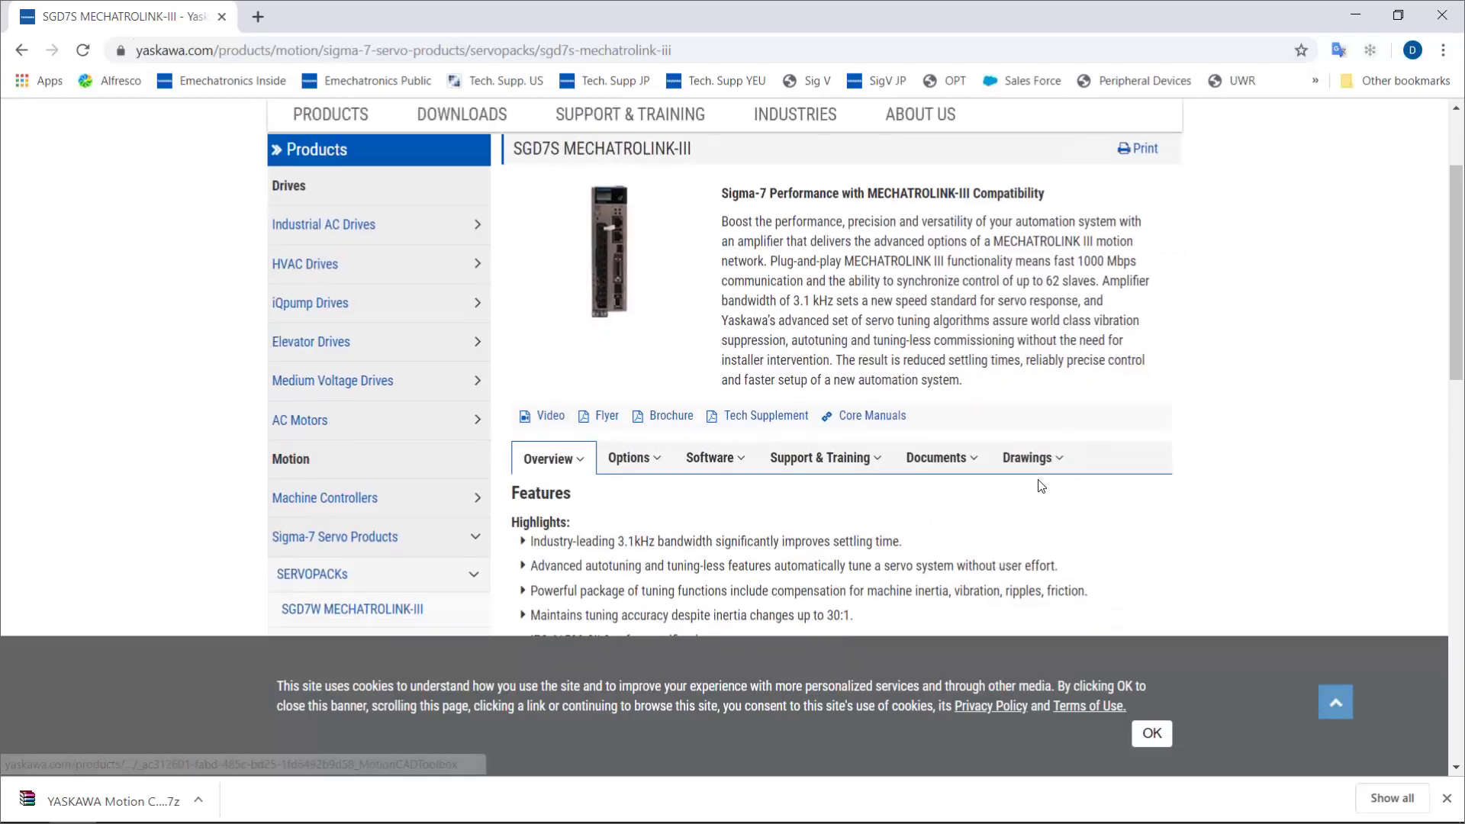
mouse_move(1041, 473)
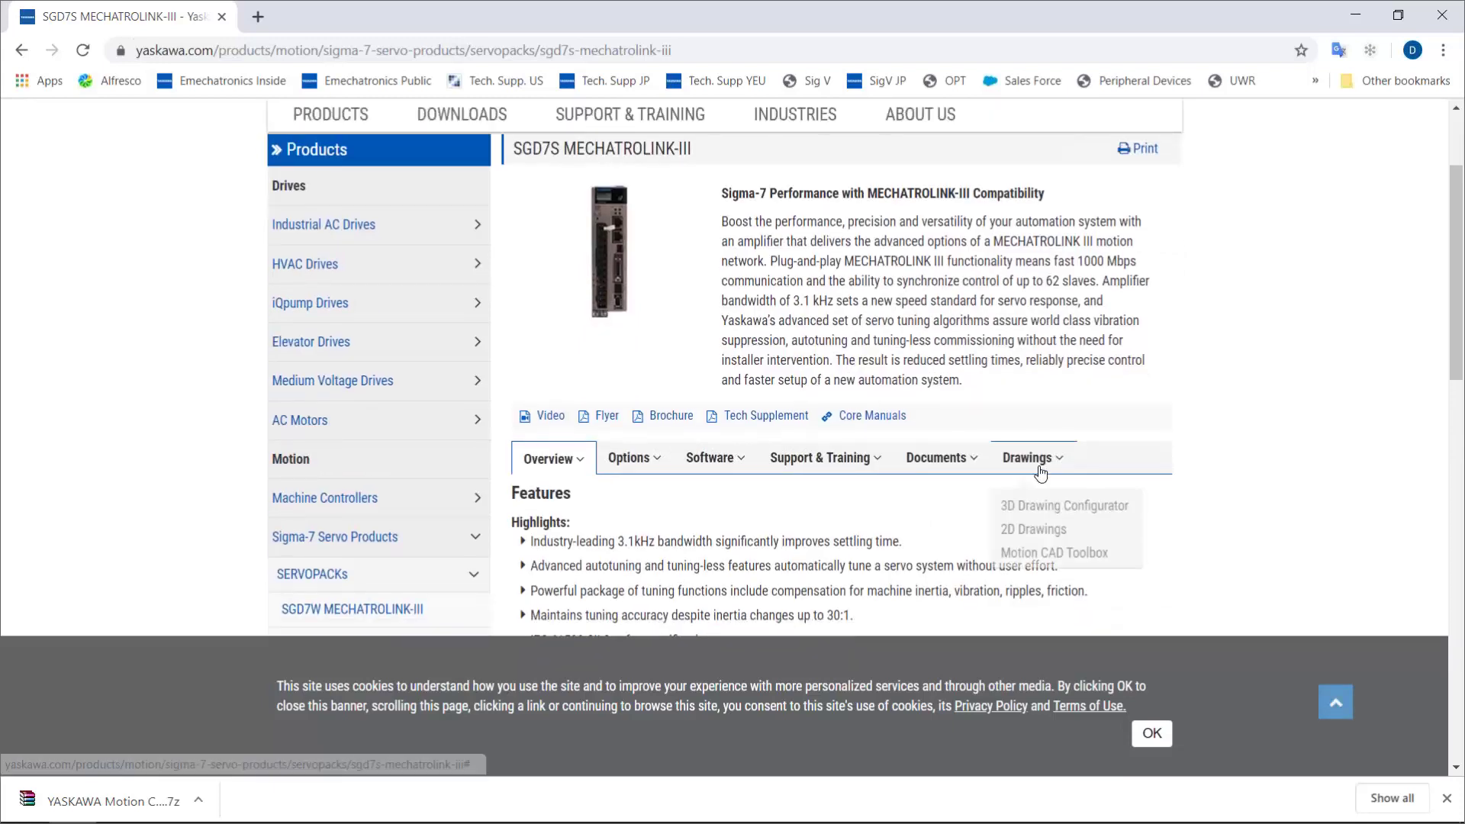
click(1043, 554)
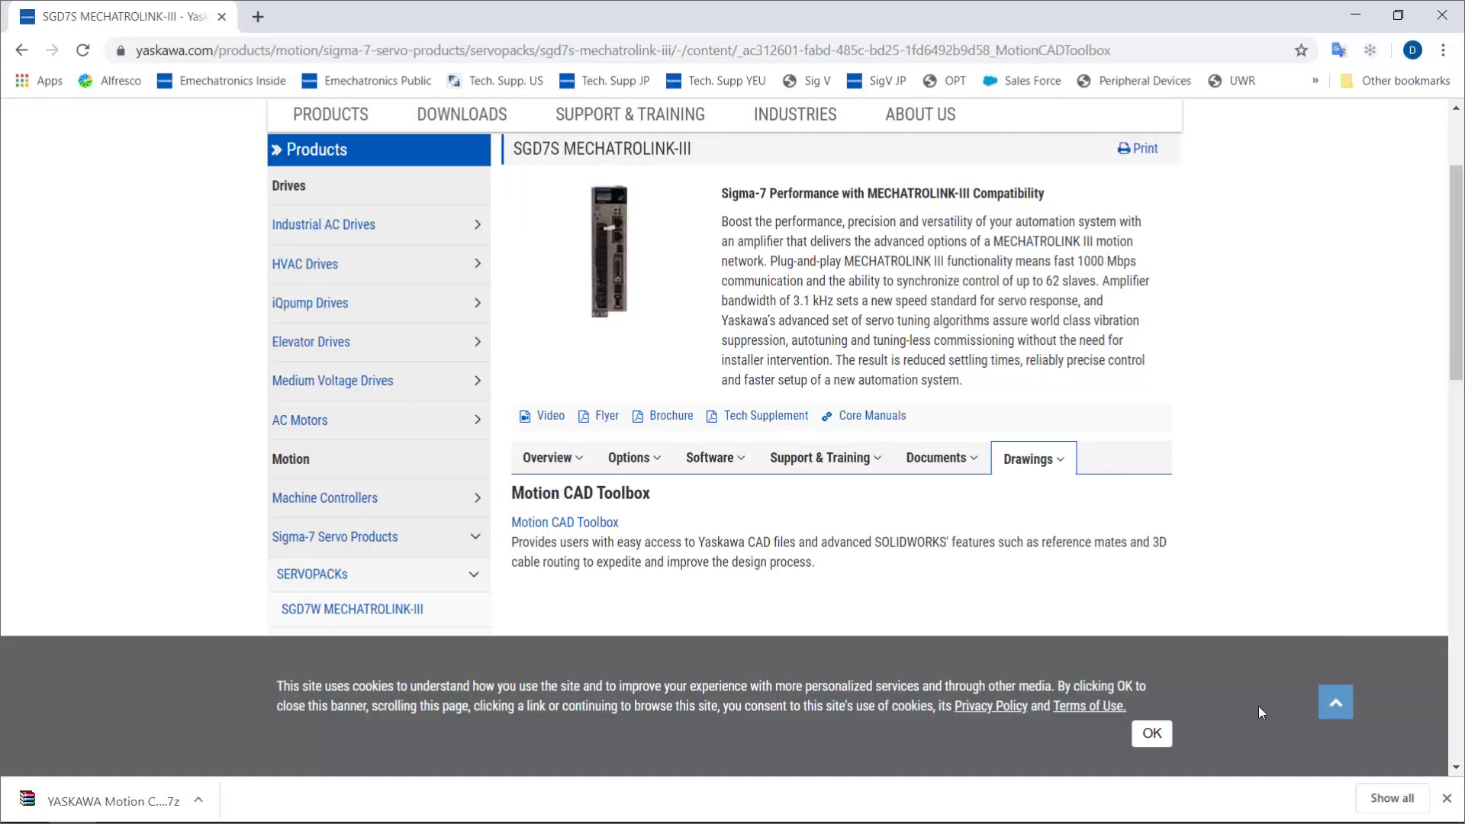
click(1338, 703)
click(1158, 732)
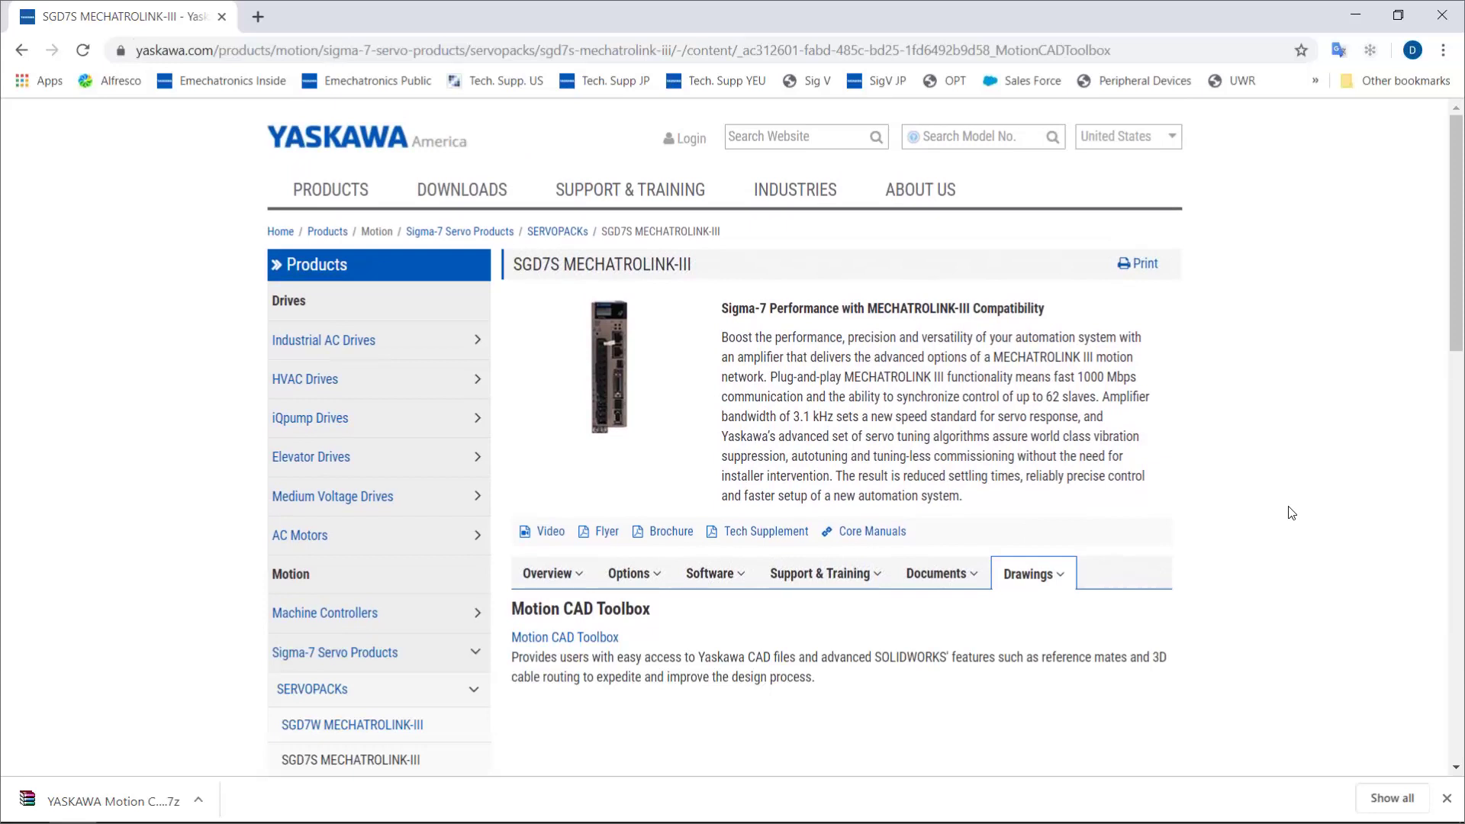
Open the Motion CAD Toolbox page from the SGD7S product's software overview
scroll(1291, 513, down, 1)
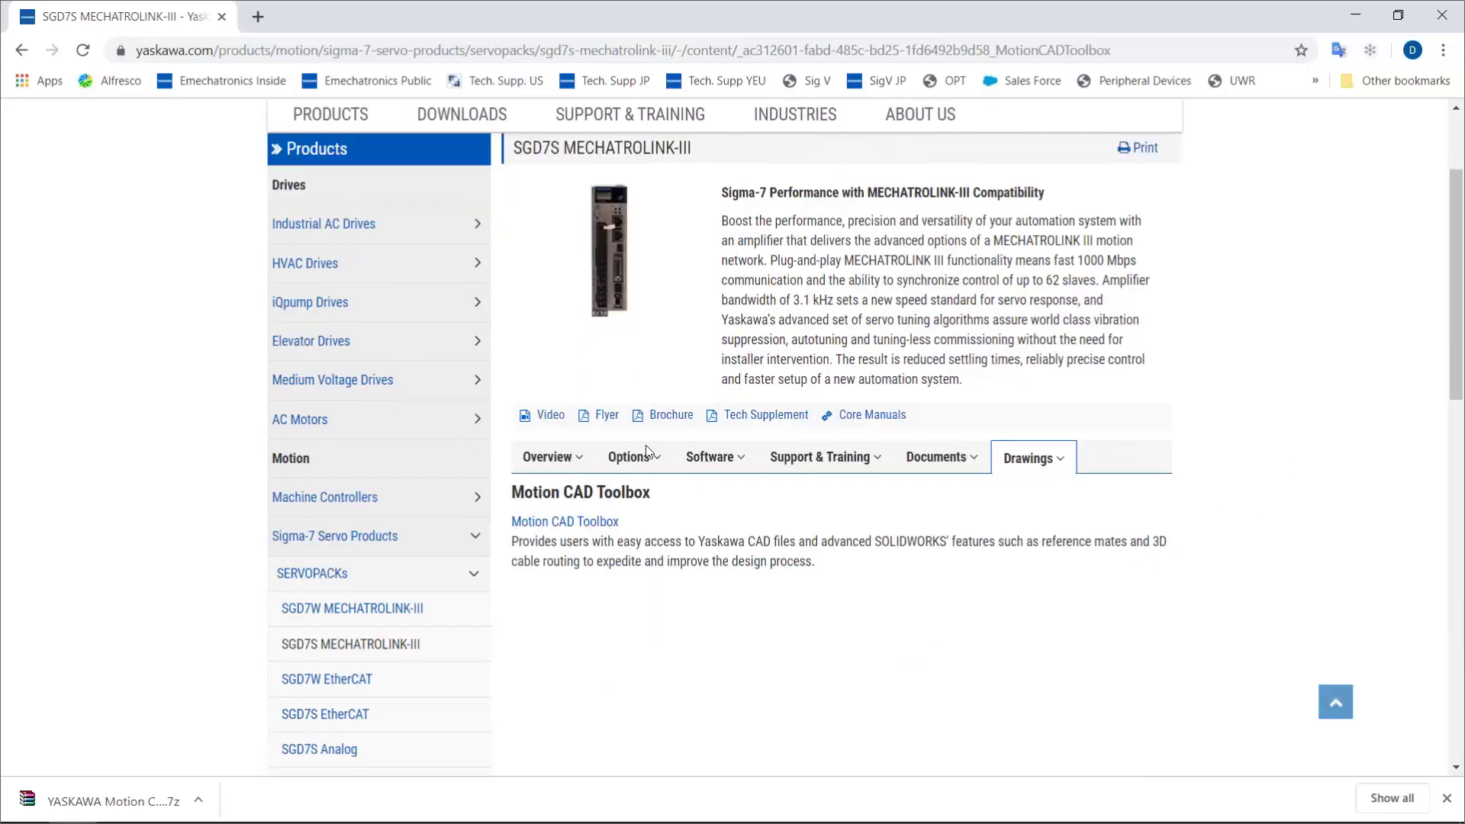
mouse_move(706, 460)
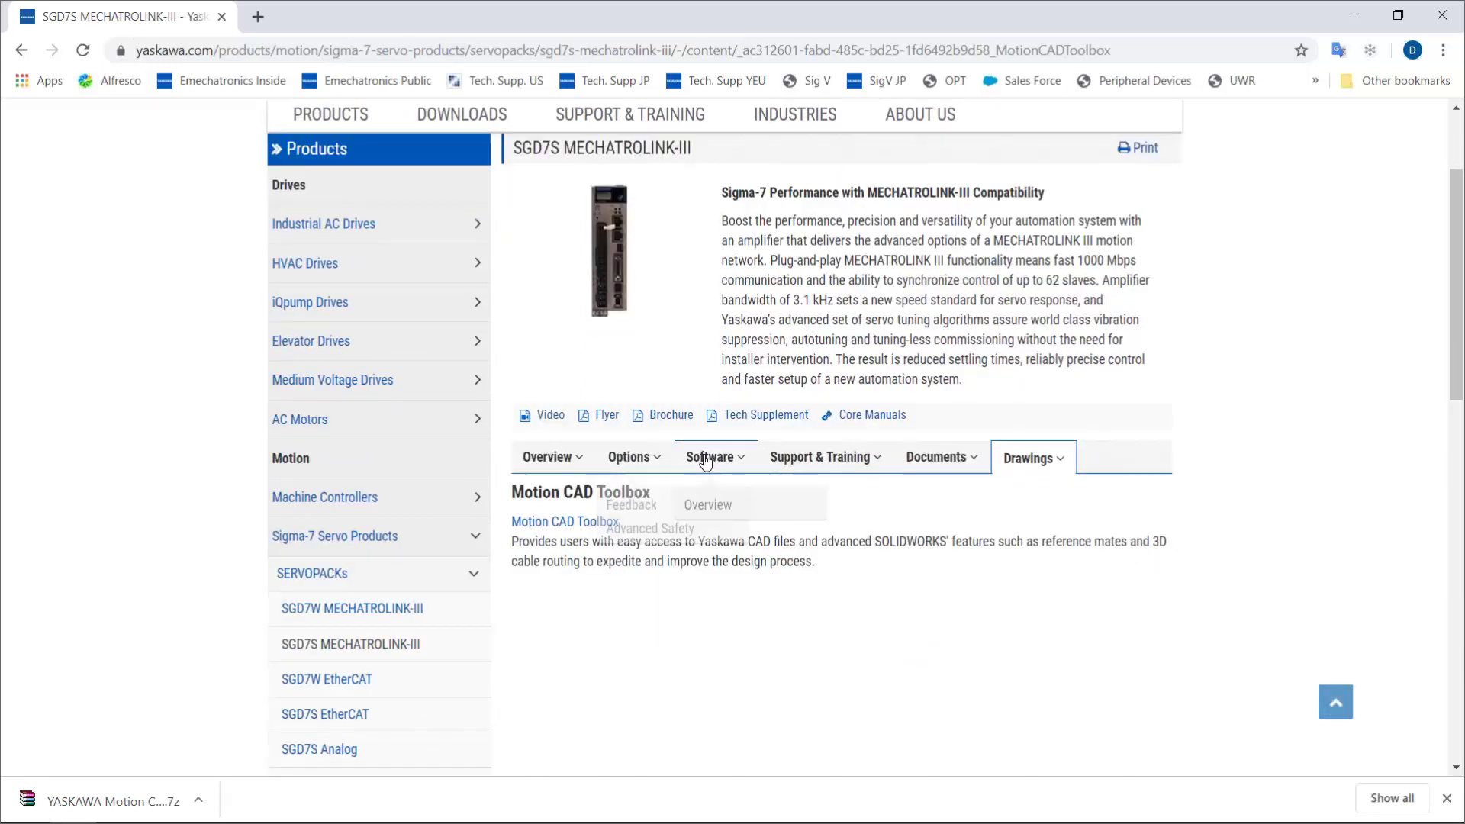
click(714, 507)
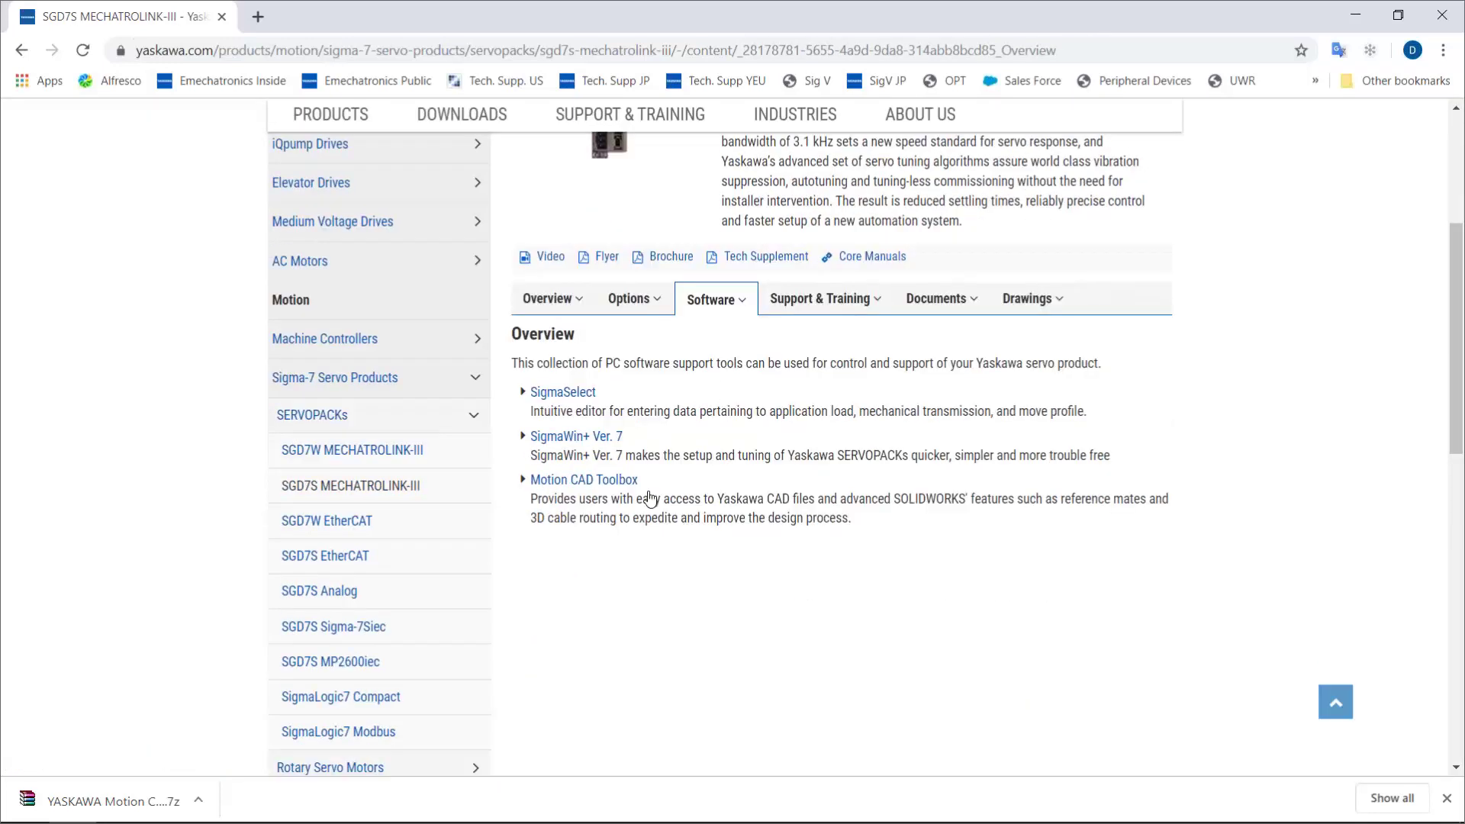
click(621, 482)
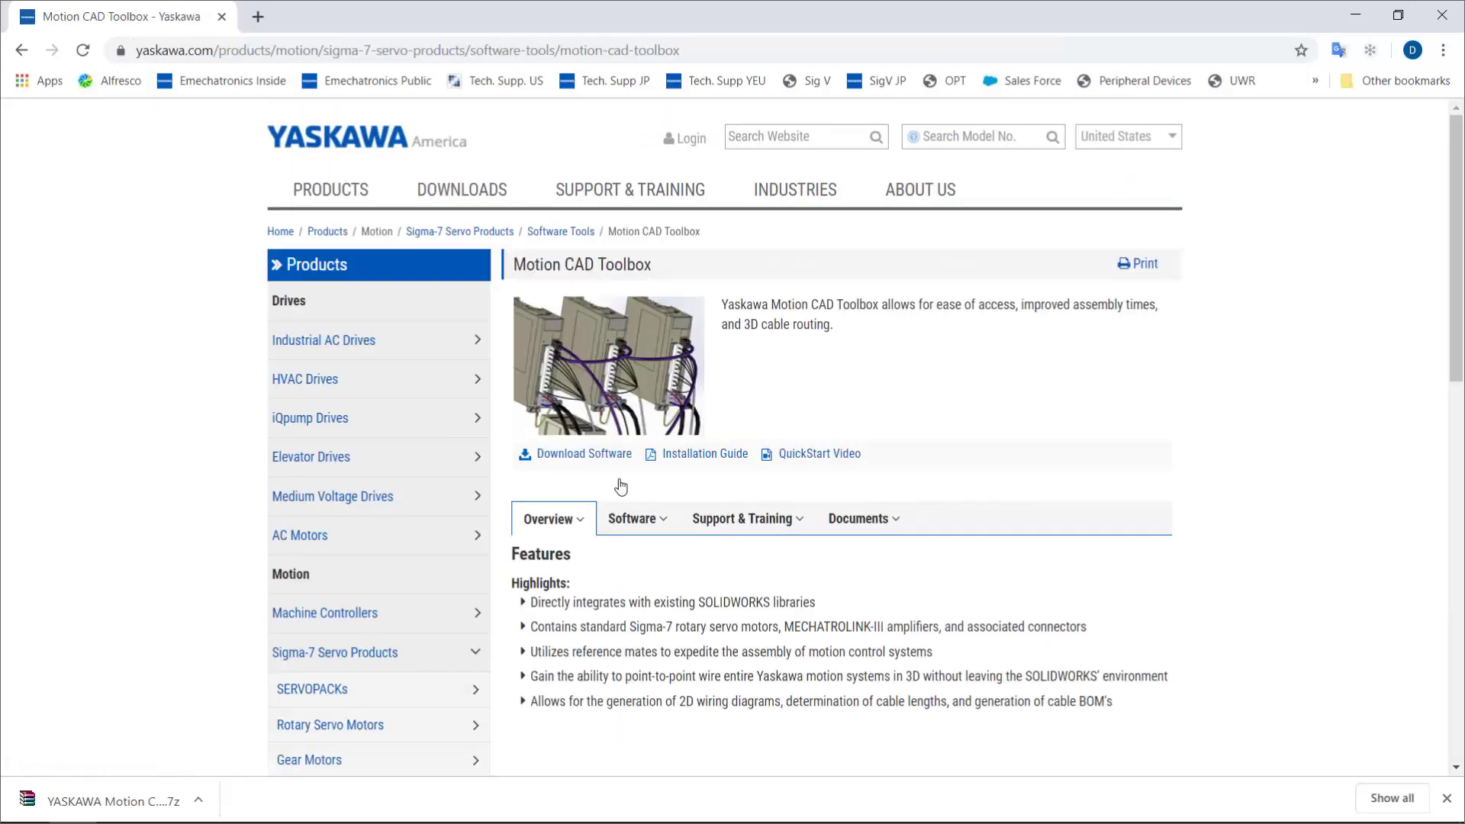
View the download details for the Motion CAD Toolbox software, then close them
click(636, 519)
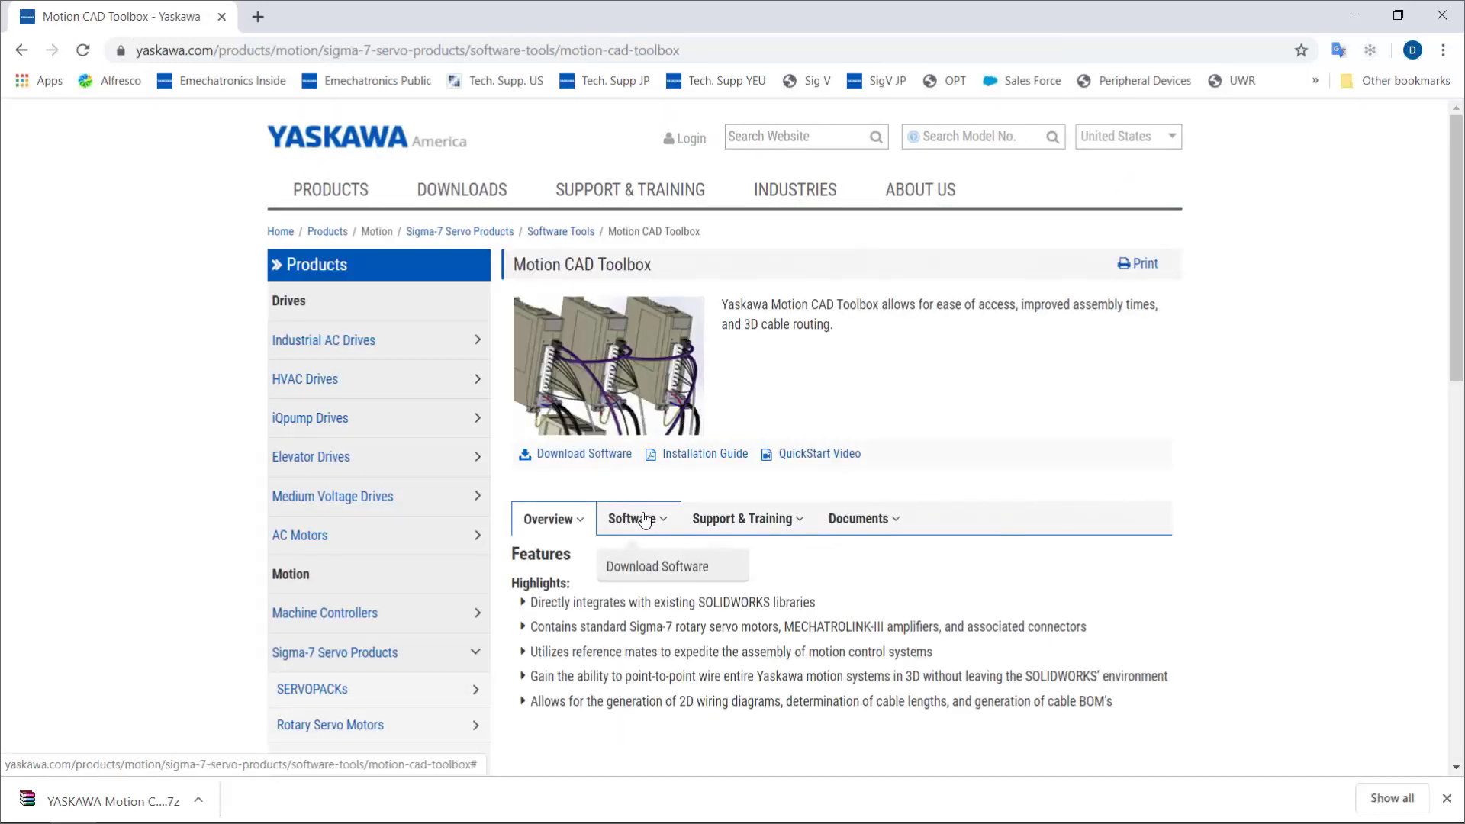
click(645, 573)
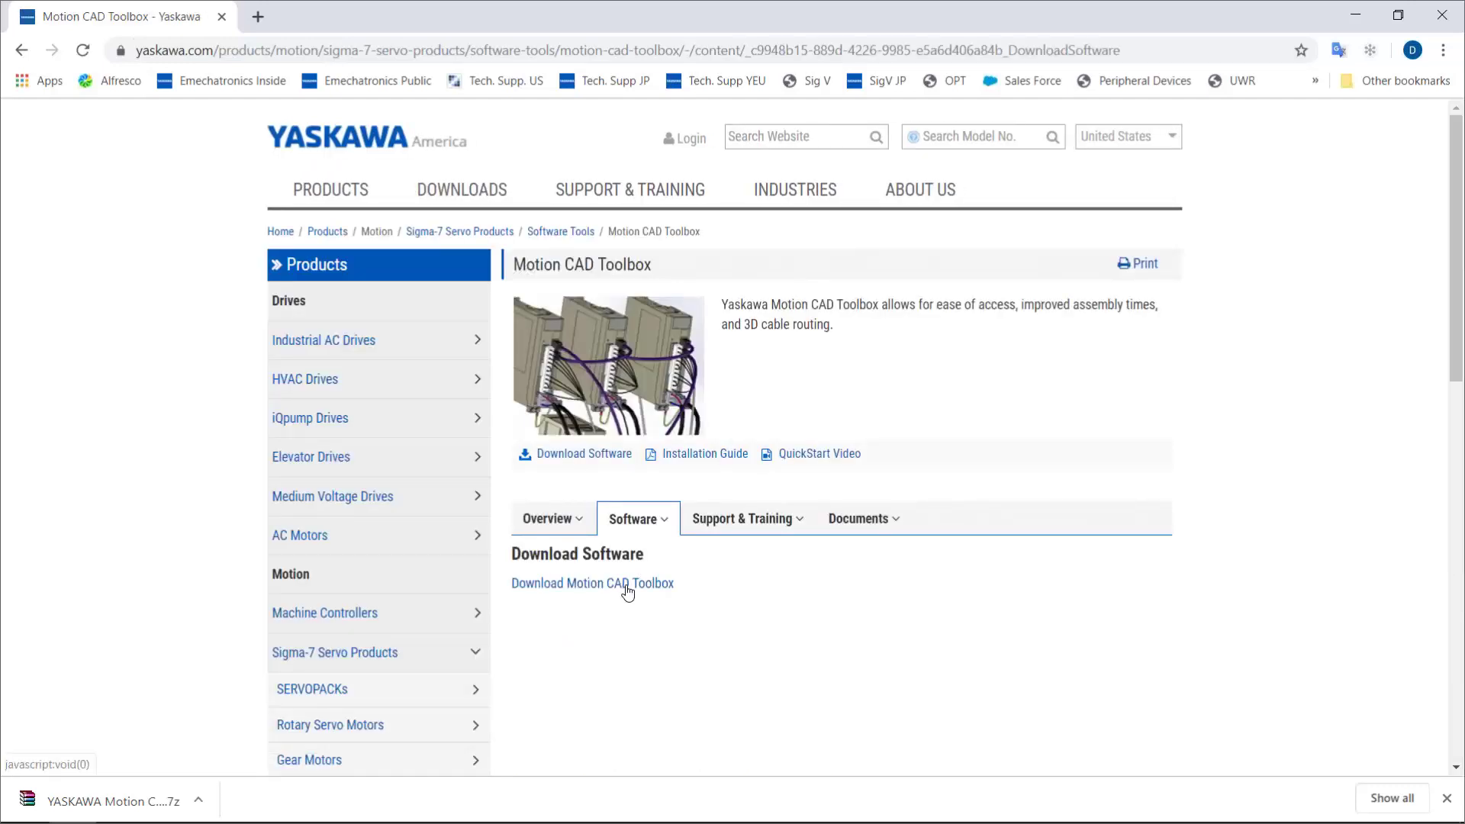
click(626, 586)
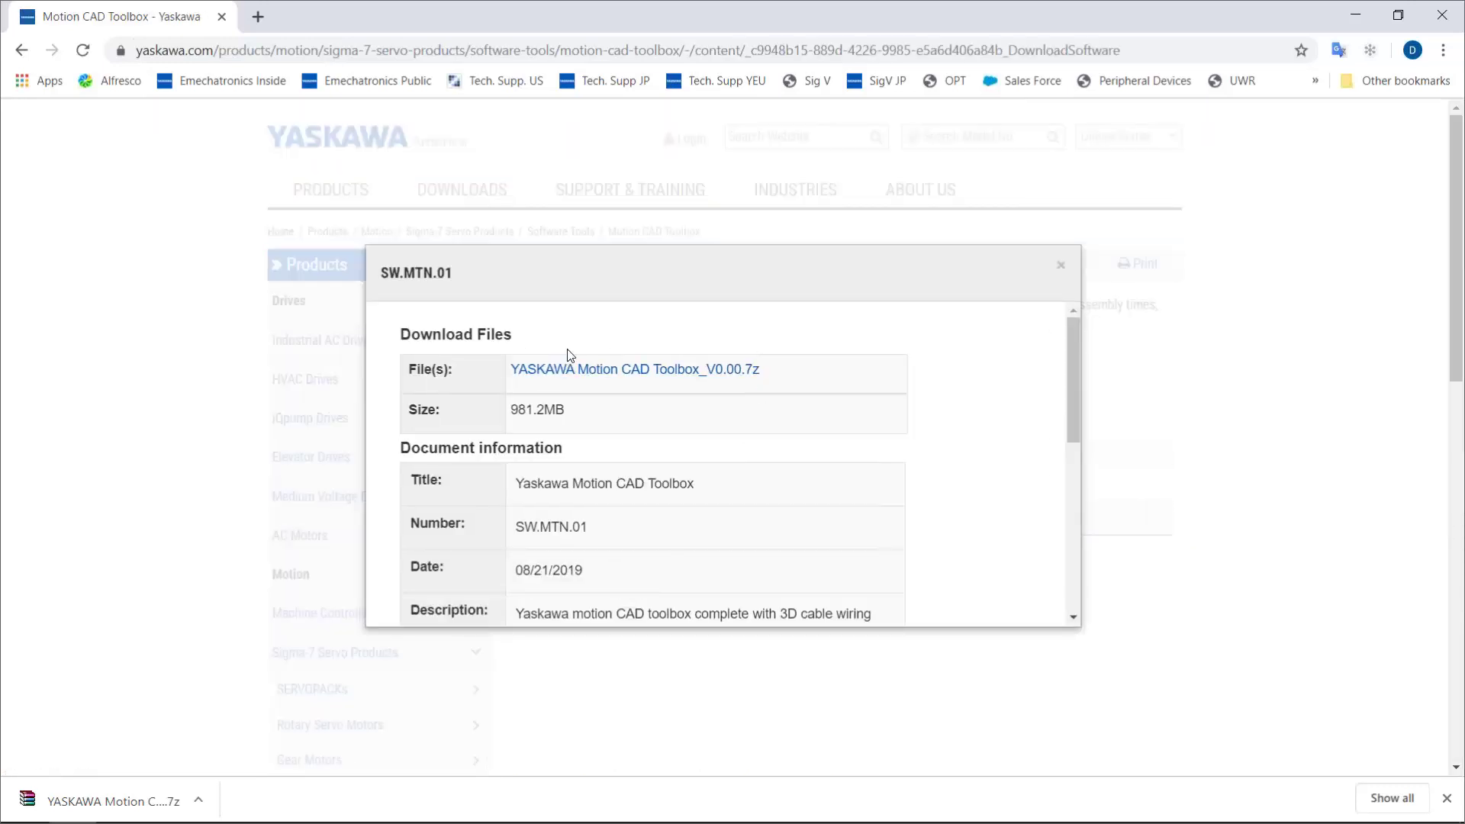
click(1062, 269)
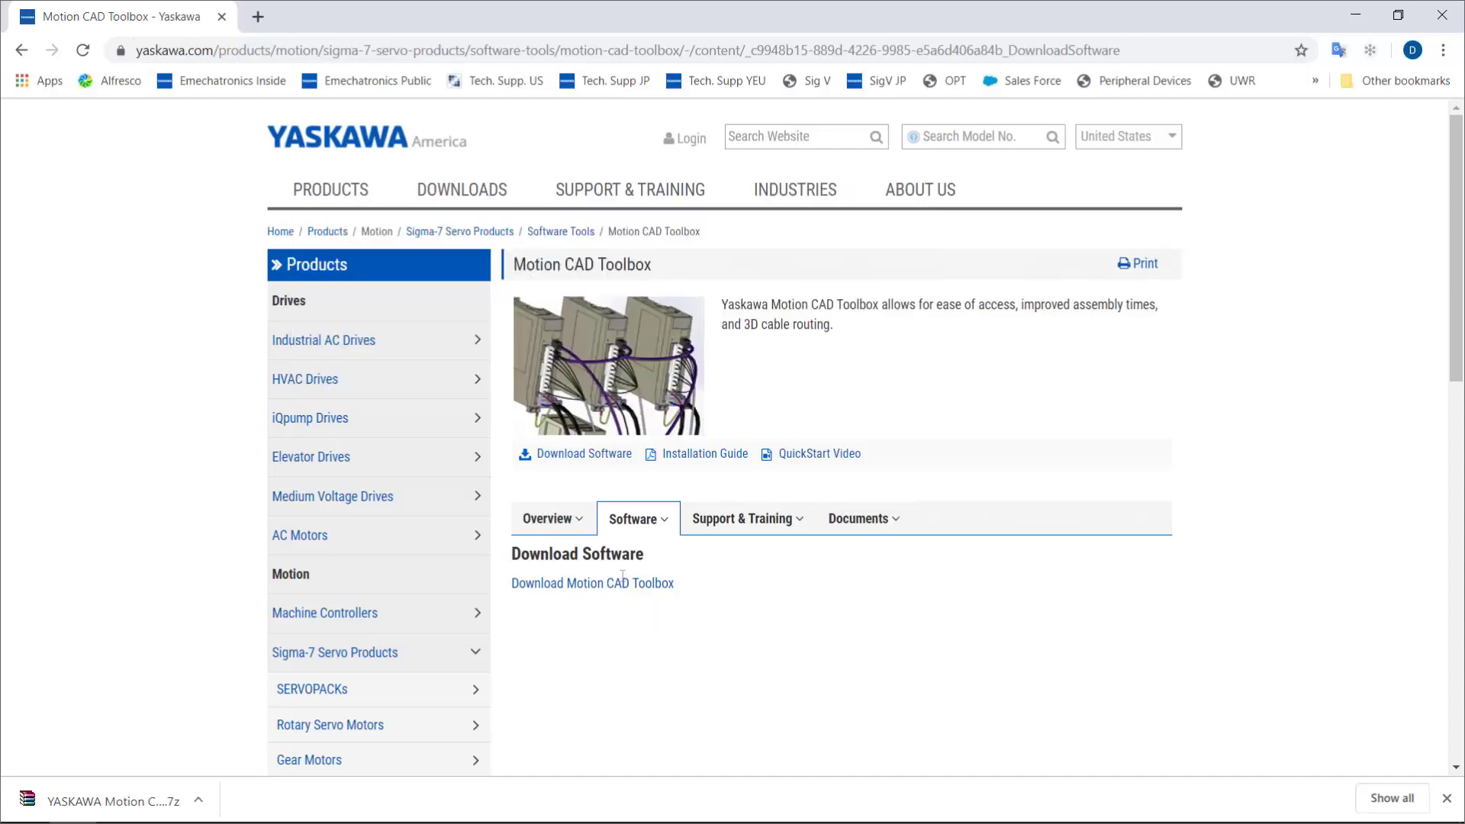
Inspect the contents of the downloaded YASKAWA Motion CAD Toolbox archive in WinRAR, then close it
click(105, 810)
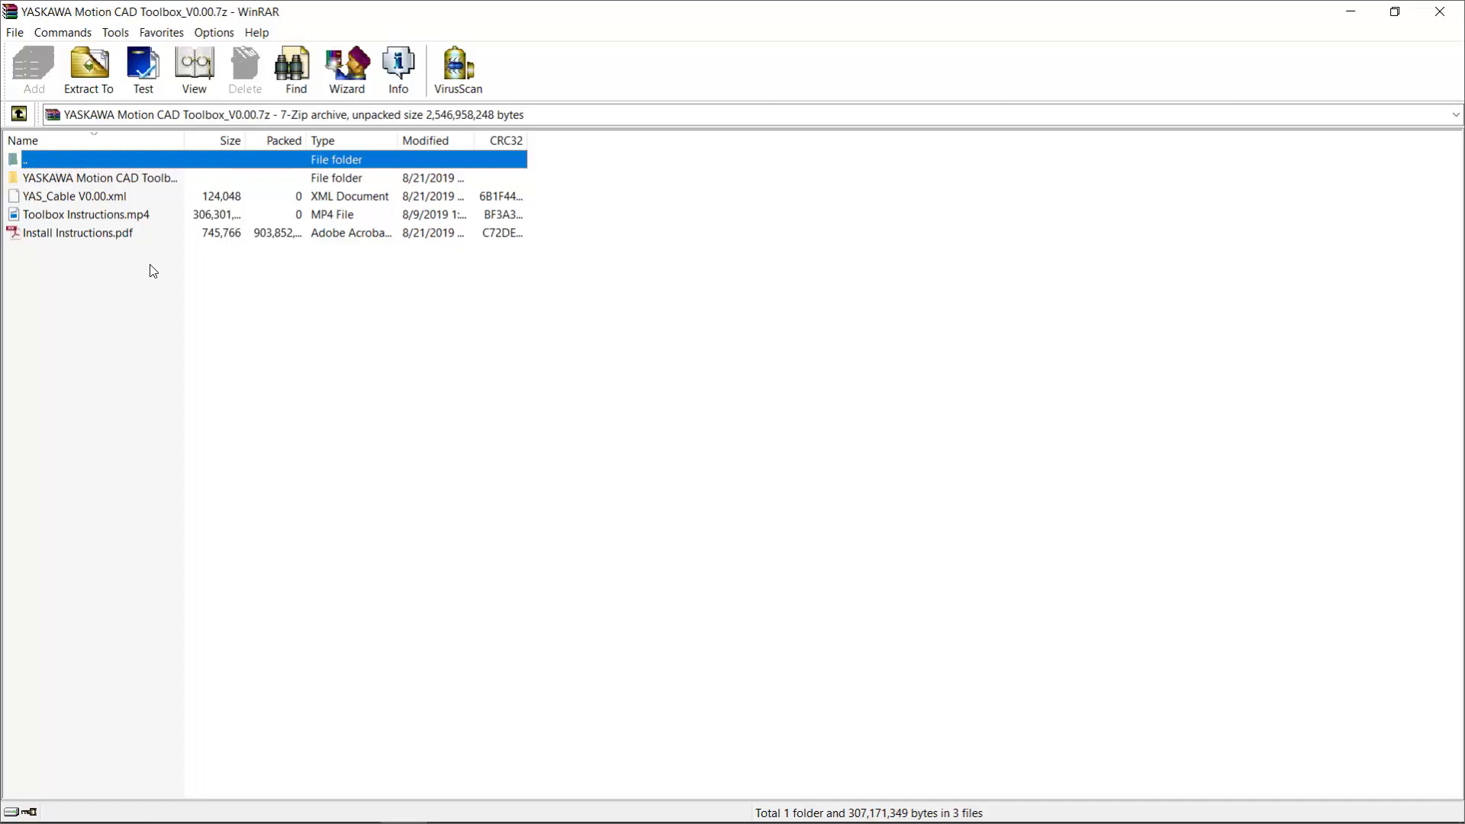
click(1440, 11)
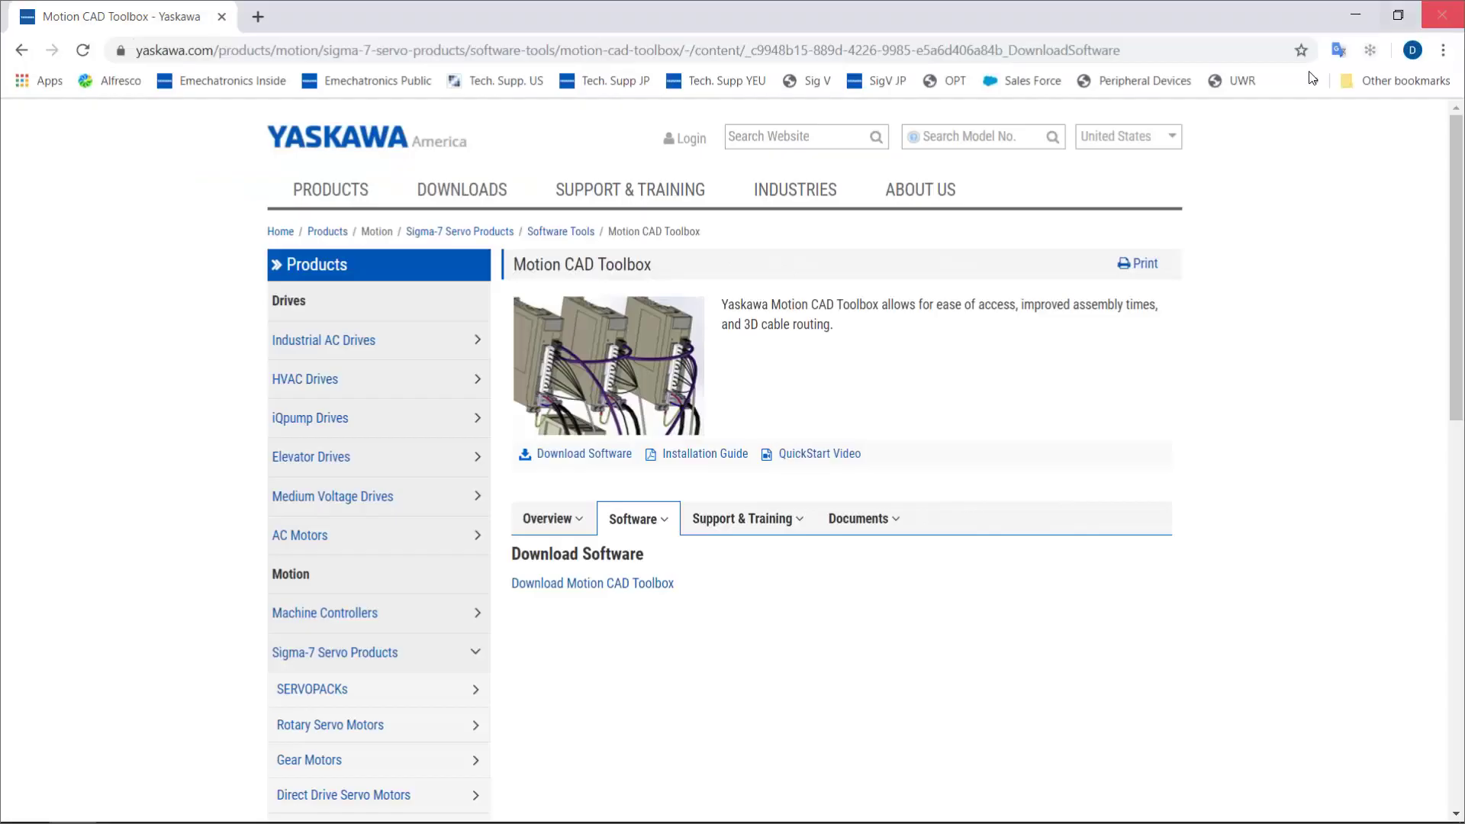
Minimize the browser and switch to SOLIDWORKS
click(1354, 13)
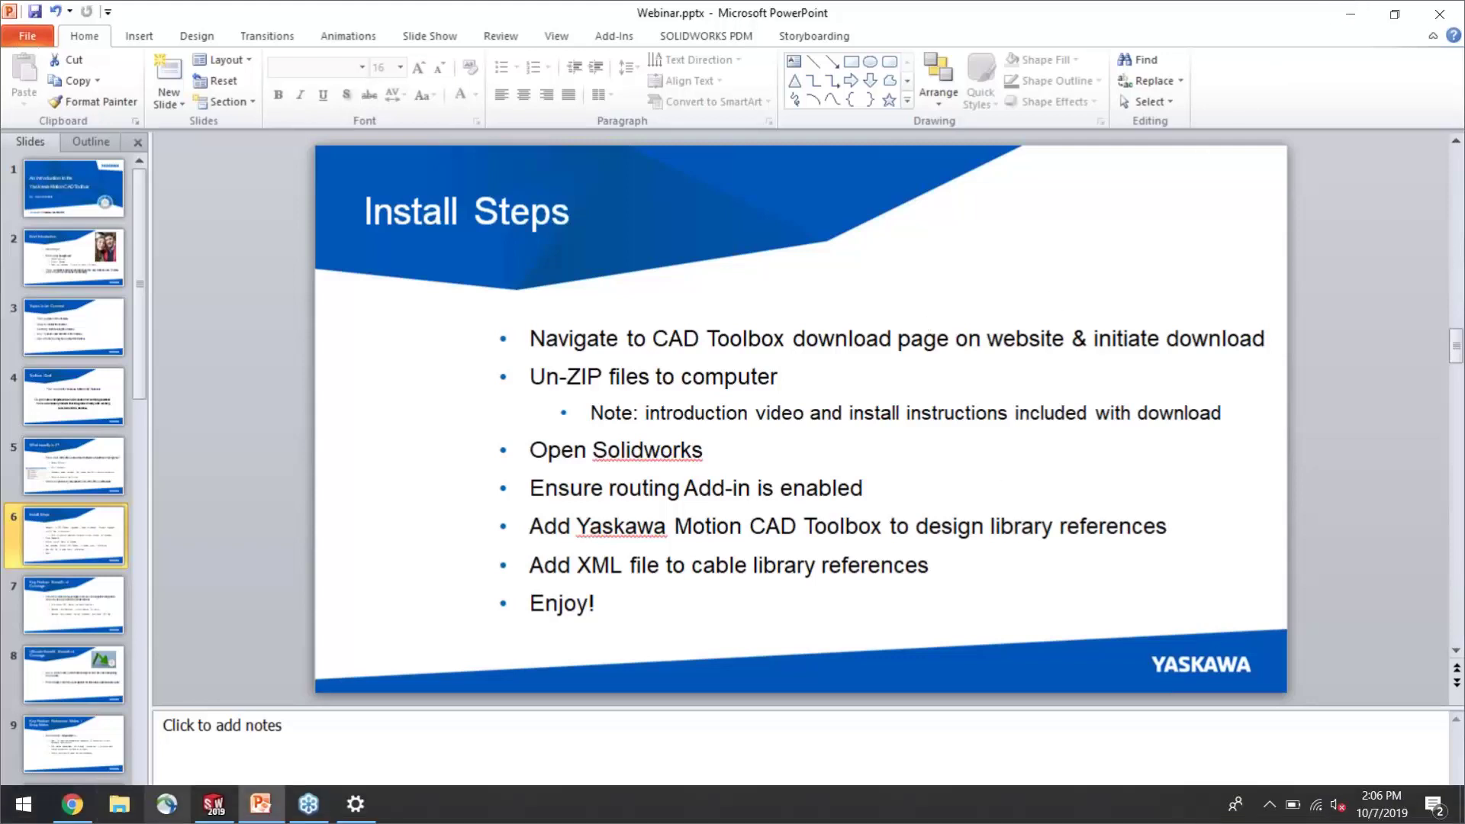
click(214, 804)
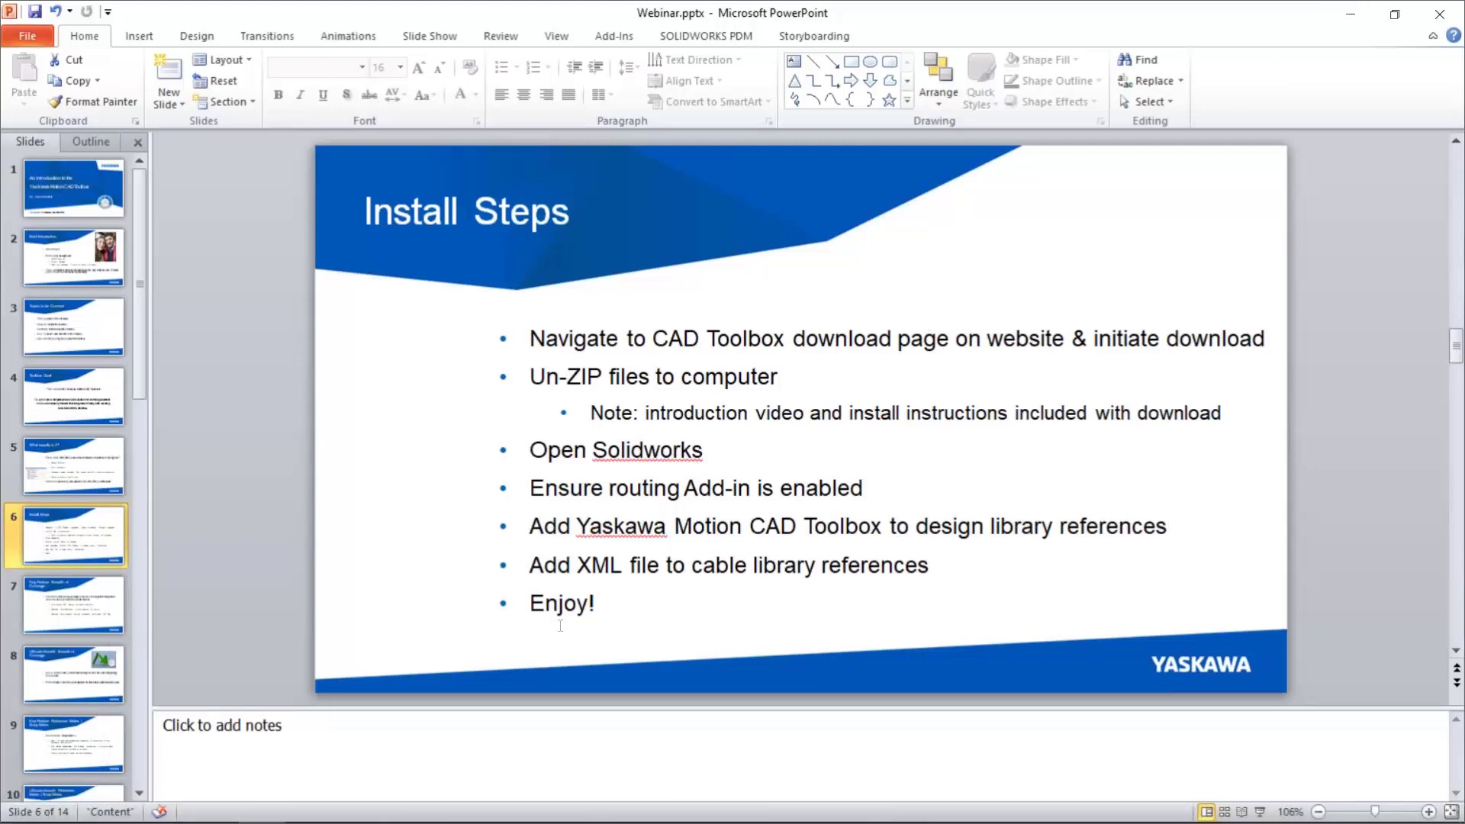
click(215, 806)
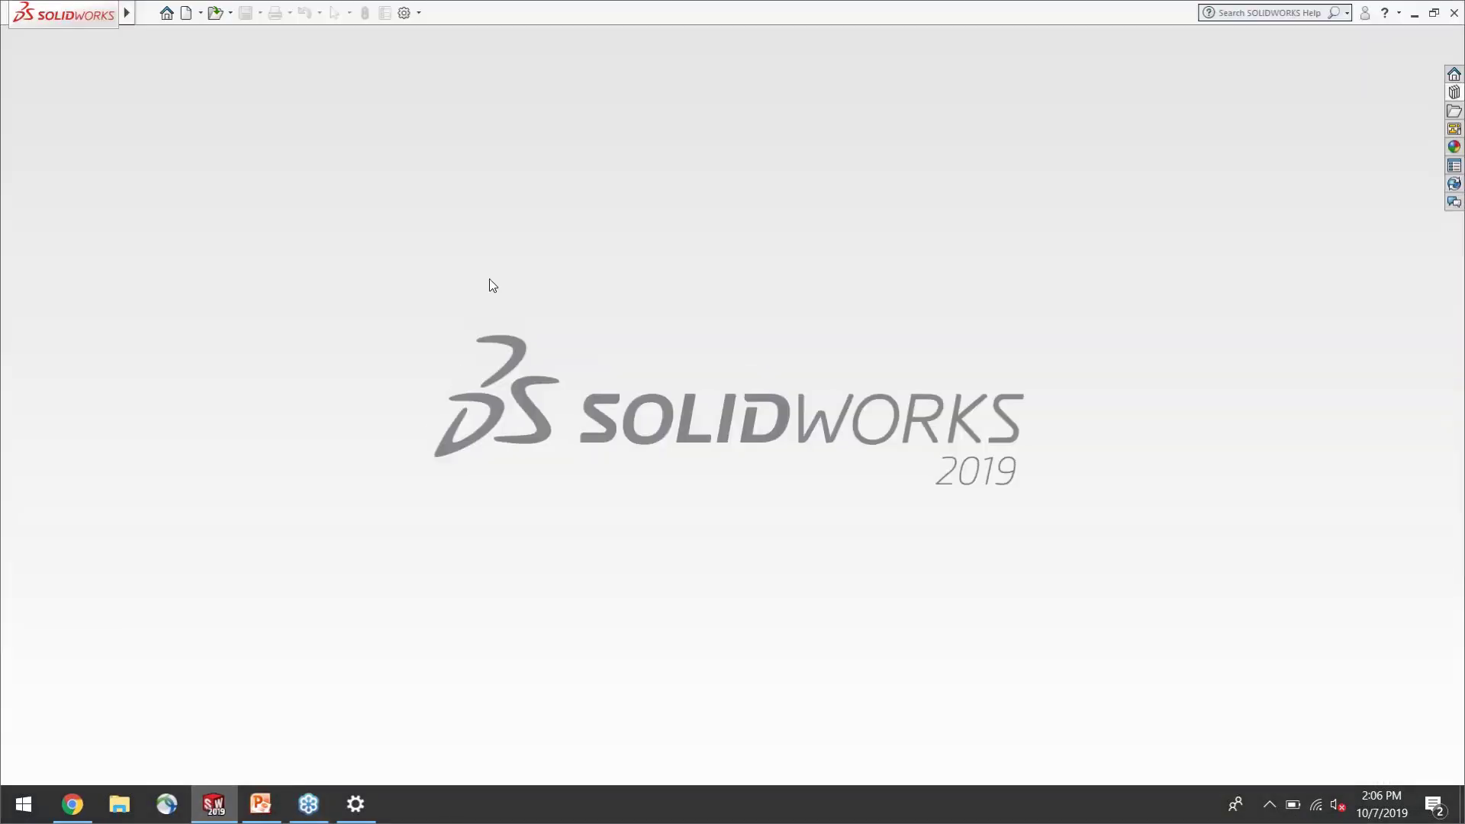
Create a new empty assembly, cancelling component browsing and the Begin Assembly command
click(216, 13)
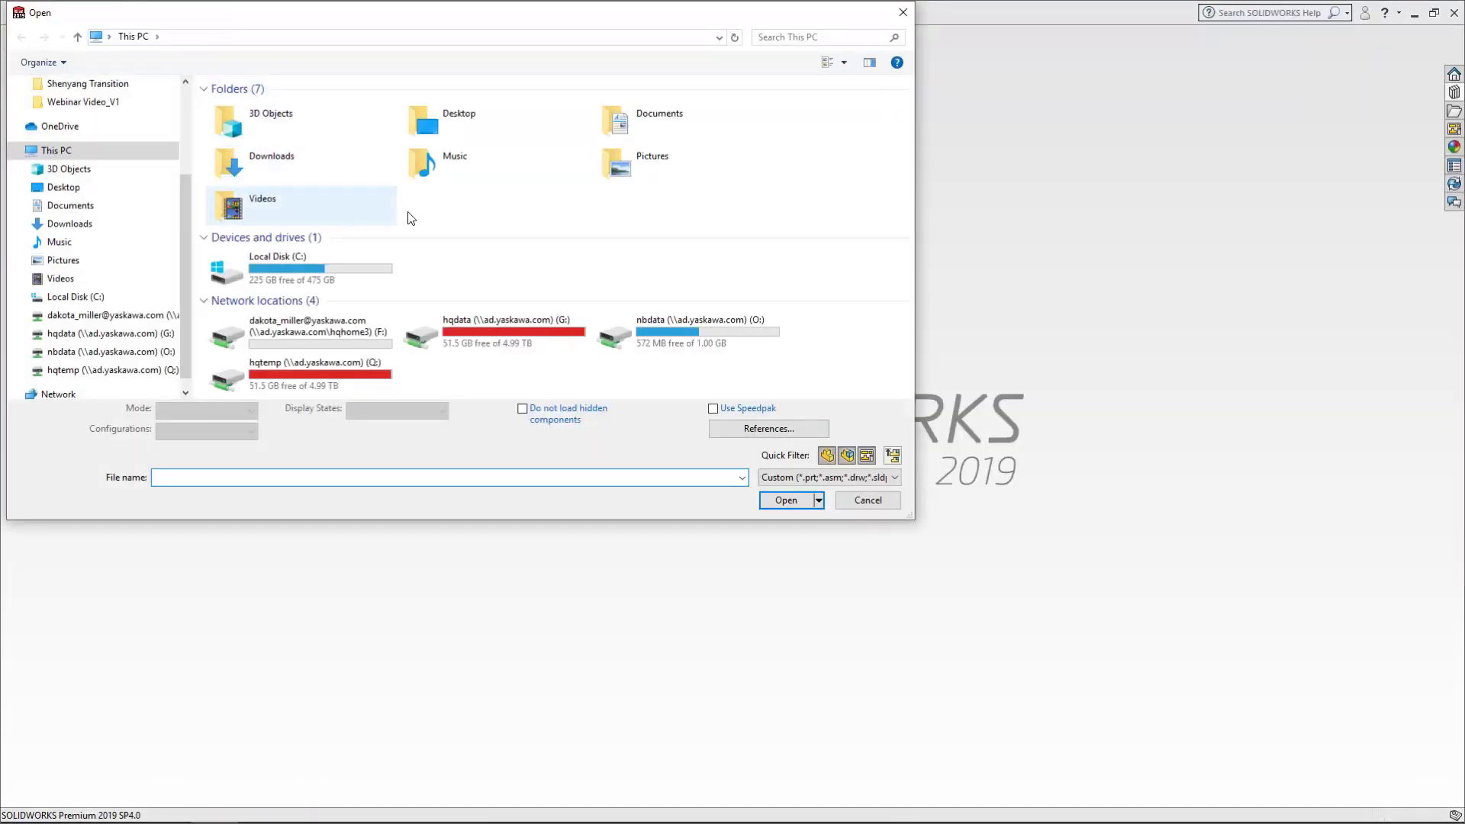
key(Escape)
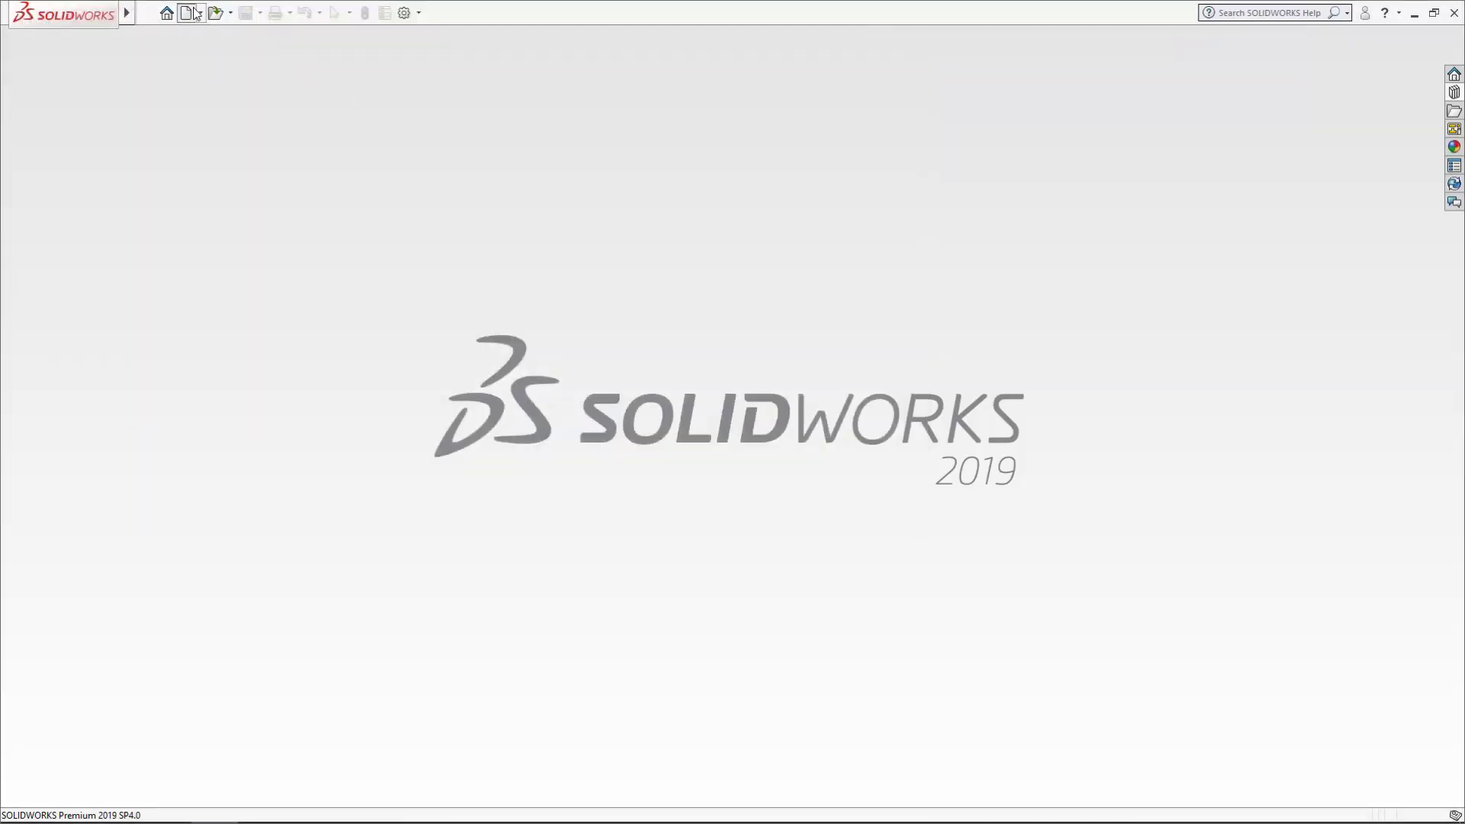
click(186, 13)
click(518, 389)
click(604, 590)
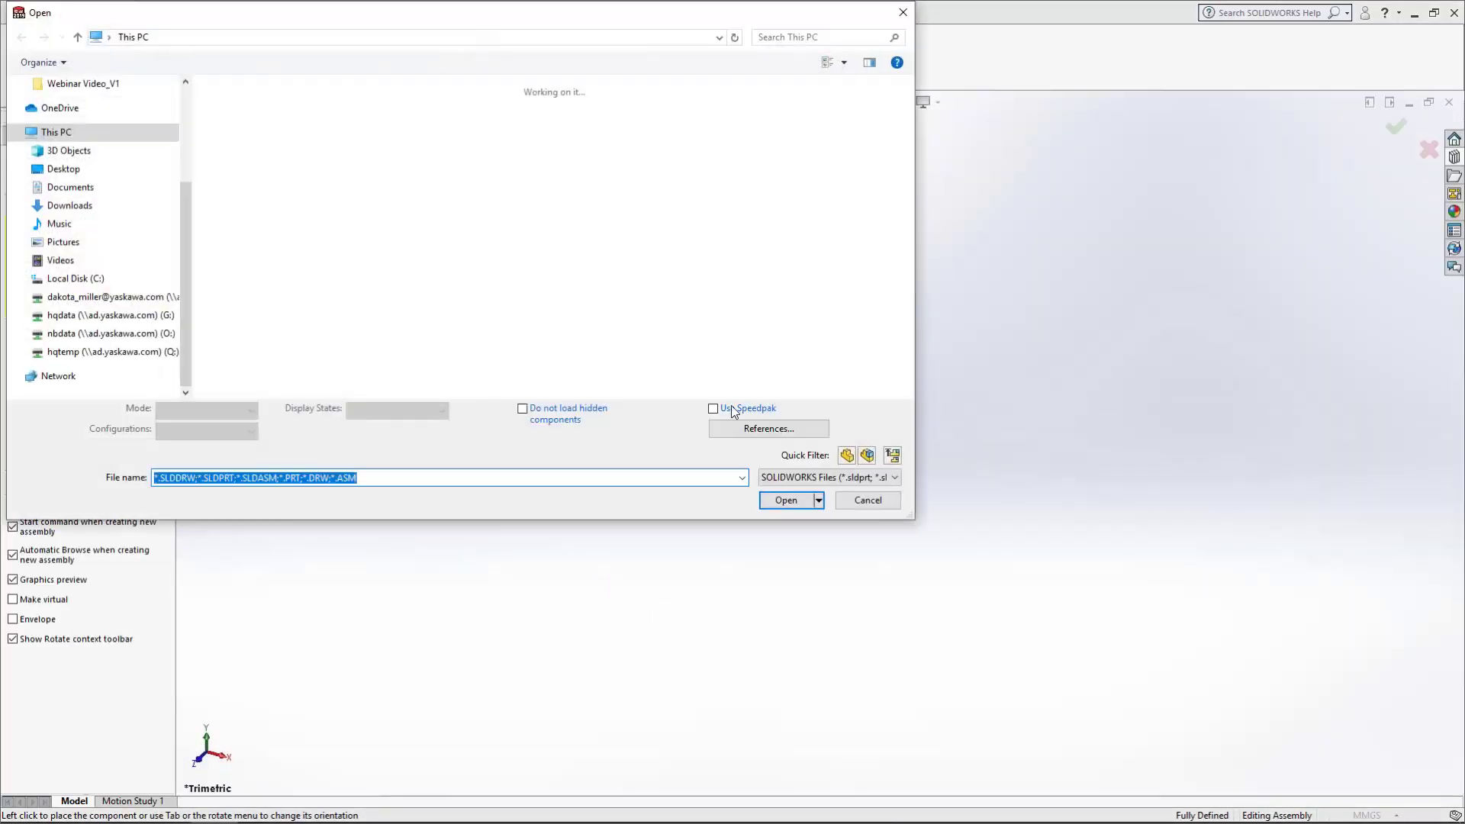
click(868, 501)
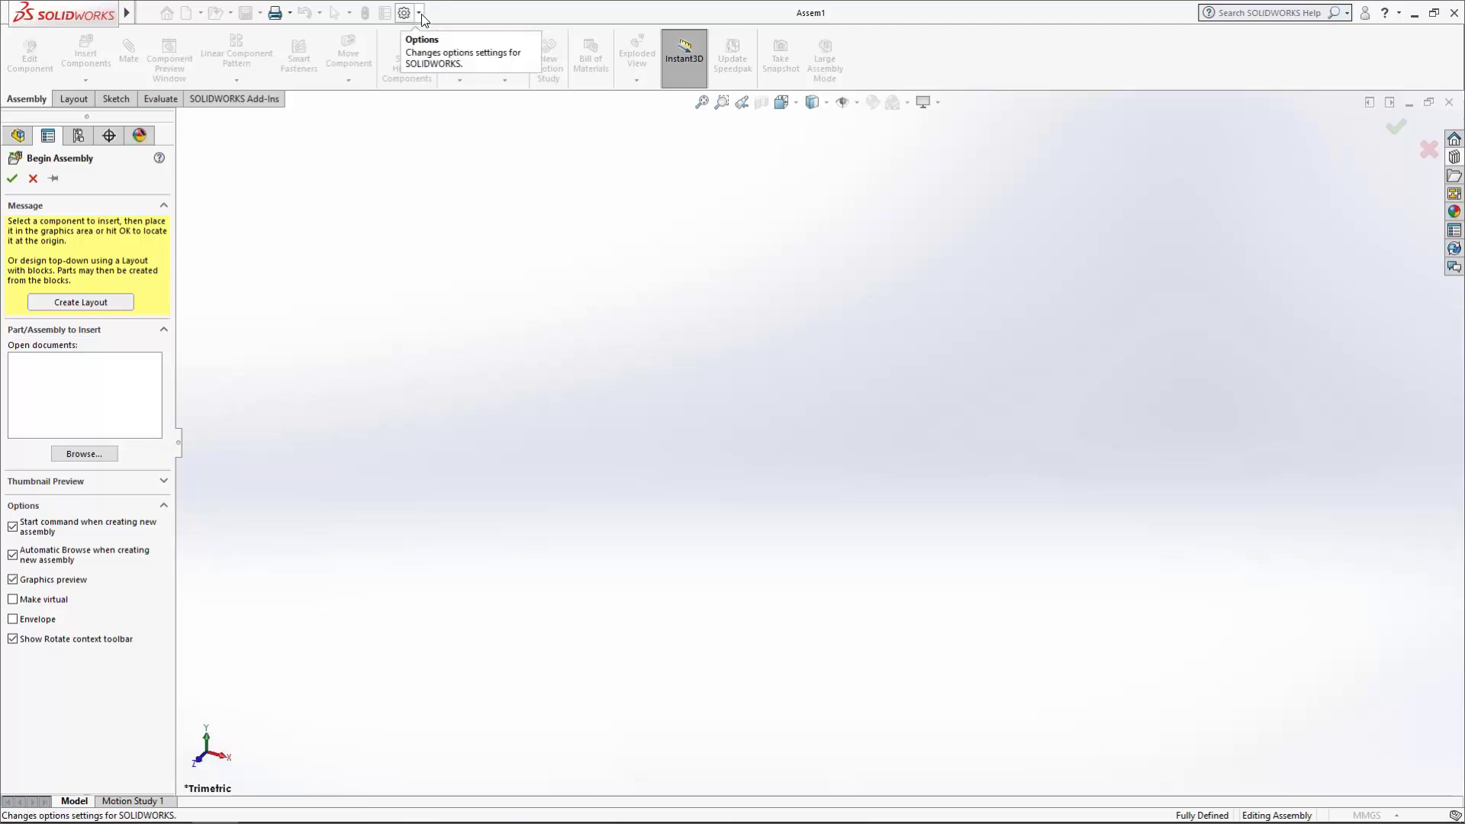
click(420, 13)
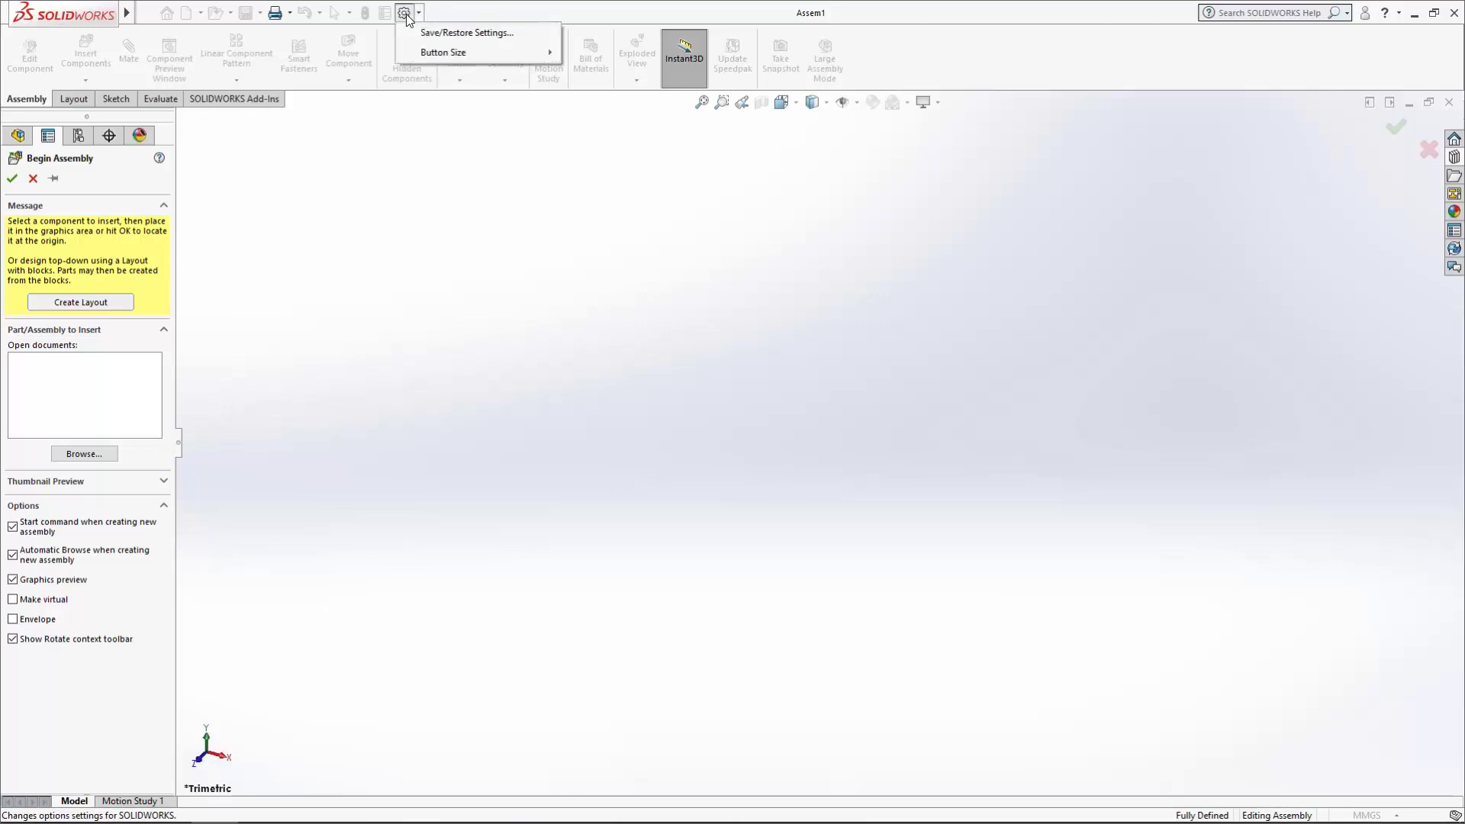
click(421, 15)
click(34, 178)
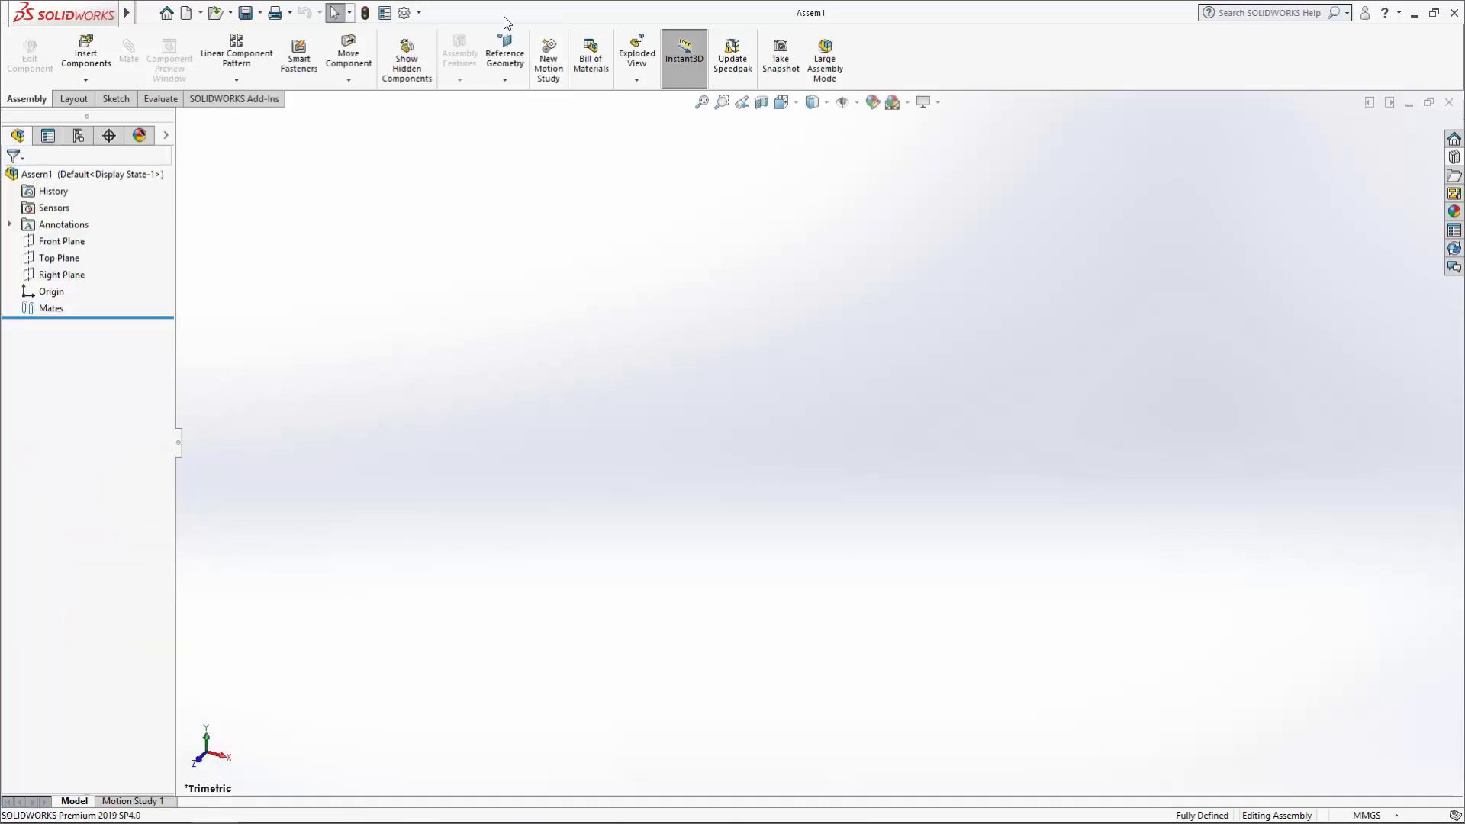
Enable the SOLIDWORKS Routing add-in both for the current session and at start-up
click(420, 13)
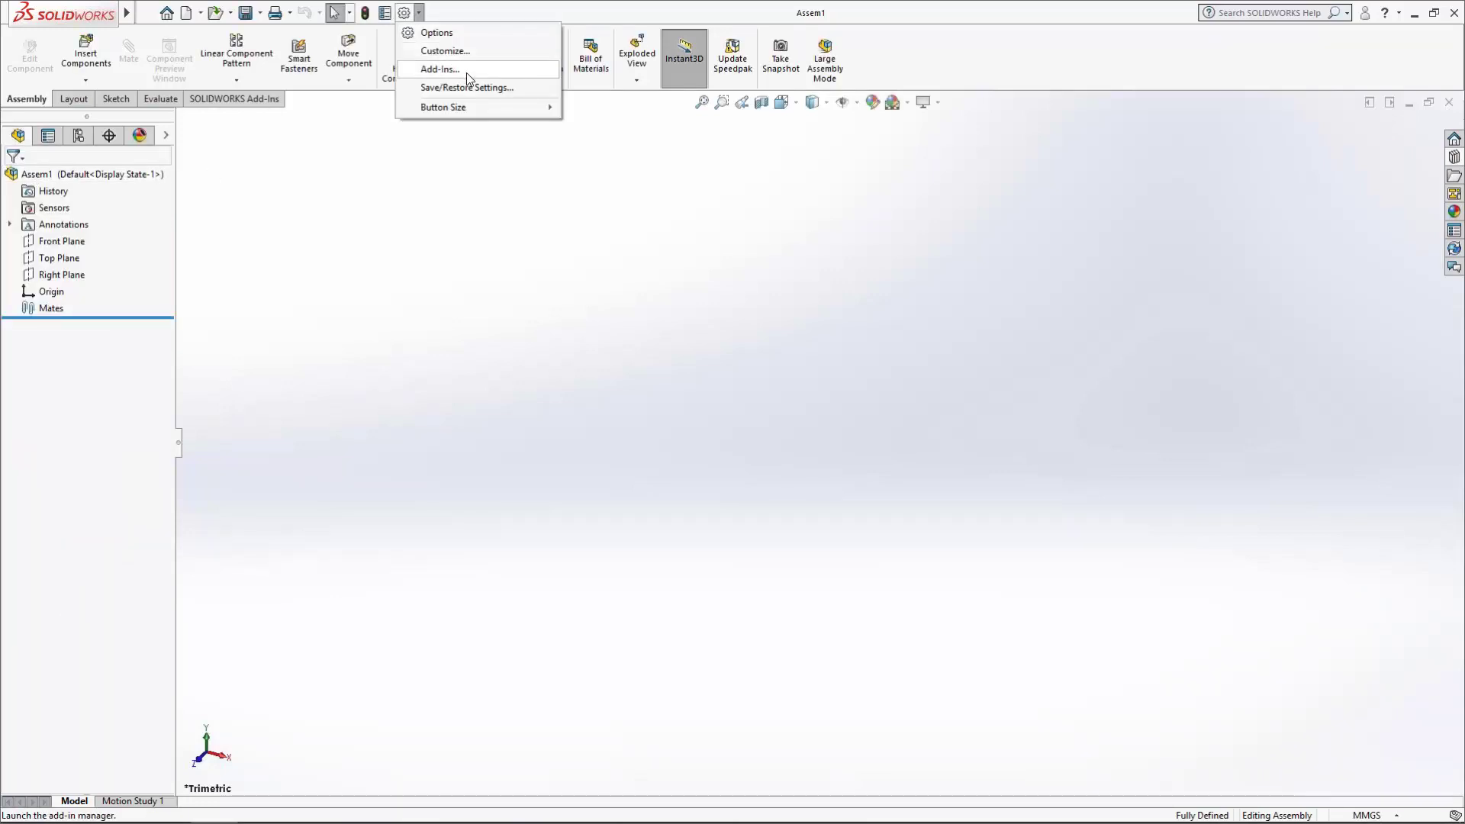
click(496, 72)
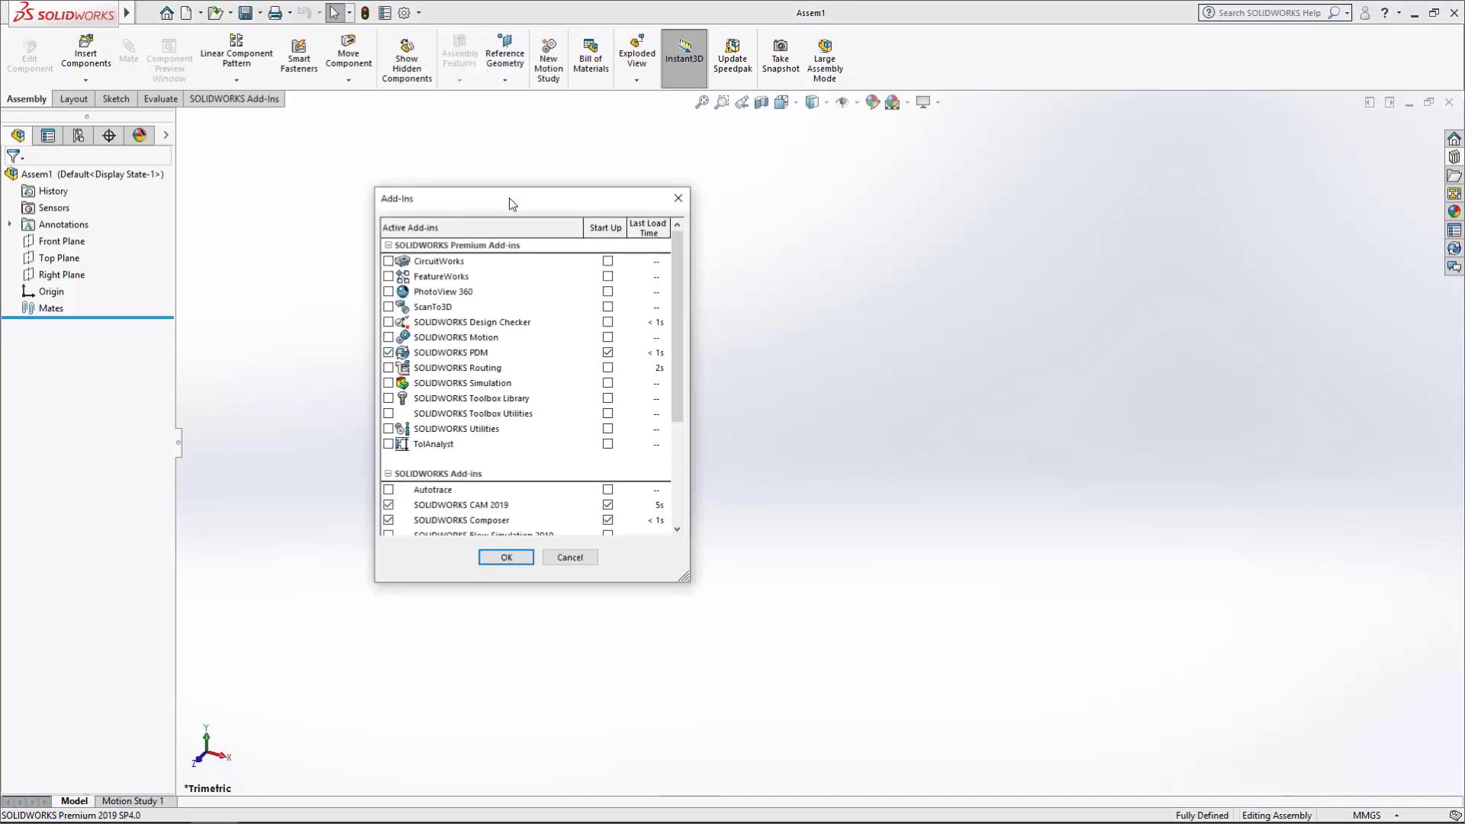
drag(510, 198, 604, 177)
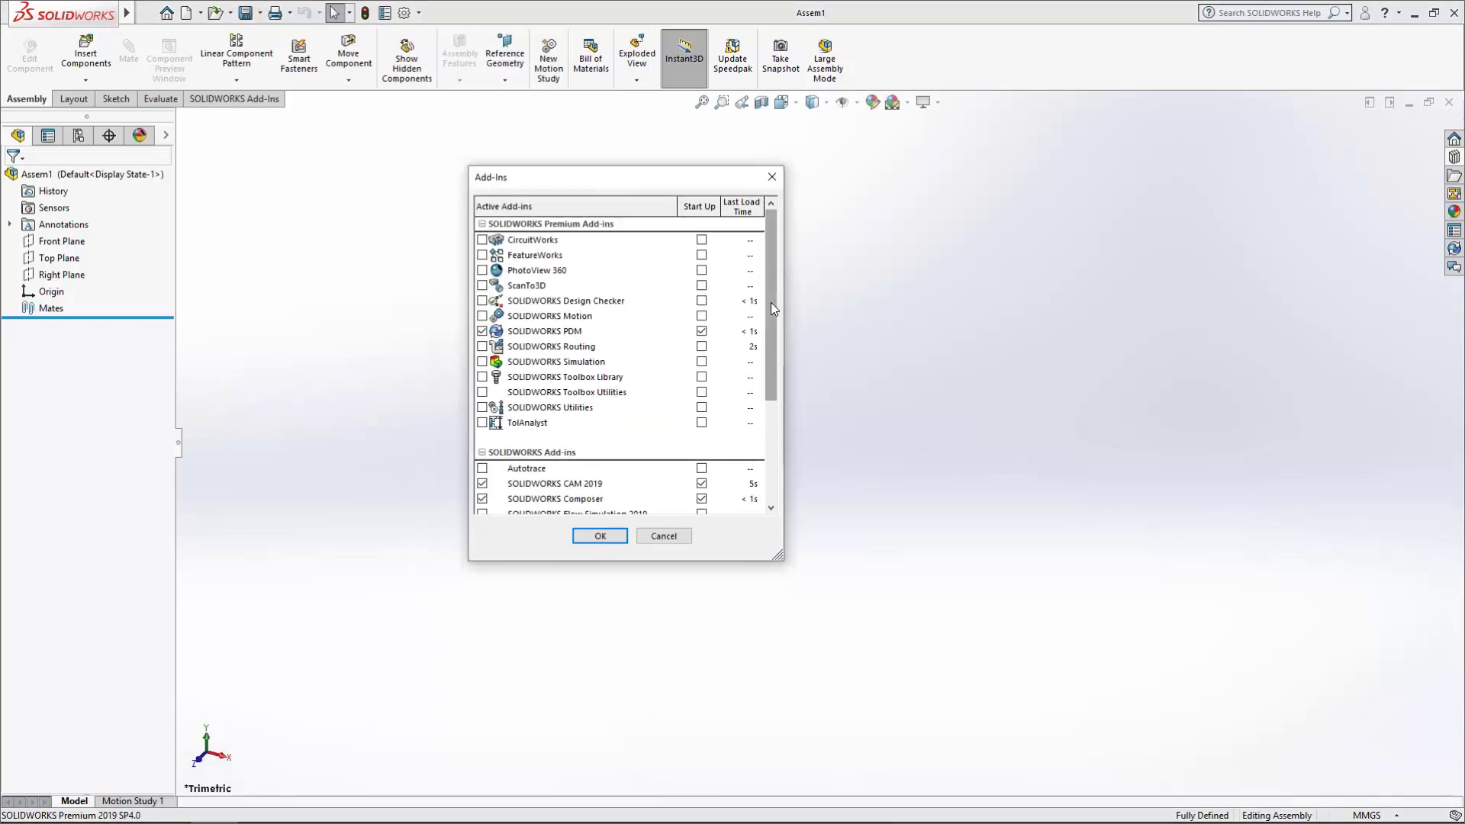
drag(771, 309, 752, 333)
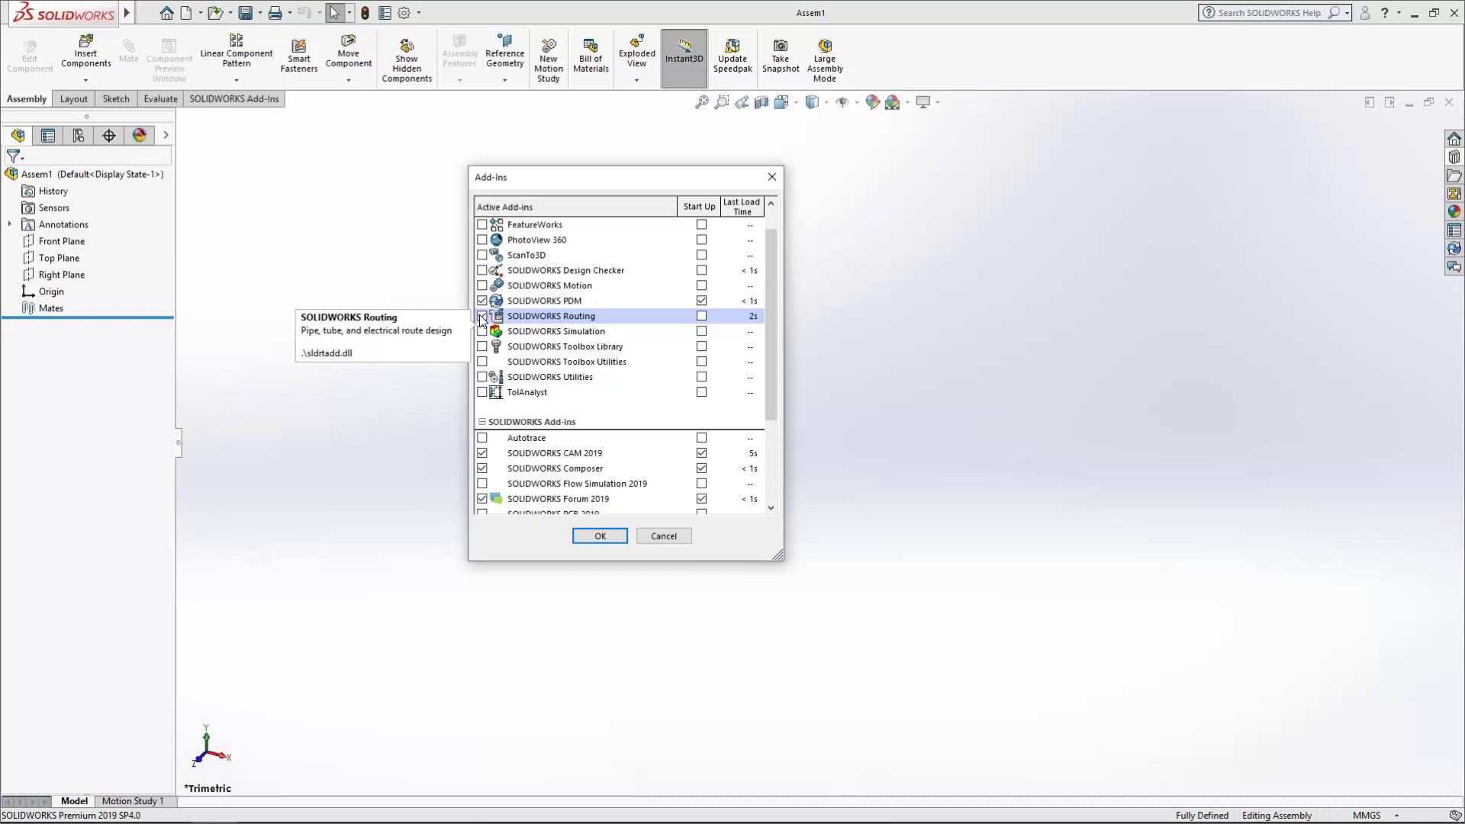
click(701, 317)
click(600, 536)
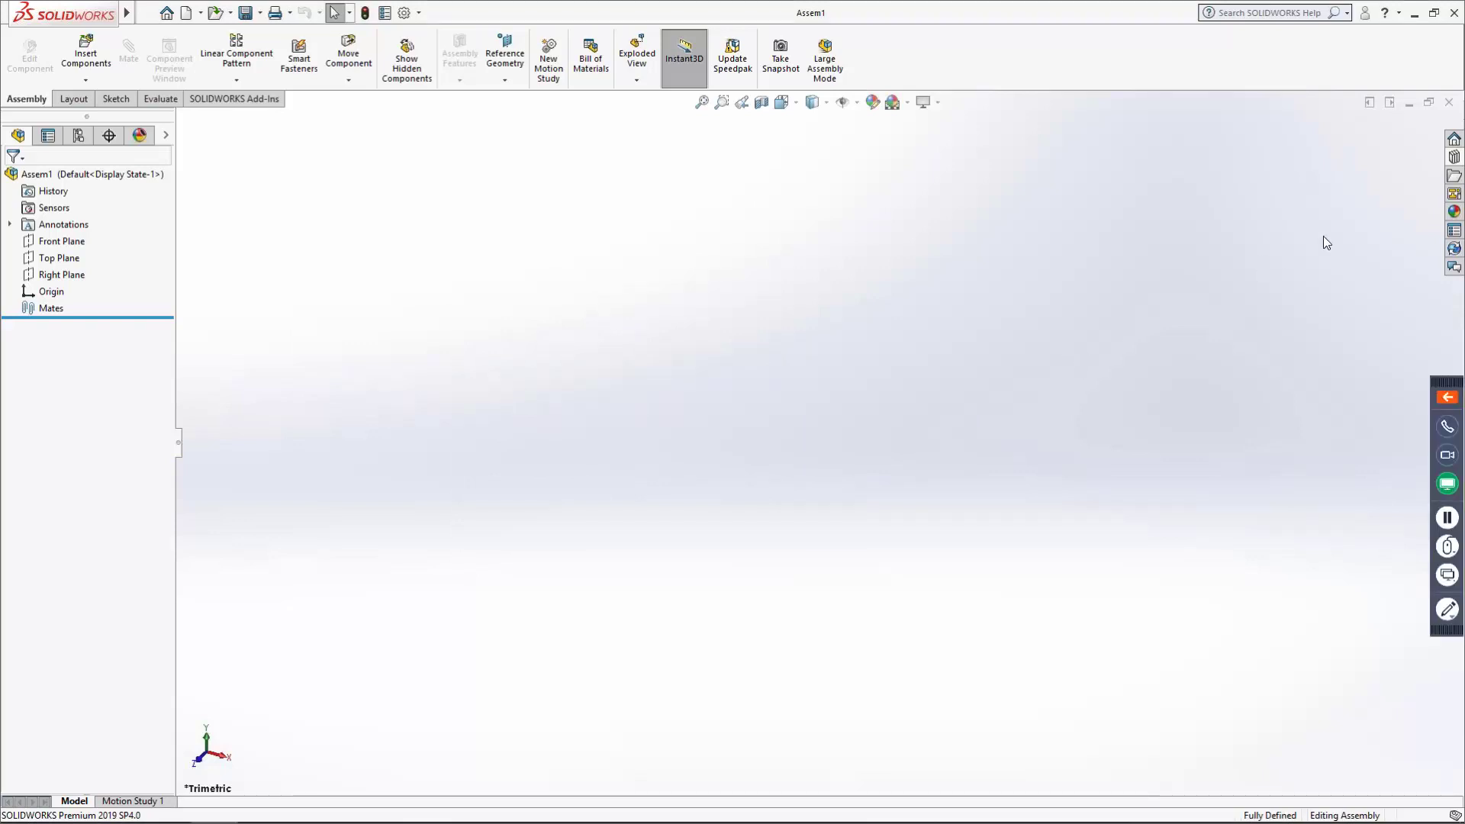
Add the YASKAWA Motion CAD Toolbox_V0.00 folder, inside the desktop's Yaskawa Motion CAD Toolbox folder, as a Design Library file location
click(1455, 158)
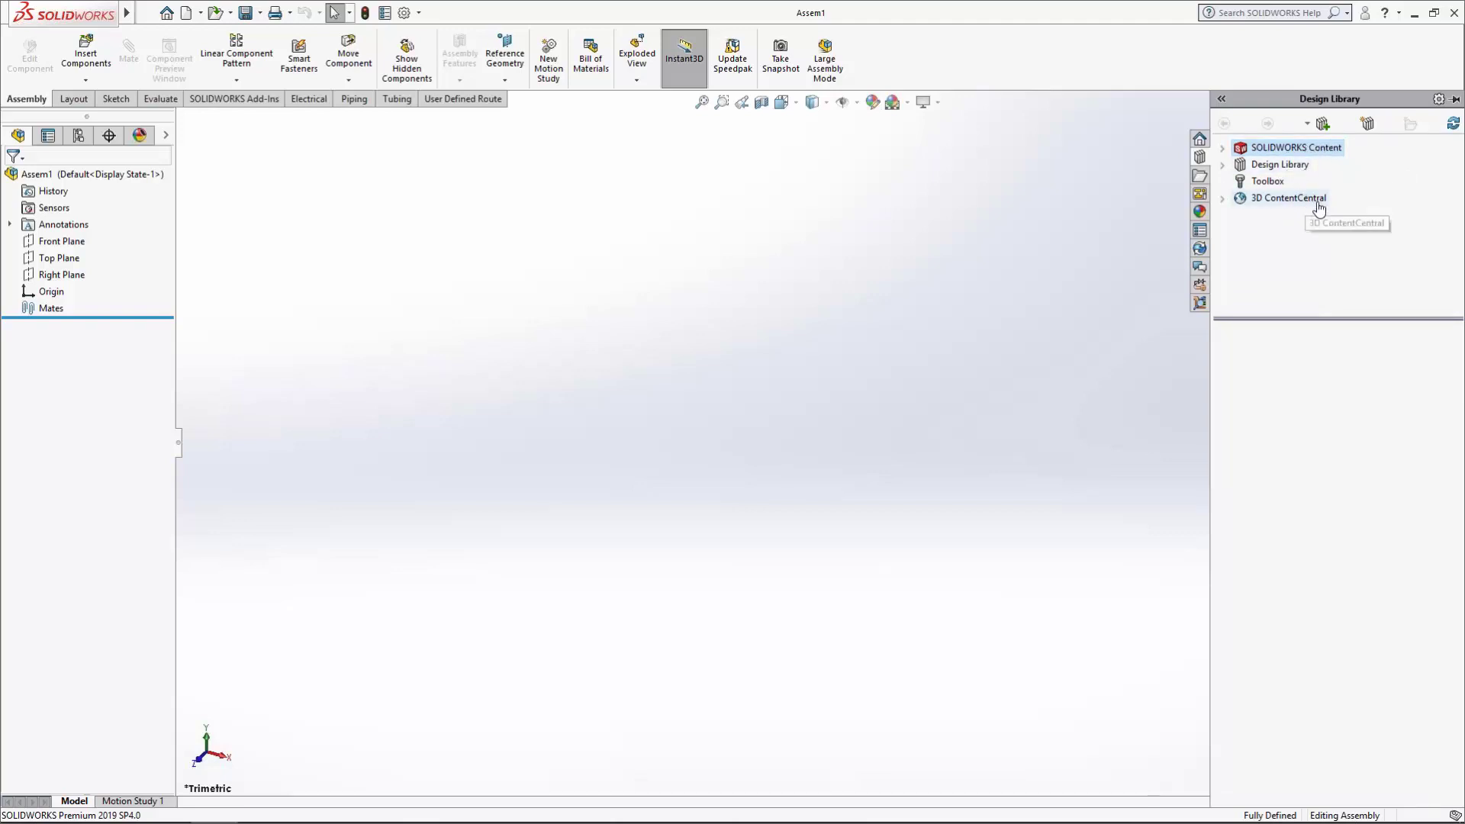
click(1223, 166)
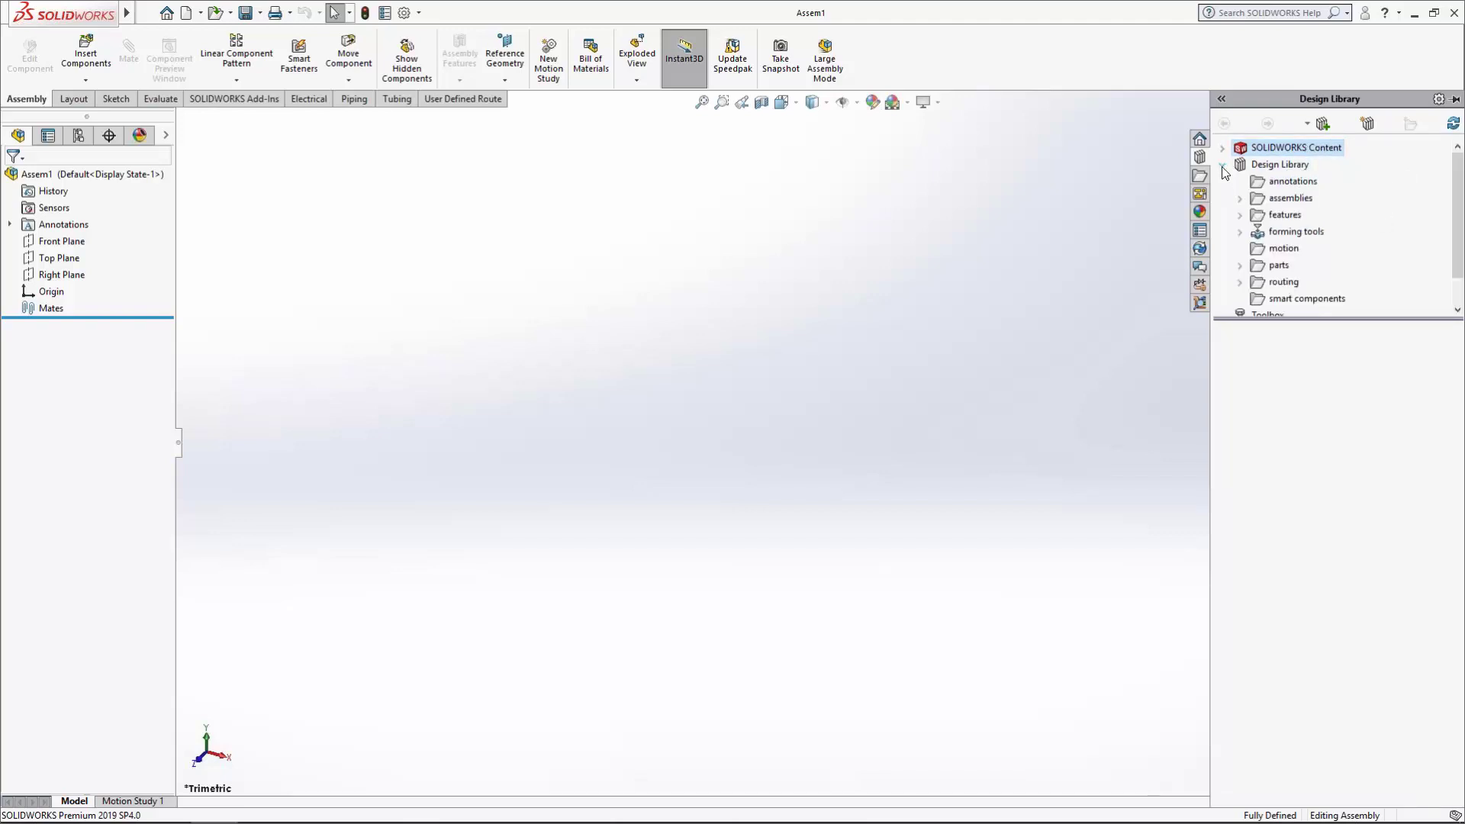
click(1268, 166)
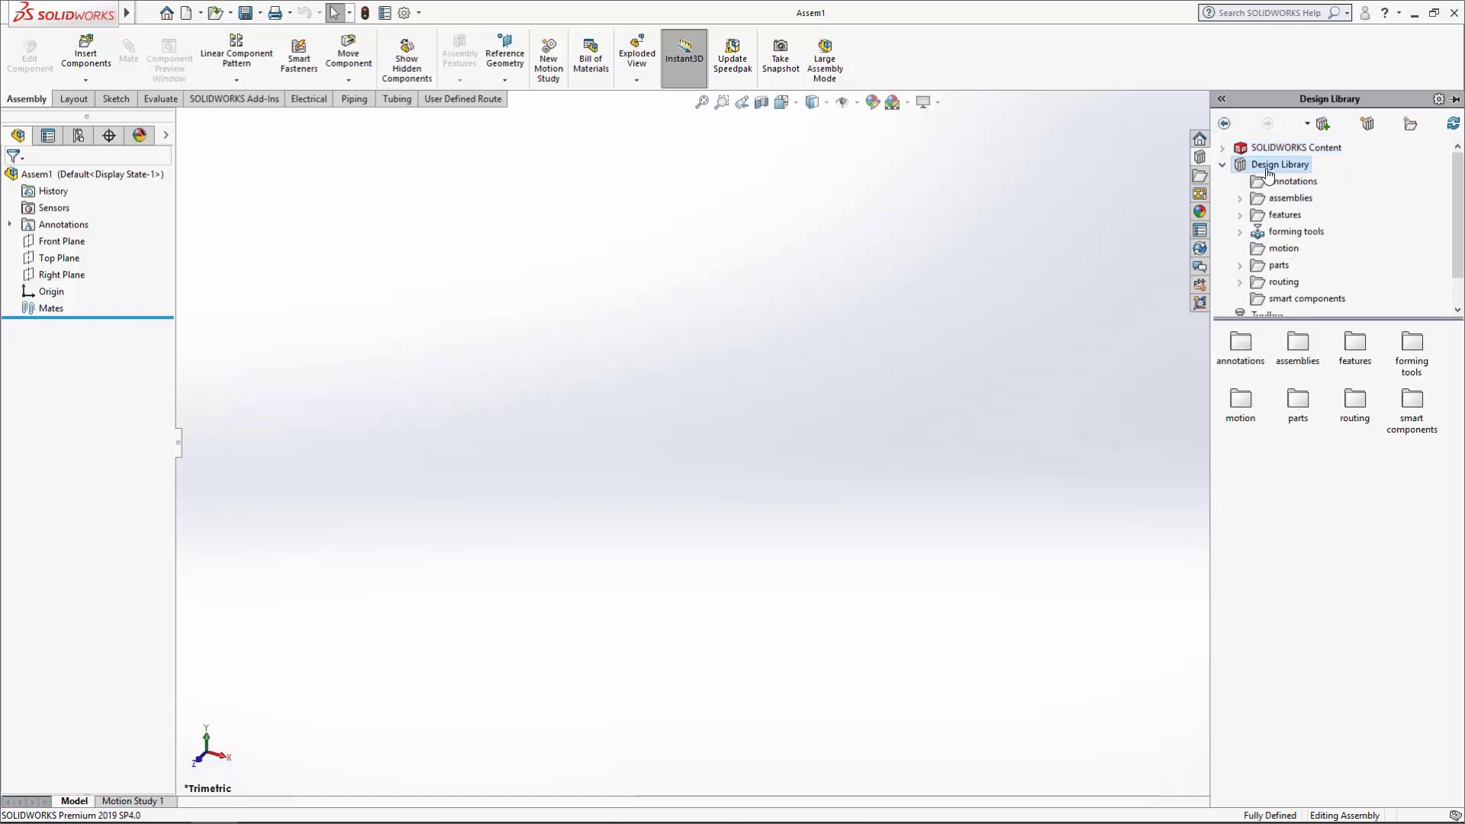
click(1367, 131)
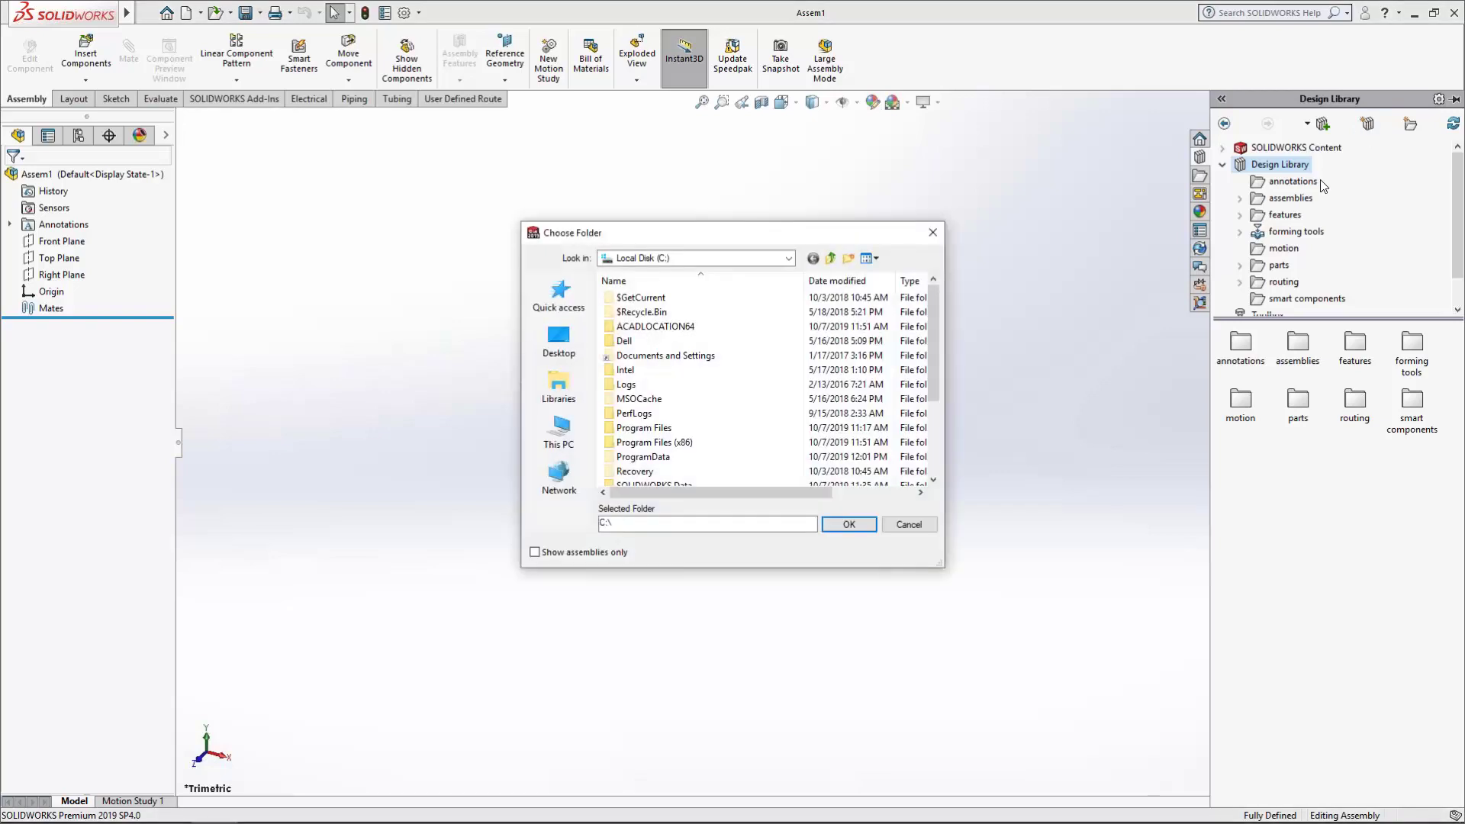
mouse_move(933, 315)
mouse_down()
mouse_move(922, 429)
mouse_move(928, 300)
mouse_up()
click(559, 341)
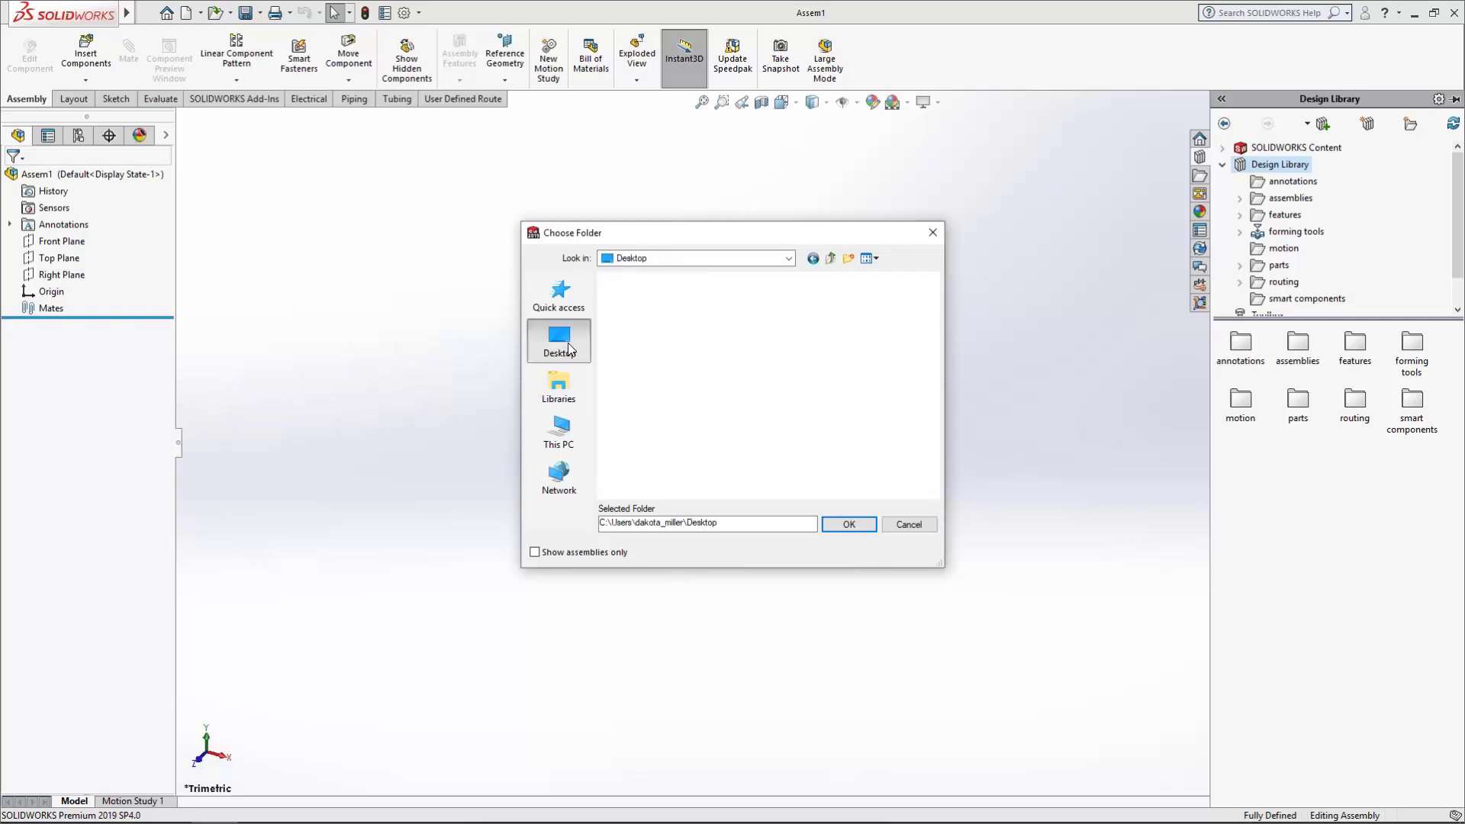
click(656, 374)
drag(932, 336, 885, 447)
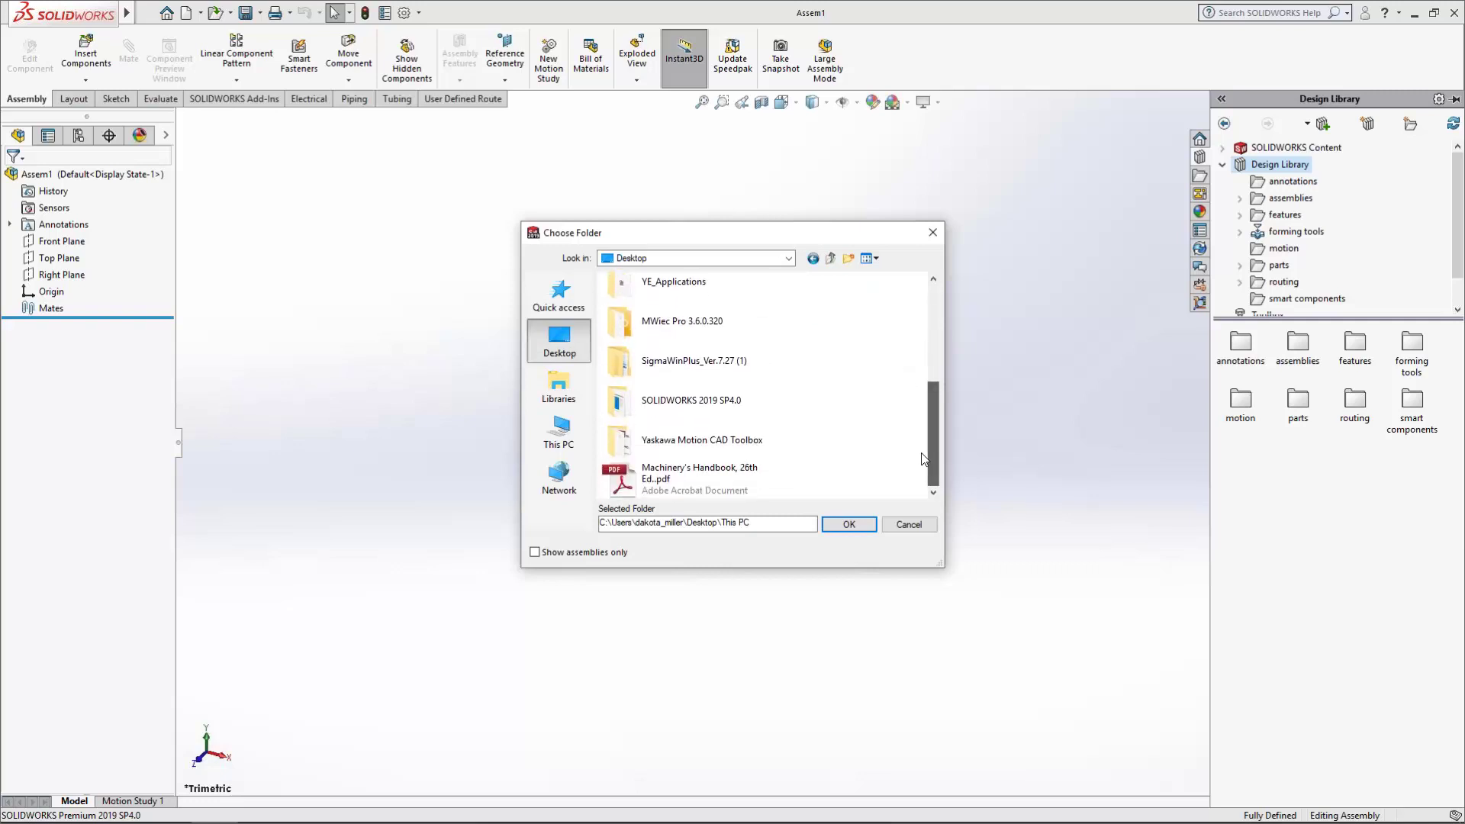
double_click(724, 441)
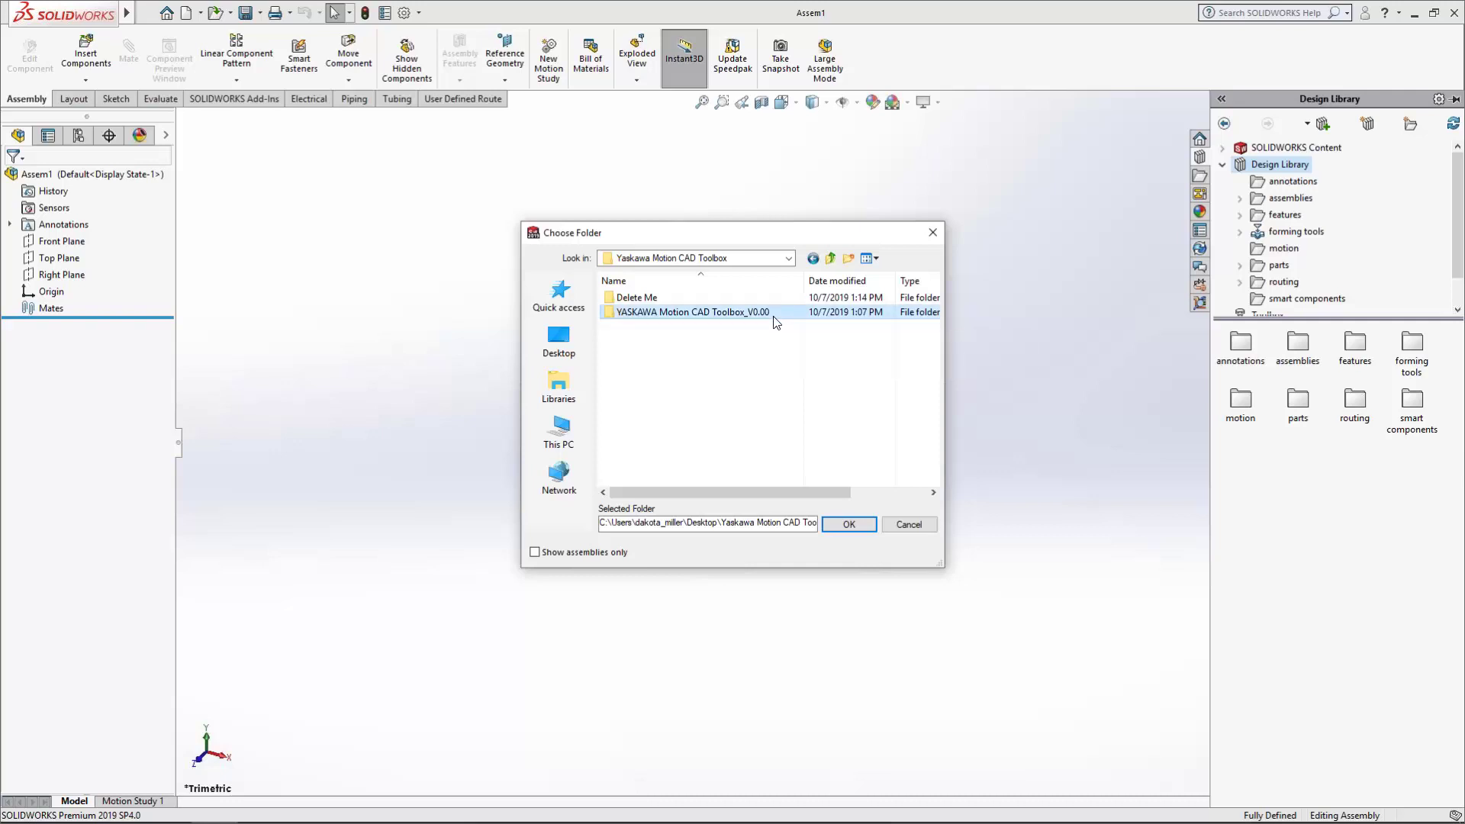
double_click(751, 317)
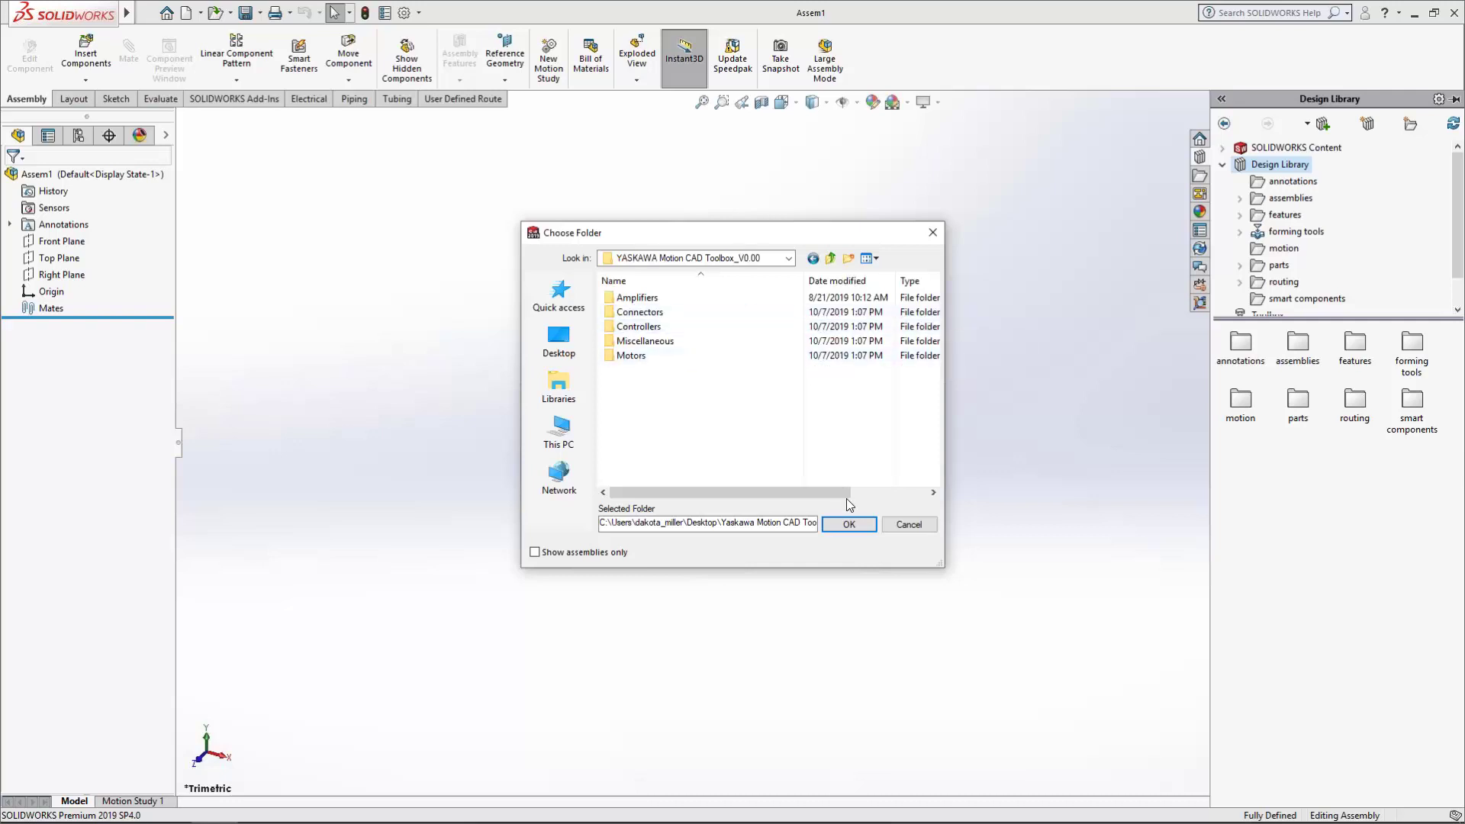
click(850, 524)
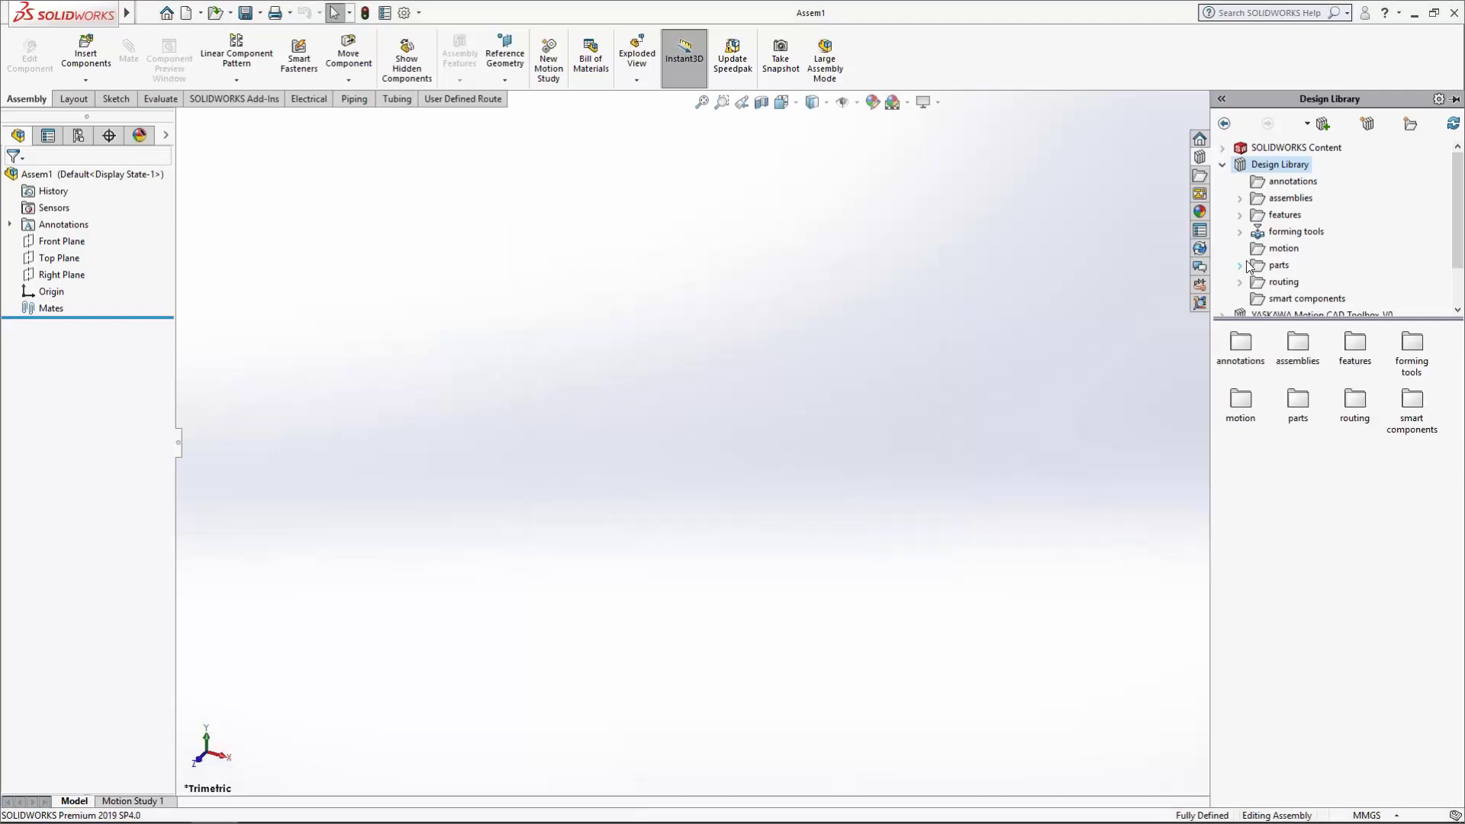
Open the YASKAWA Motion CAD Toolbox_V0 library in the Design Library and expand it to show its folders
scroll(1445, 265, down, 2)
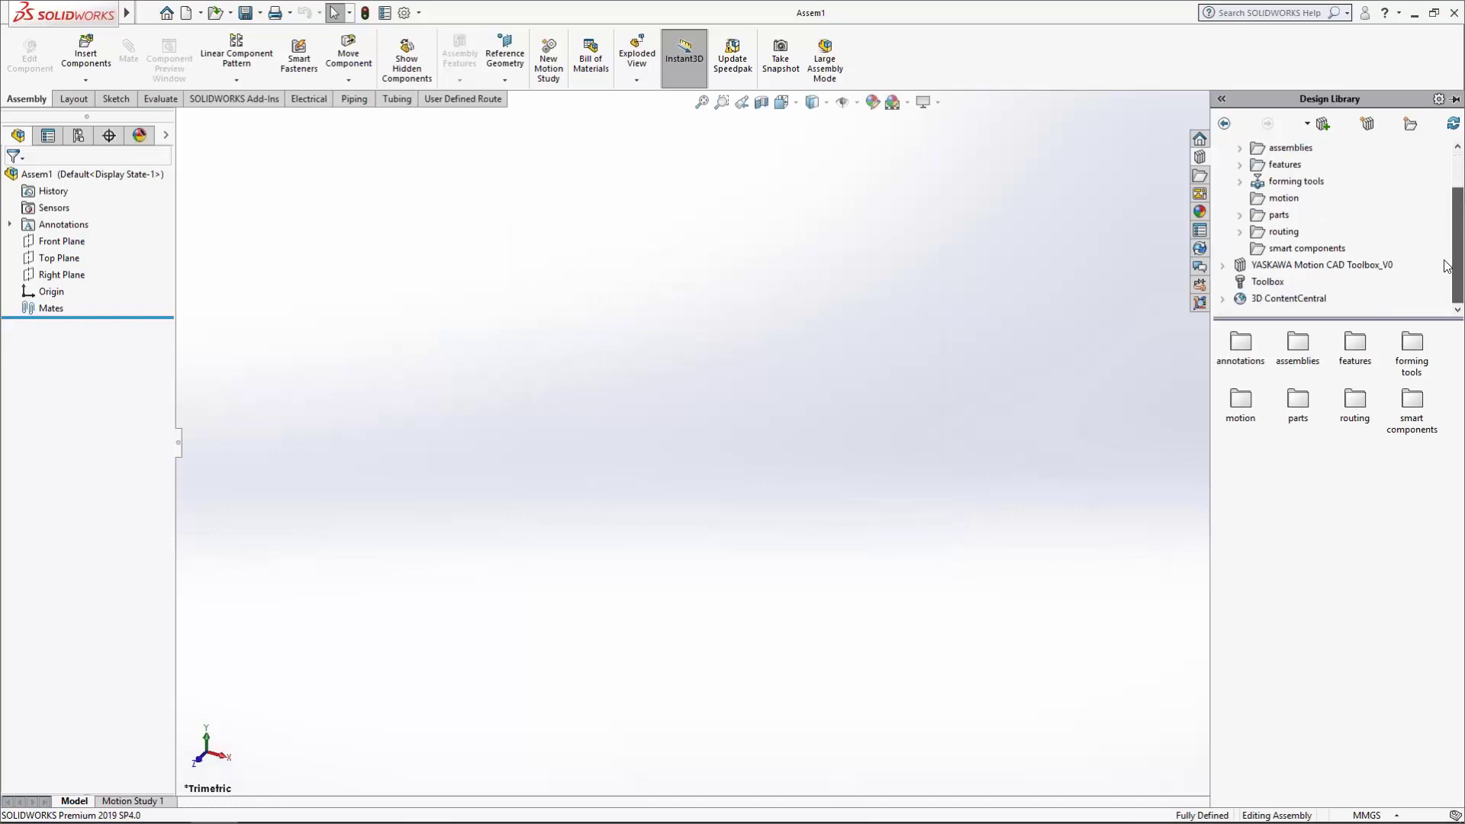
click(1335, 265)
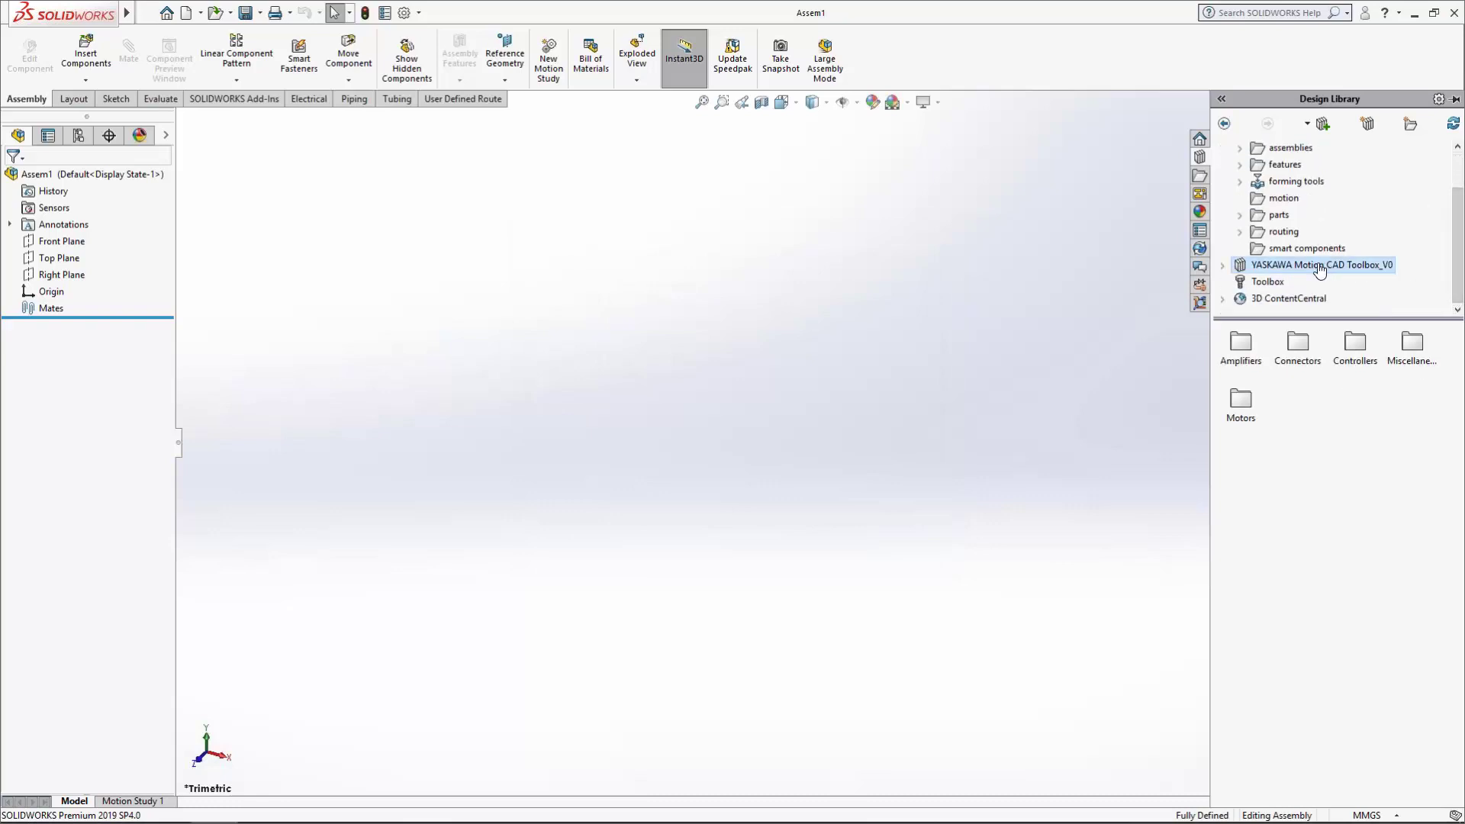
click(1222, 265)
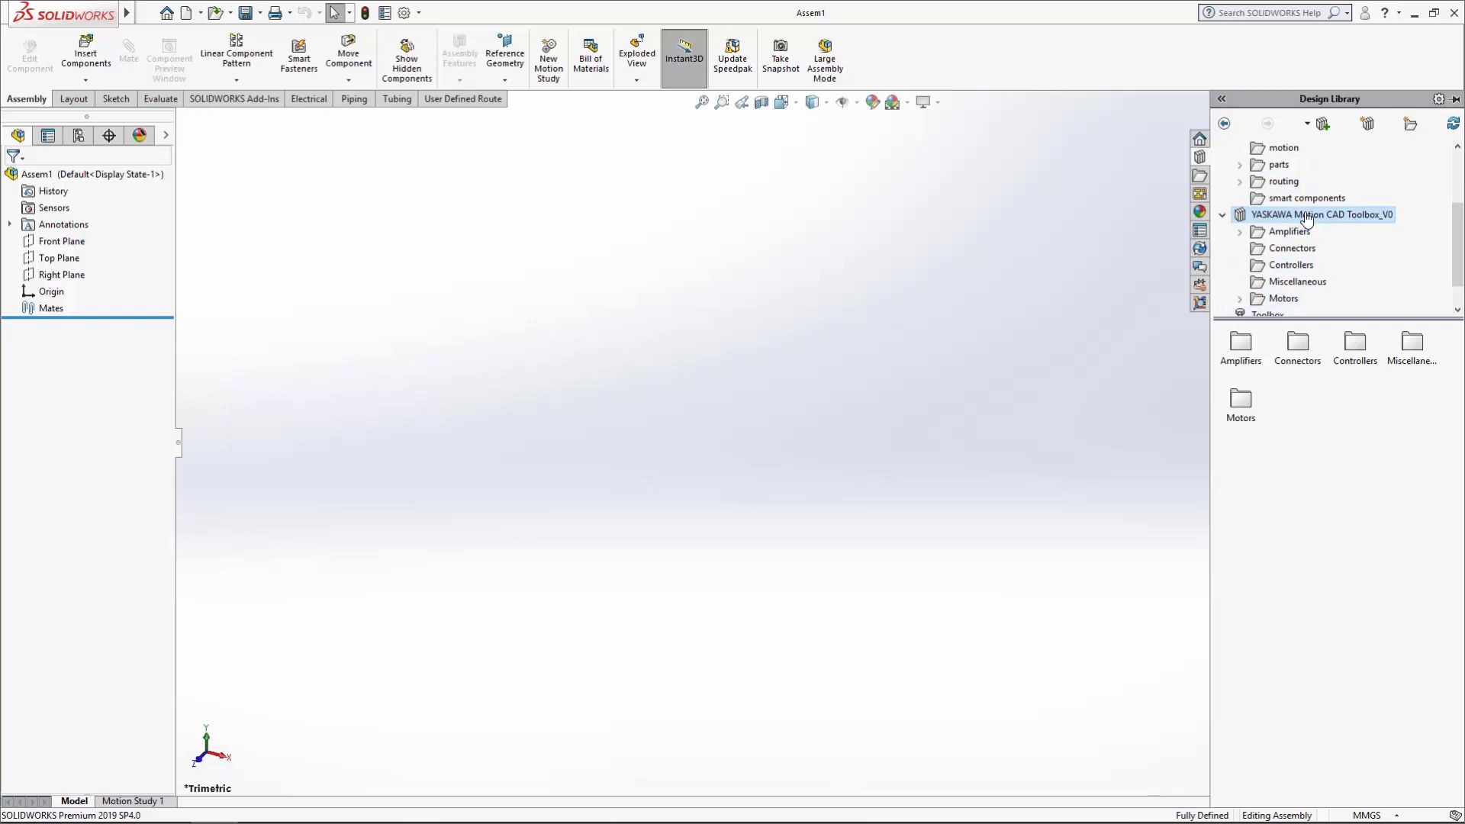
scroll(1311, 217, down, 2)
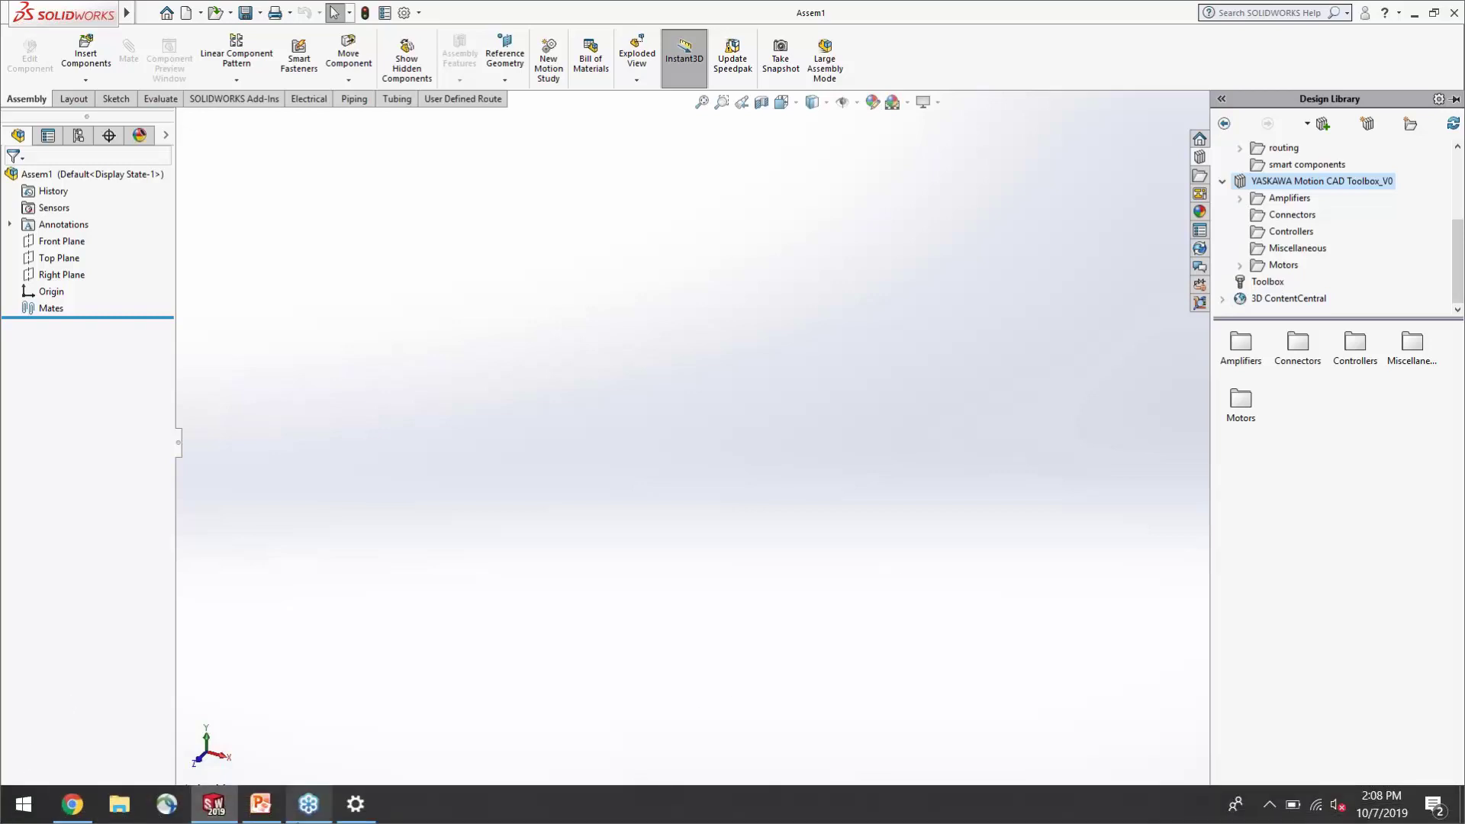
Switch to PowerPoint to review the Install Steps slide of Webinar.pptx and return to SOLIDWORKS
mouse_move(250, 819)
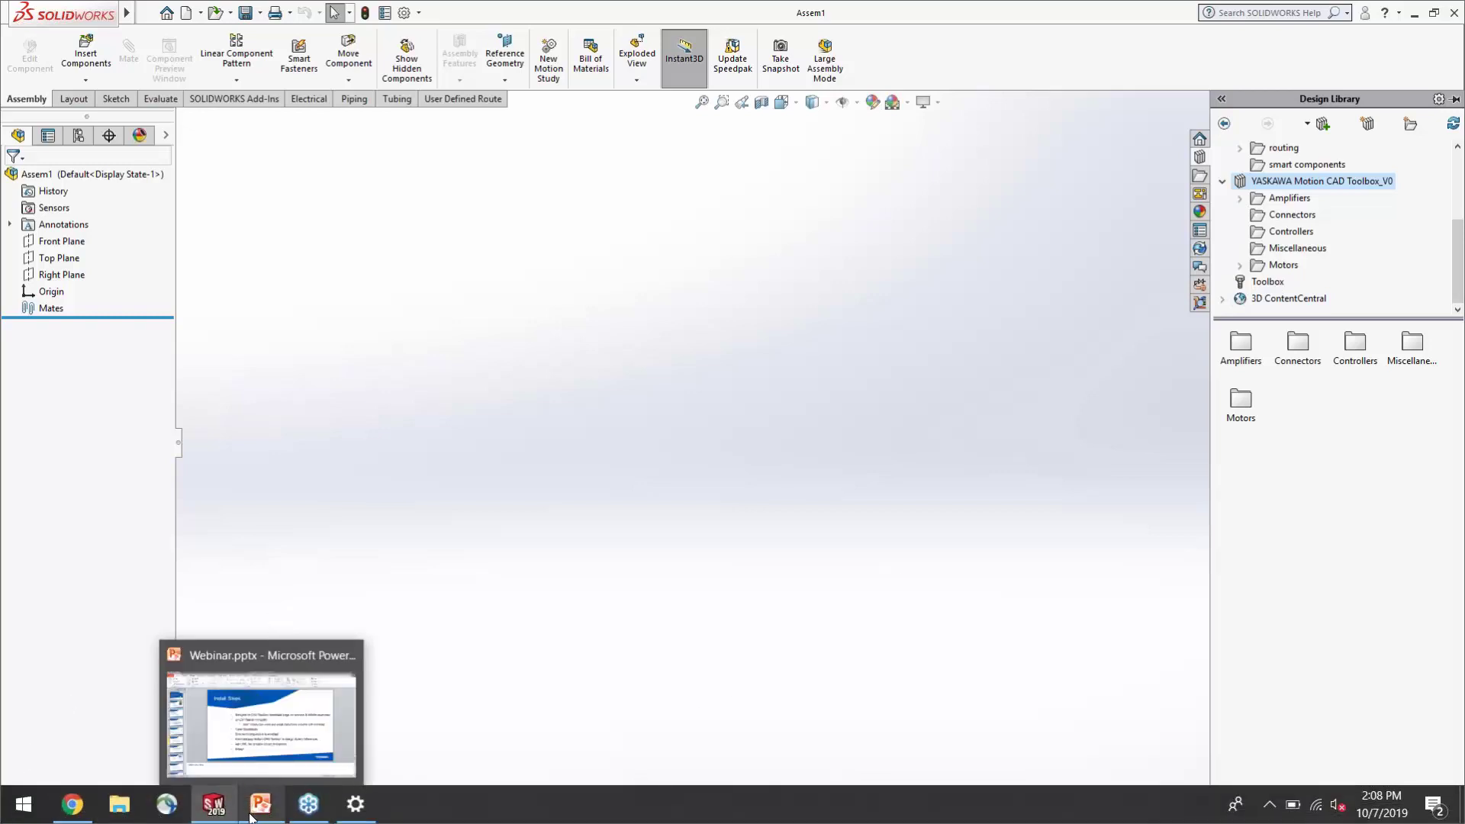
click(257, 815)
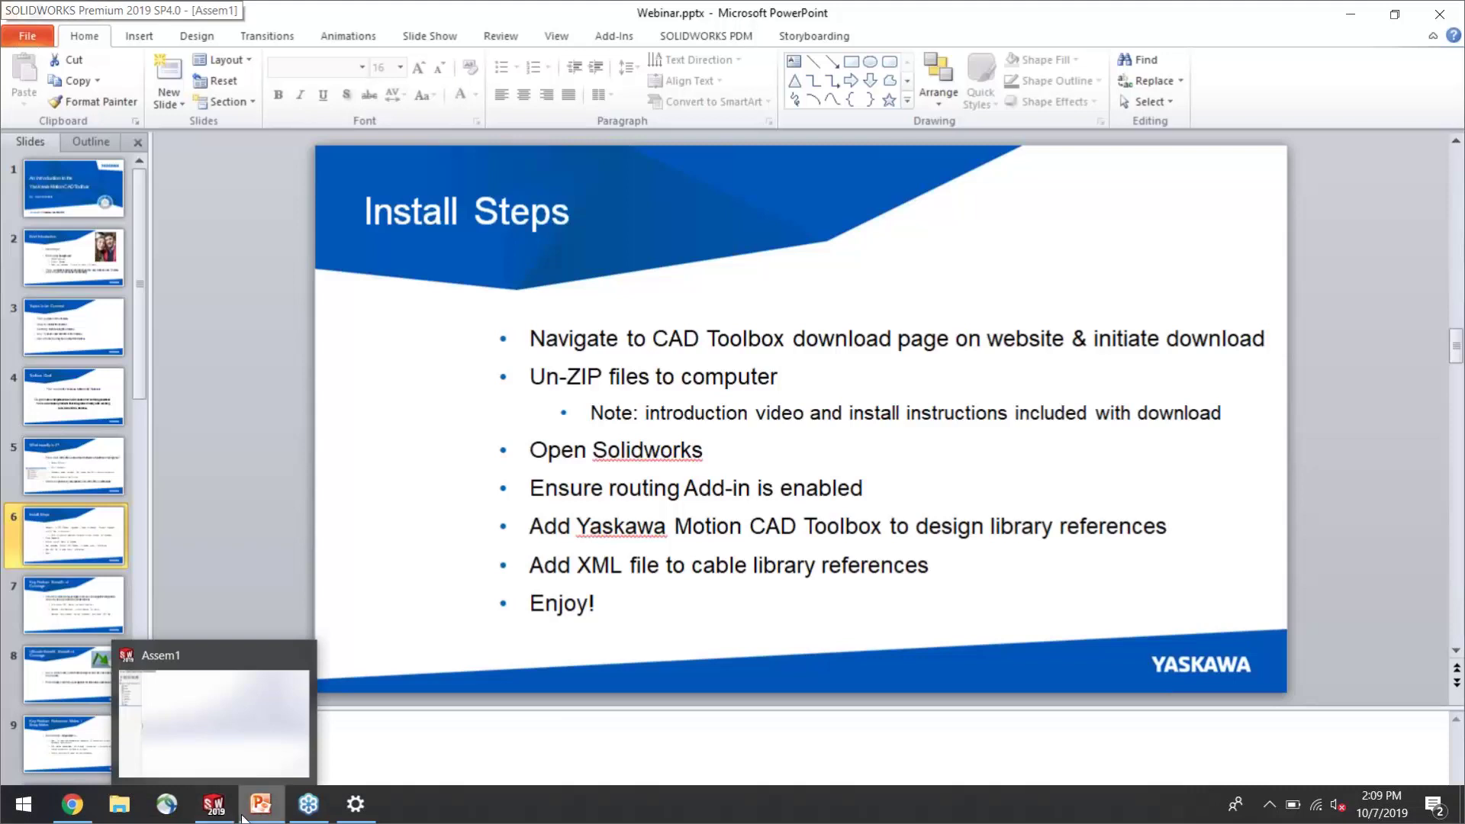
mouse_move(272, 813)
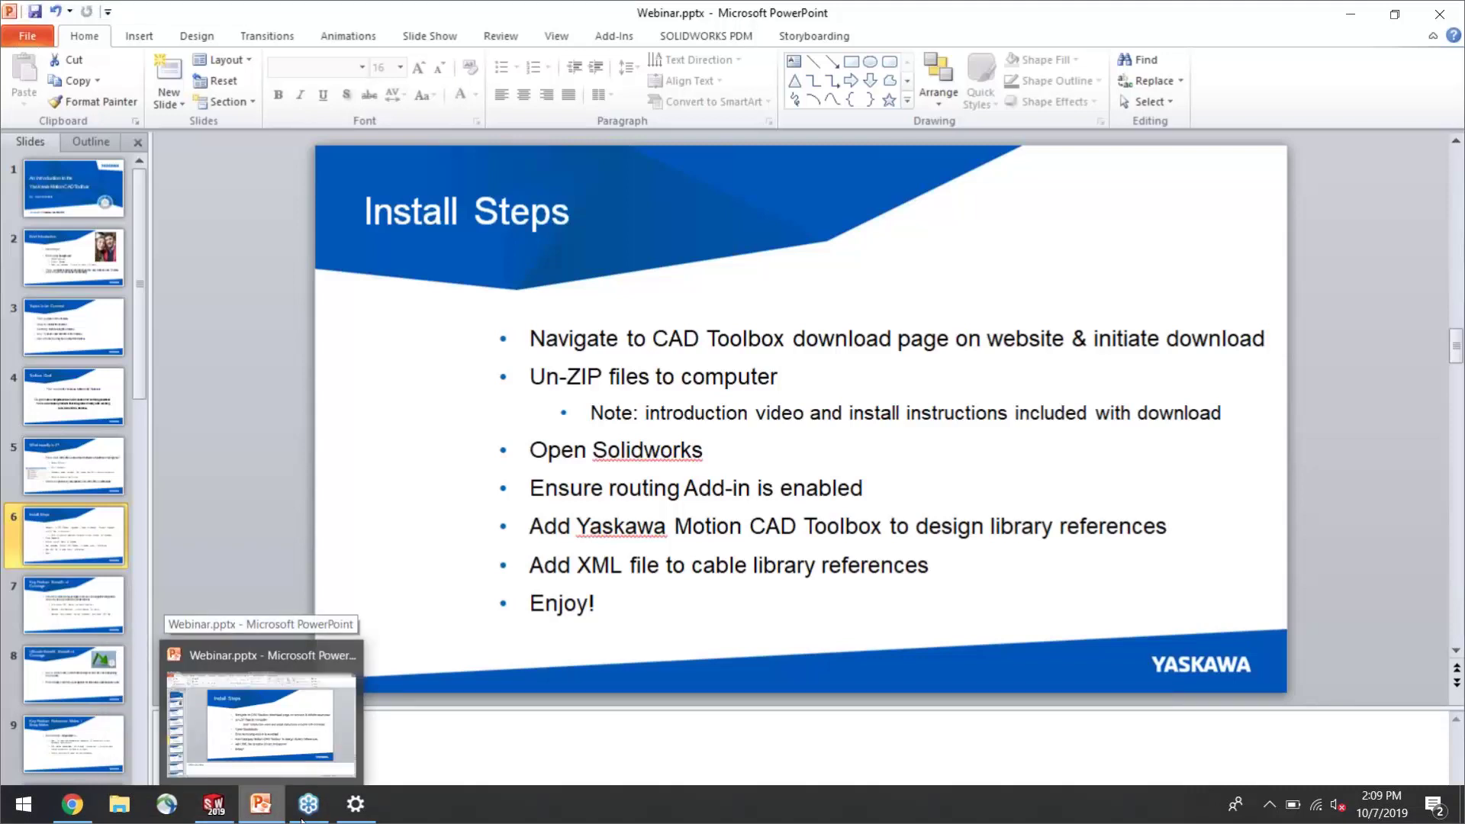
click(355, 809)
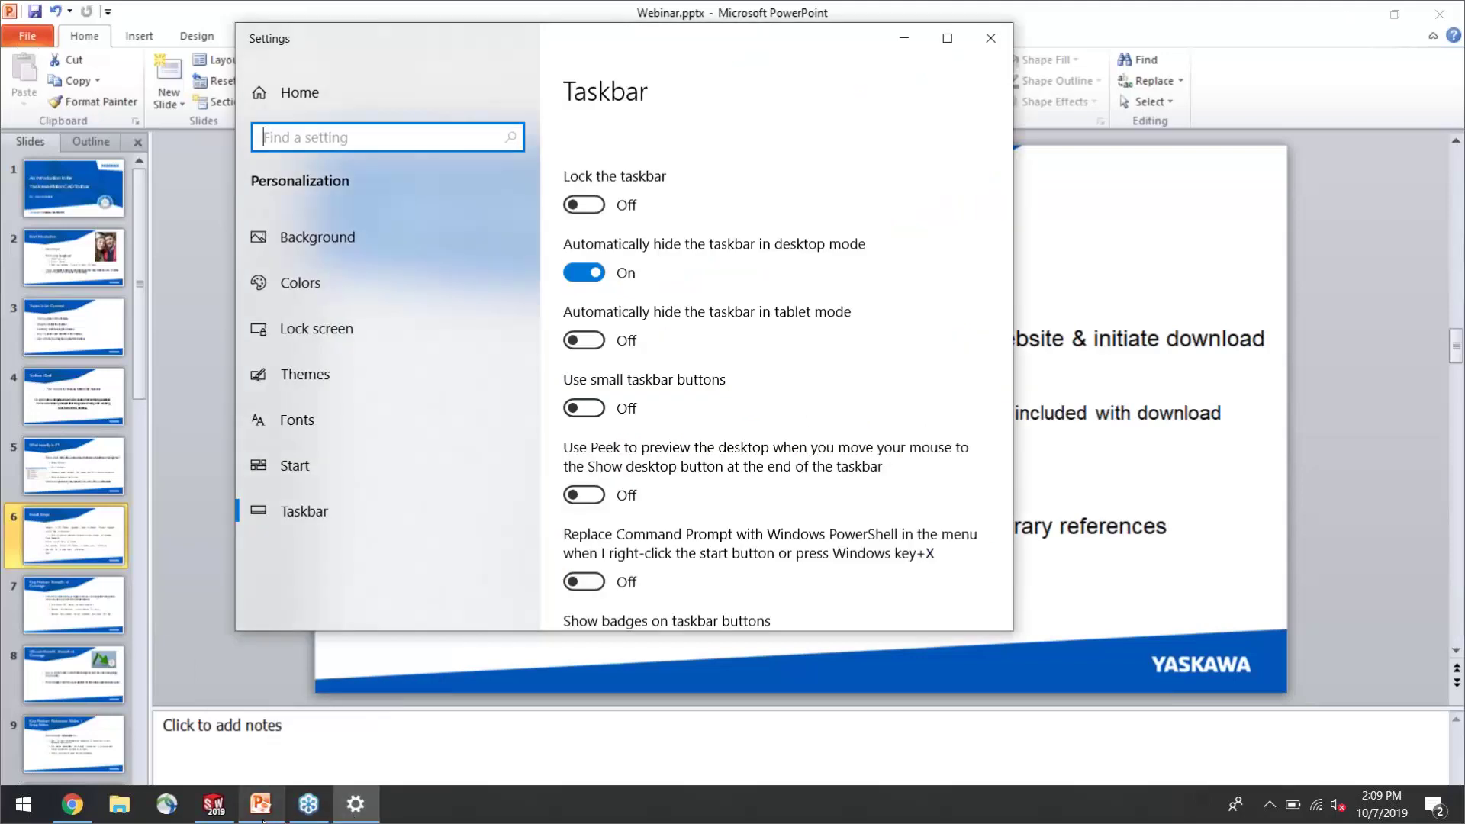
click(214, 805)
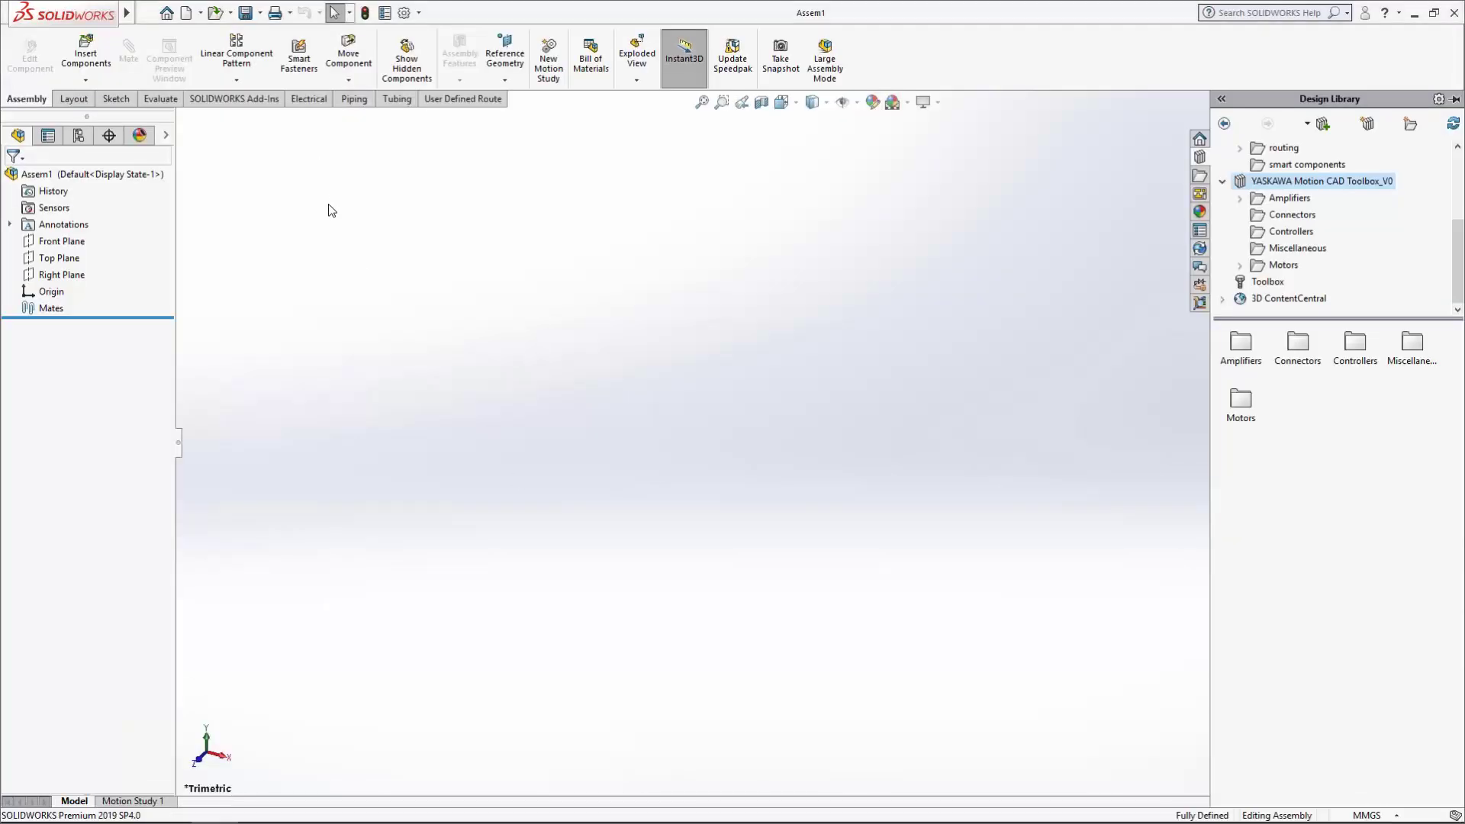
Insert one SGD7S-1R9D30B000F64 amplifier from the toolbox's Amplifiers 7S folder into the assembly, without adding further copies
click(308, 100)
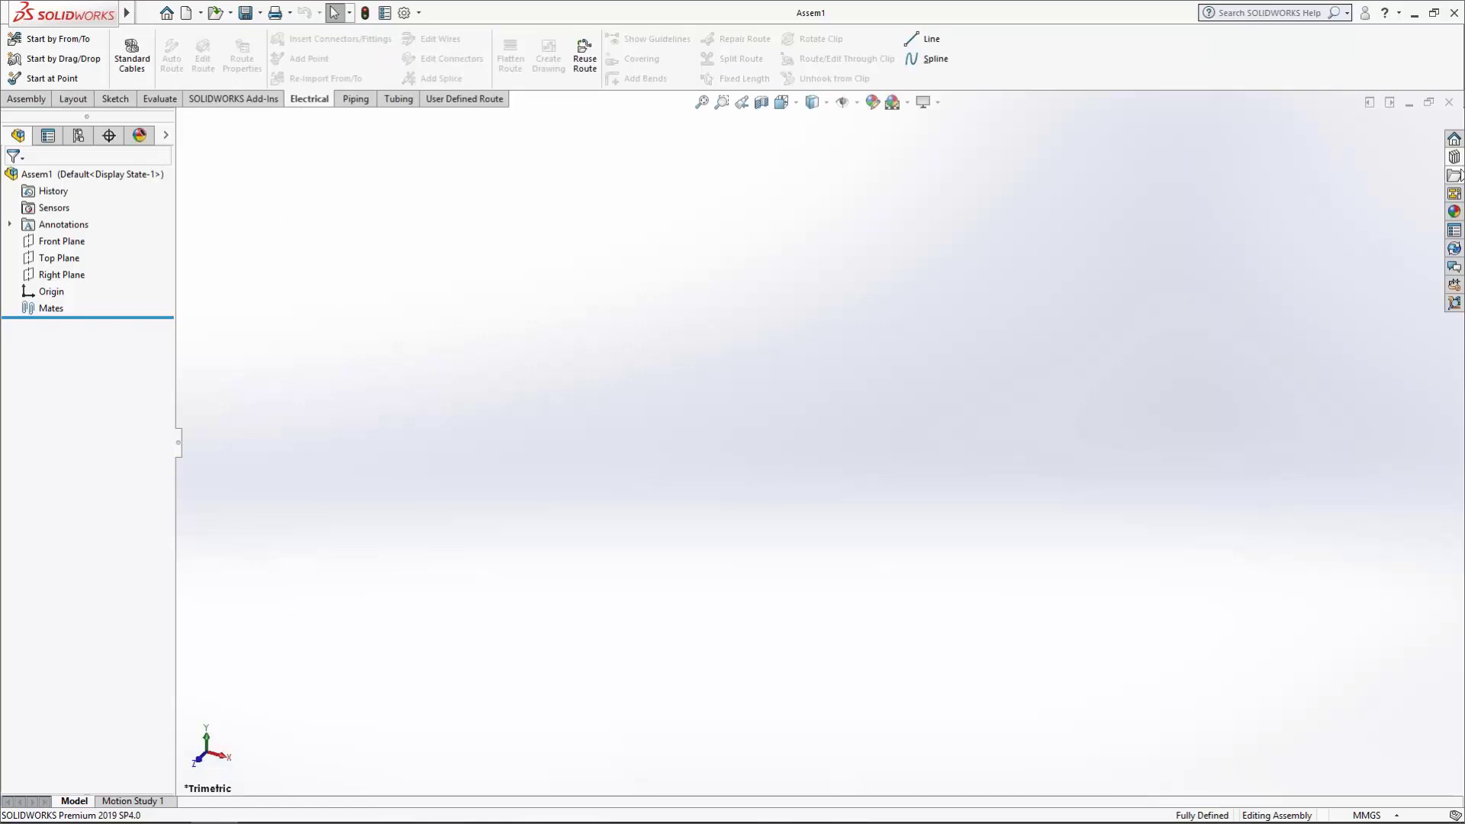
click(1455, 161)
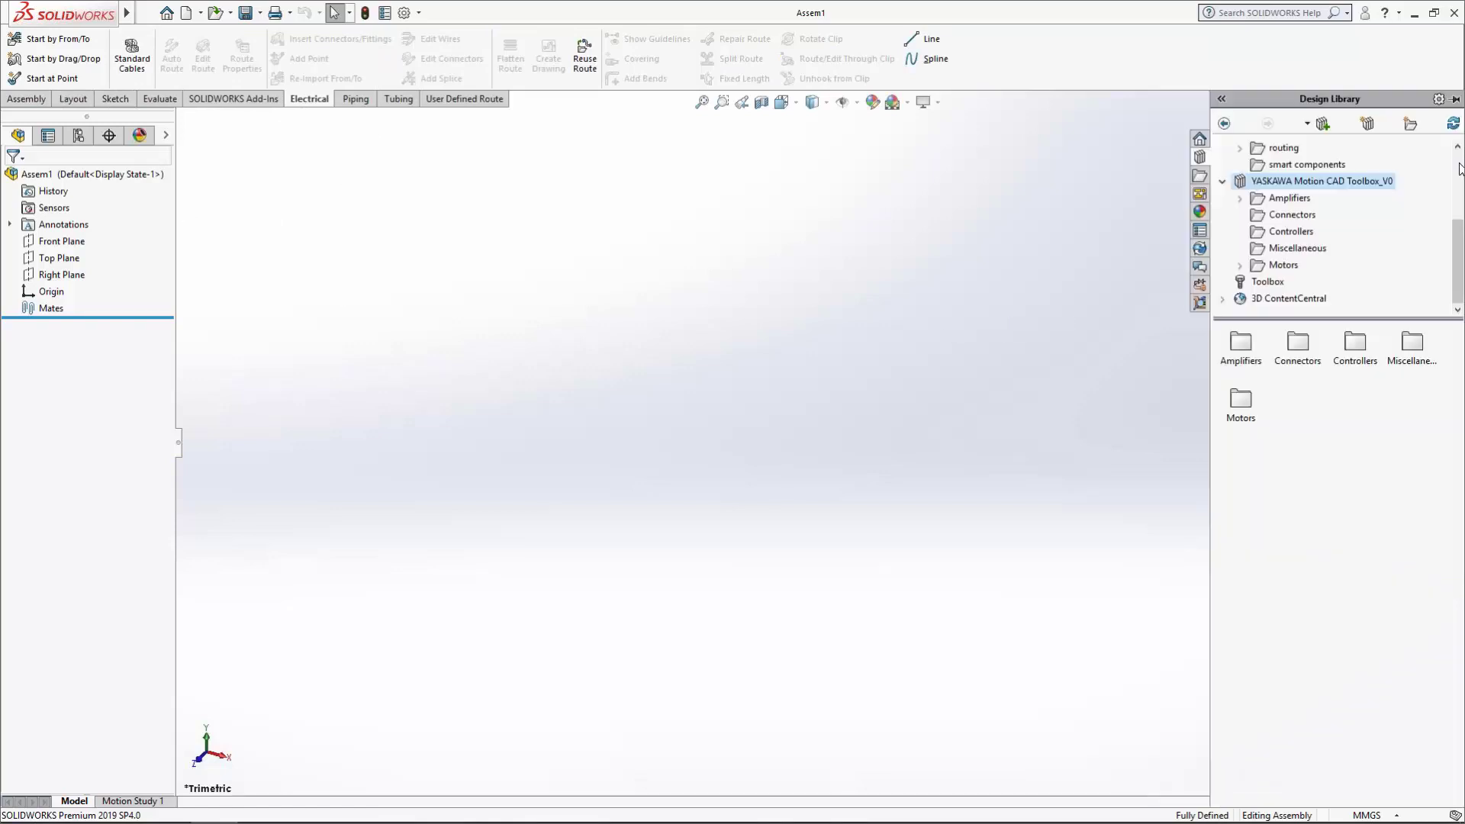
double_click(1244, 336)
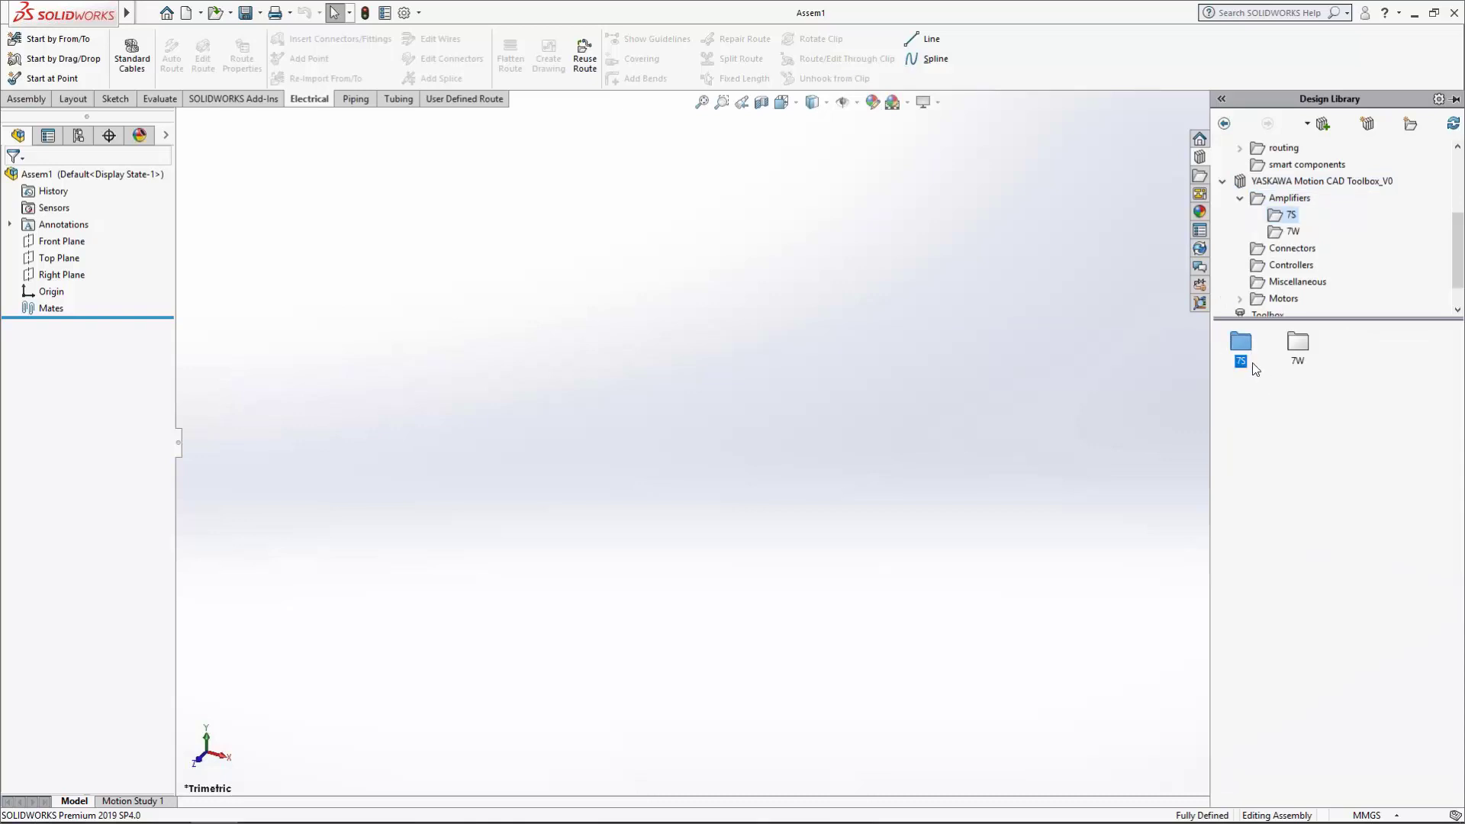
double_click(1244, 355)
drag(1301, 344, 548, 311)
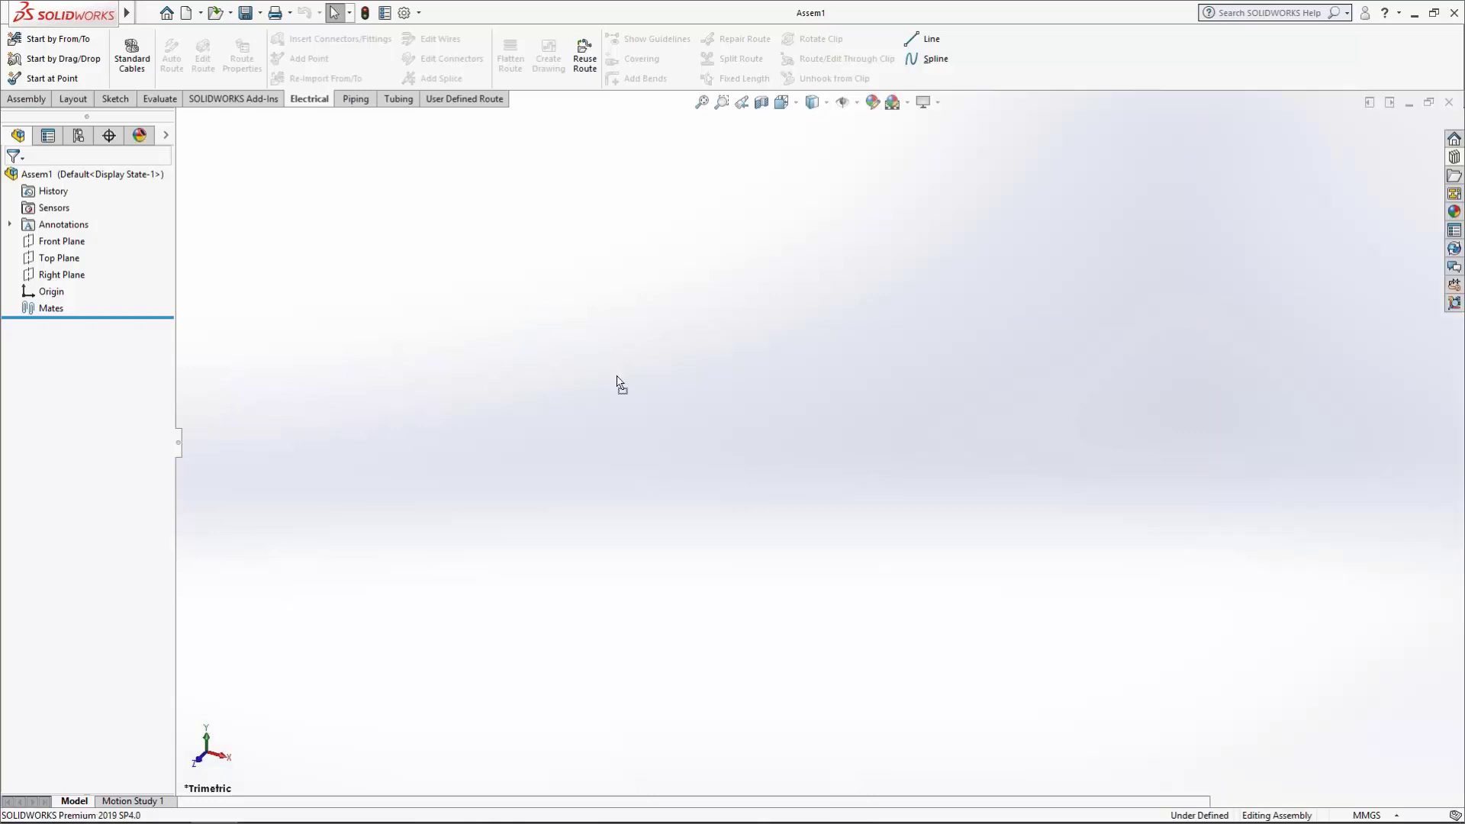
click(881, 507)
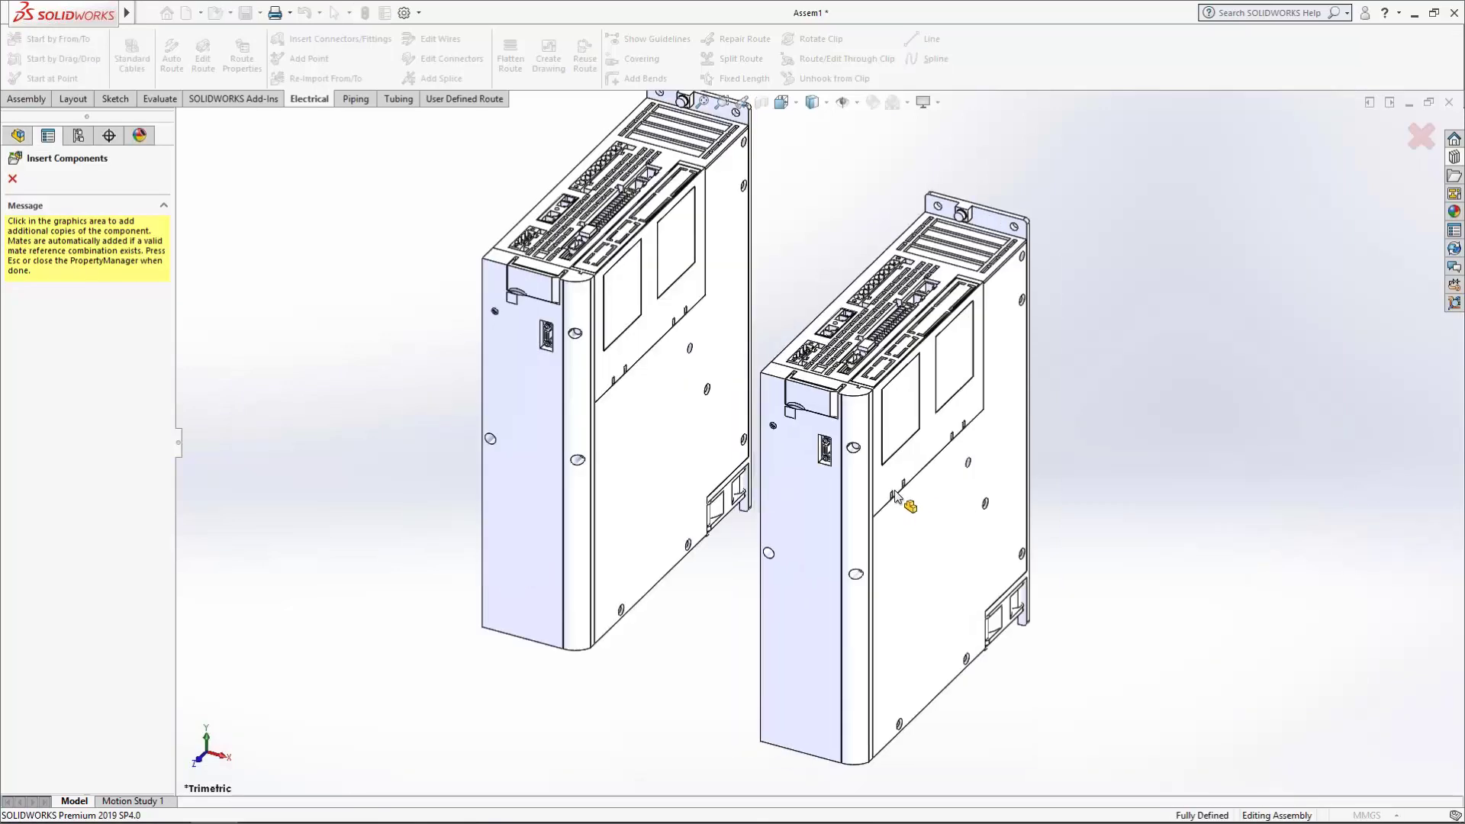
key(Escape)
scroll(826, 433, up, 3)
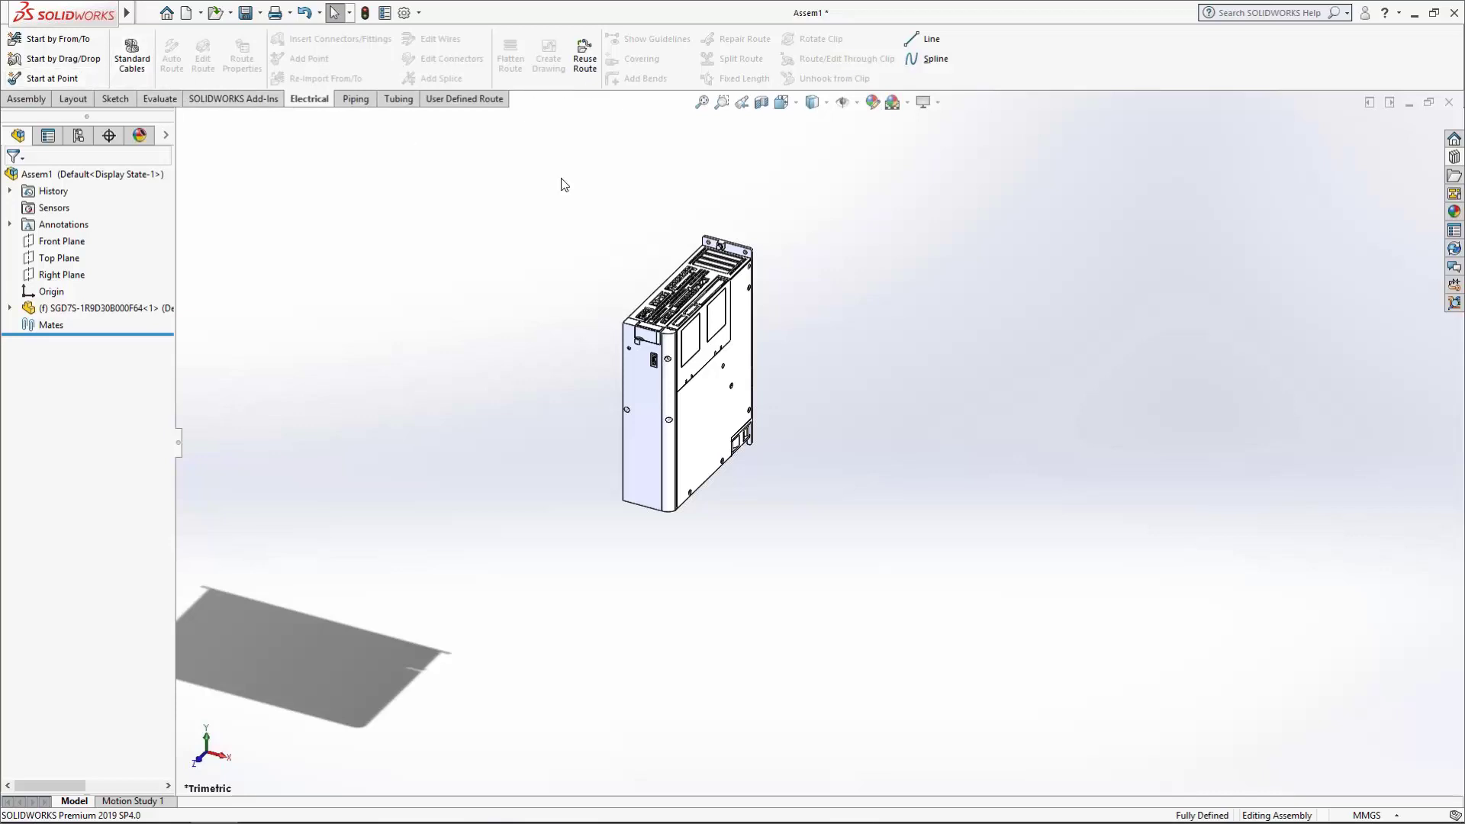
Open the Connectors folder of the YASKAWA Motion CAD Toolbox_V0 library
click(1455, 157)
click(1291, 248)
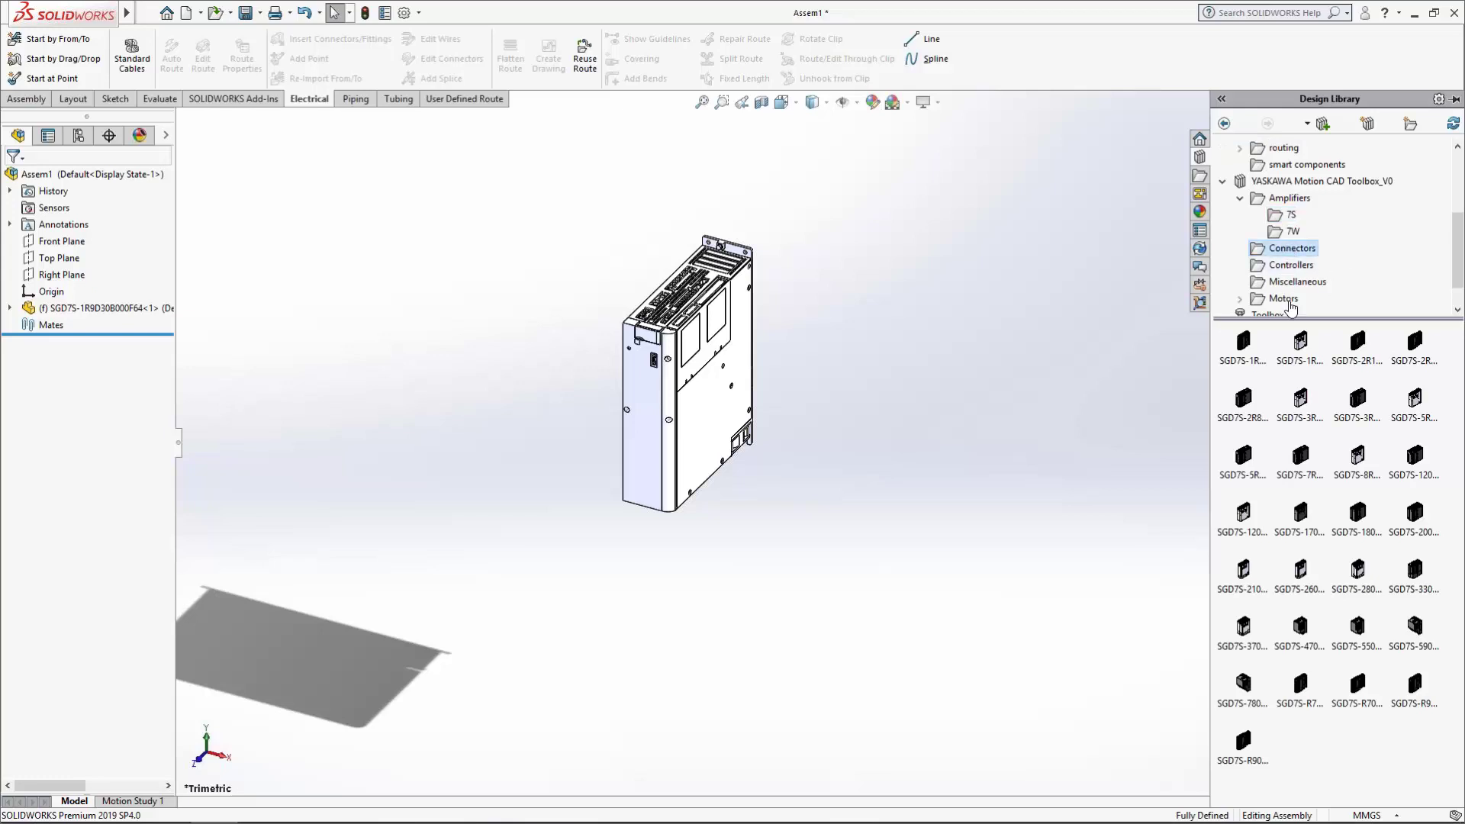
drag(1252, 347, 691, 317)
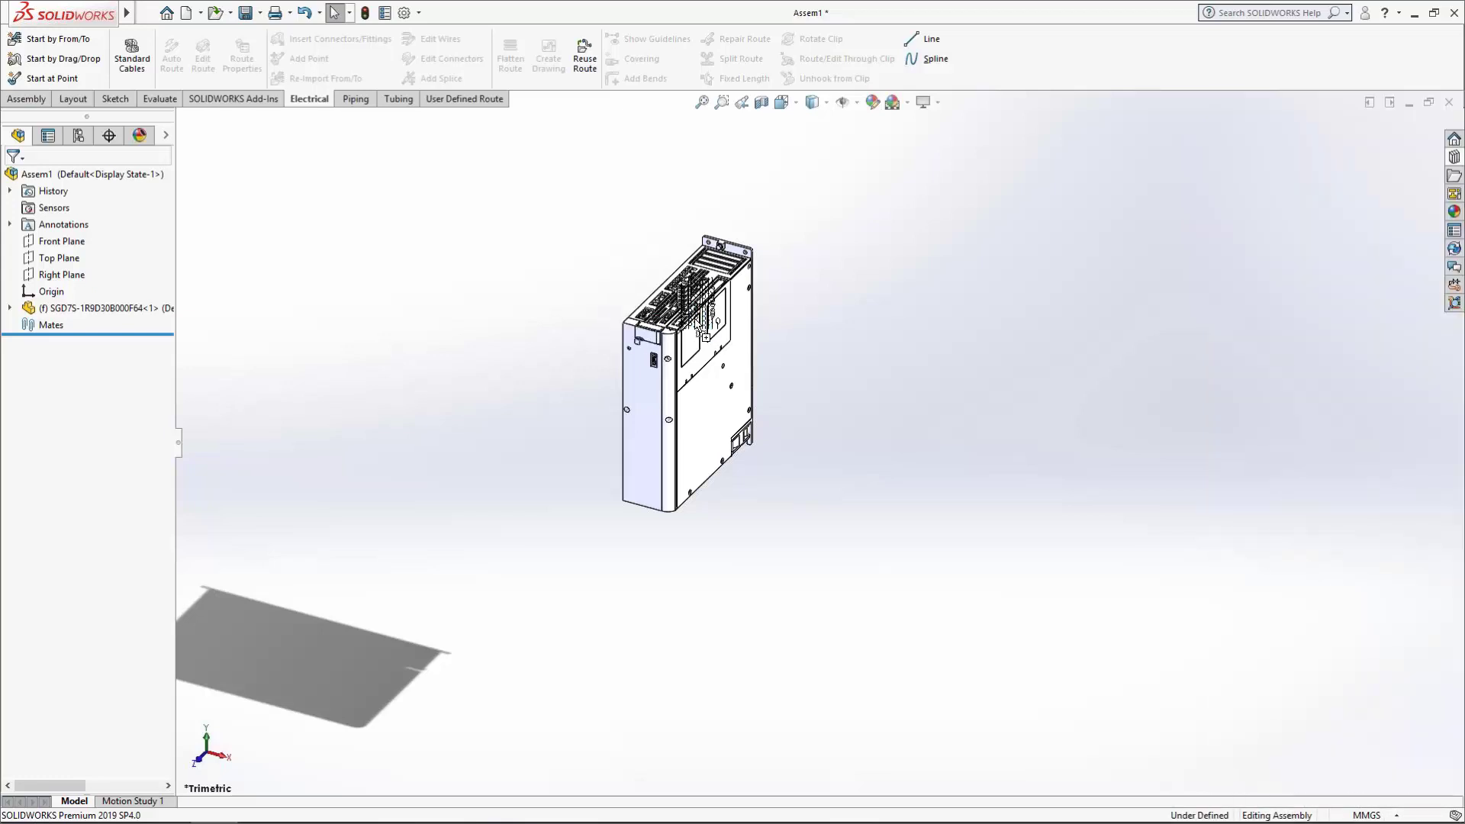
key(Escape)
click(1450, 181)
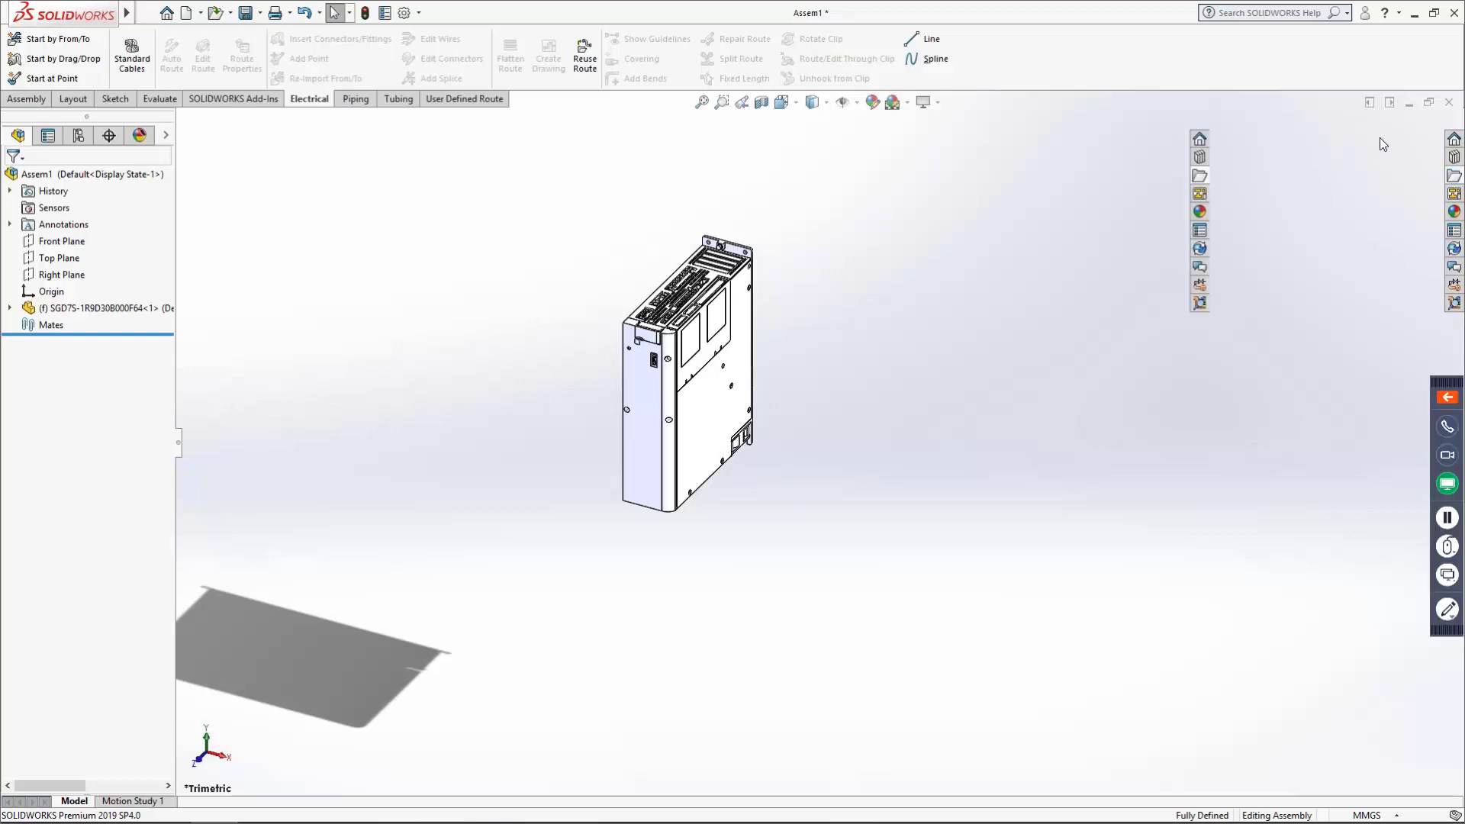
Place the JUSP-7CN101 connector from the Connectors library folder onto the top of the amplifier
click(1199, 158)
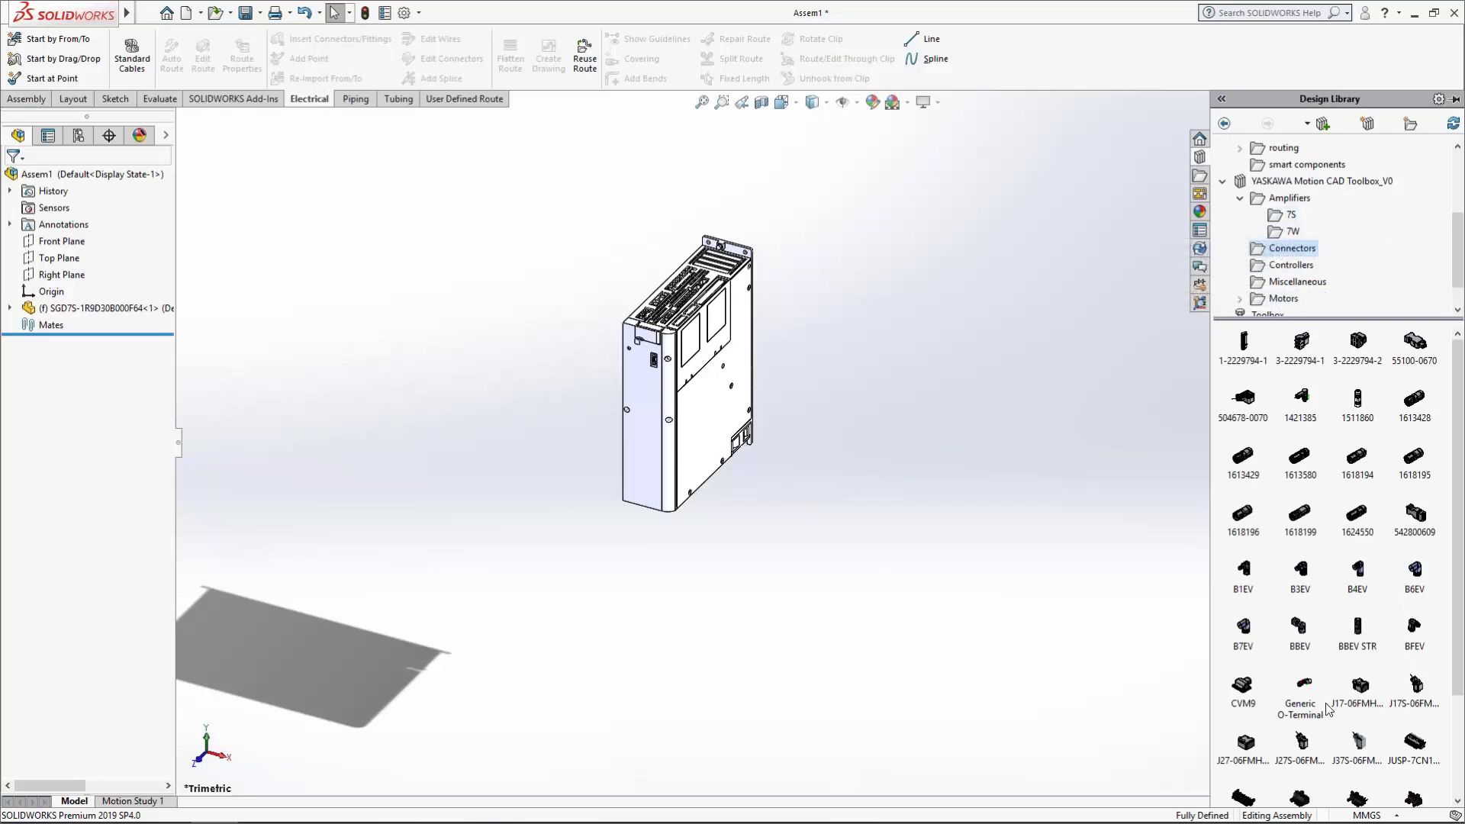
scroll(1380, 712, down, 3)
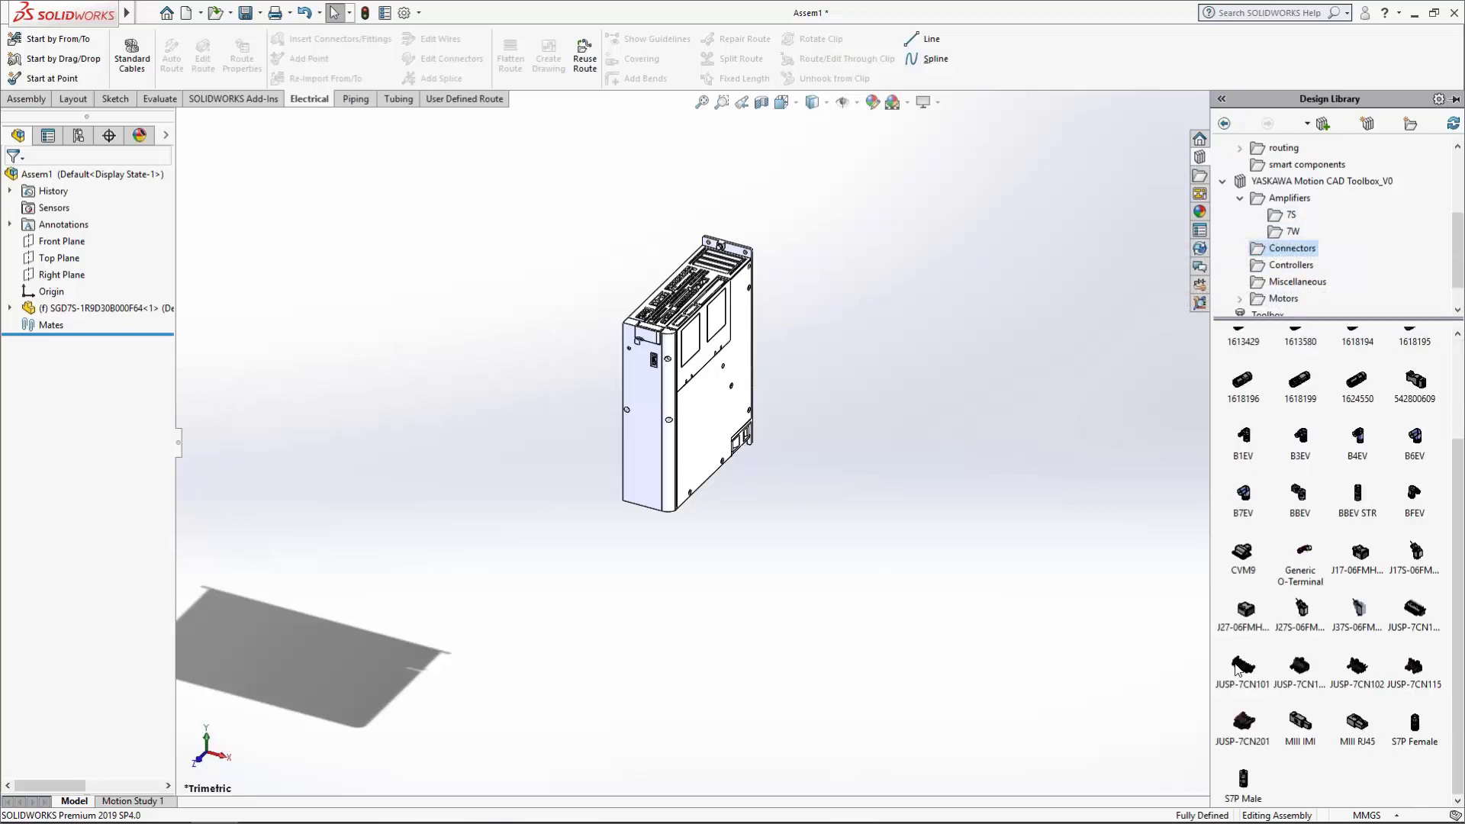
drag(1238, 669, 681, 295)
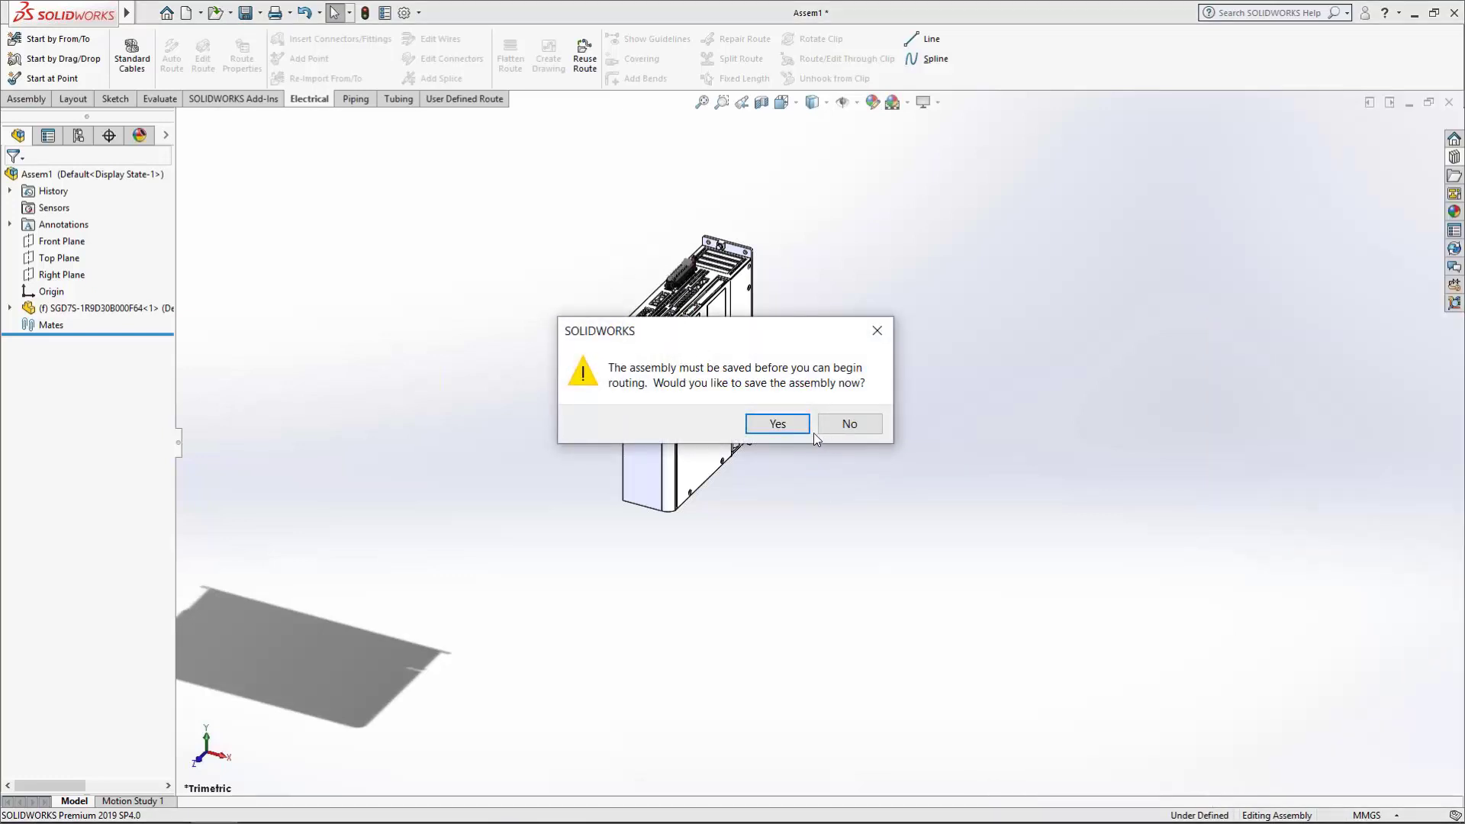
Save the assembly as Assem1.SLDASM in the Desktop folder Yaskawa Motion CAD Toolbox\Delete Me, converting the older-version part files
click(793, 424)
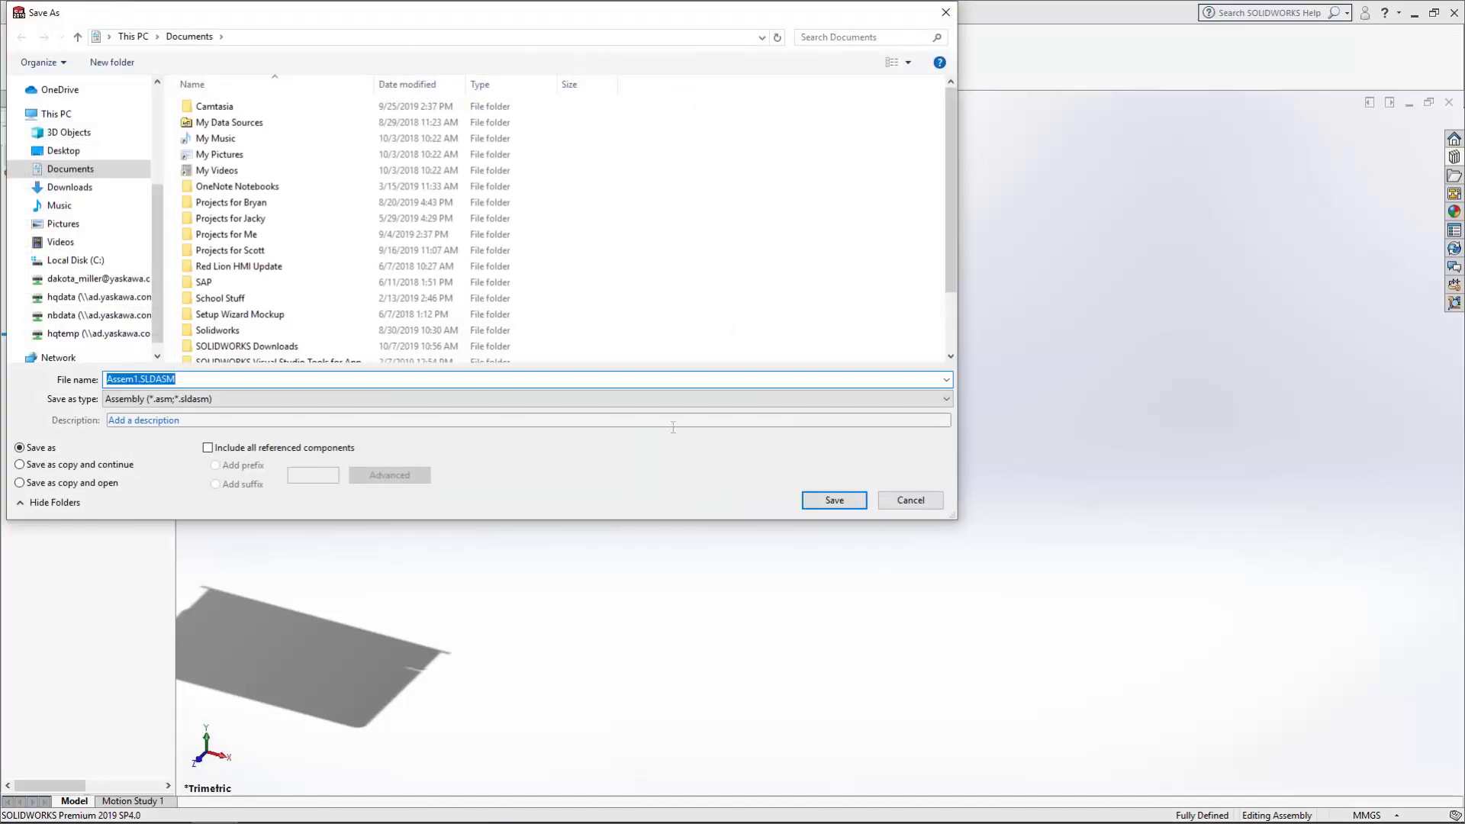
scroll(358, 187, down, 2)
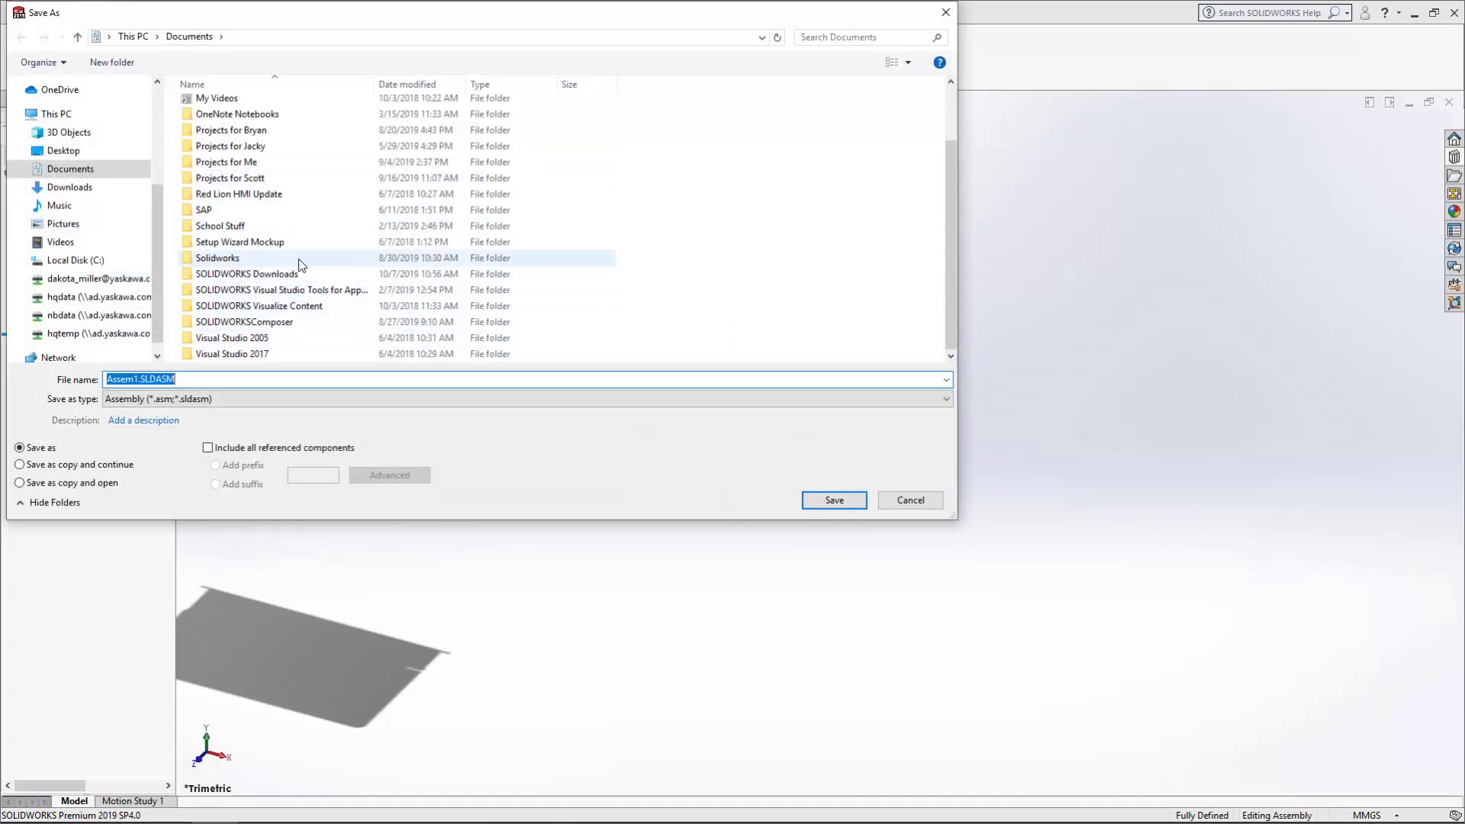
click(61, 150)
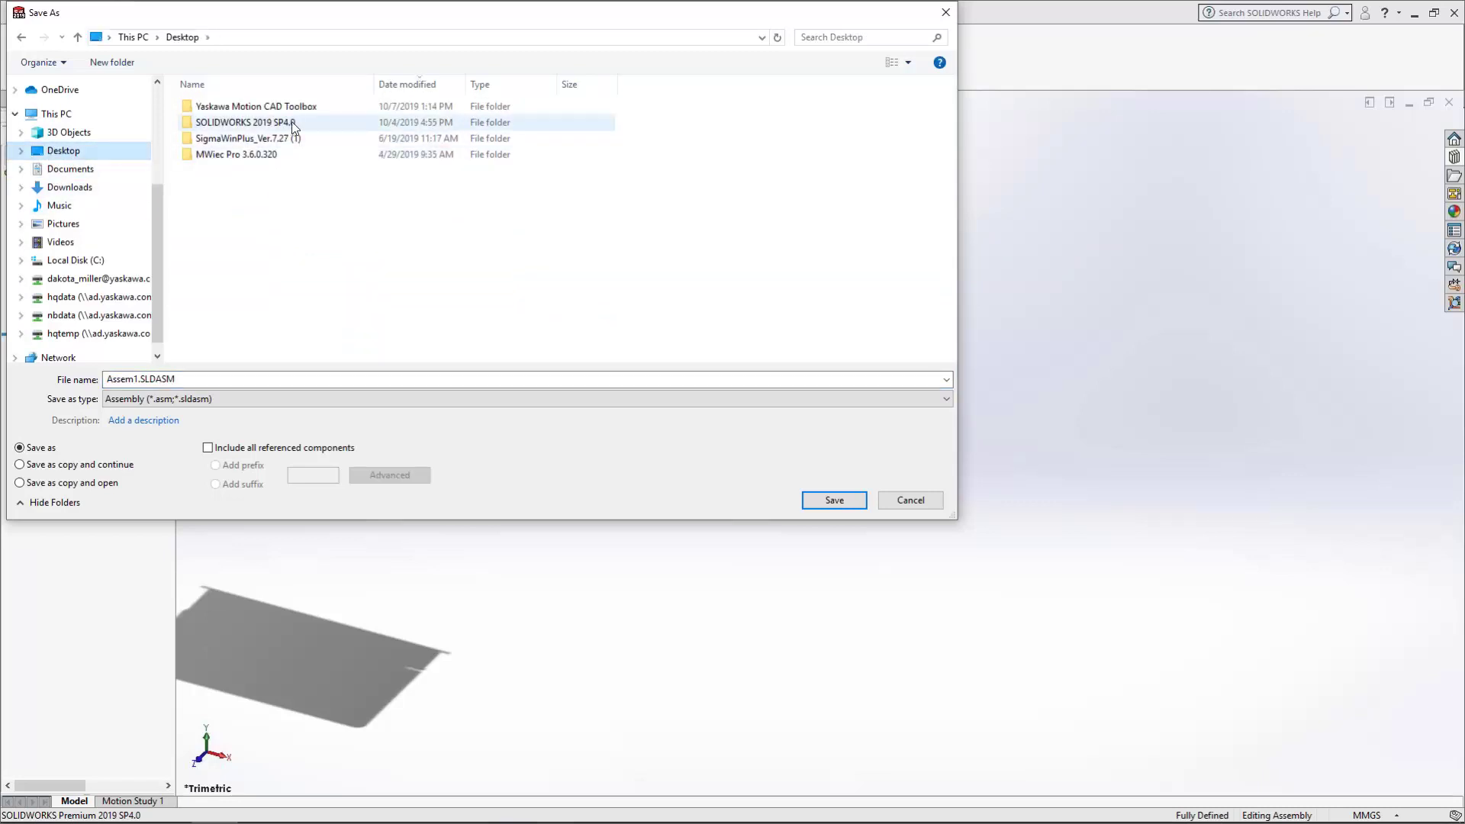
double_click(296, 107)
double_click(287, 107)
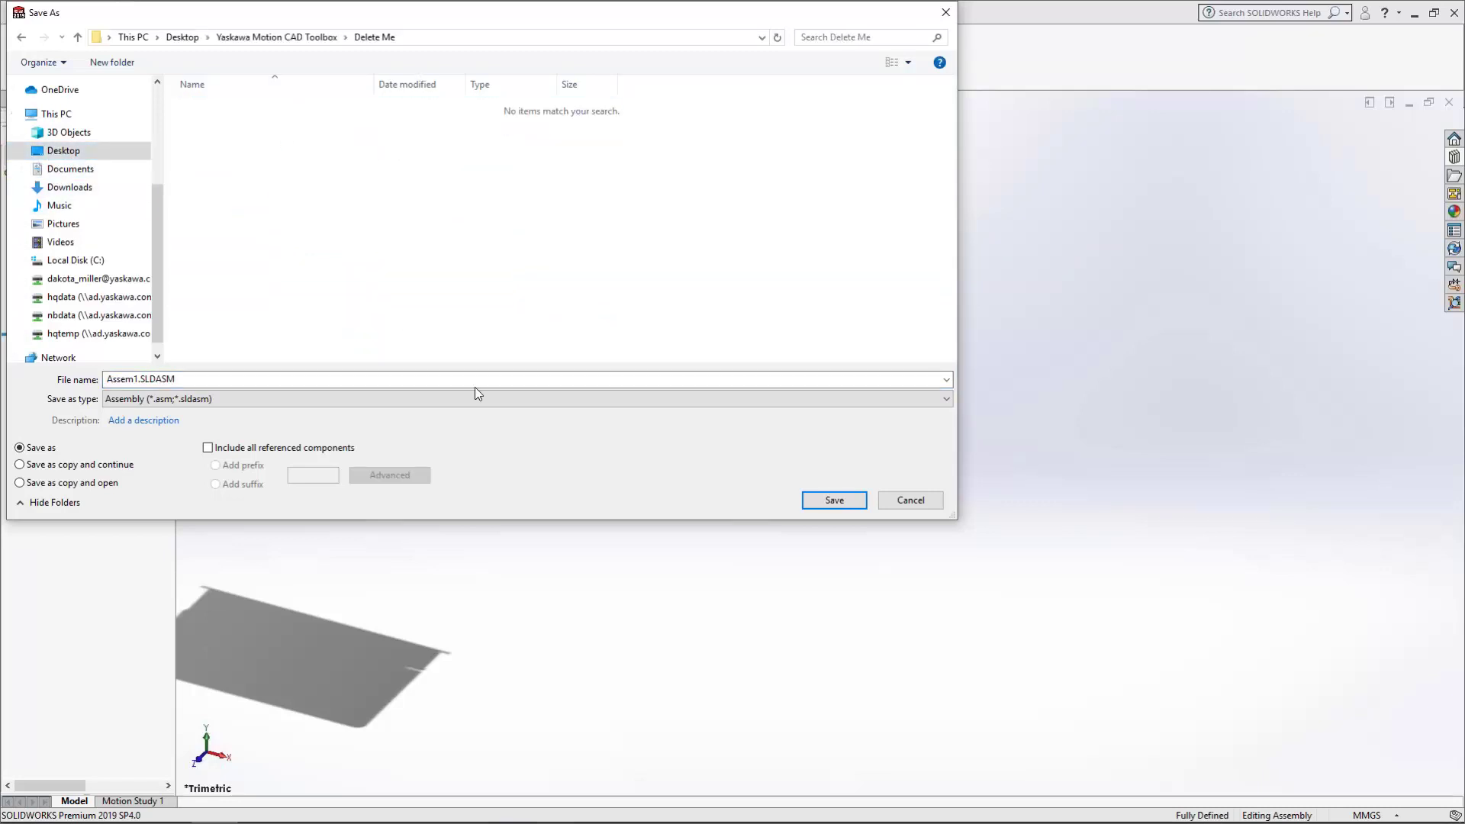
click(821, 498)
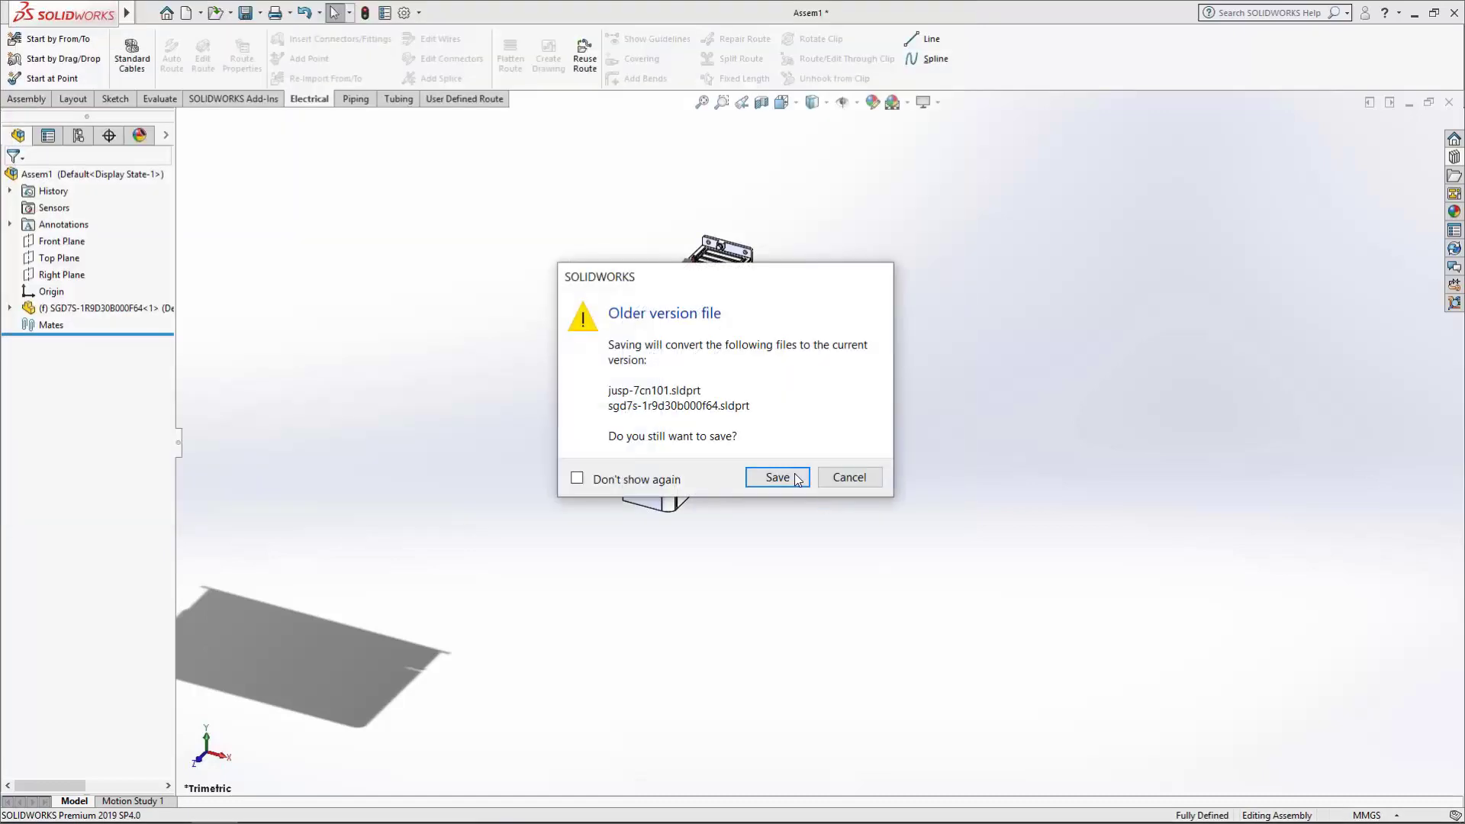
click(786, 482)
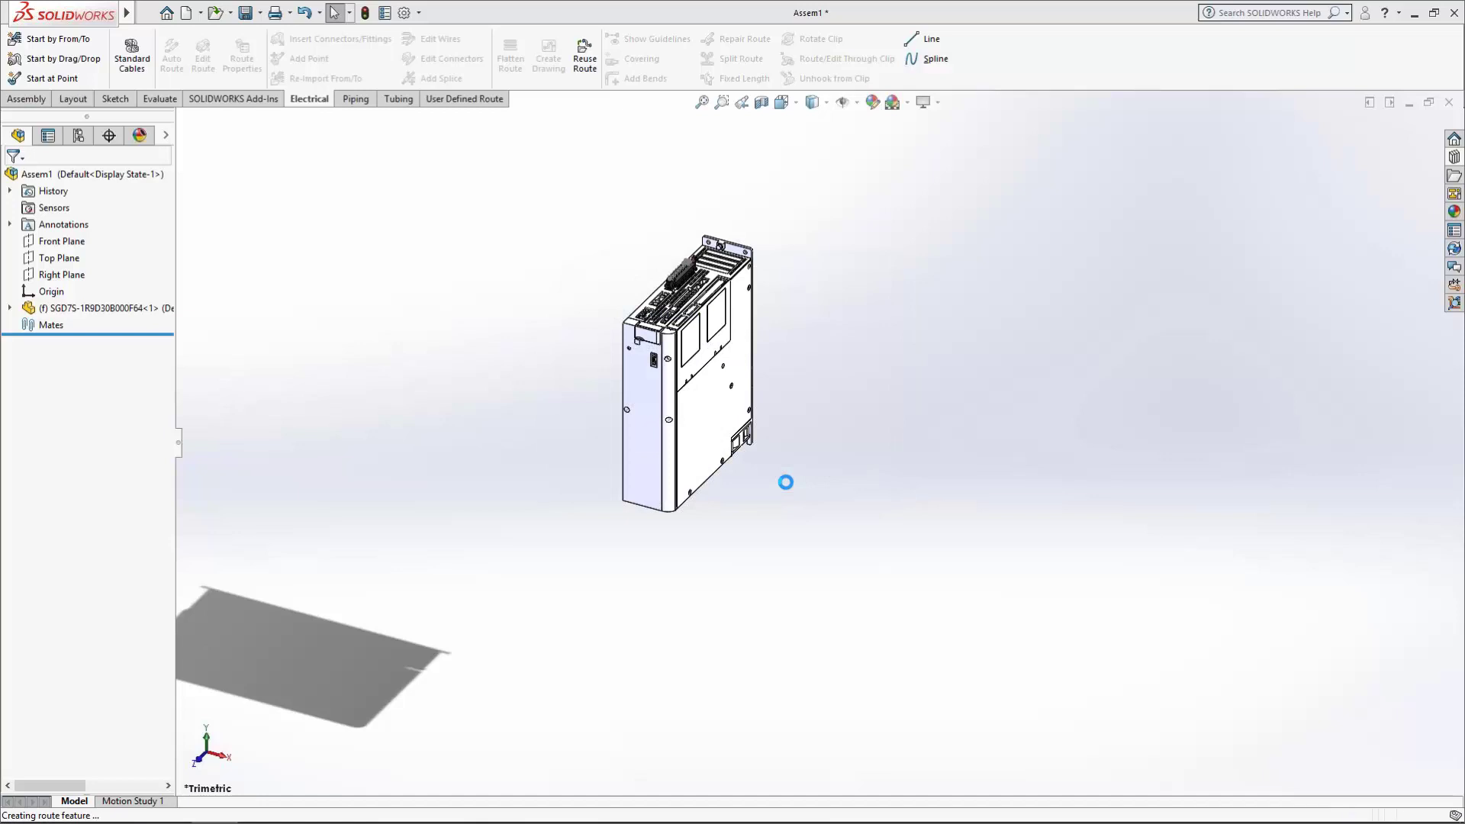
Accept the default settings for the new harness route and open the electrical library for editing its wires
click(12, 178)
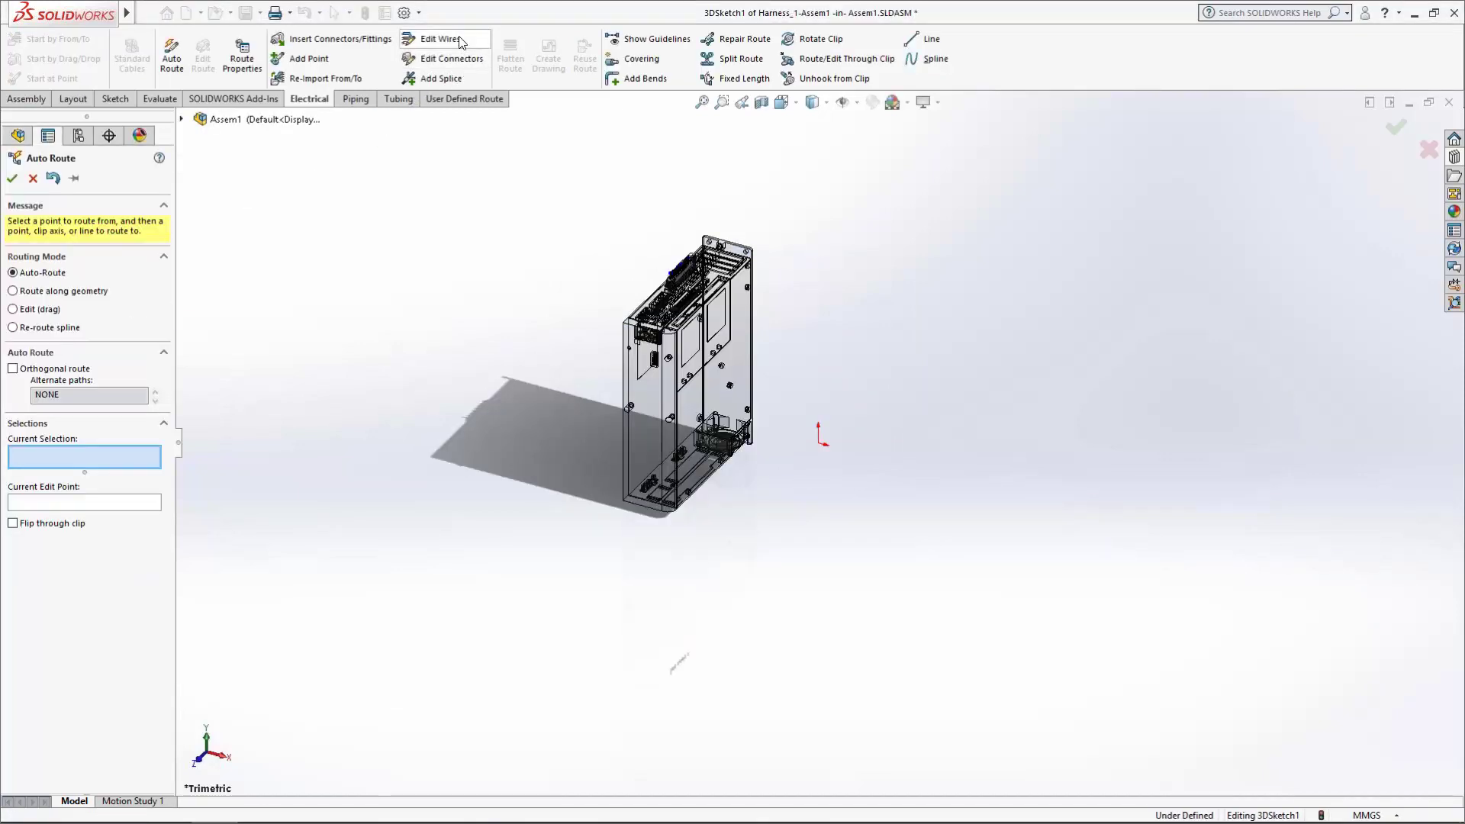
click(10, 179)
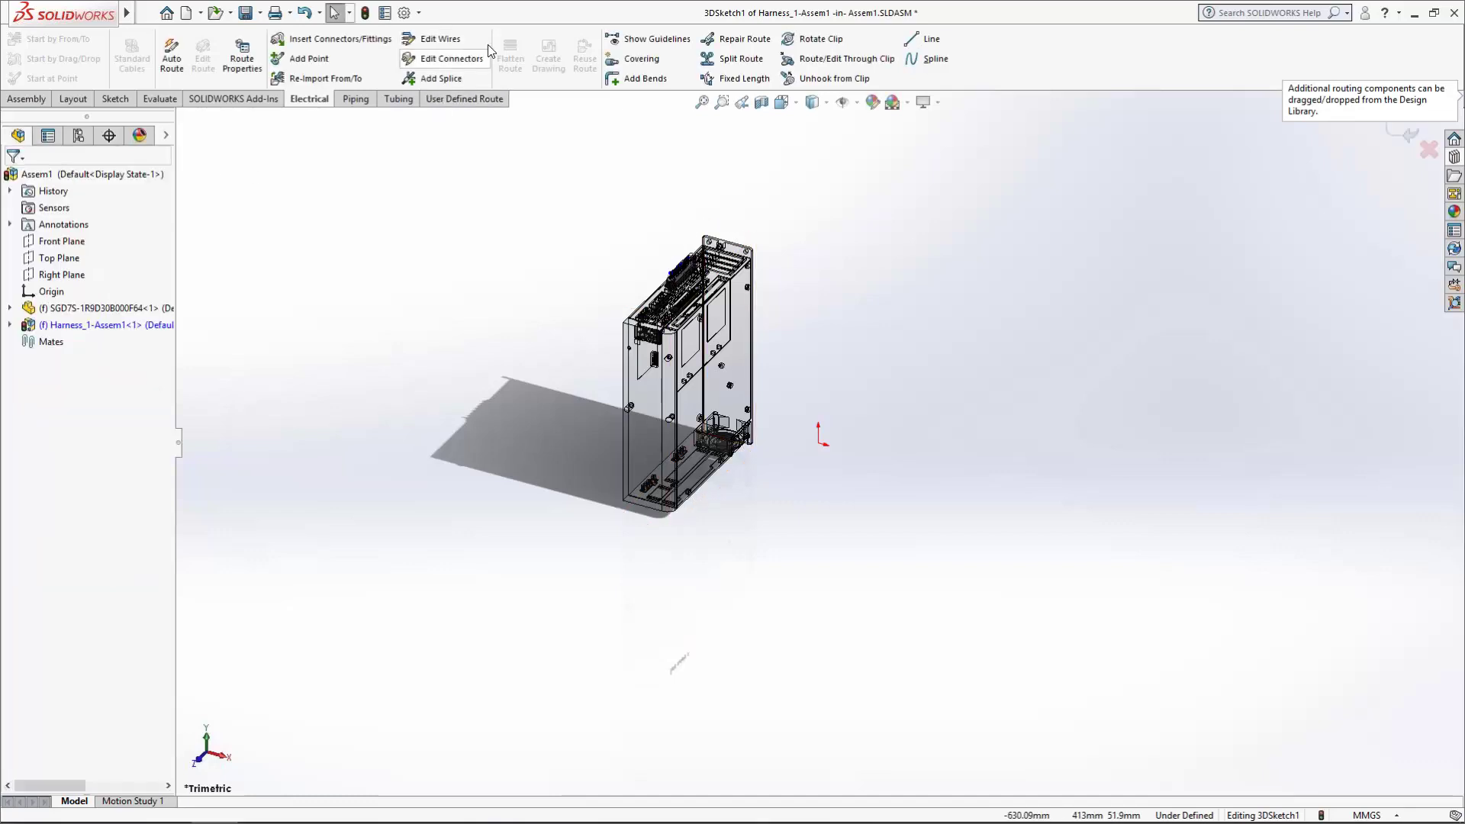
click(456, 43)
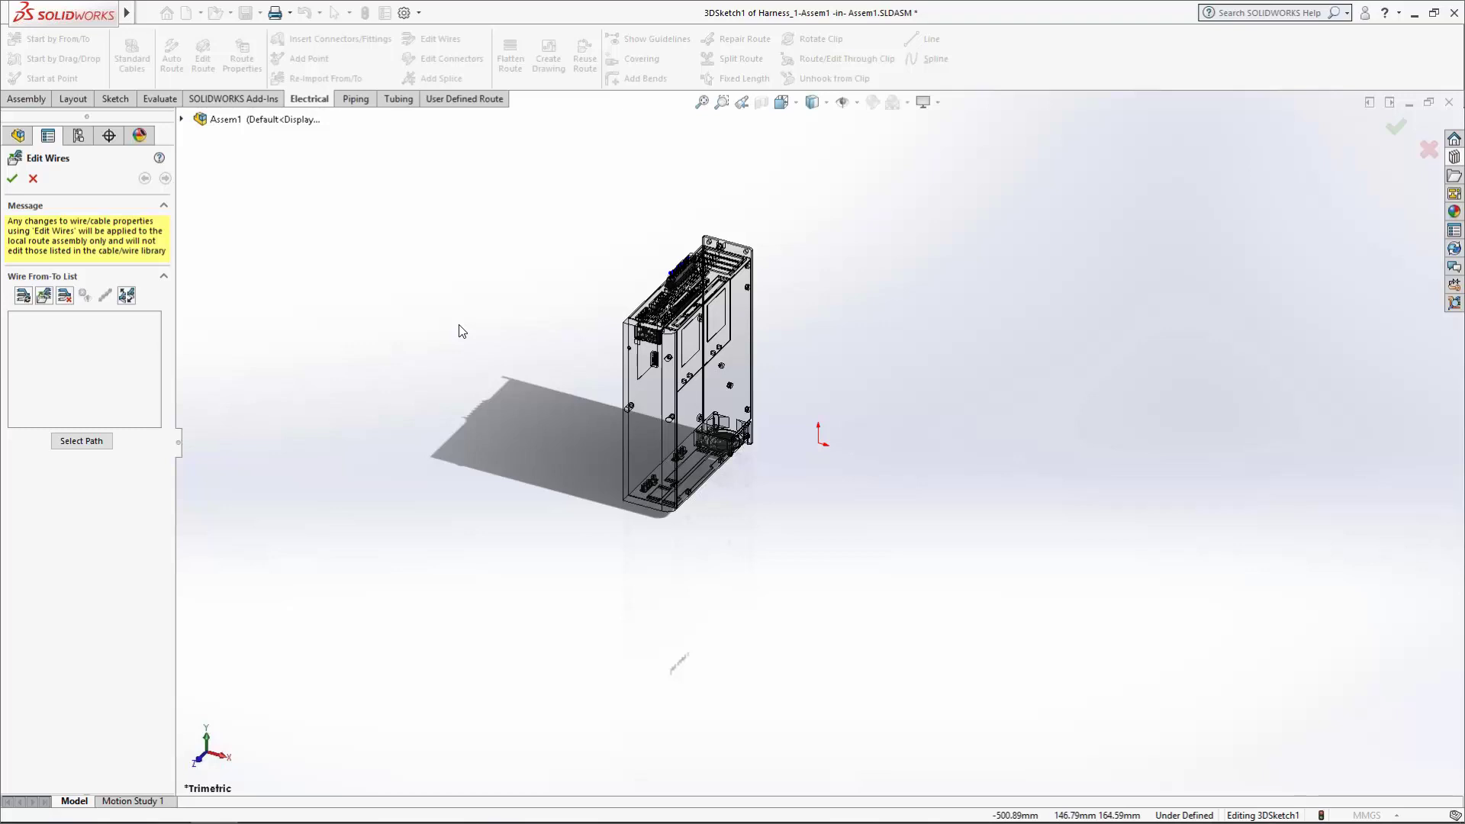
click(45, 302)
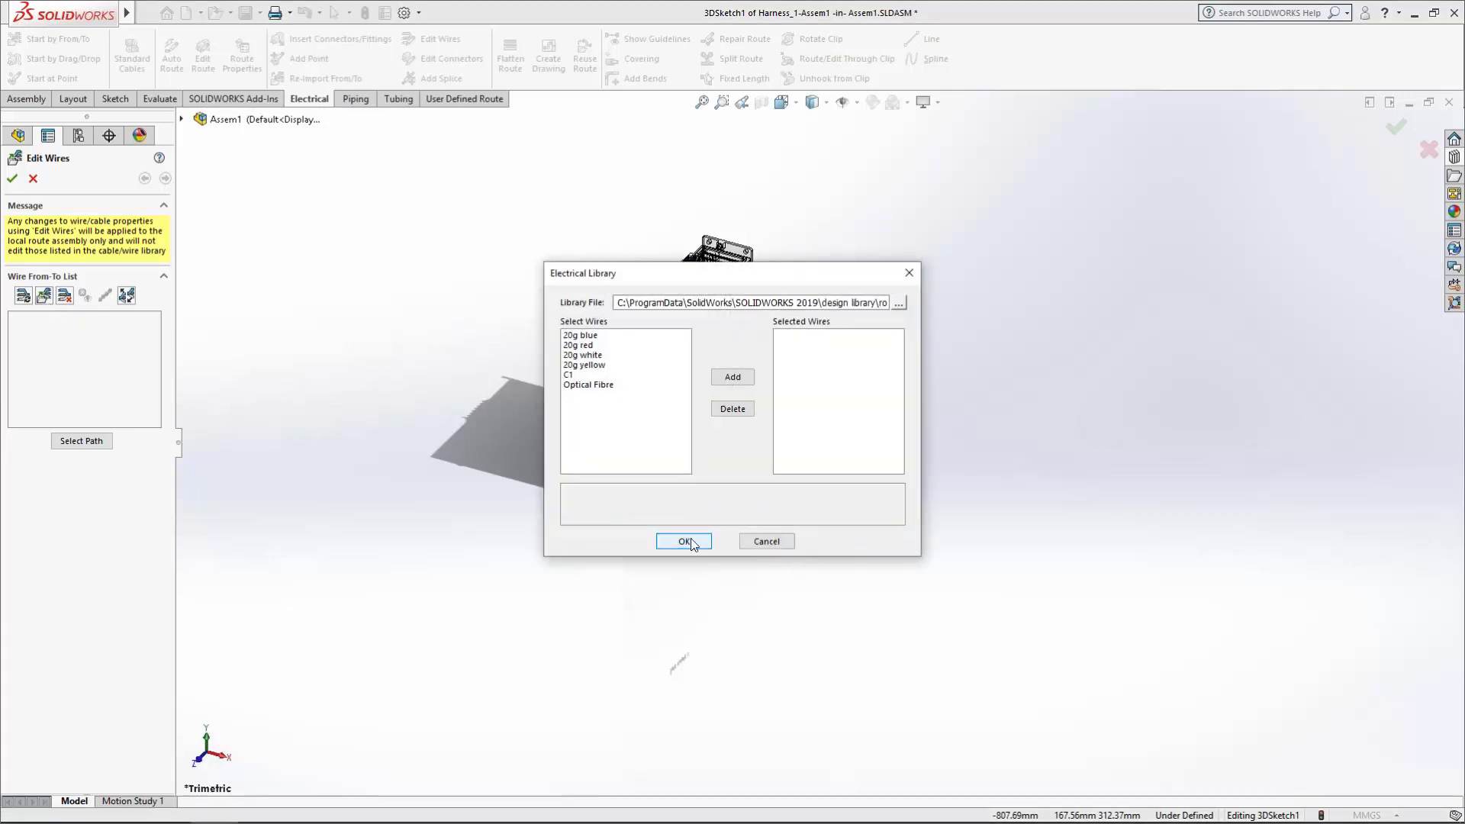
Choose YAS_Cable V0.00.xml from the Desktop's Yaskawa Motion CAD Toolbox folder as the electrical library file
click(729, 378)
click(901, 303)
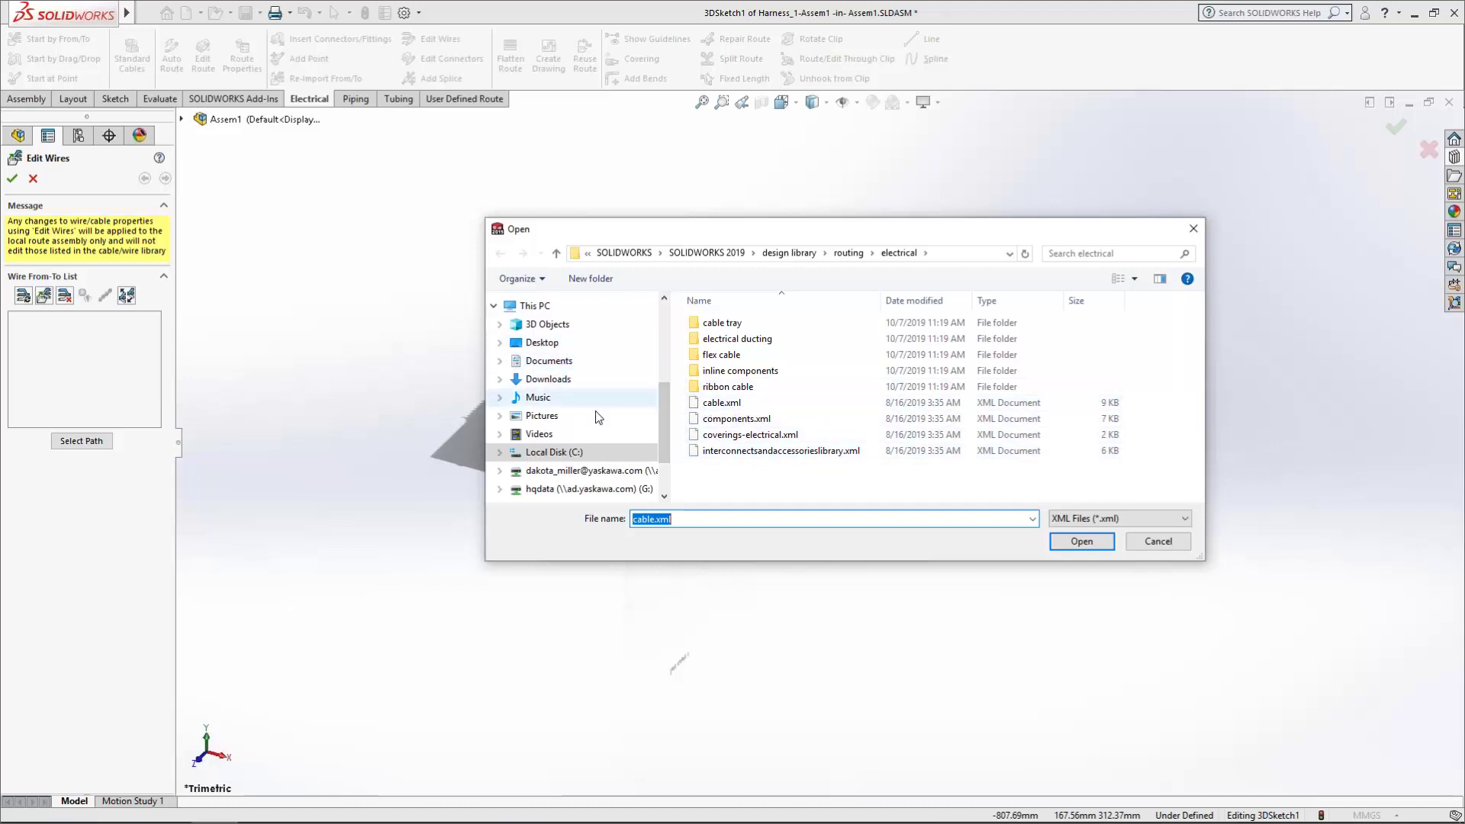
click(557, 342)
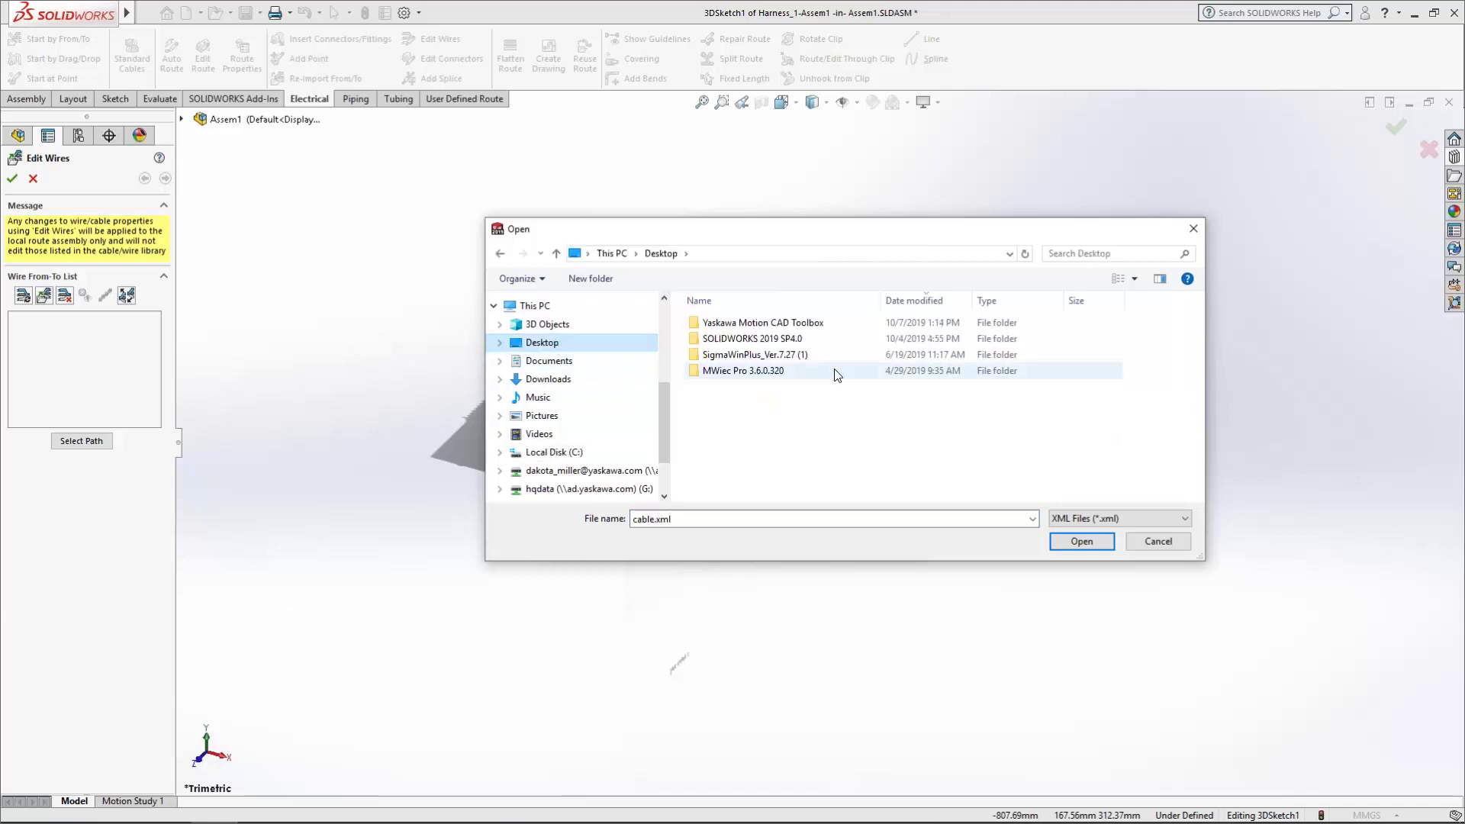
double_click(815, 325)
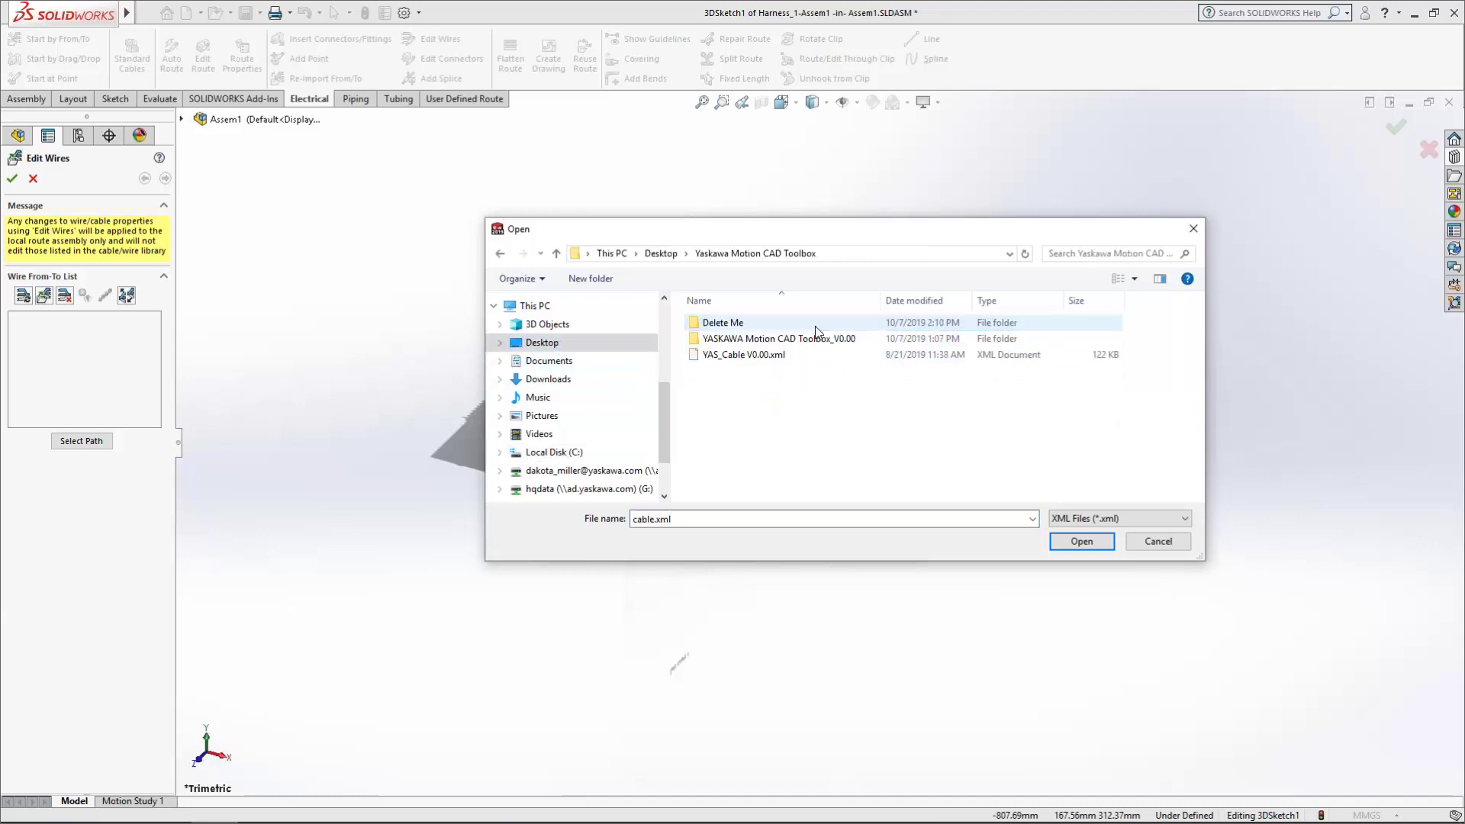
double_click(814, 338)
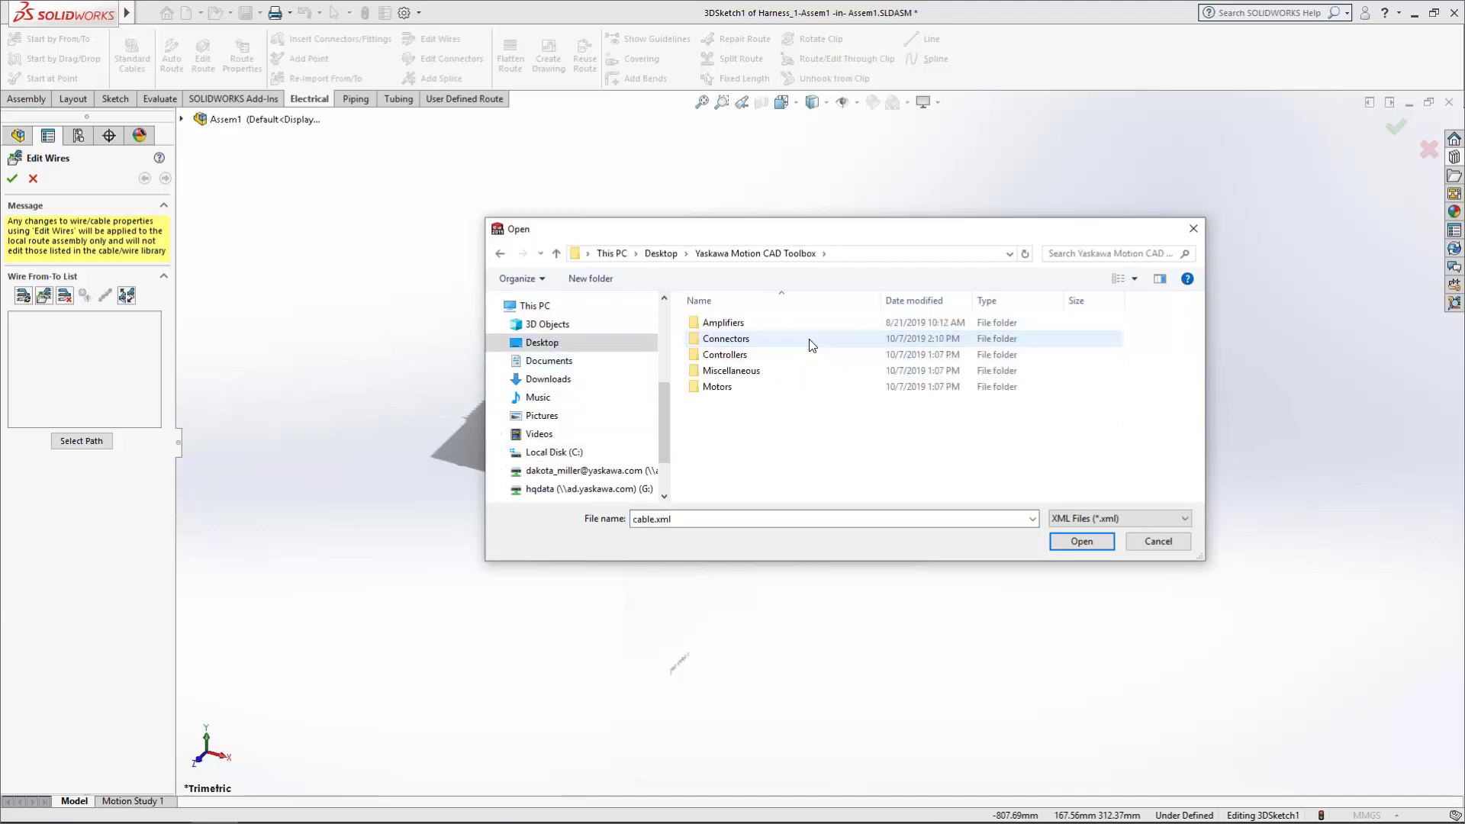
click(500, 254)
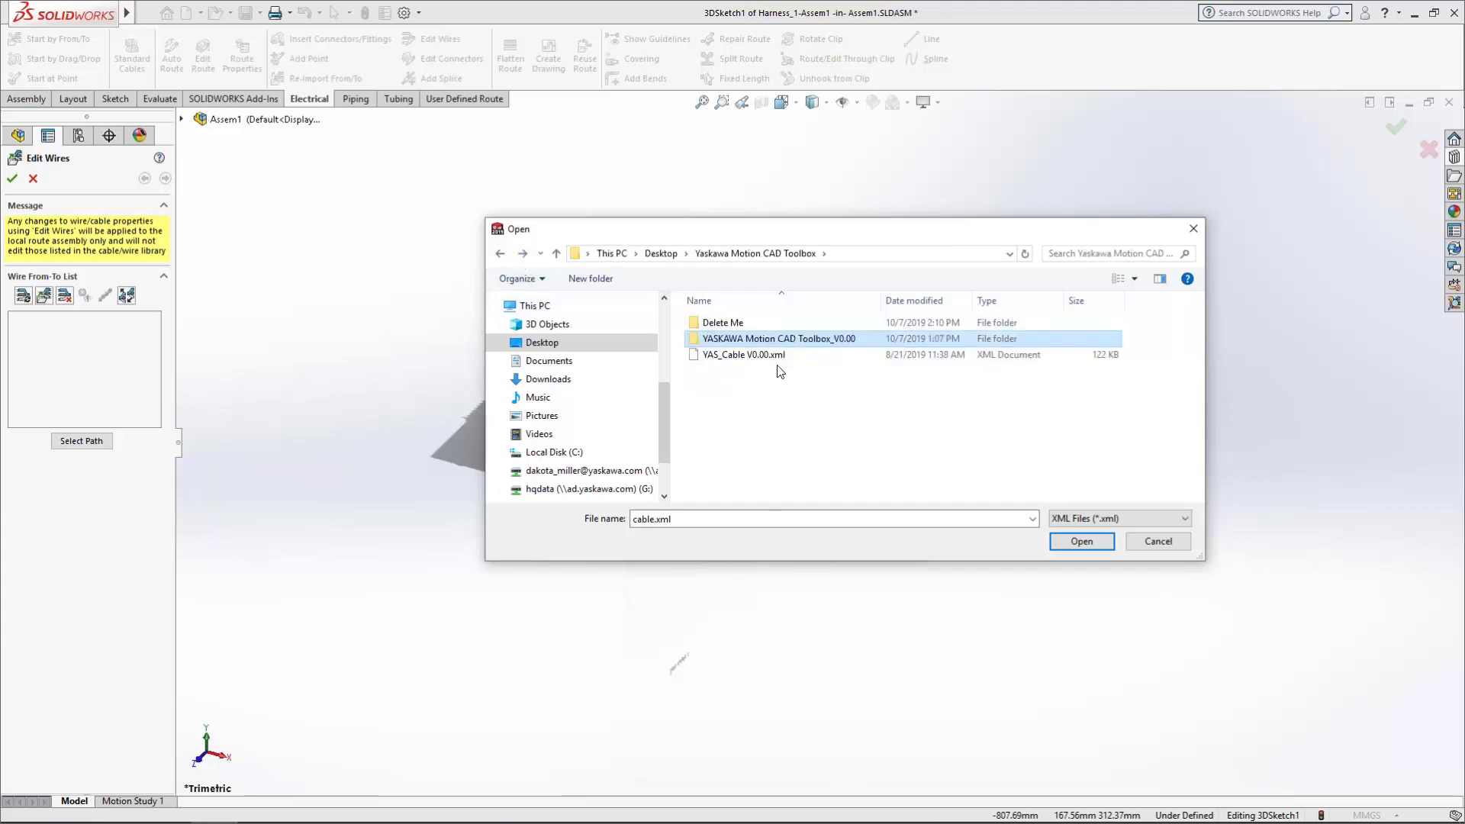
click(784, 355)
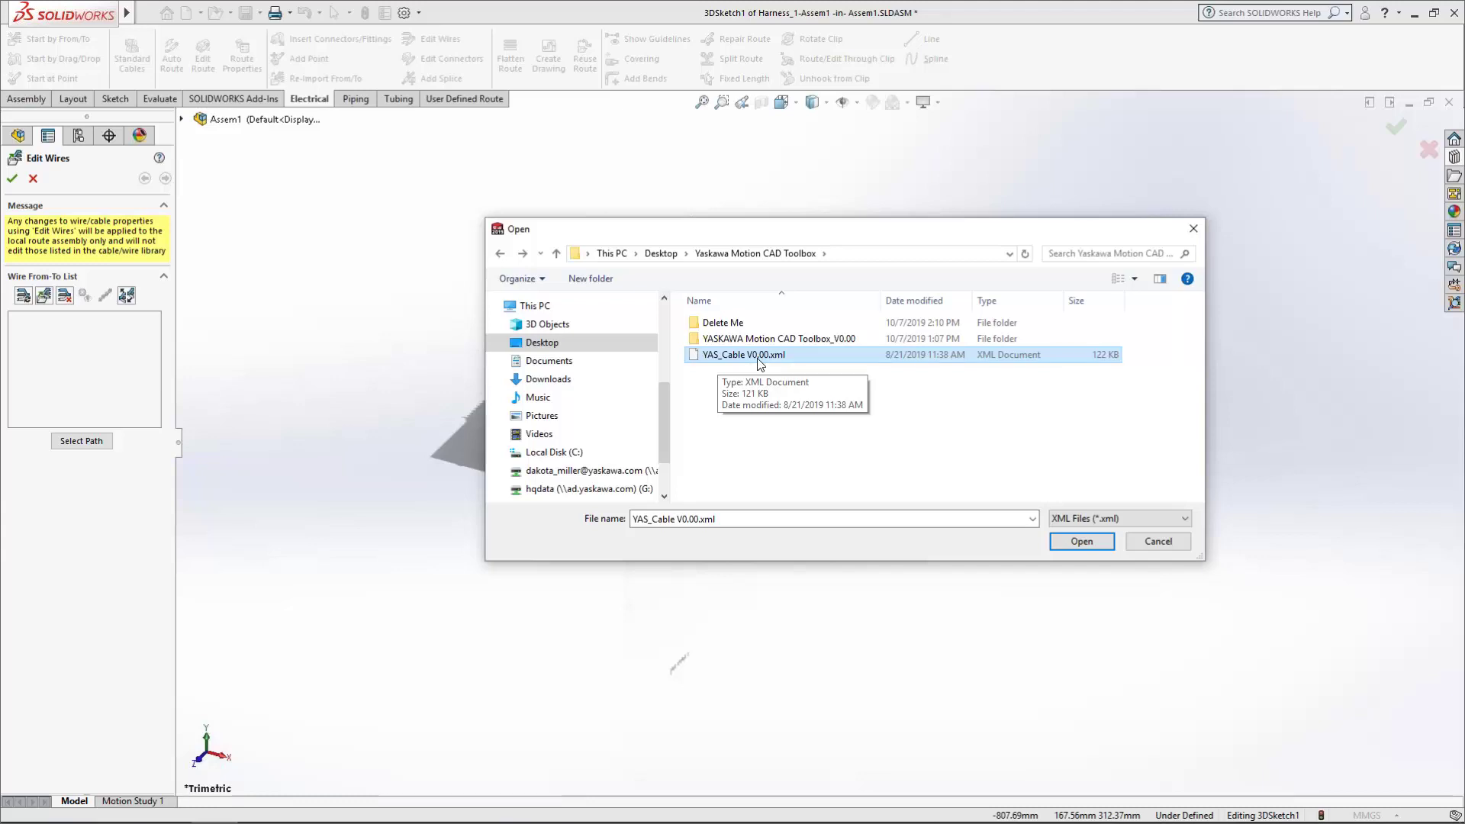
click(1094, 546)
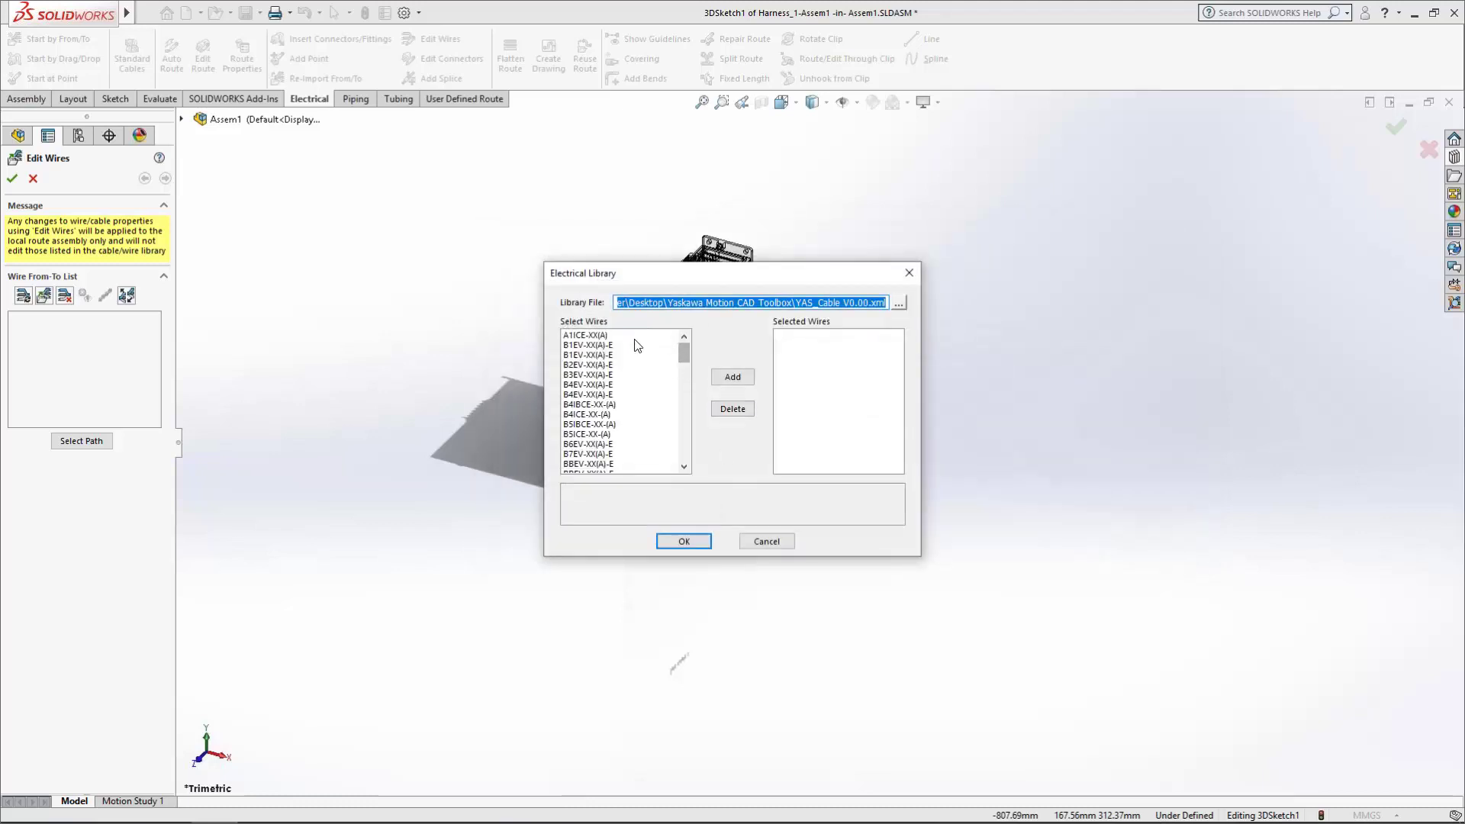
Look through the Yaskawa cable list in the electrical library and close it without adding any wires
scroll(684, 379, down, 3)
scroll(686, 384, down, 3)
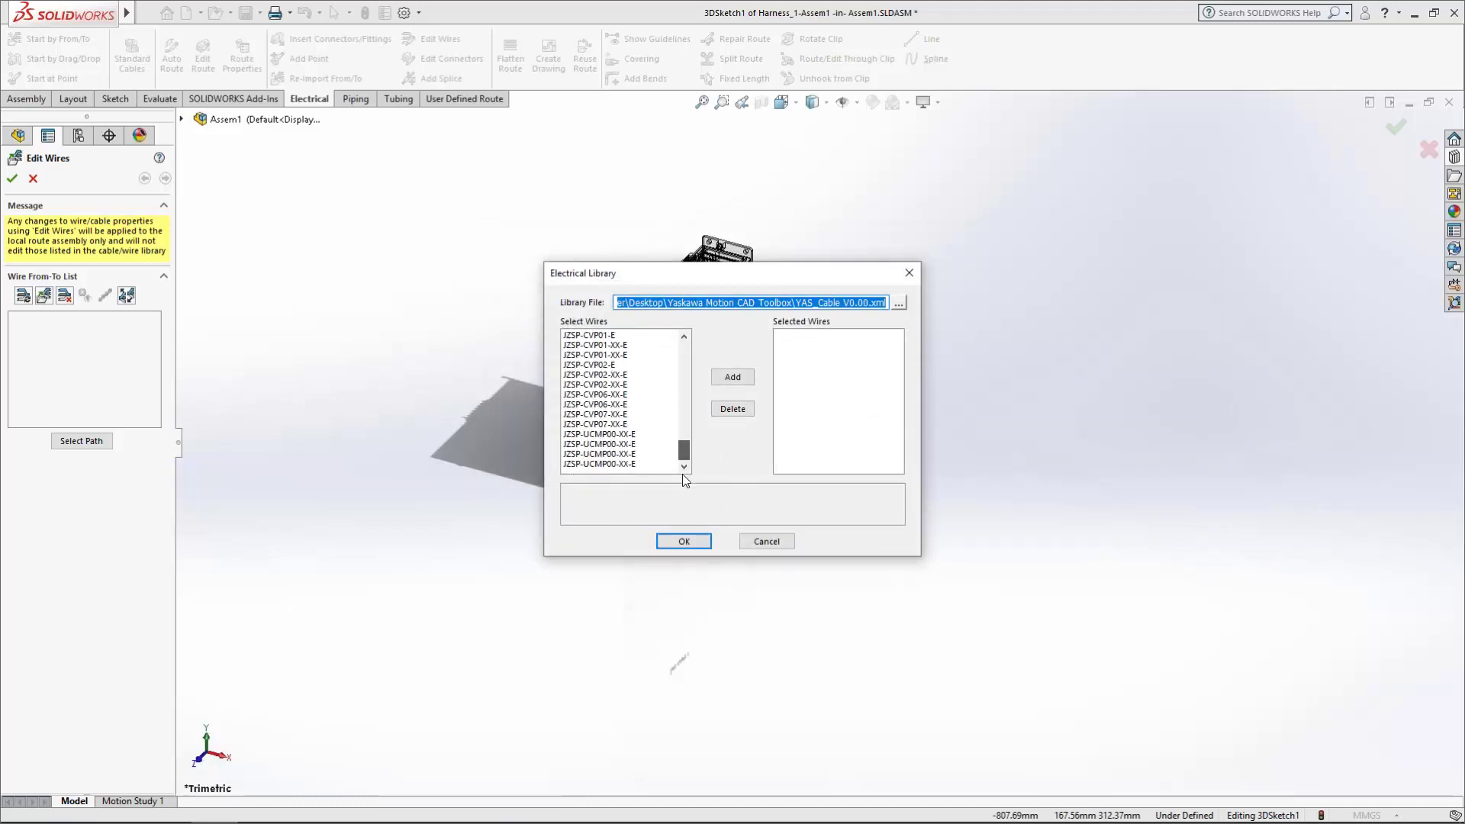
drag(689, 377, 688, 343)
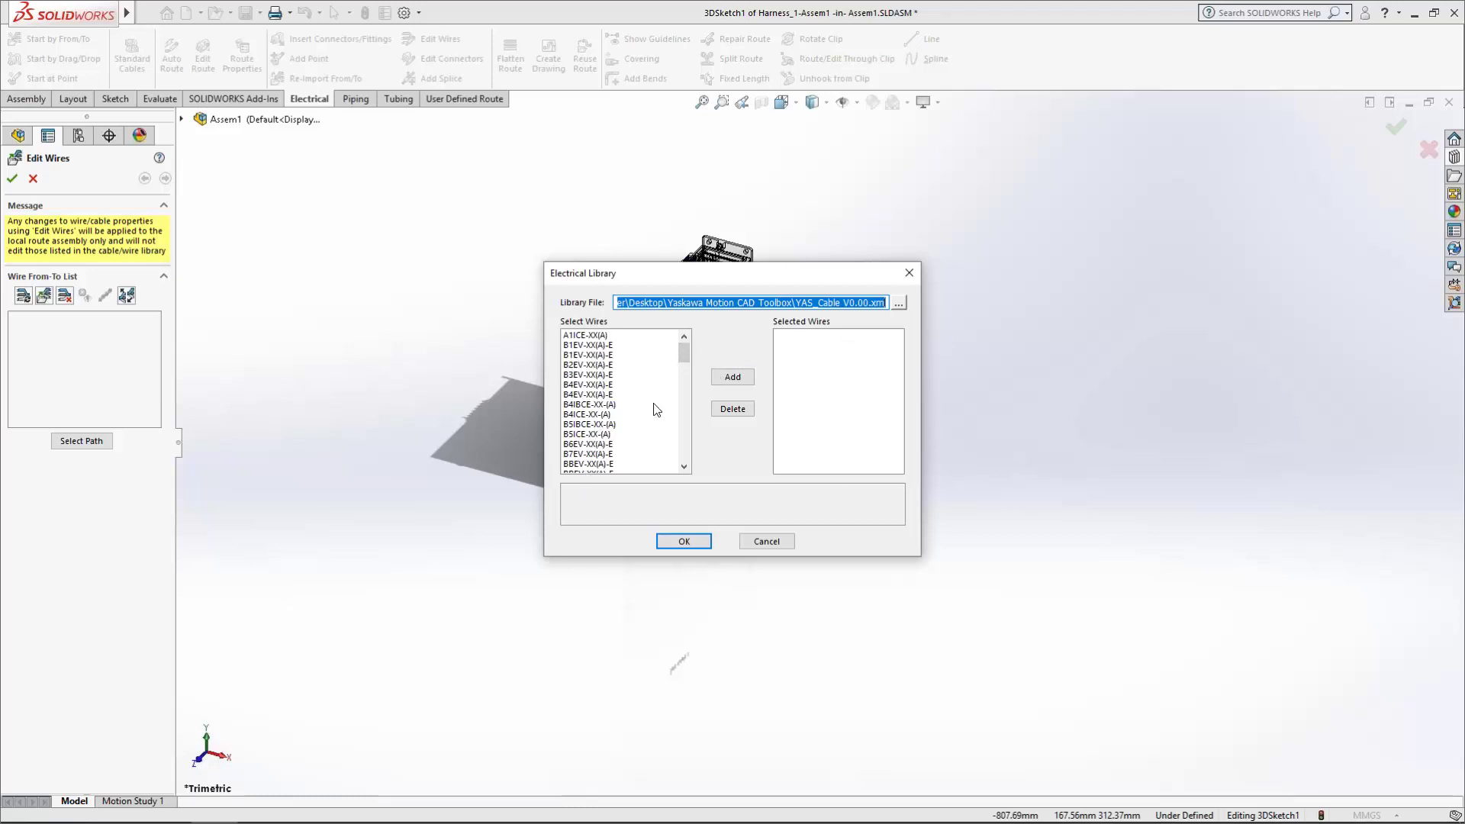
click(775, 542)
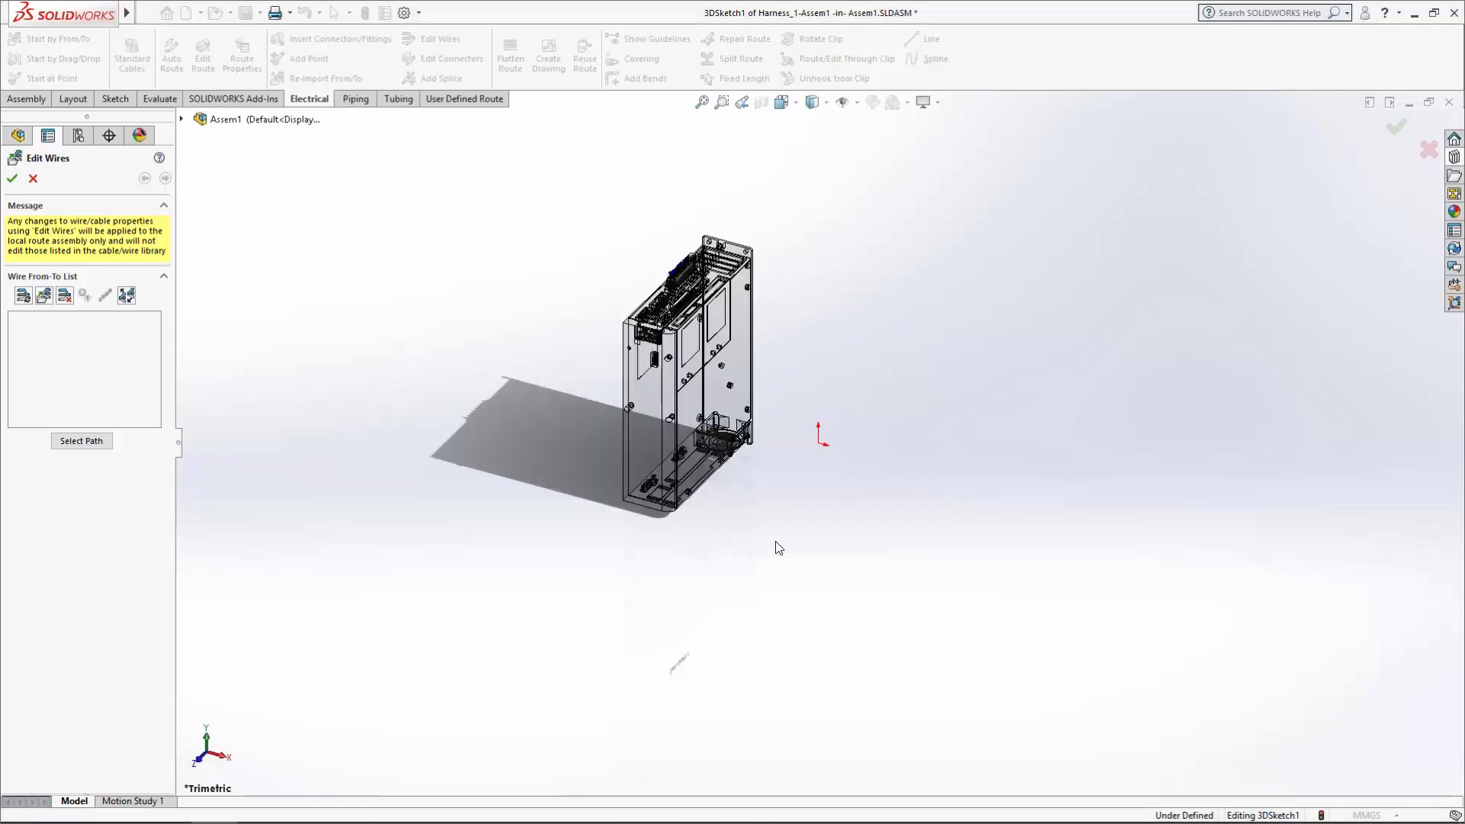
scroll(1092, 492, up, 2)
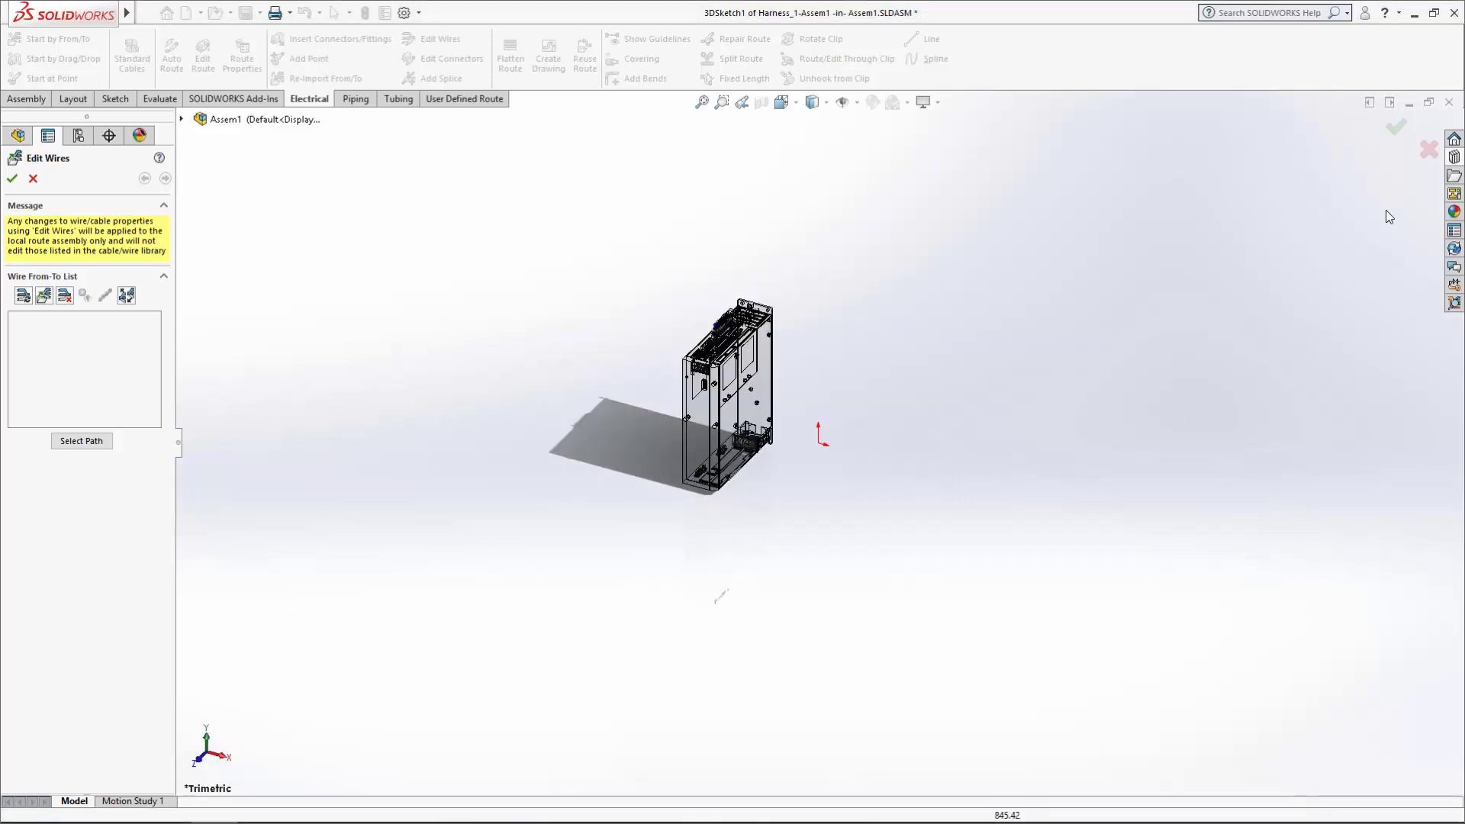
Switch to Webinar.pptx in PowerPoint and start the slide show from the Install Steps slide
click(1454, 172)
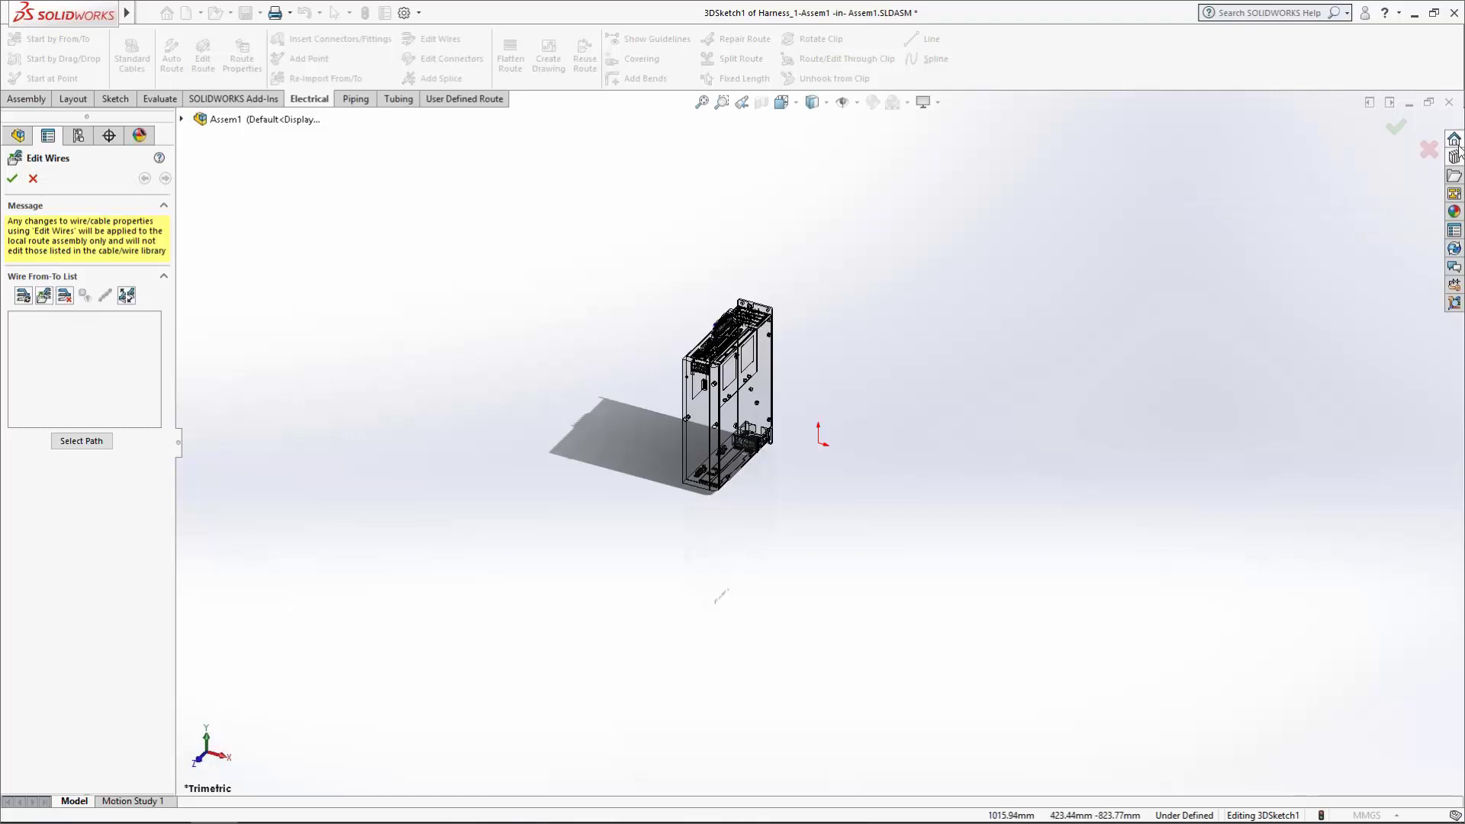
mouse_move(72, 820)
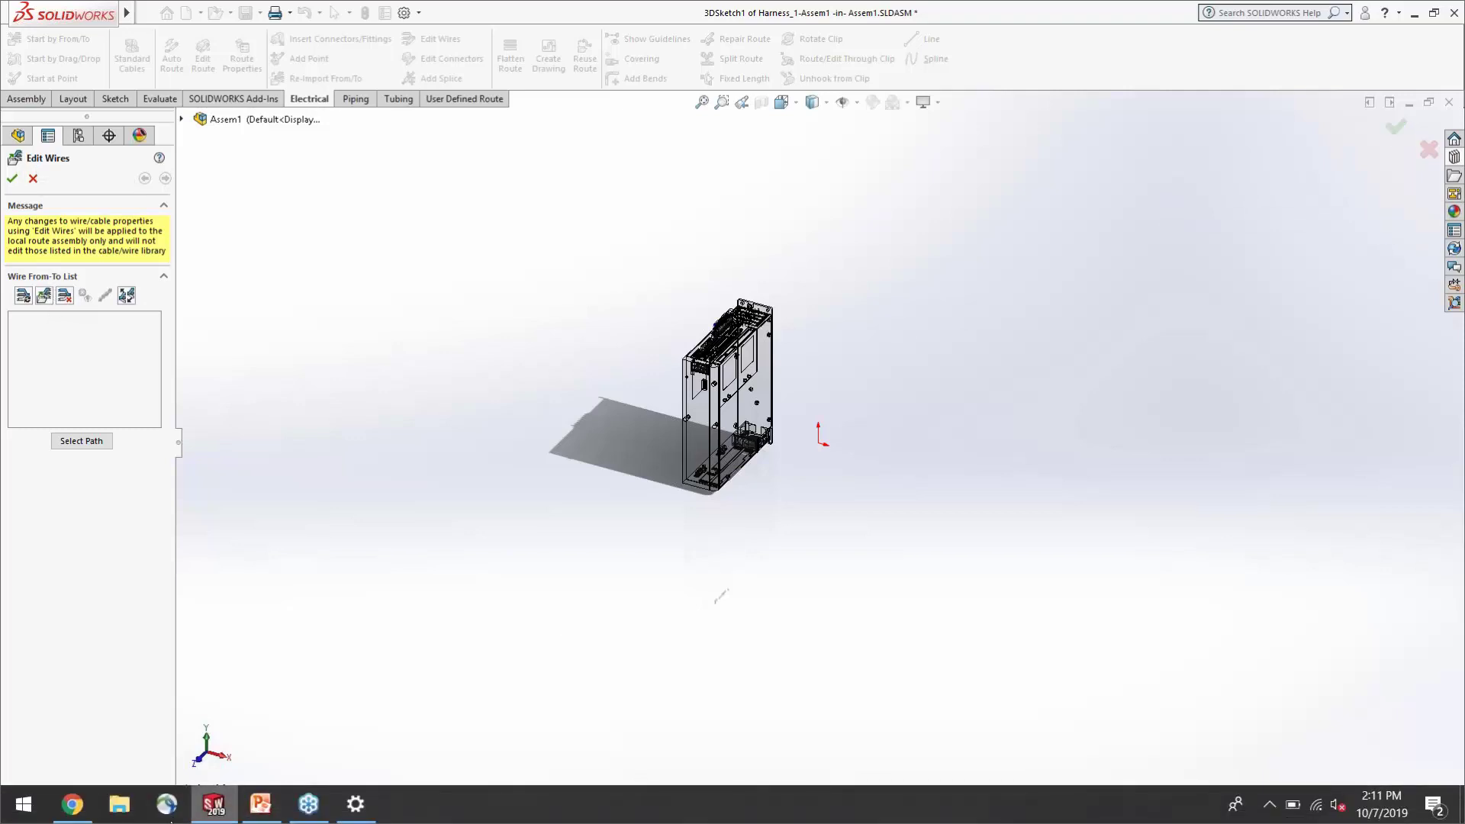
click(260, 804)
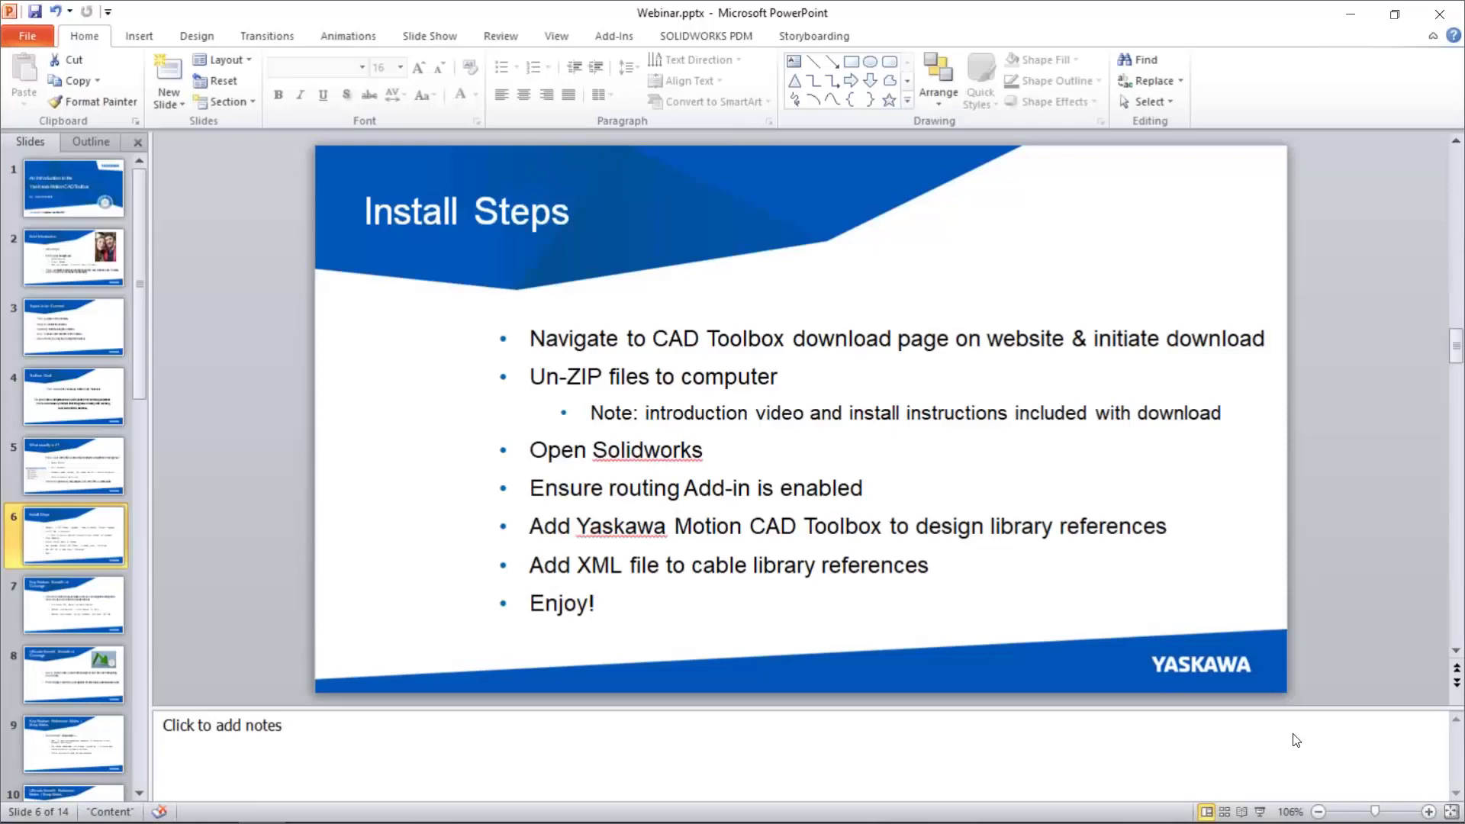
click(1260, 812)
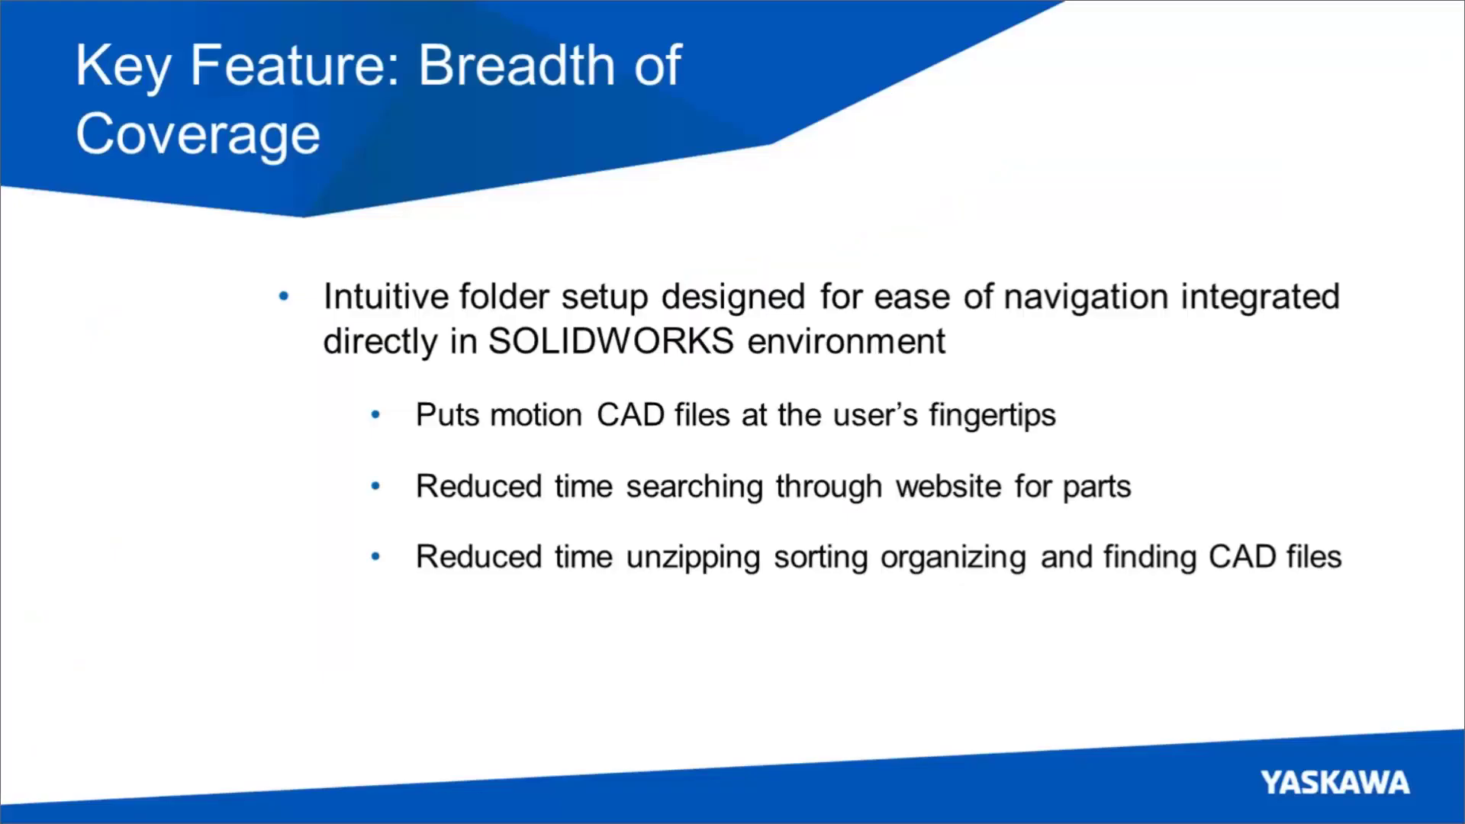
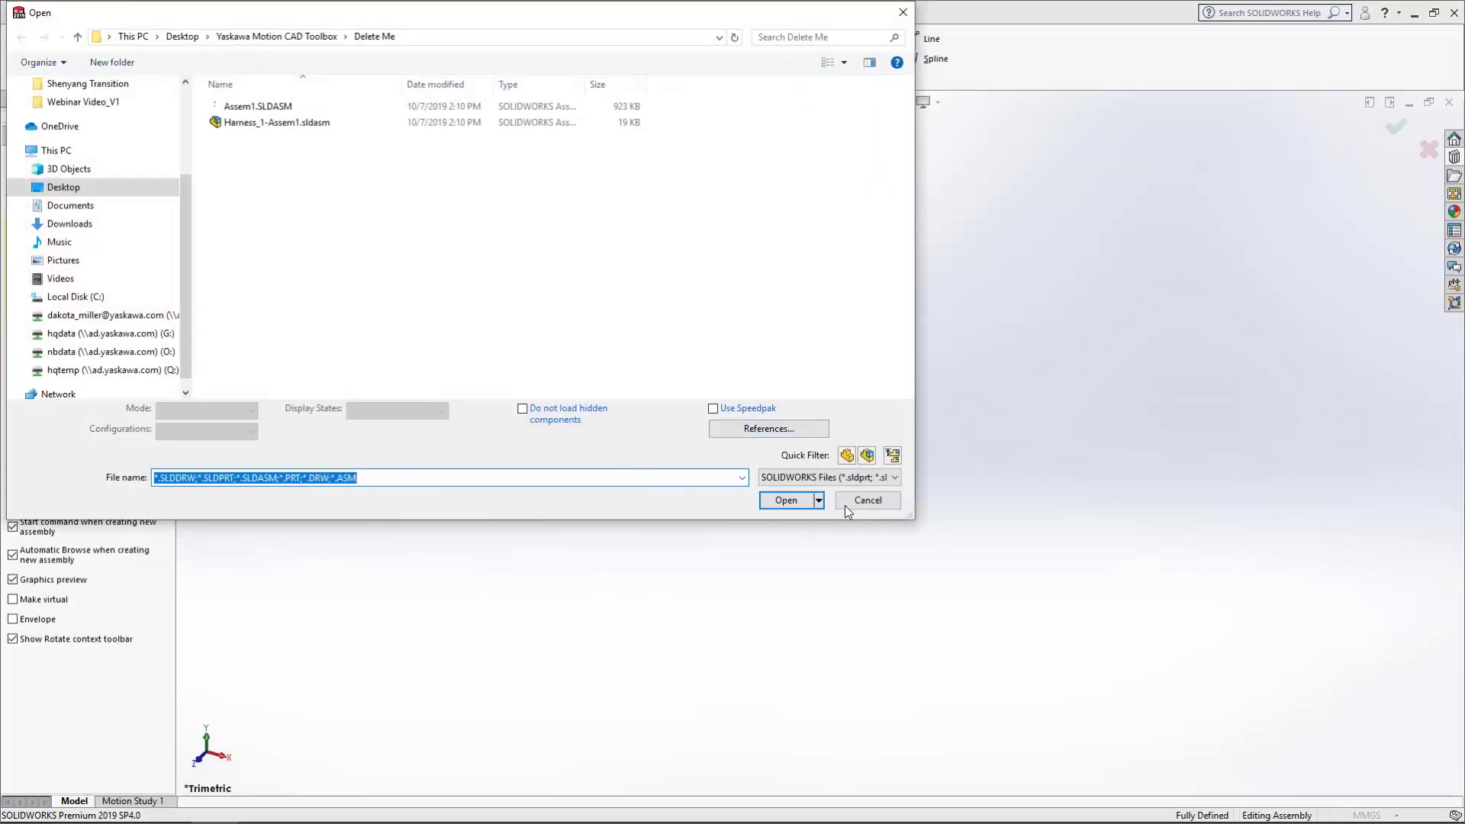
Cancel inserting a first component into the new empty assembly and keep the Design Library pinned open
click(869, 500)
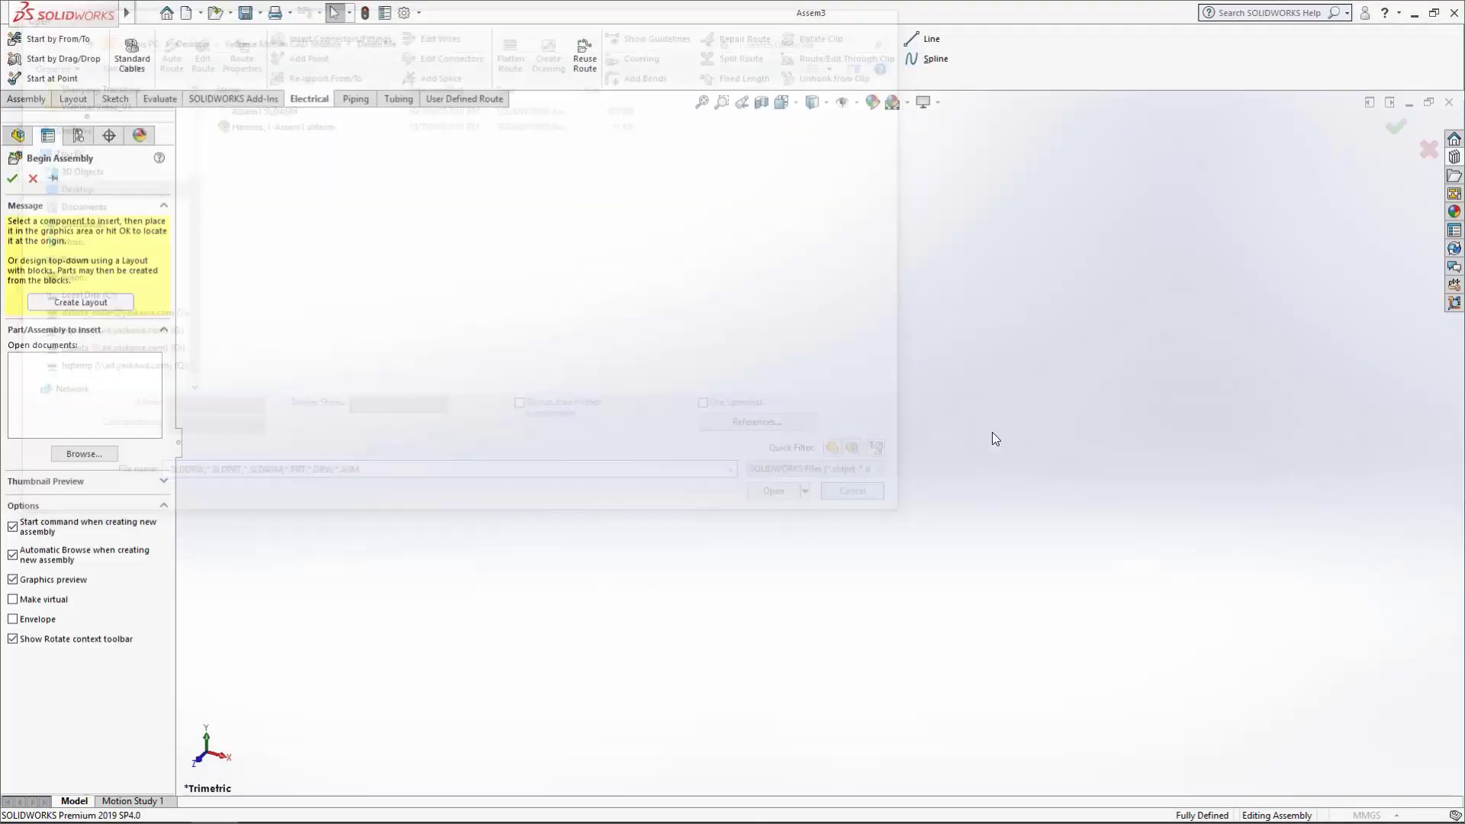
click(31, 177)
click(1455, 157)
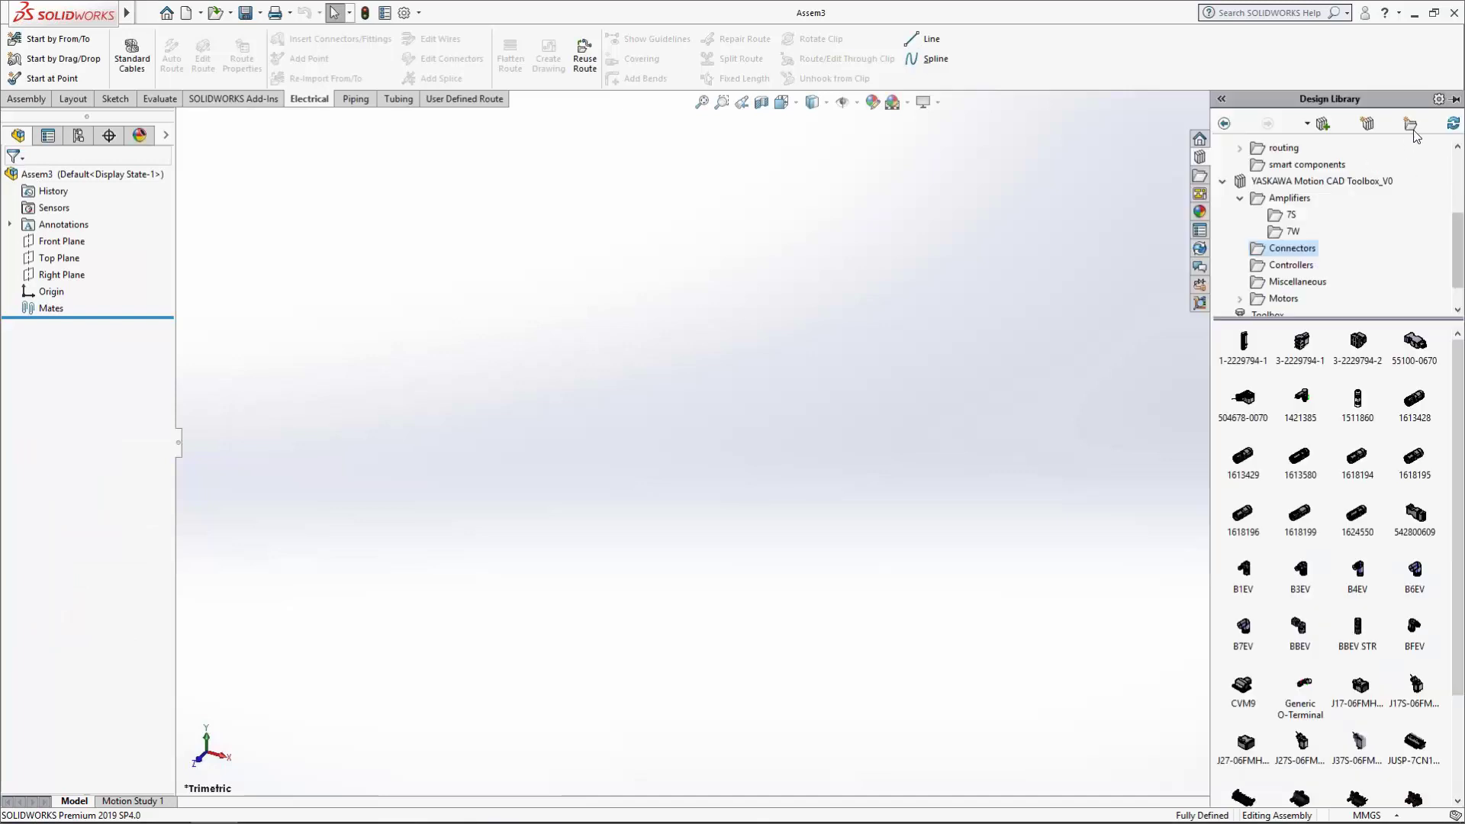
click(1456, 100)
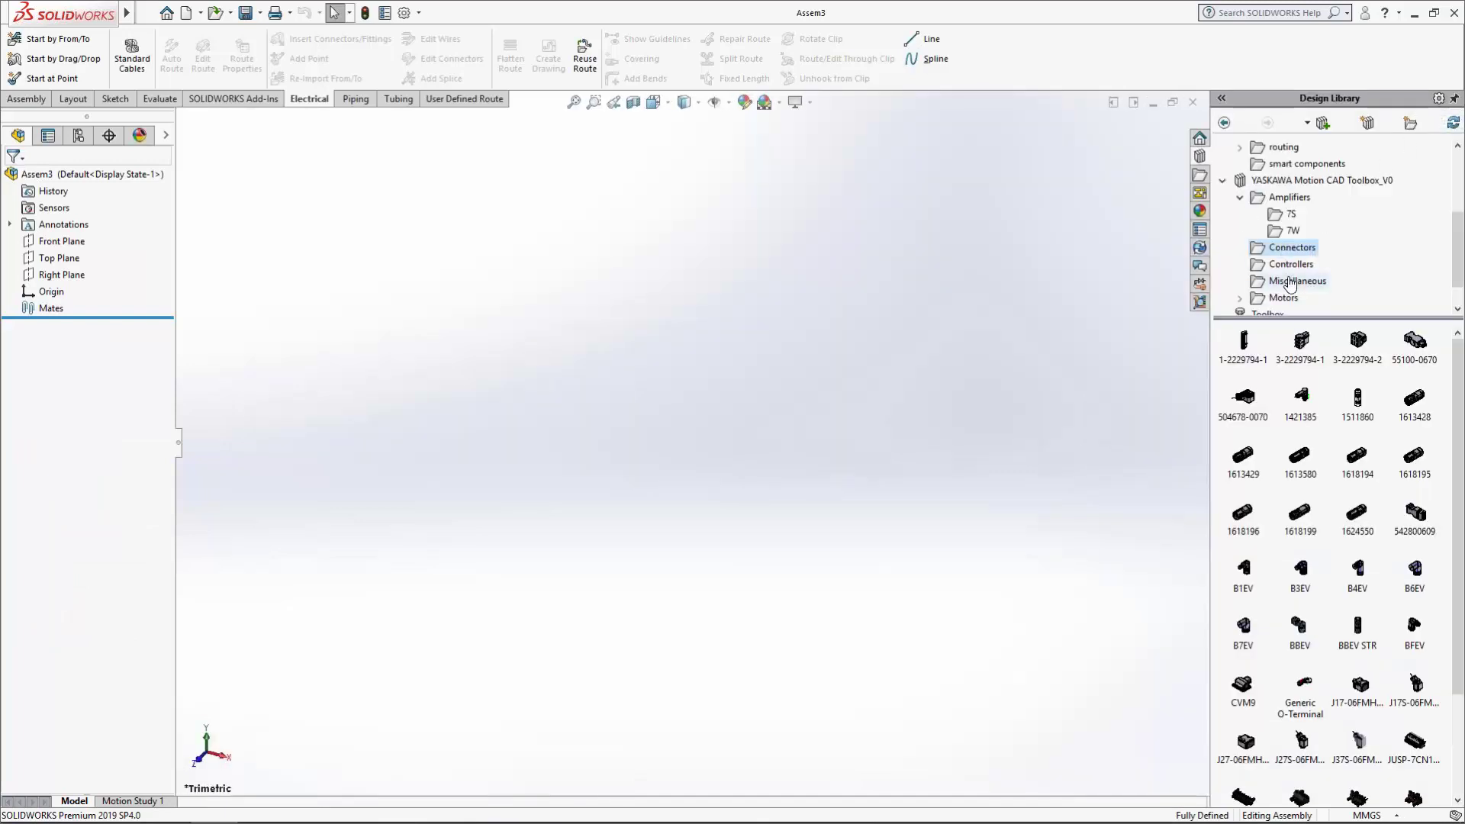
Open the Amplifiers folder for motor SGM7J-04A7D61 under Motors, SGM7J in the YASKAWA Motion CAD Toolbox_V0 library
click(1240, 198)
click(1235, 266)
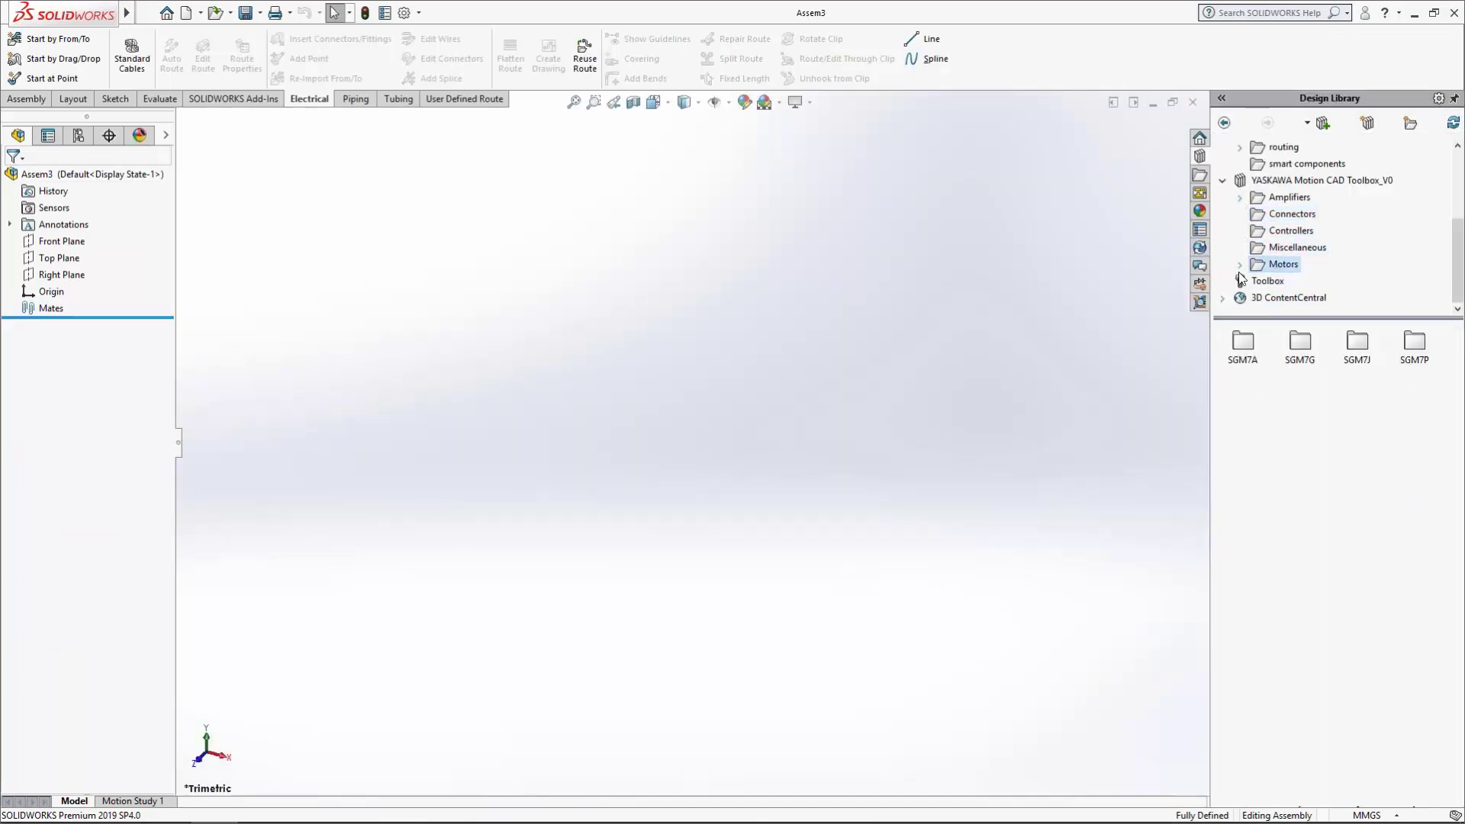
double_click(1359, 345)
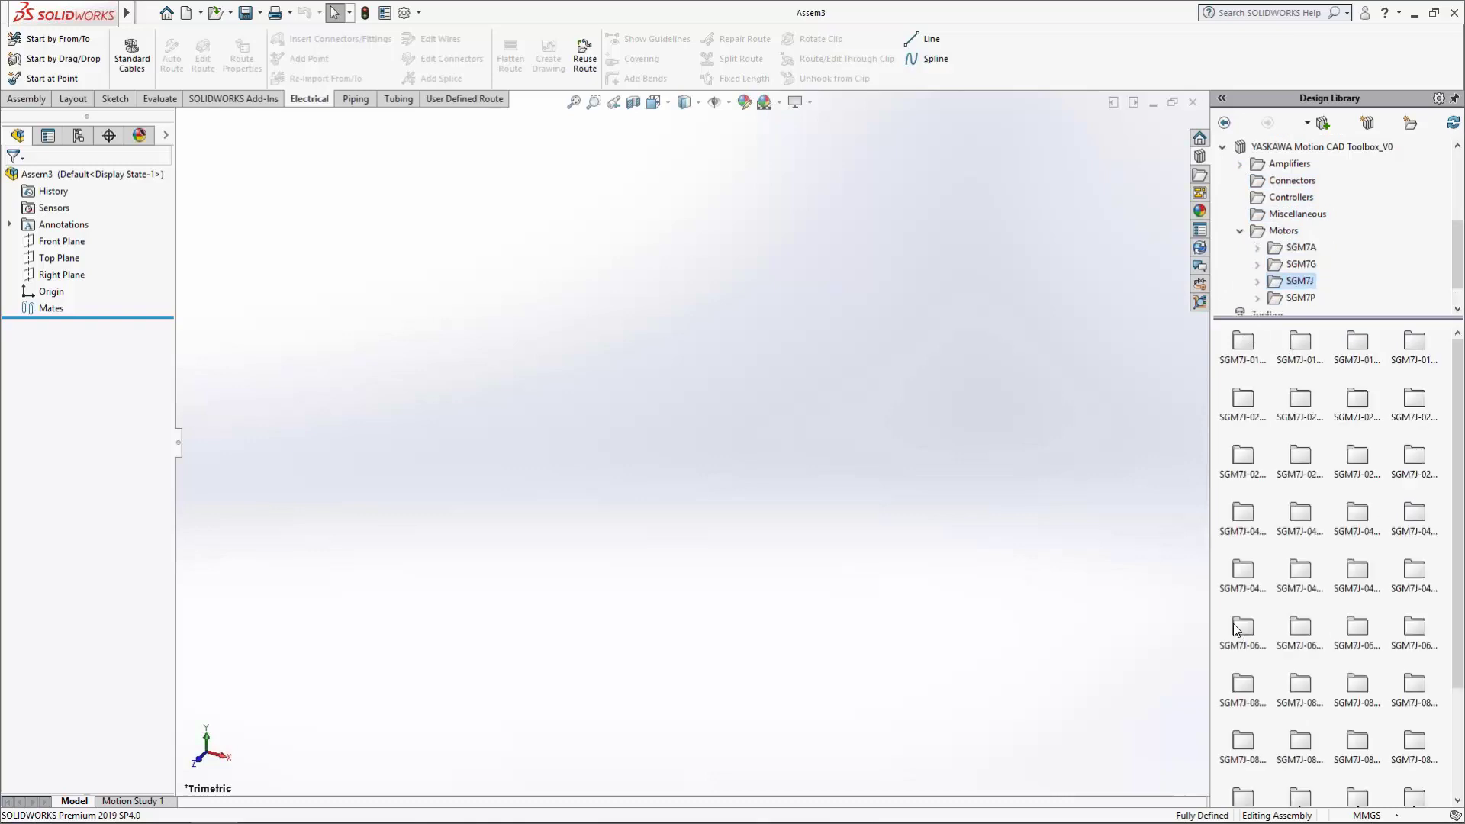
double_click(1244, 514)
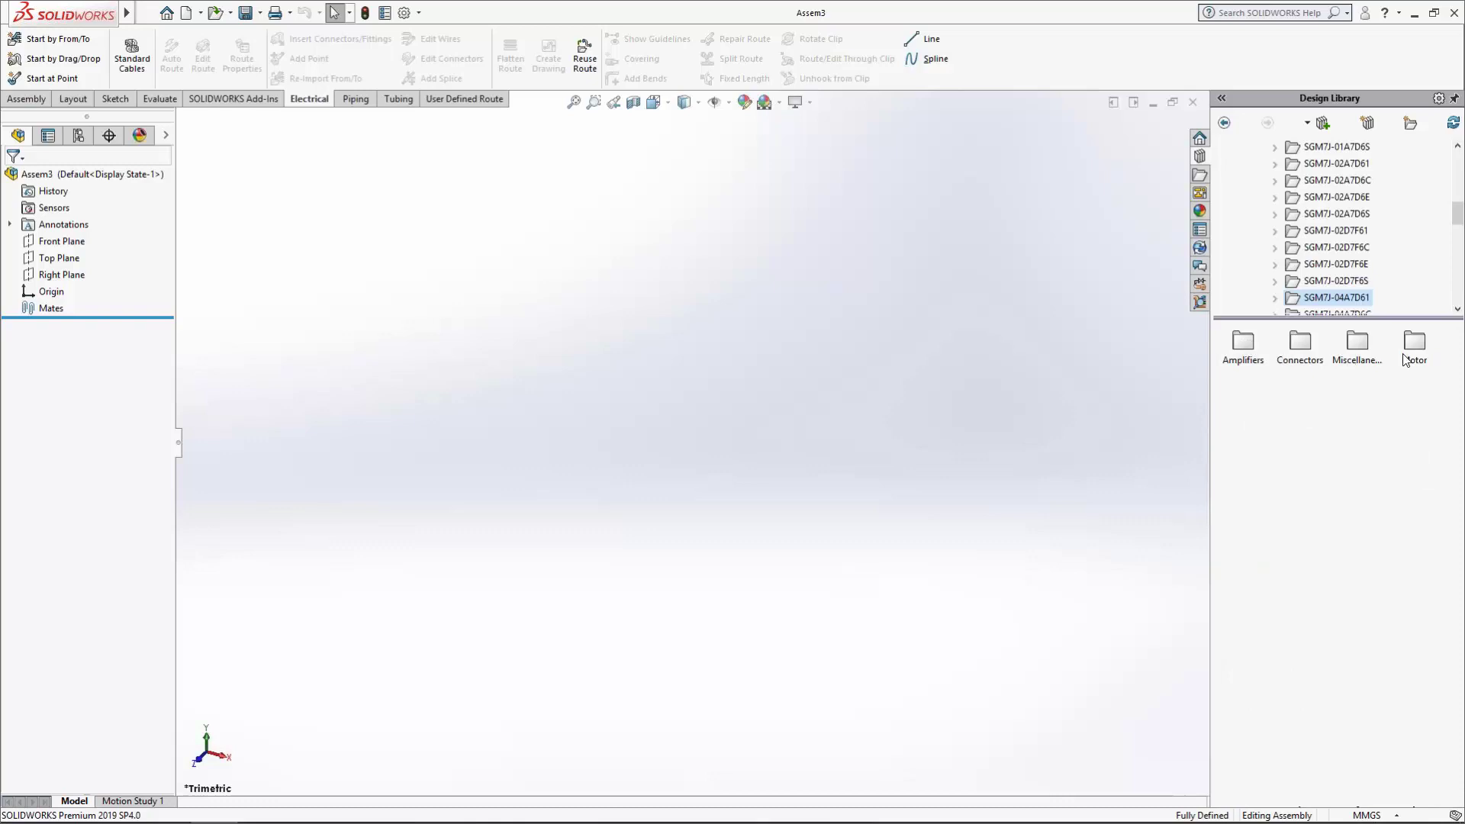
click(1245, 345)
double_click(1244, 345)
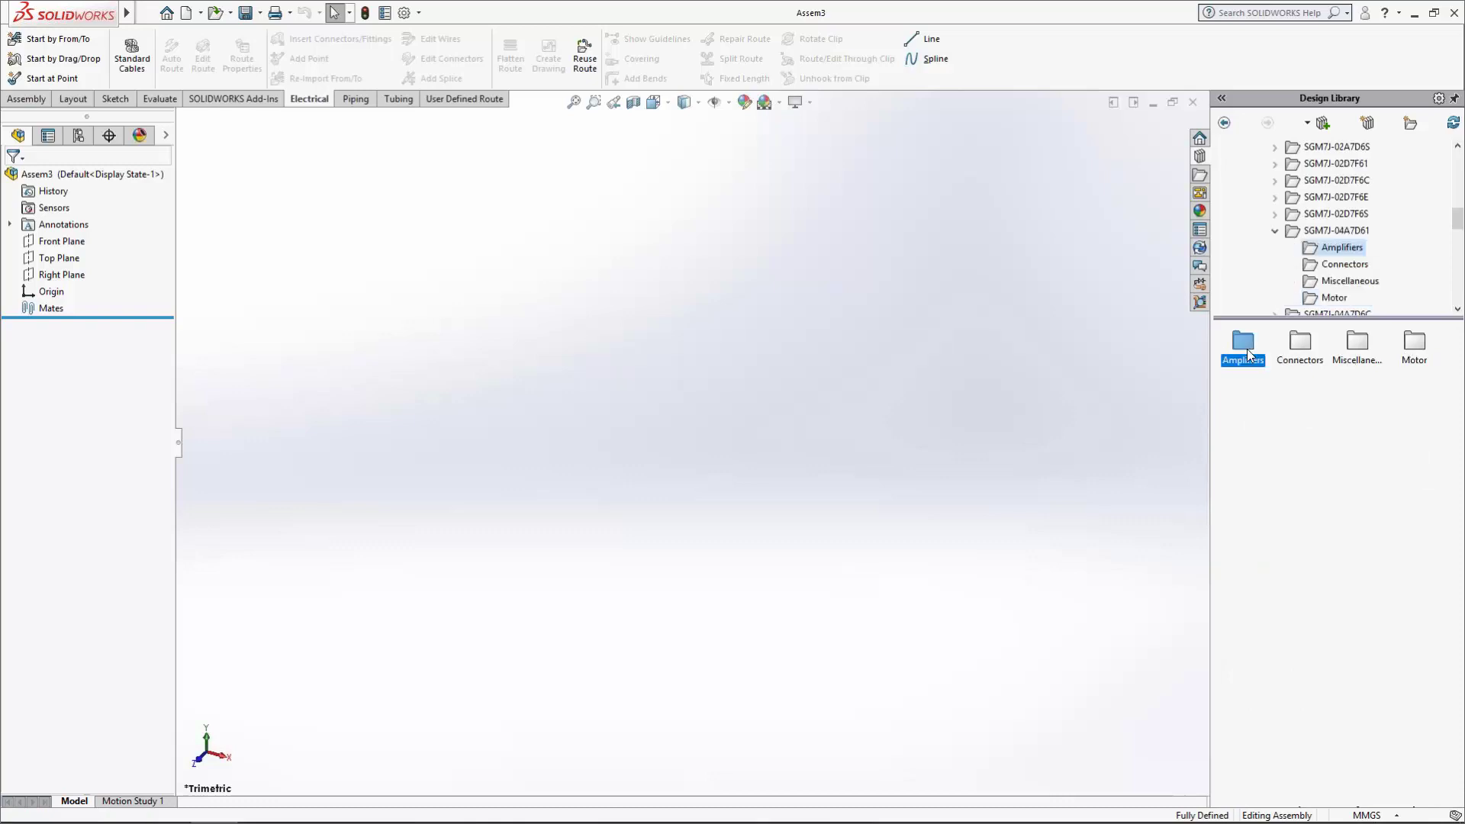
Insert one SGD7S-2R8A30A amplifier from the motor's Amplifiers folder into the assembly, without adding further copies
drag(1245, 345, 441, 299)
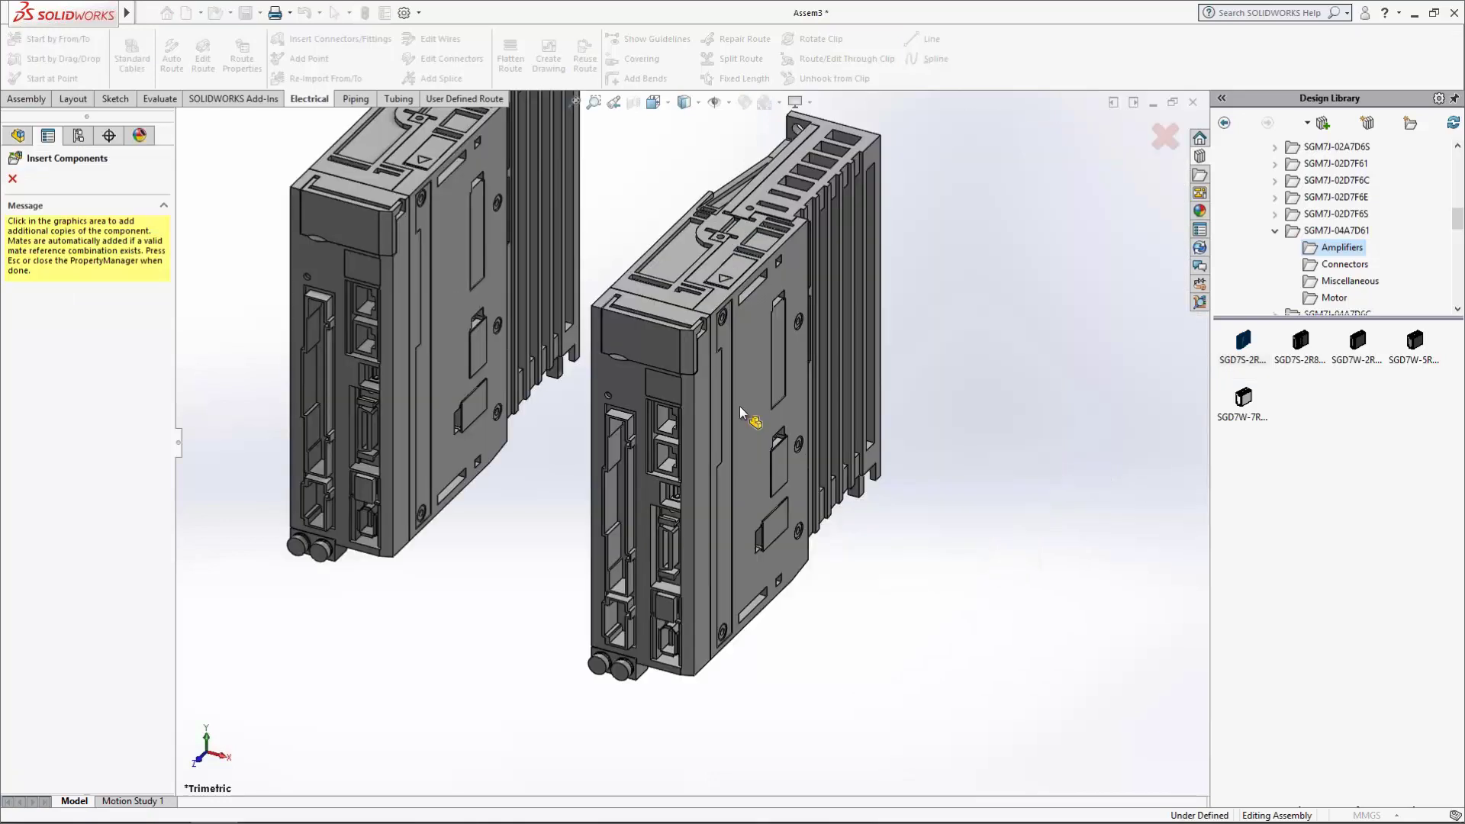
key(Escape)
drag(453, 251, 807, 539)
click(291, 422)
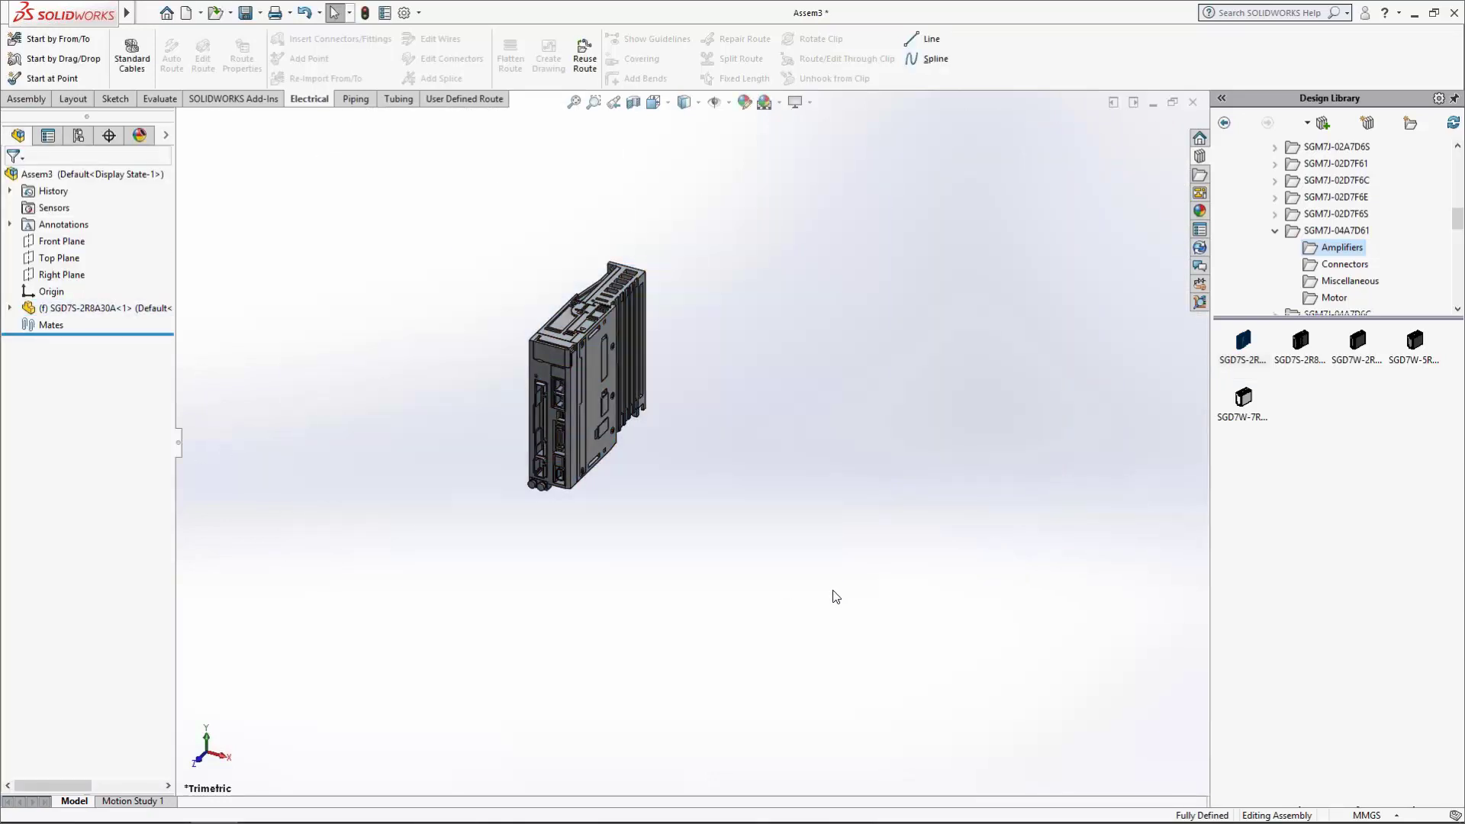
Start a Linear Component Pattern of the amplifier along its upper rear horizontal edge with 150 mm spacing and 4 instances
drag(412, 249, 782, 581)
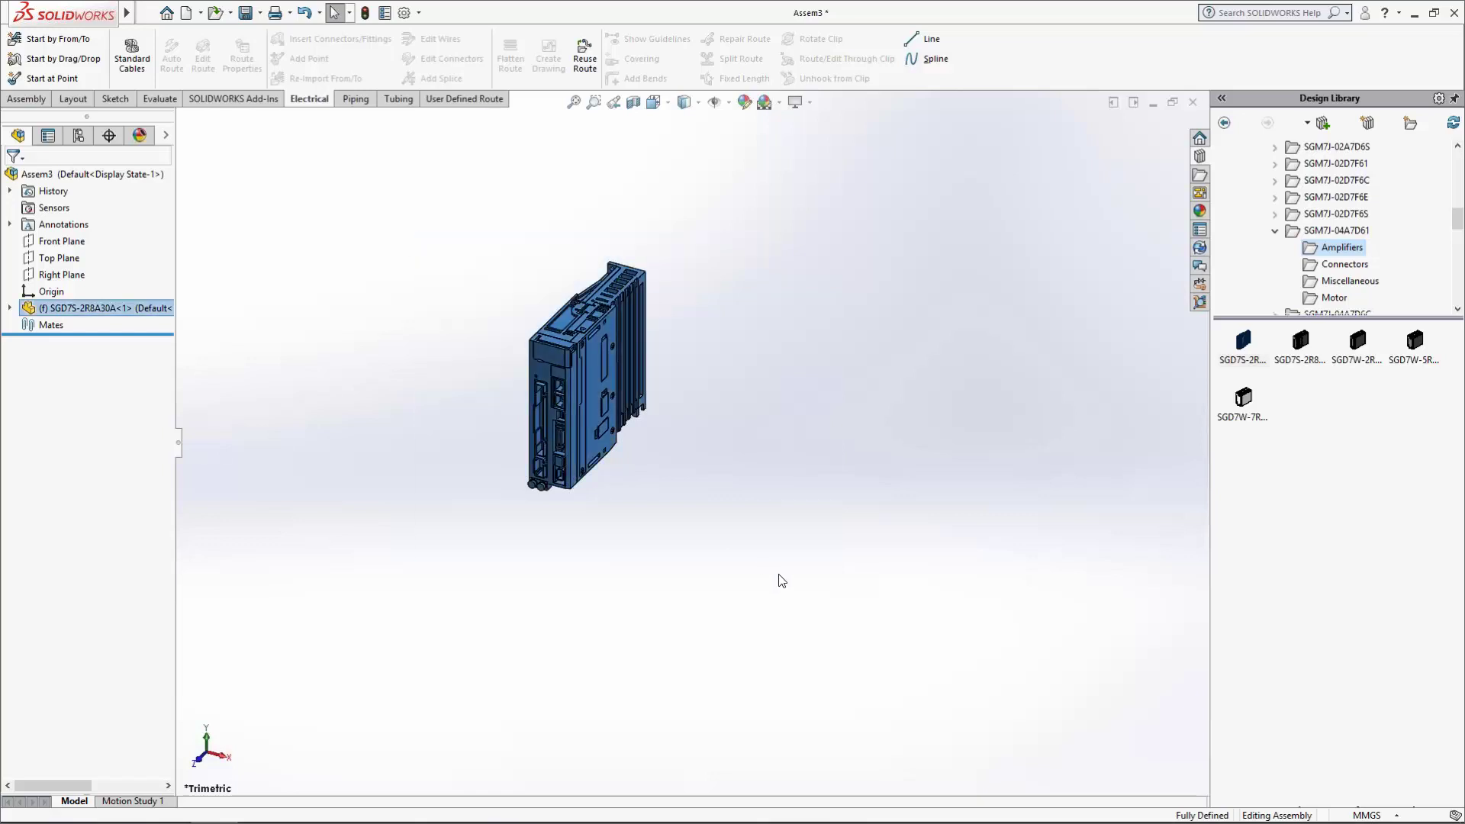
click(27, 99)
click(237, 55)
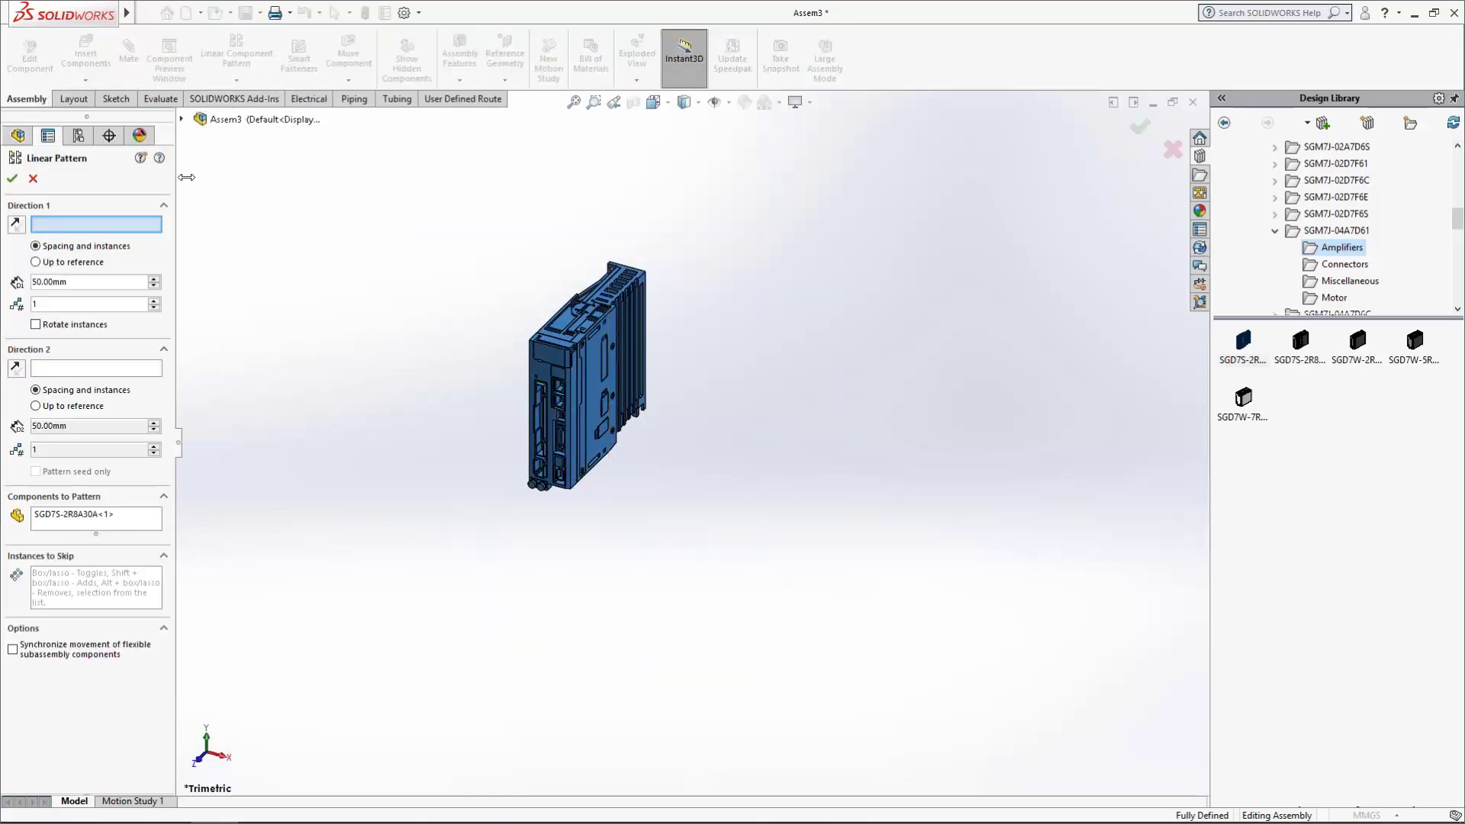
scroll(620, 275, down, 5)
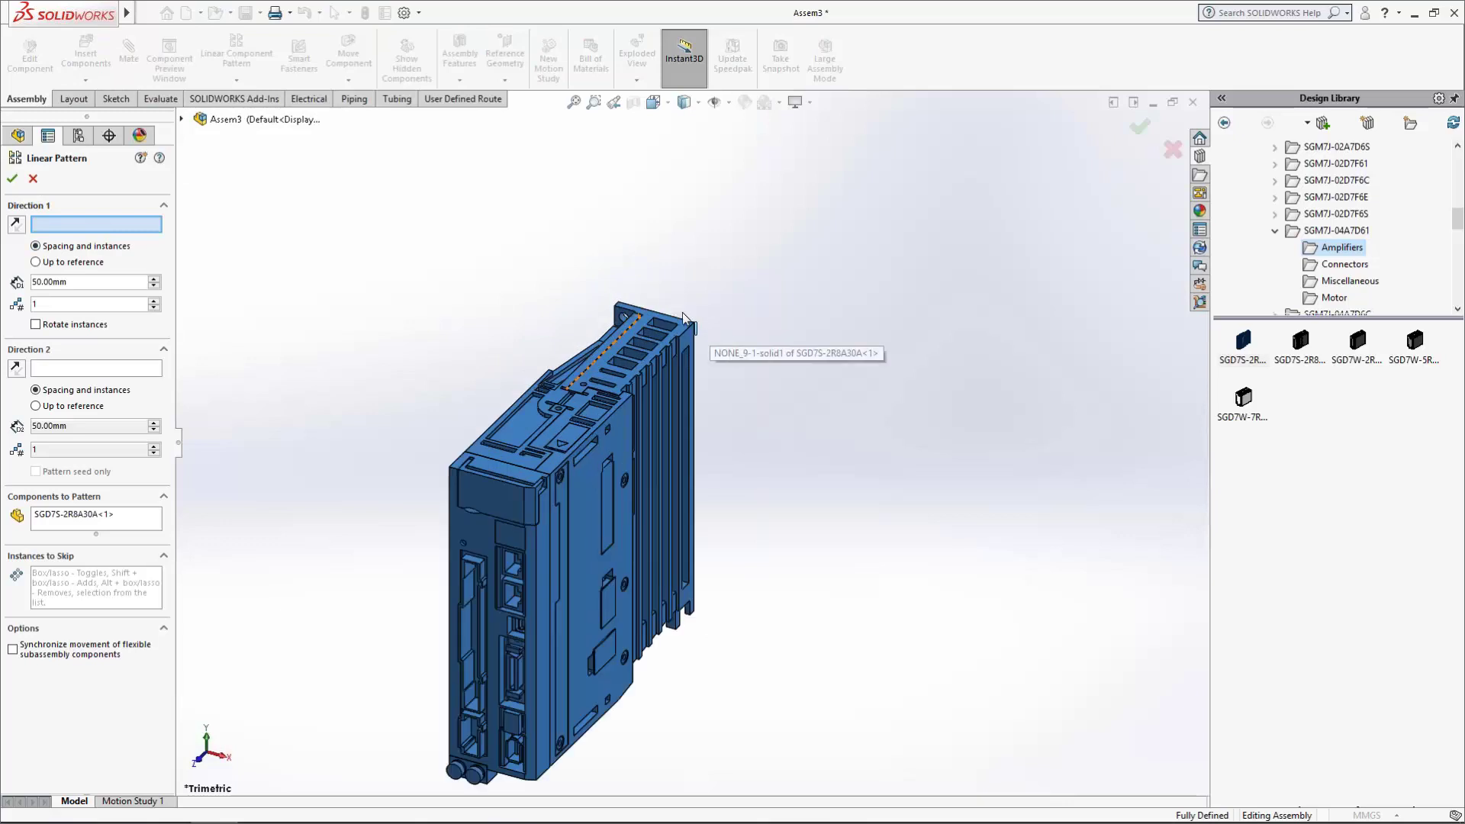
click(684, 319)
scroll(412, 276, up, 4)
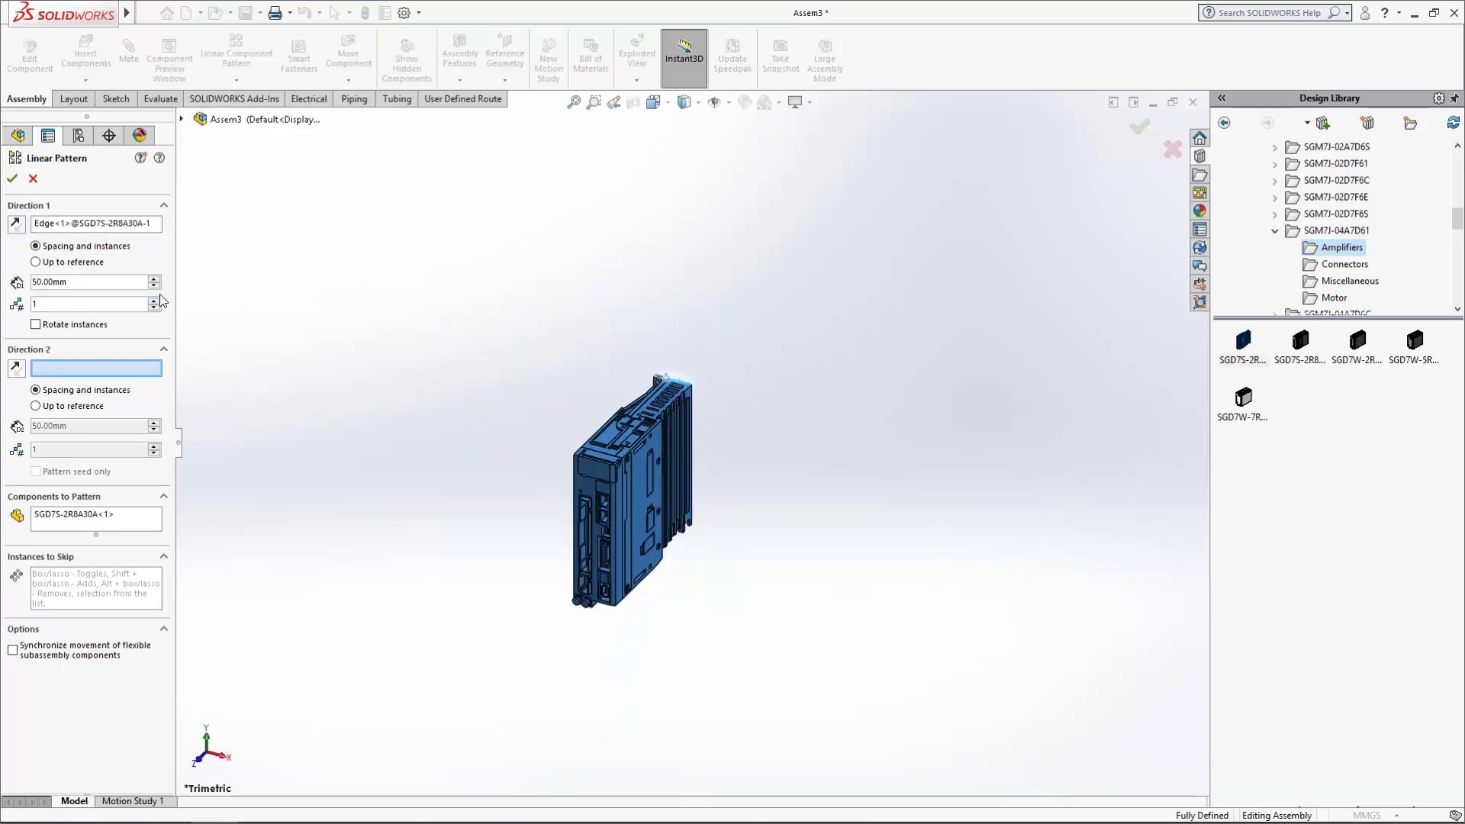
drag(145, 282, 4, 288)
text(150)
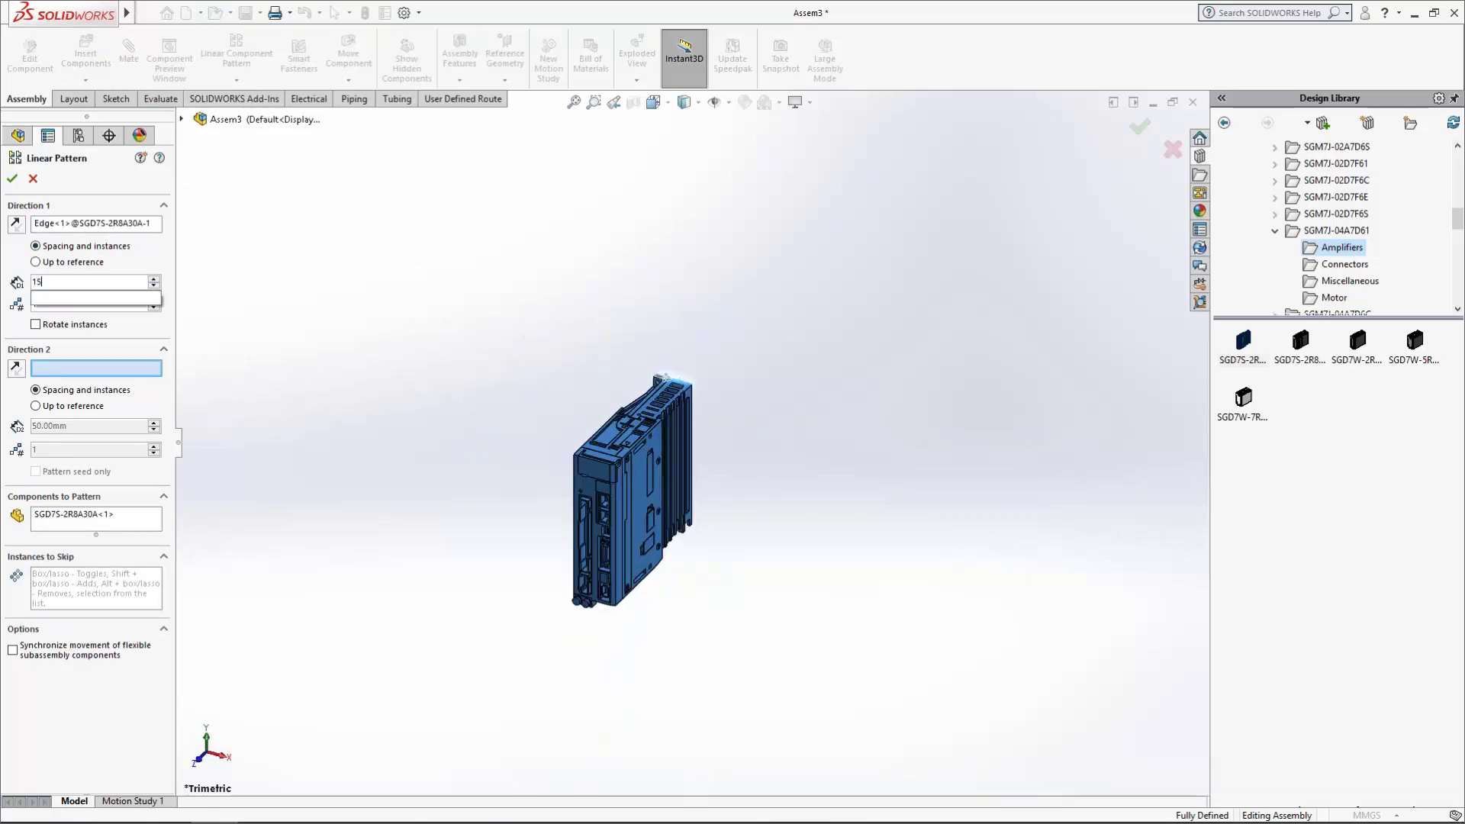
key(Return)
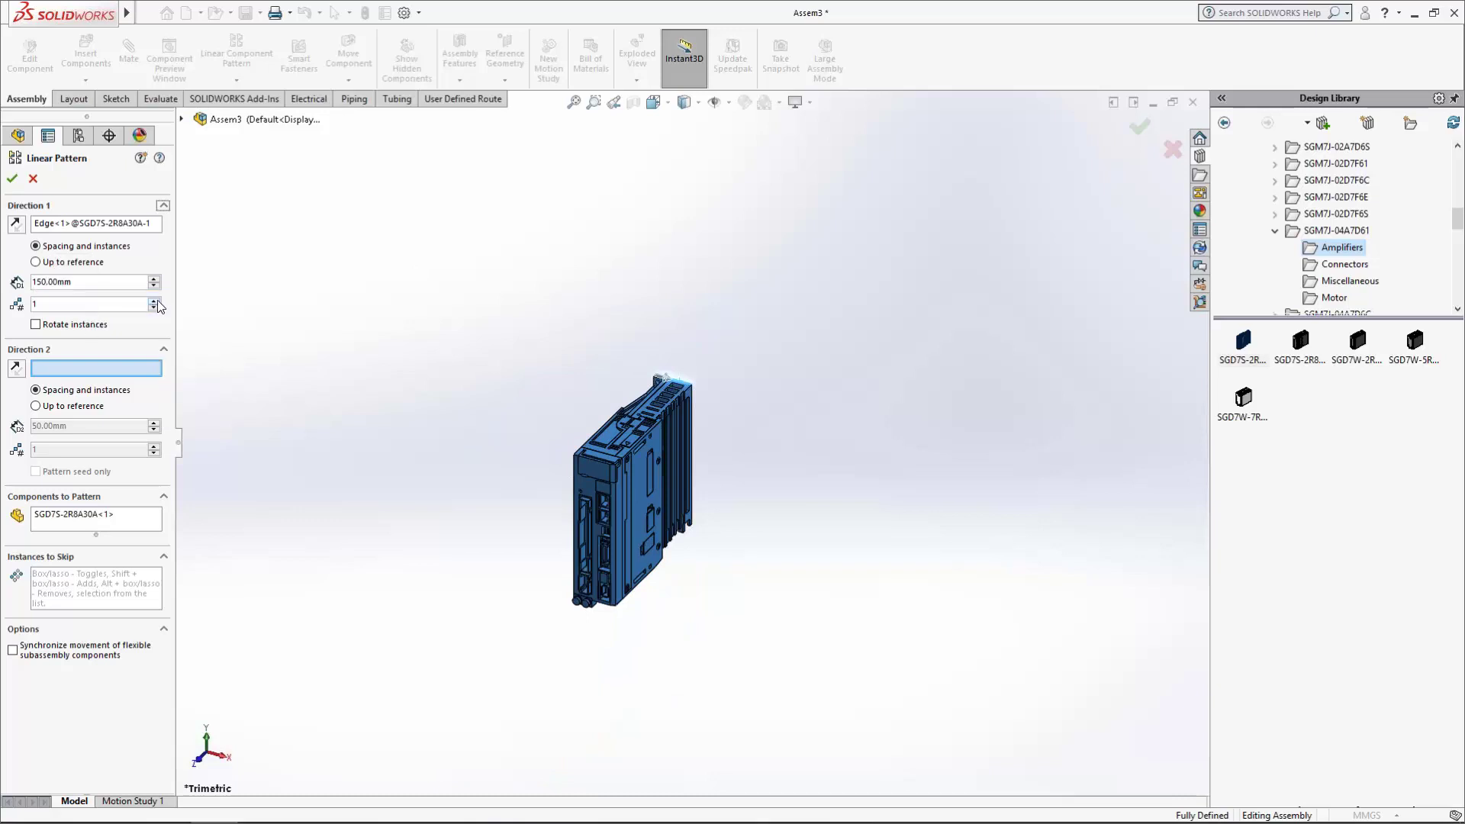
click(154, 300)
click(154, 300)
scroll(366, 437, up, 2)
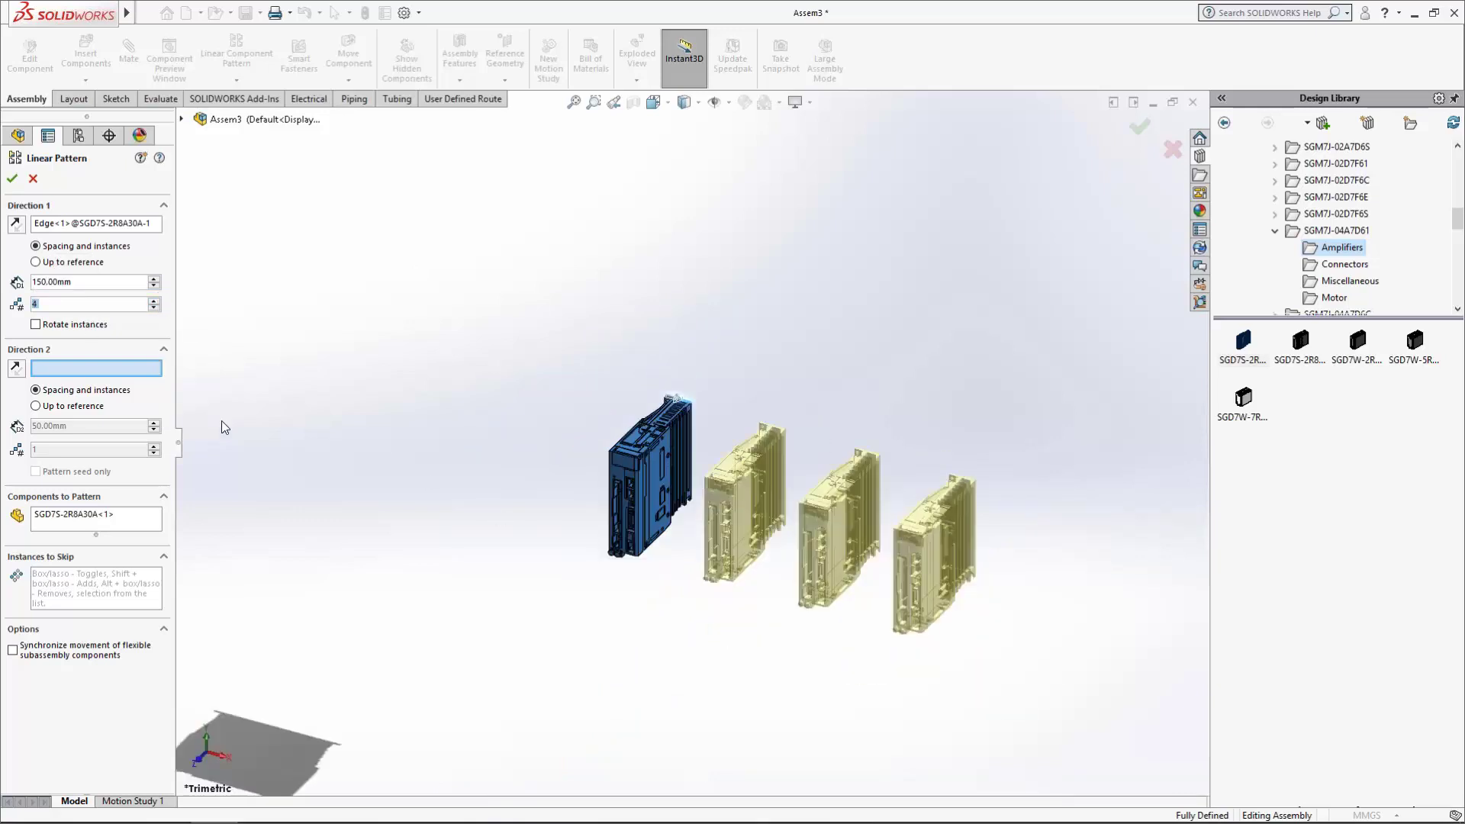
Set the pattern's second direction along the amplifier's vertical rear edge with 2 instances
click(51, 369)
scroll(611, 442, down, 4)
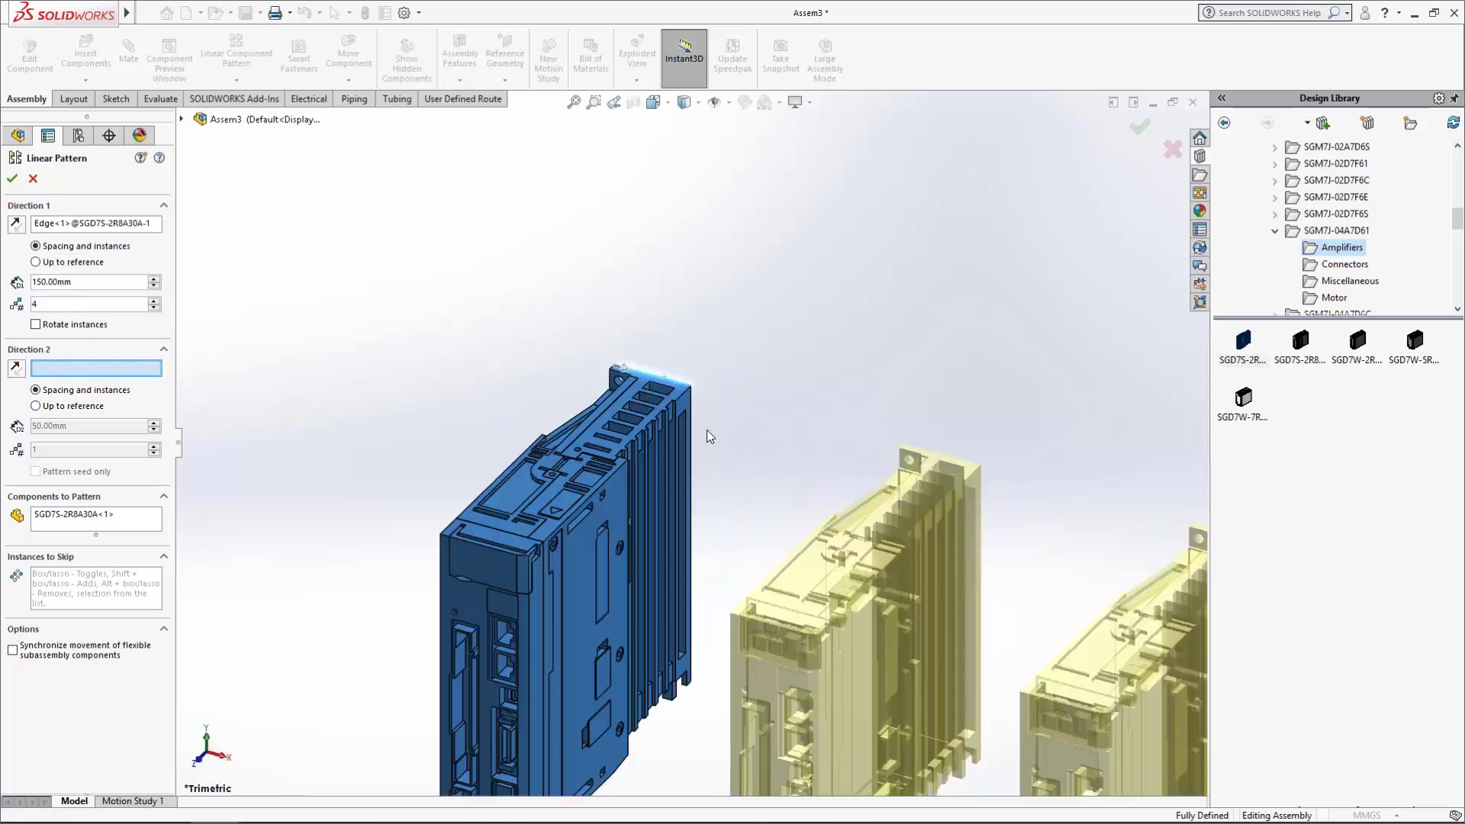
click(691, 439)
scroll(755, 501, up, 4)
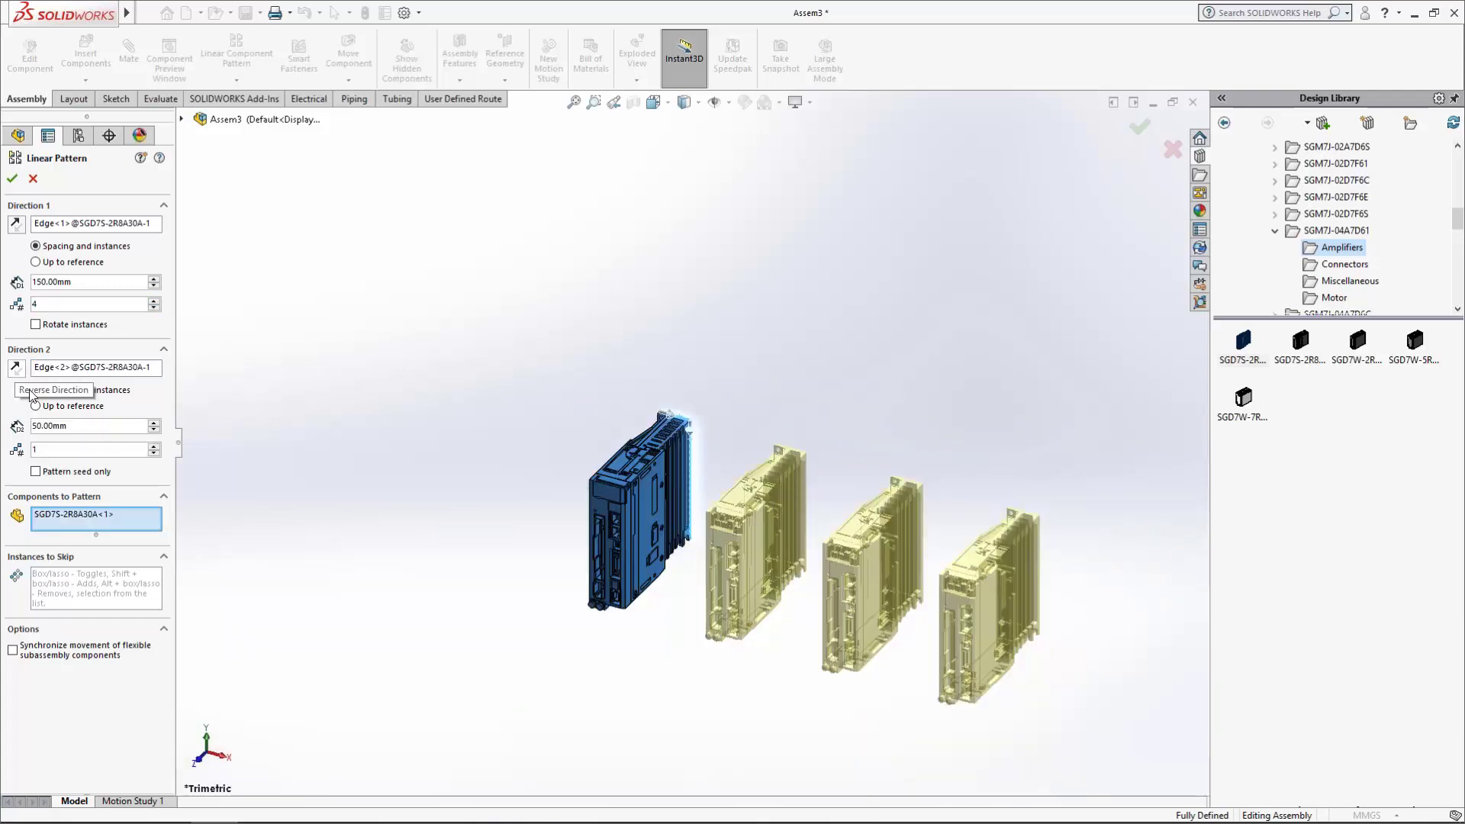
drag(55, 450, 4, 440)
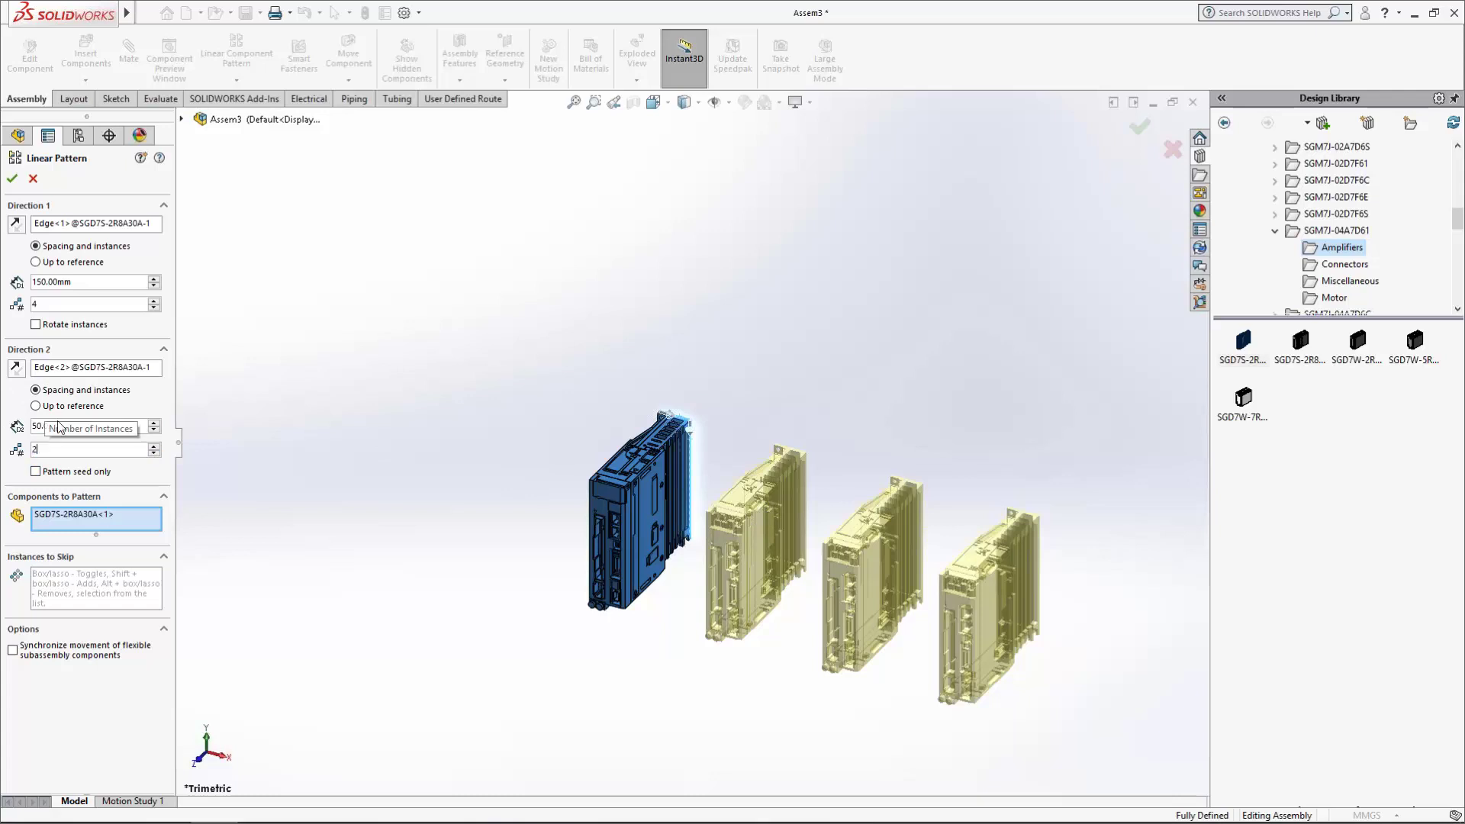
Set the second-direction spacing to 230 mm and accept the amplifier pattern
click(158, 424)
click(159, 425)
click(159, 424)
click(159, 424)
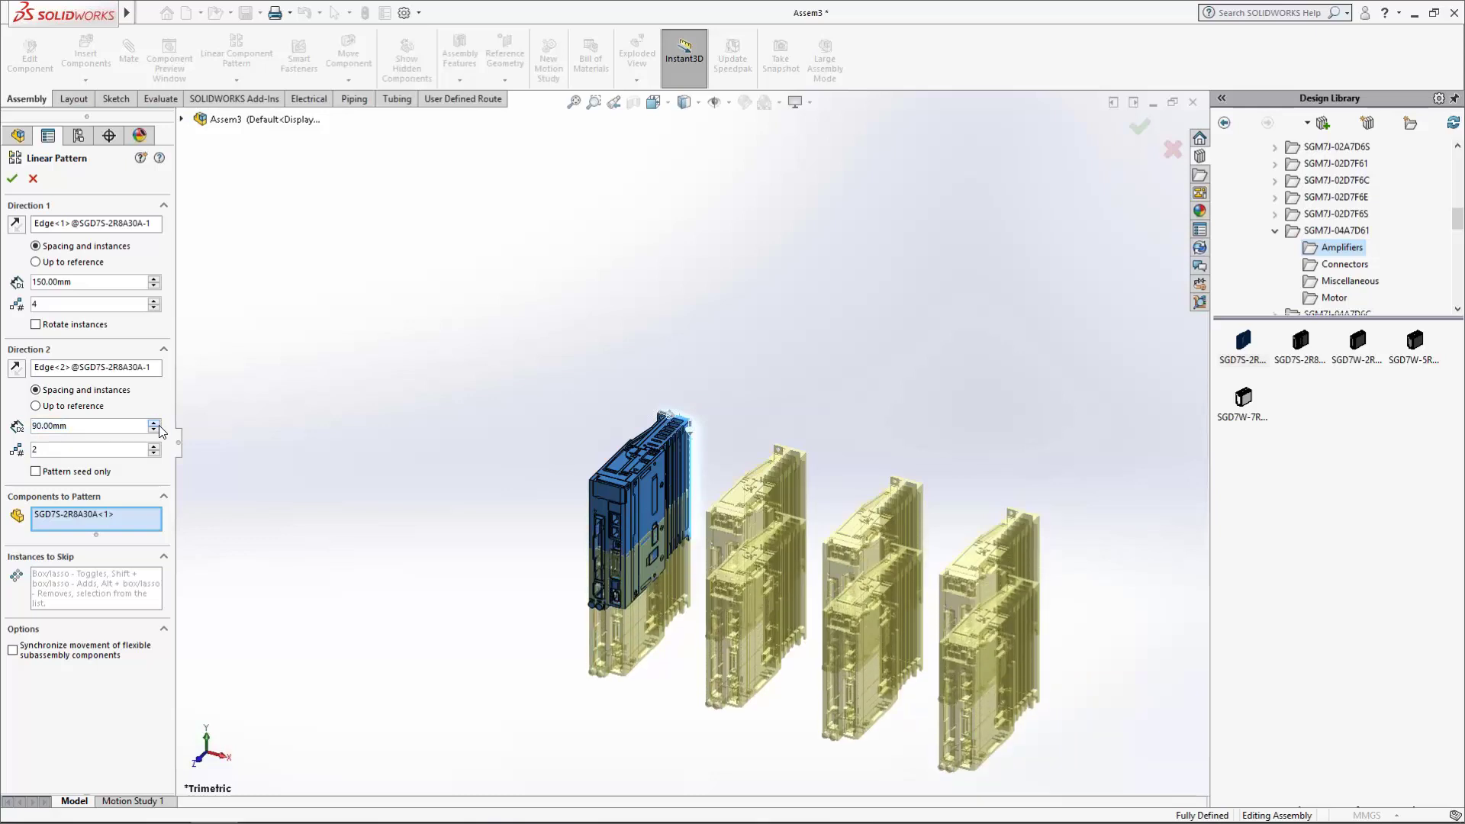
click(159, 424)
click(158, 424)
click(159, 424)
click(158, 424)
click(159, 424)
click(159, 425)
click(159, 424)
click(159, 424)
click(159, 425)
click(159, 424)
click(159, 425)
click(159, 425)
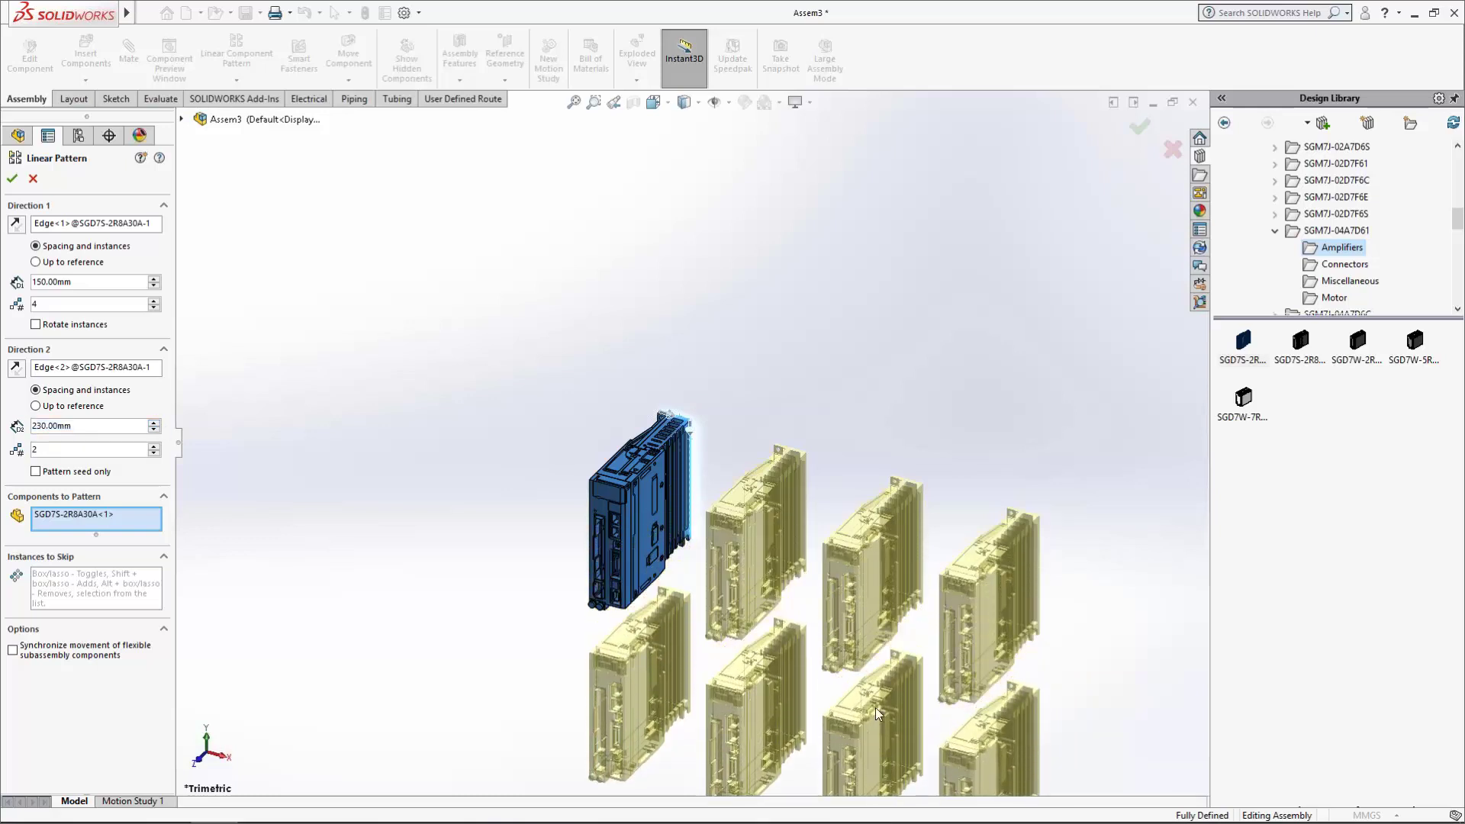
middle_drag(782, 626, 798, 548)
click(12, 179)
scroll(898, 605, up, 4)
scroll(849, 540, down, 4)
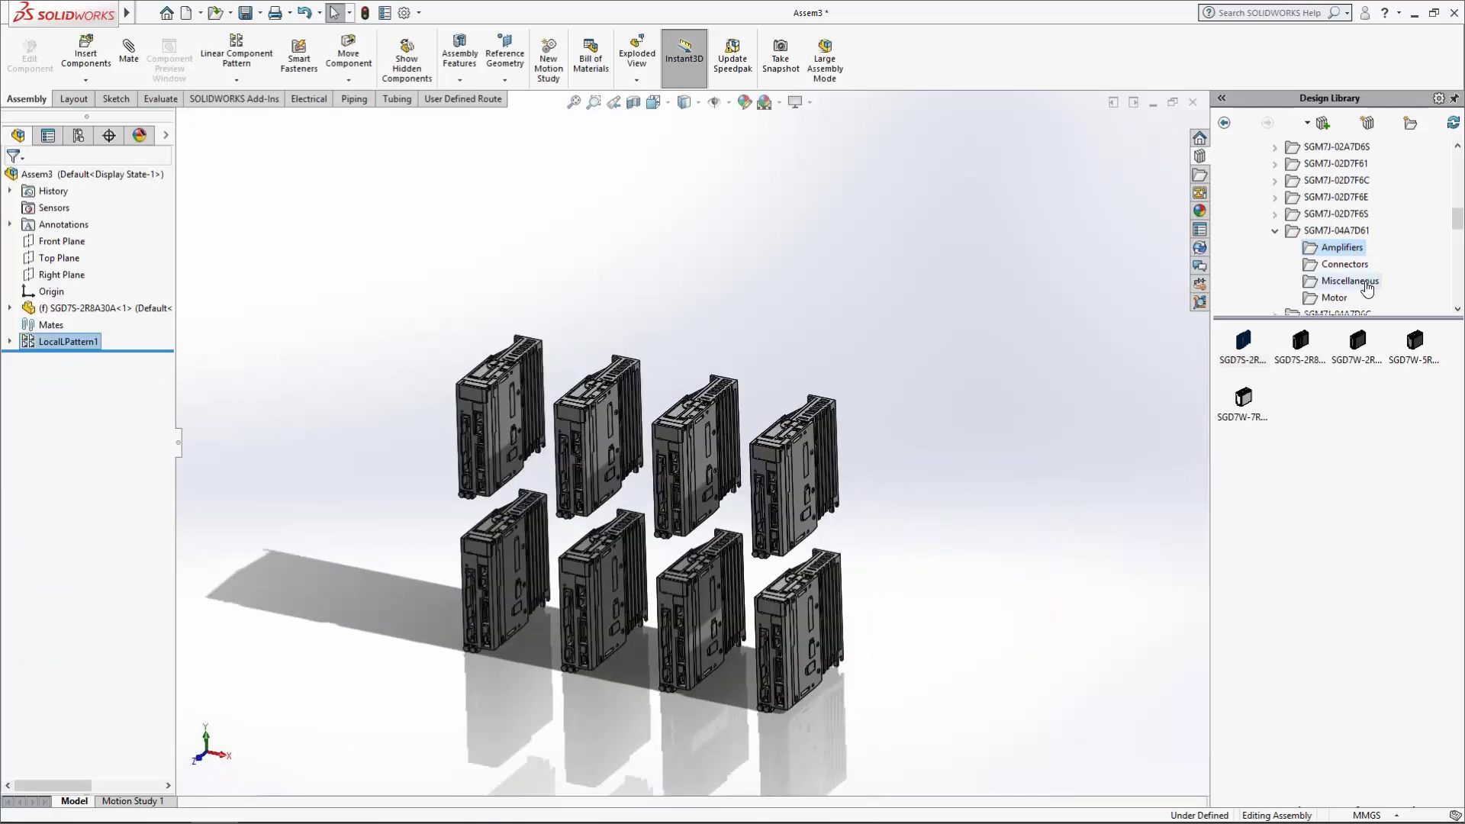
Insert connector 1-2229794-1 from the motor's Connectors folder onto the front of the first upper-row amplifier
click(1347, 266)
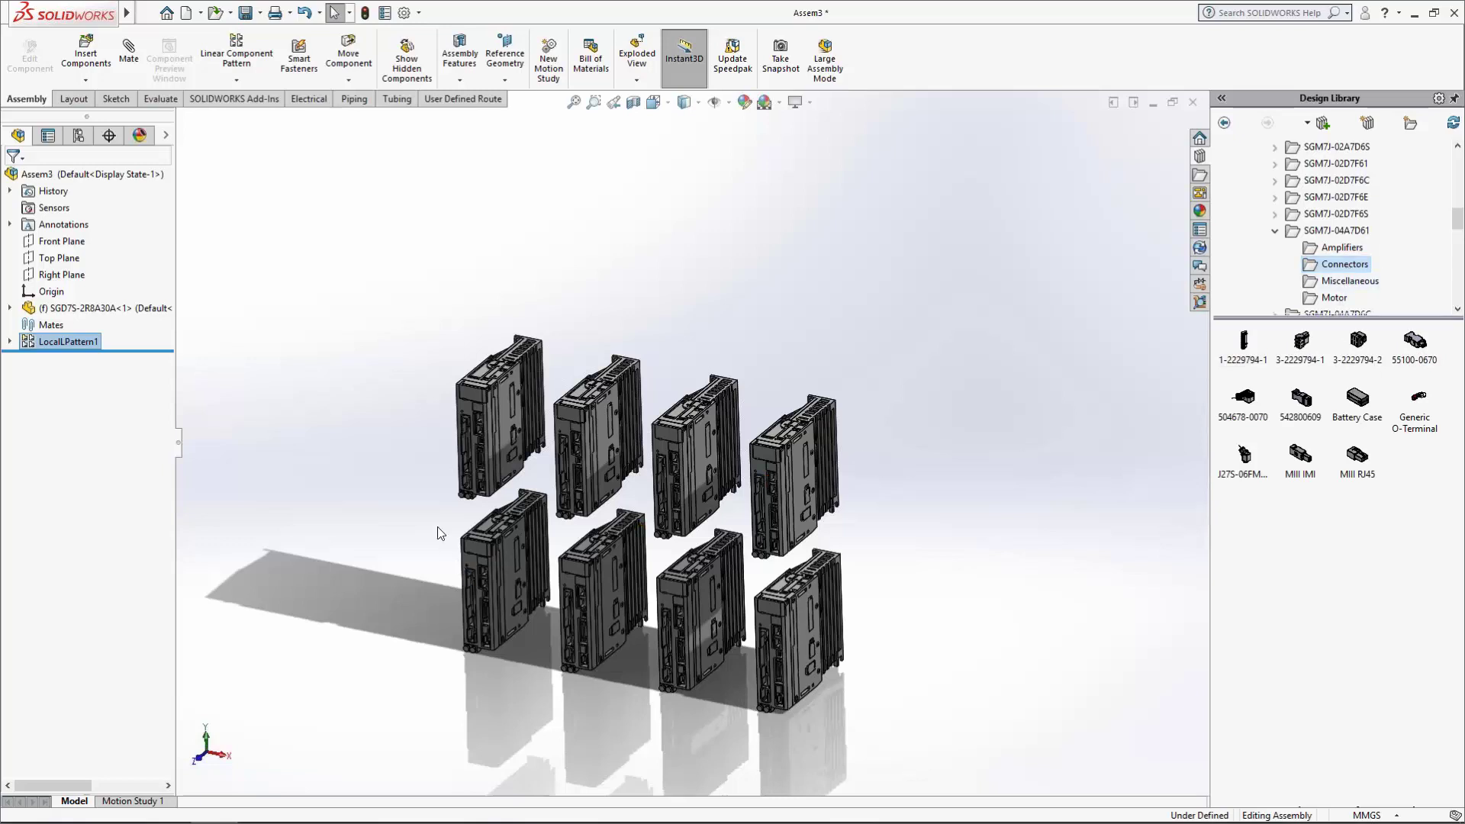
scroll(440, 534, down, 3)
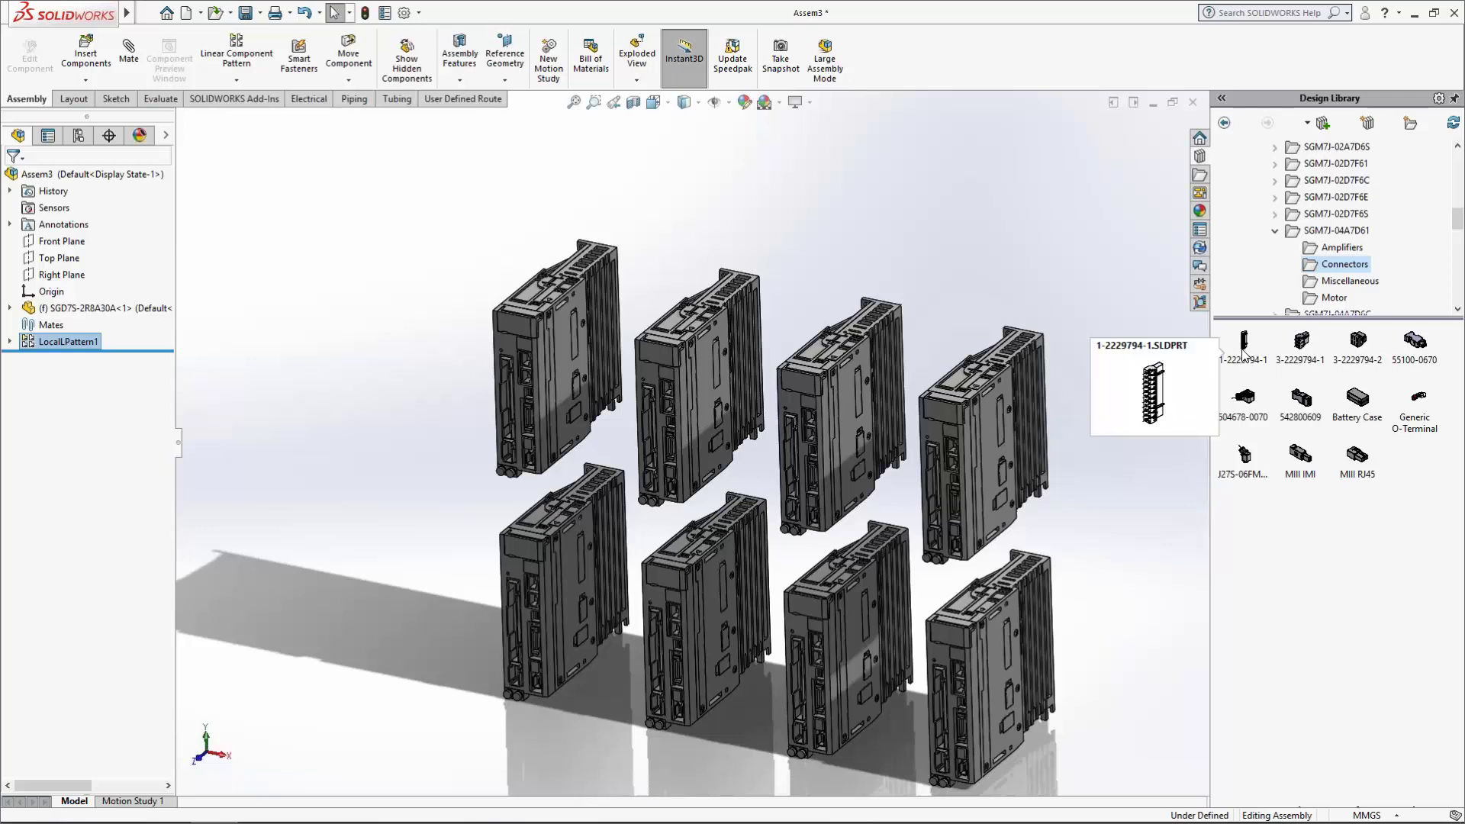
drag(1260, 354, 510, 398)
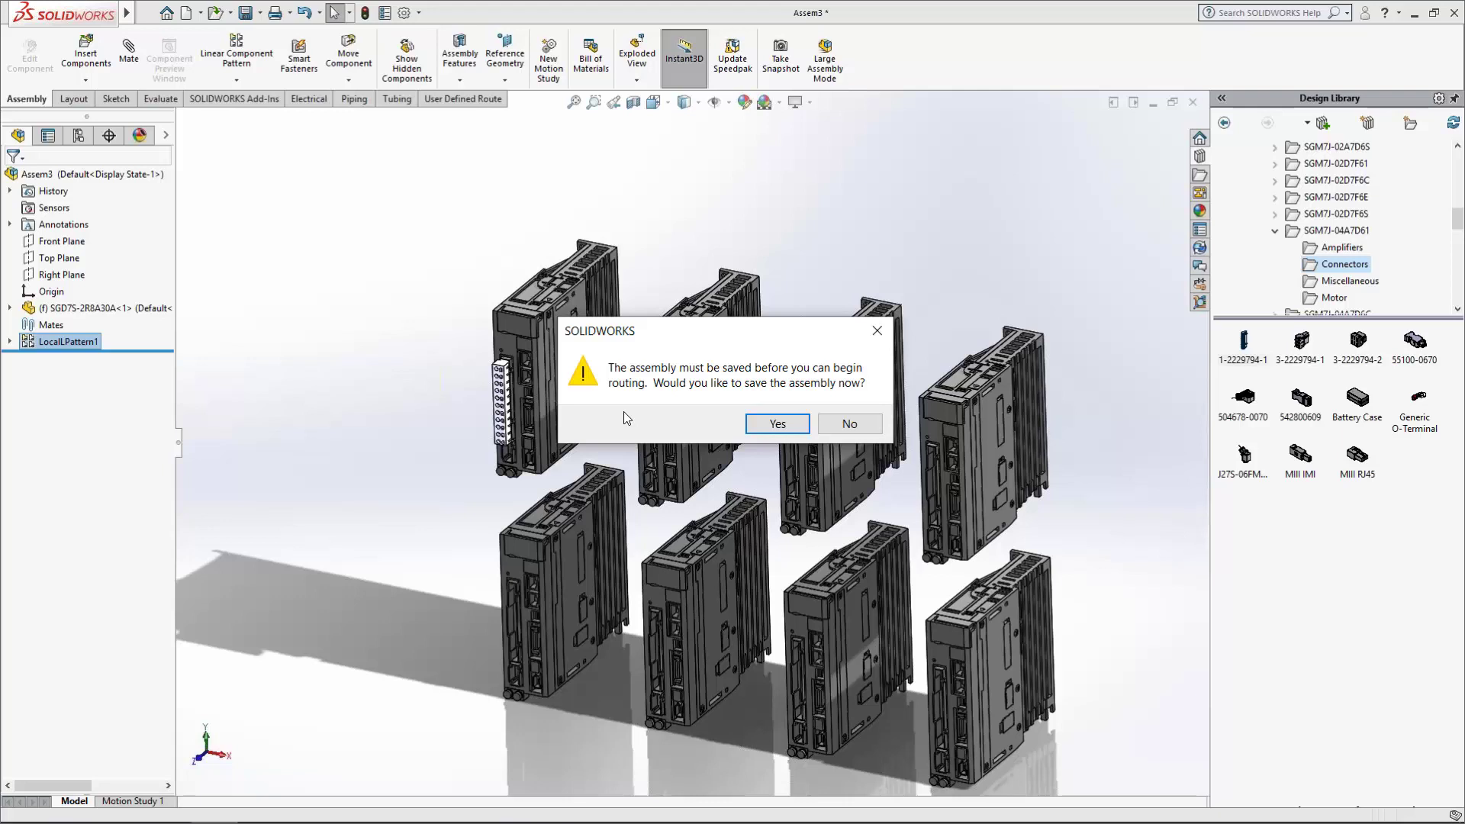
Save the assembly as "delete me", converting the older part files, and accept the default Harness route properties
click(754, 424)
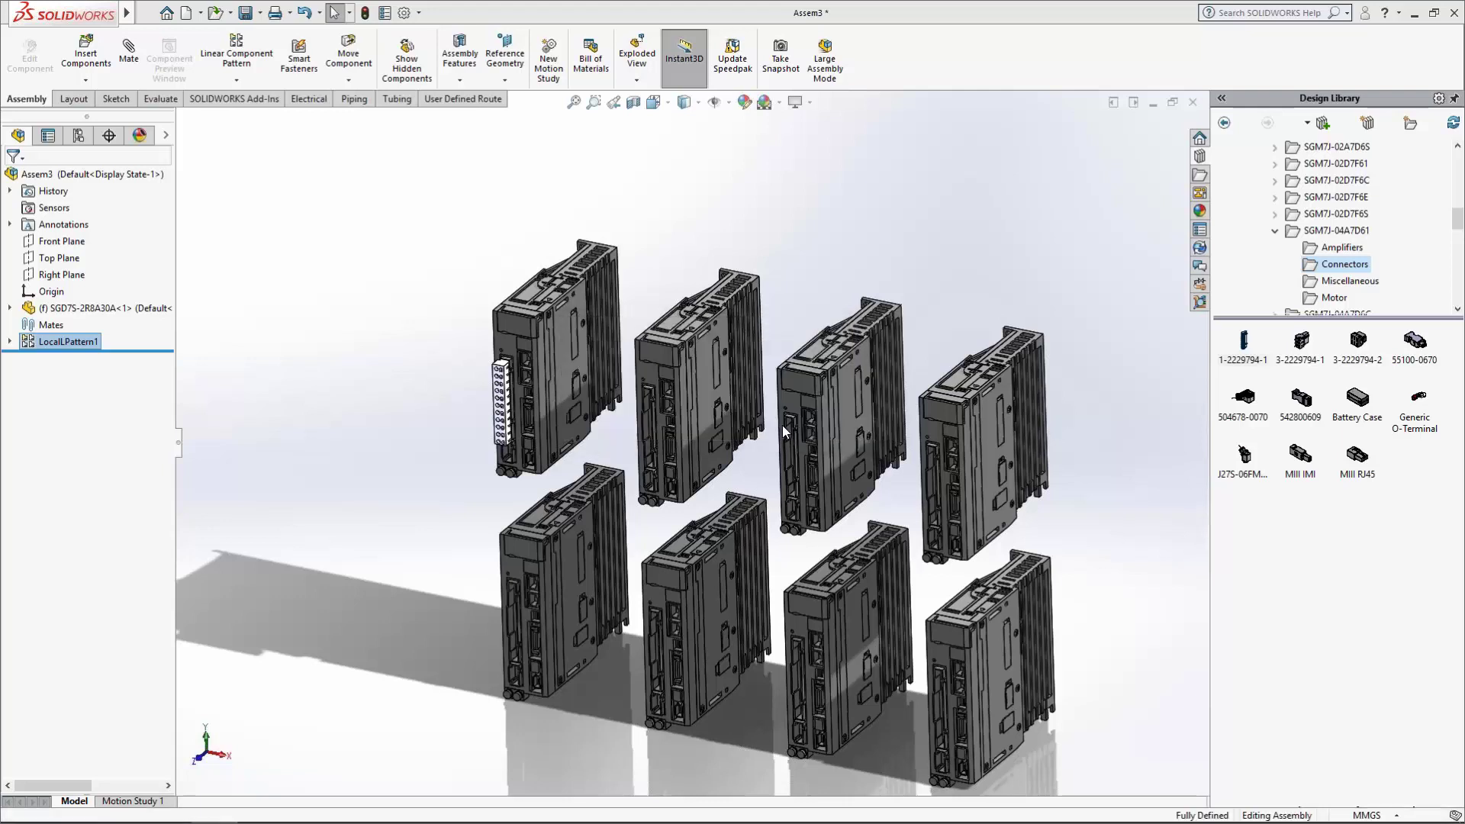
text(delete me)
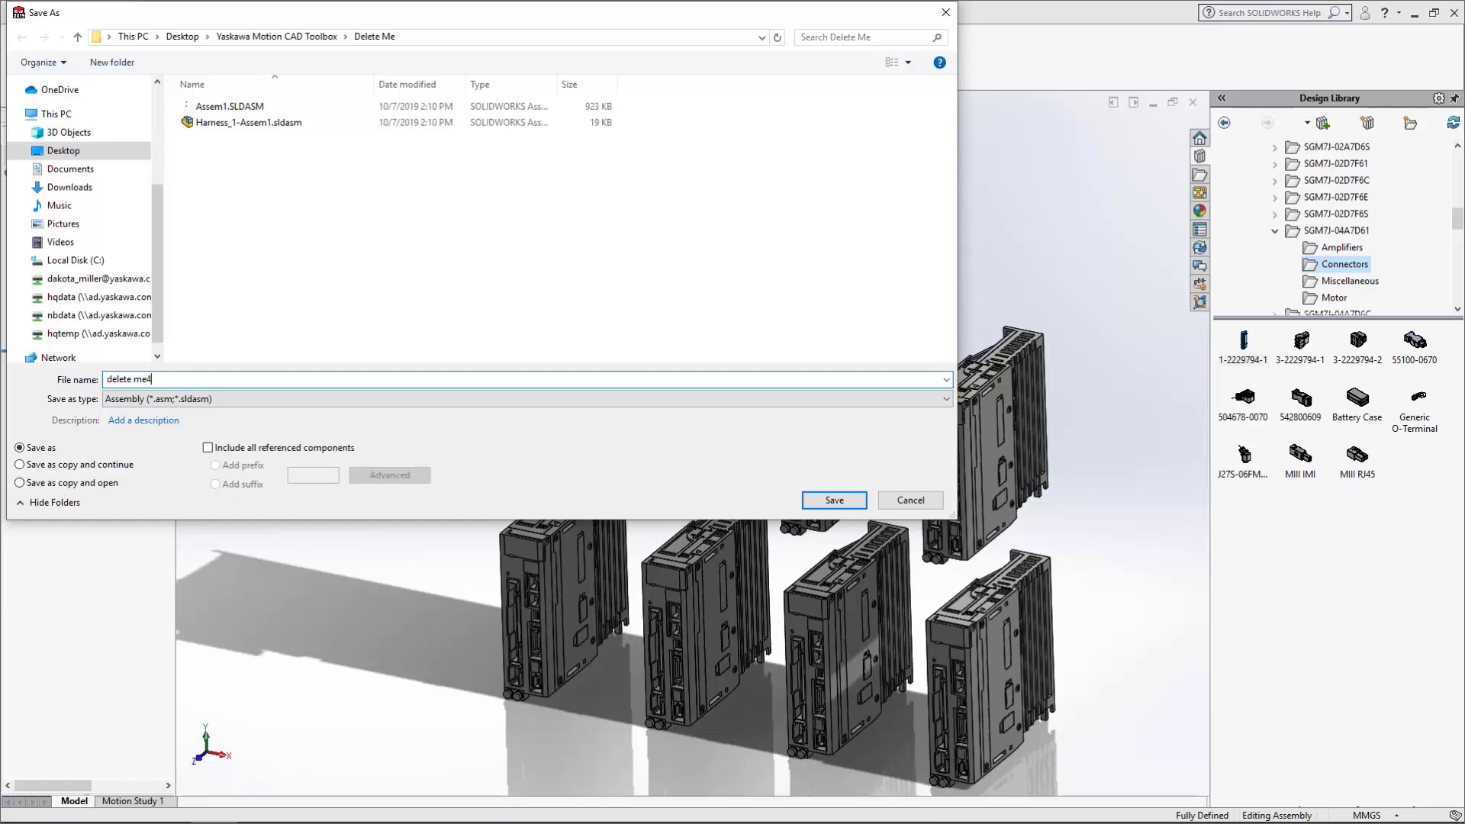
key(Return)
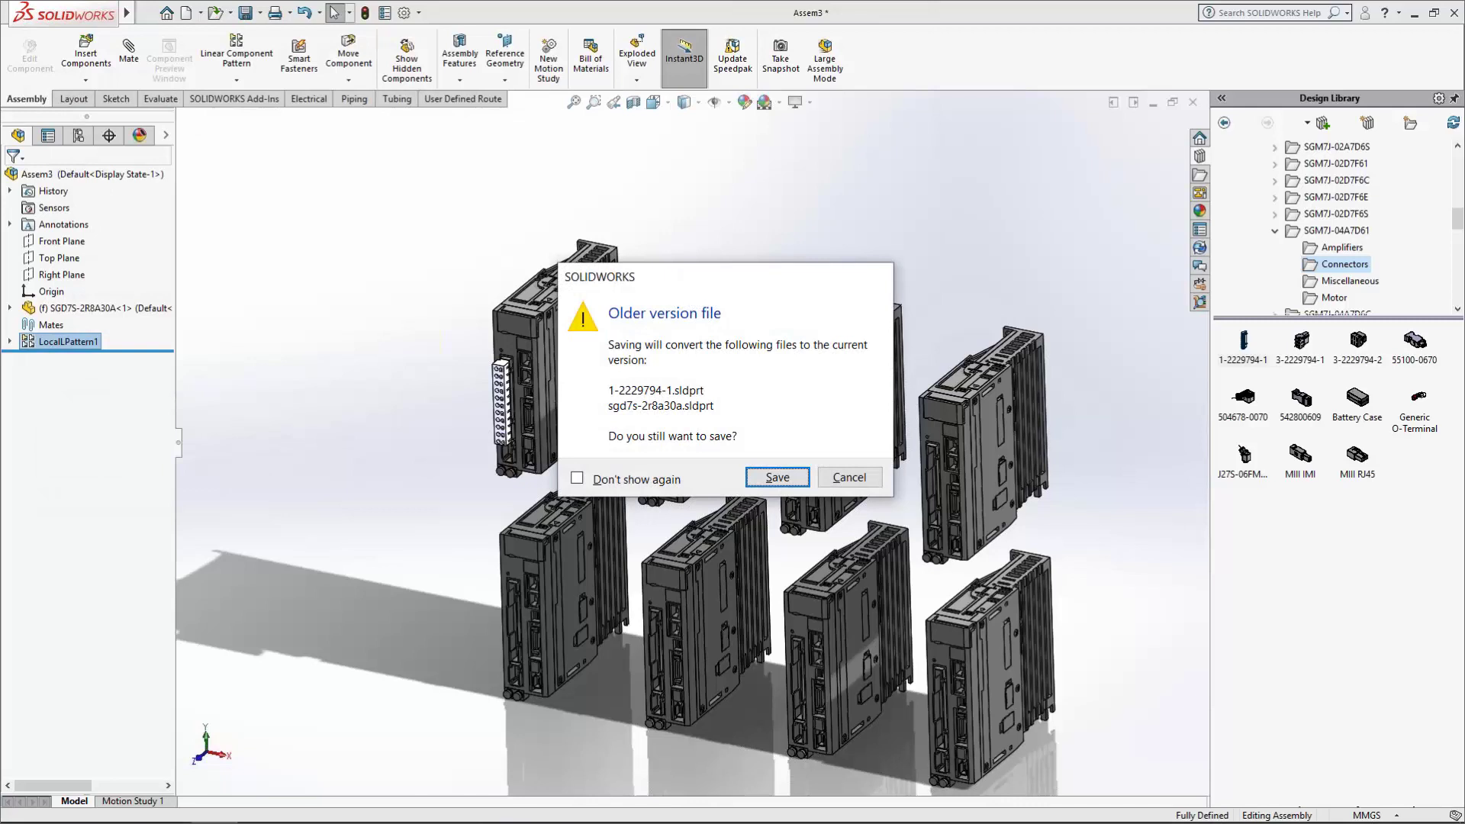
key(Return)
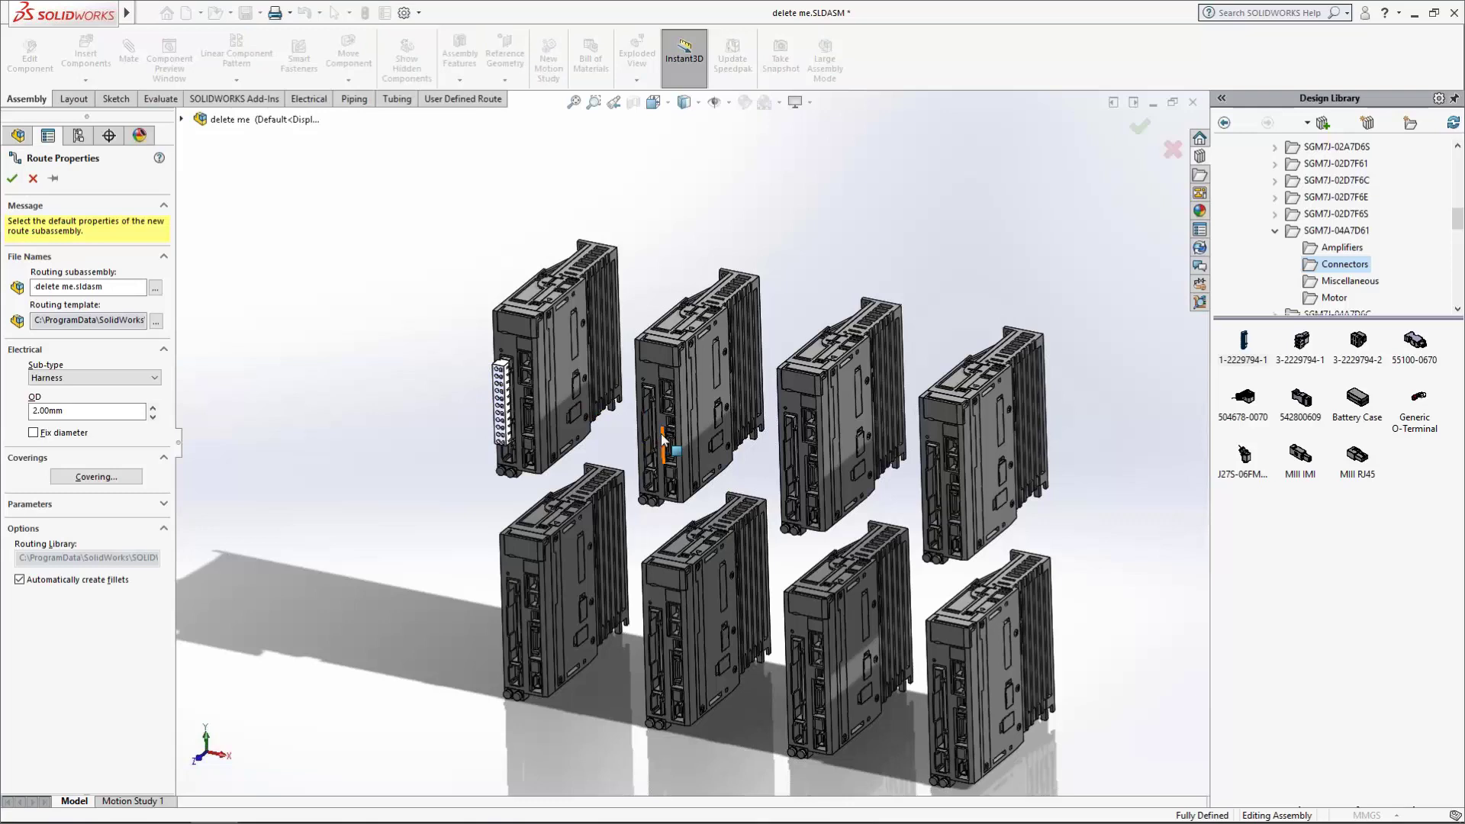
click(12, 178)
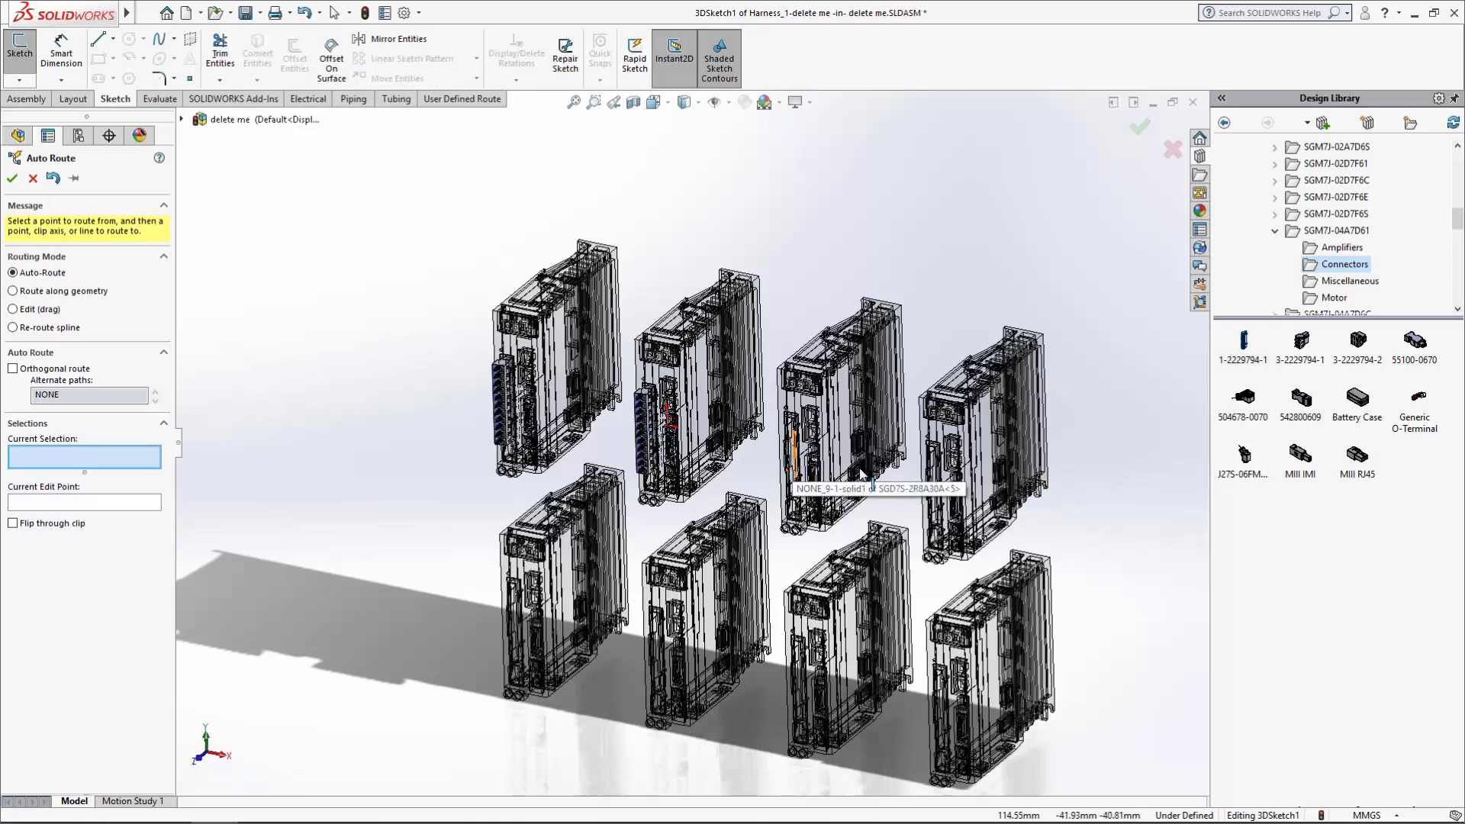
Add 1-2229794-1 connectors to the third and fourth upper-row amplifiers and the first two lower-row amplifiers
drag(1244, 344, 794, 467)
drag(1247, 348, 961, 482)
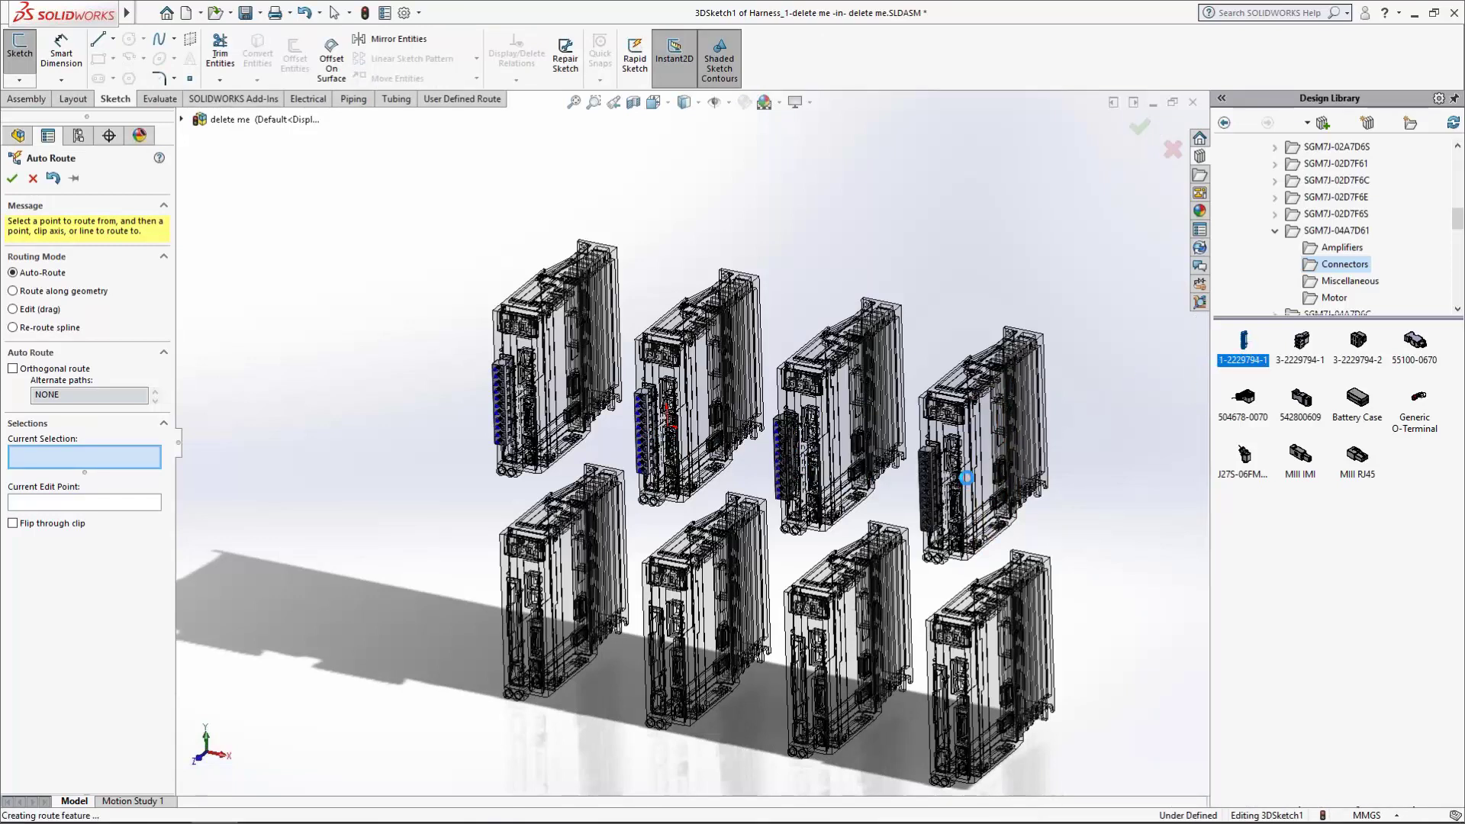
drag(1249, 346, 515, 629)
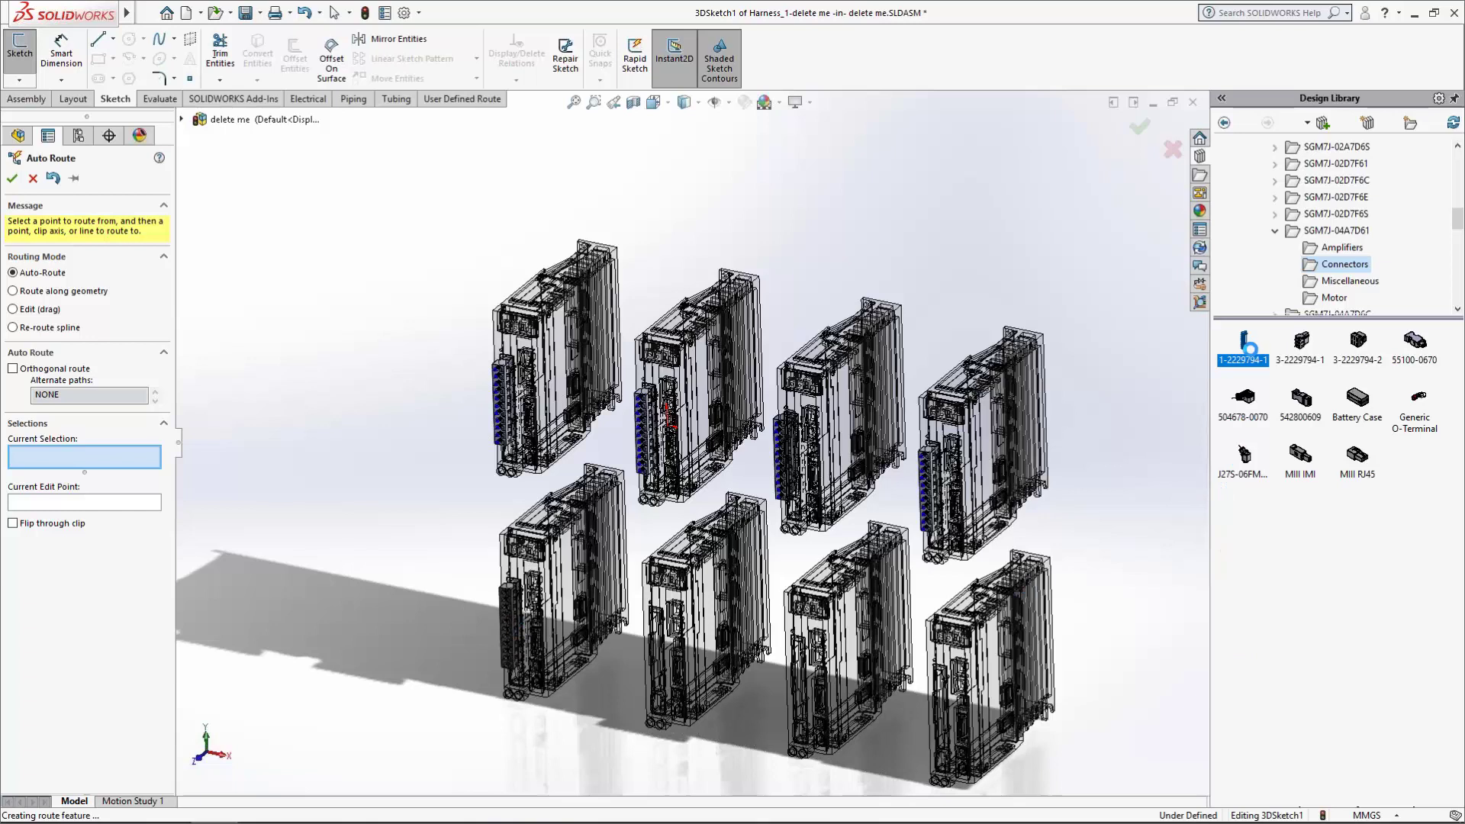
drag(1249, 351, 660, 660)
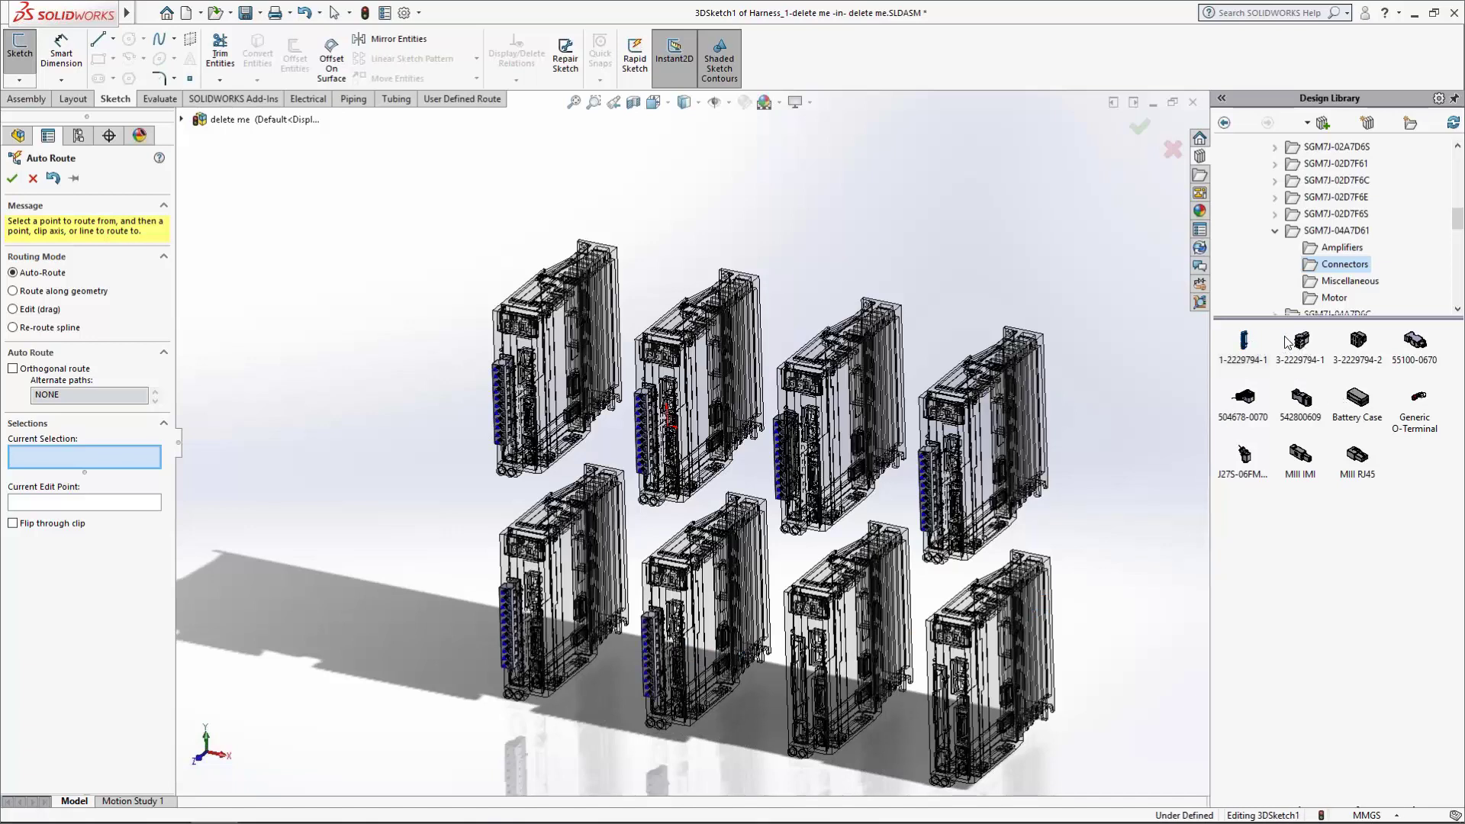
Add connector 3-2229794-1 and a Generic O-Terminal to the lower front of the first upper-row amplifier
drag(1309, 341, 512, 467)
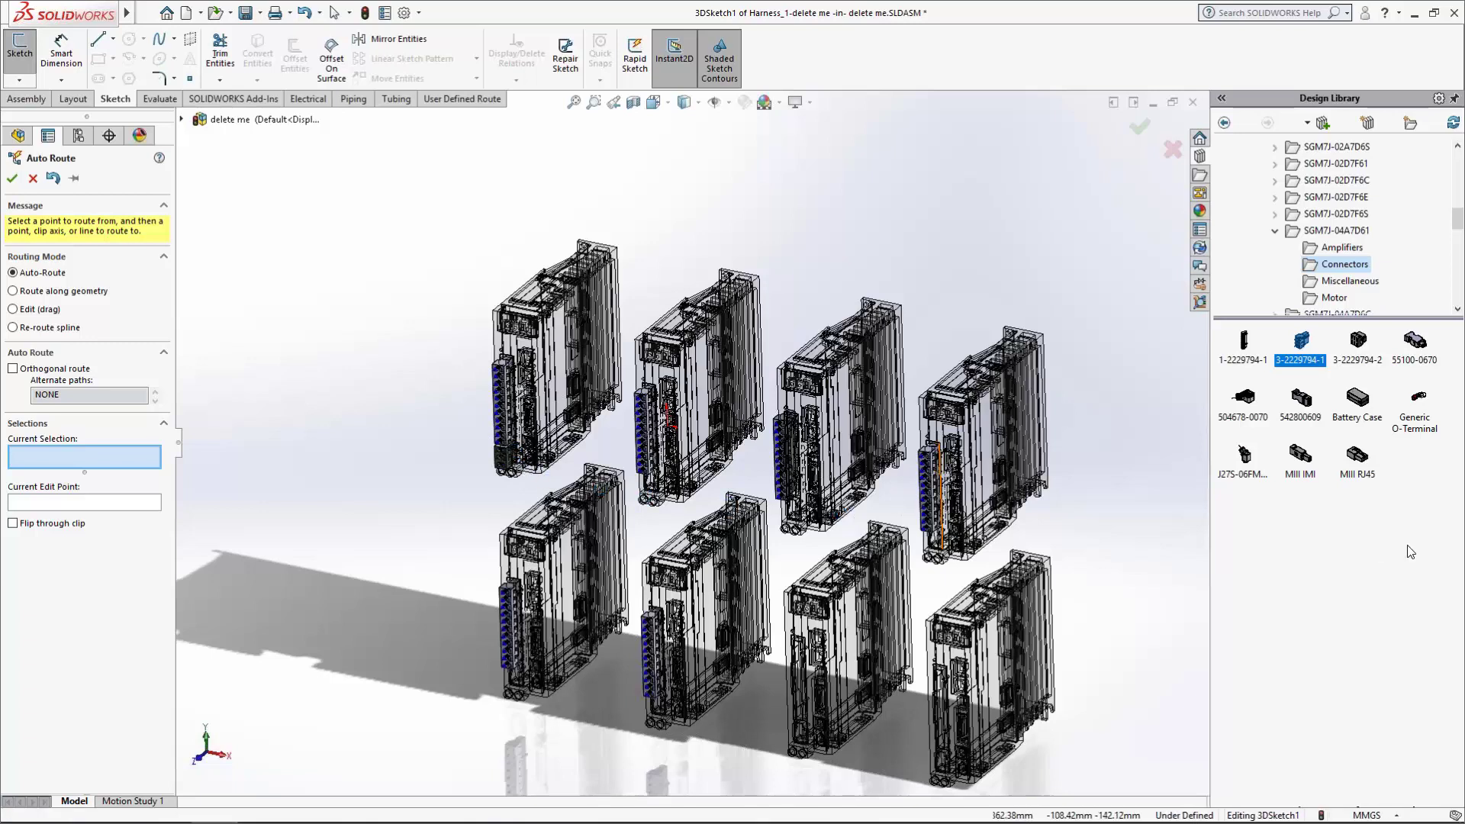
drag(1426, 410, 503, 475)
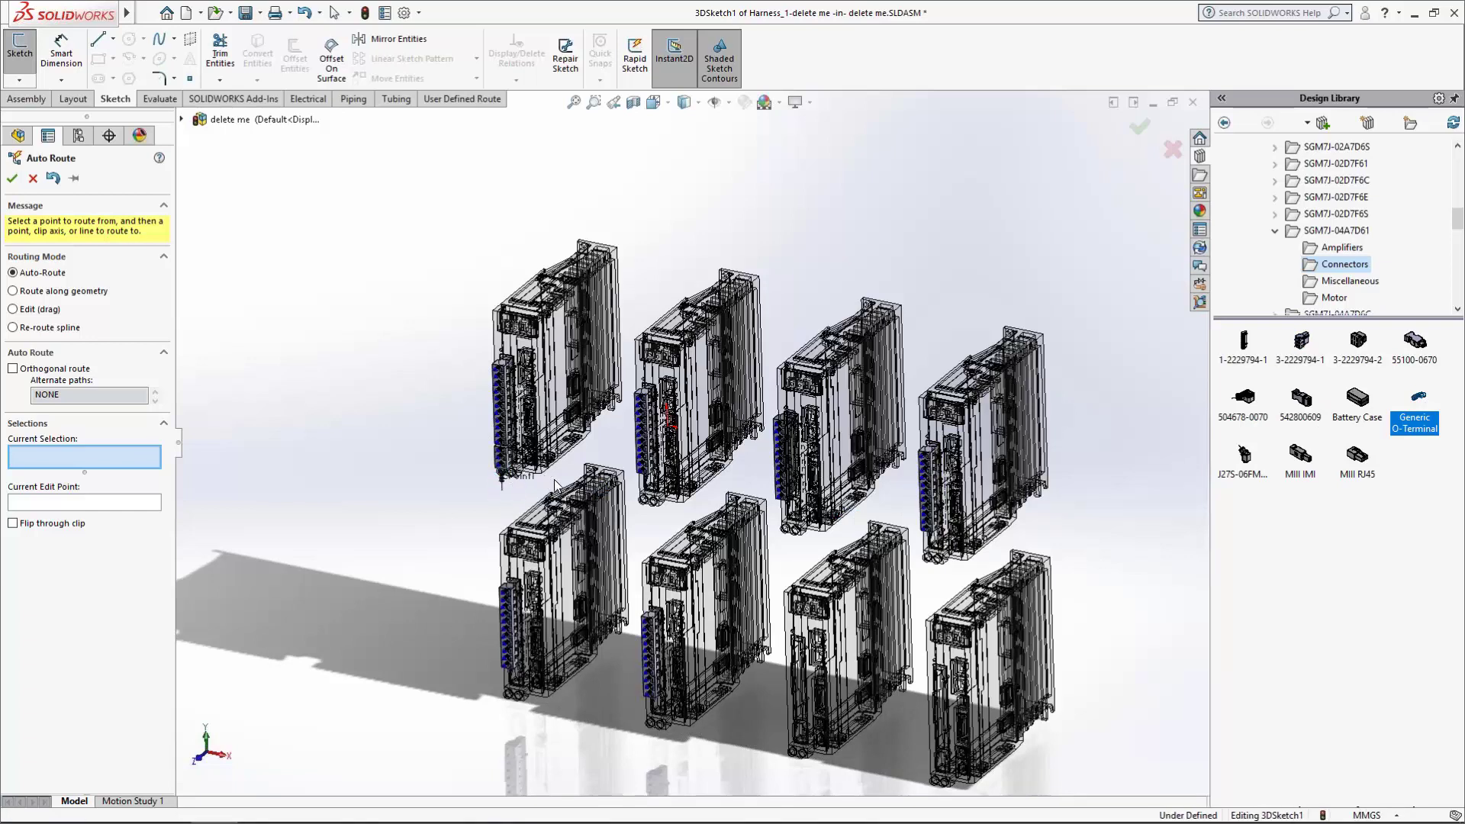
scroll(538, 439, up, 10)
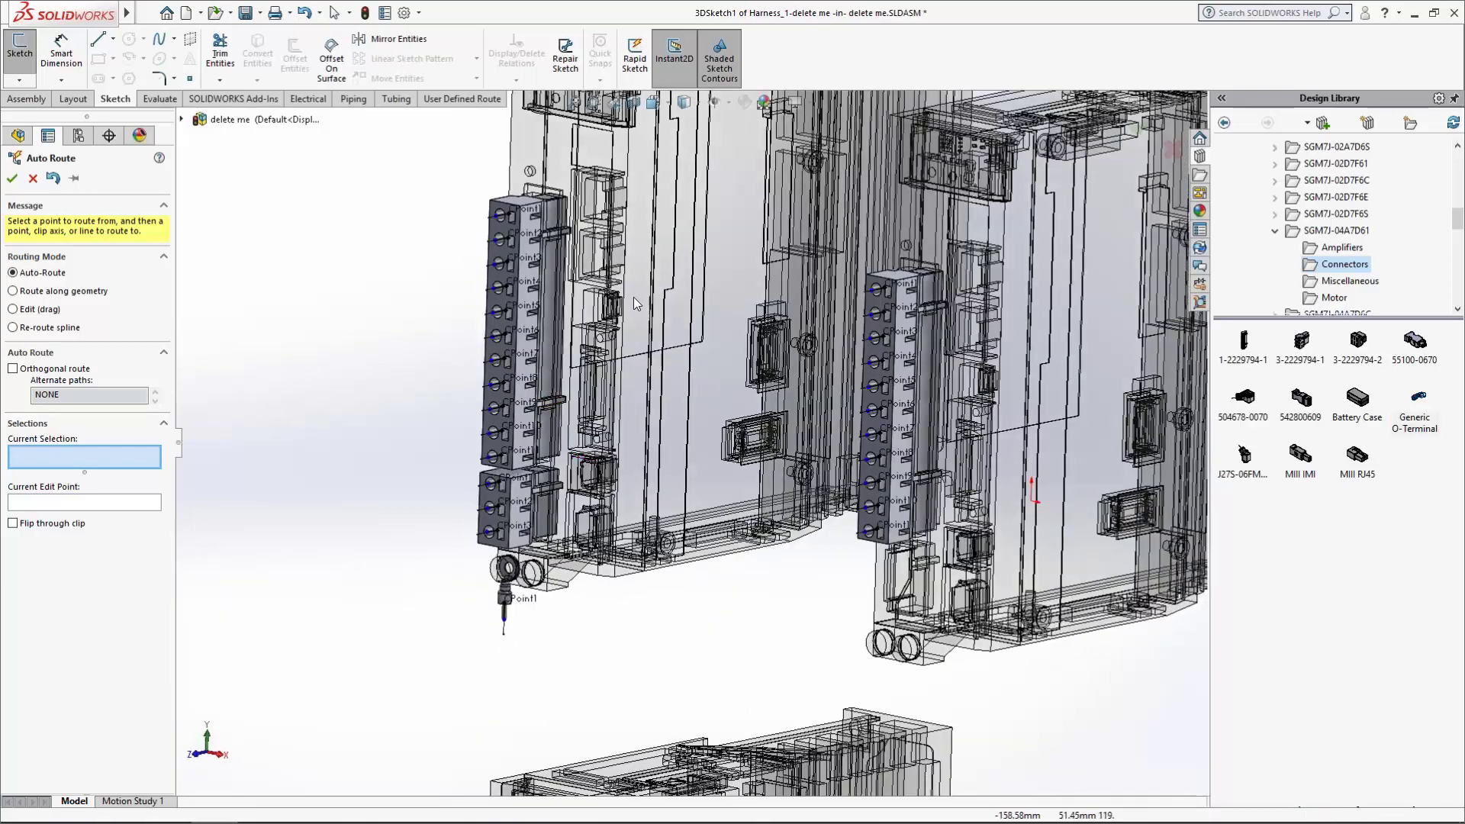
Close Auto Route without routing any wires and exit the harness's 3D sketch
click(1147, 132)
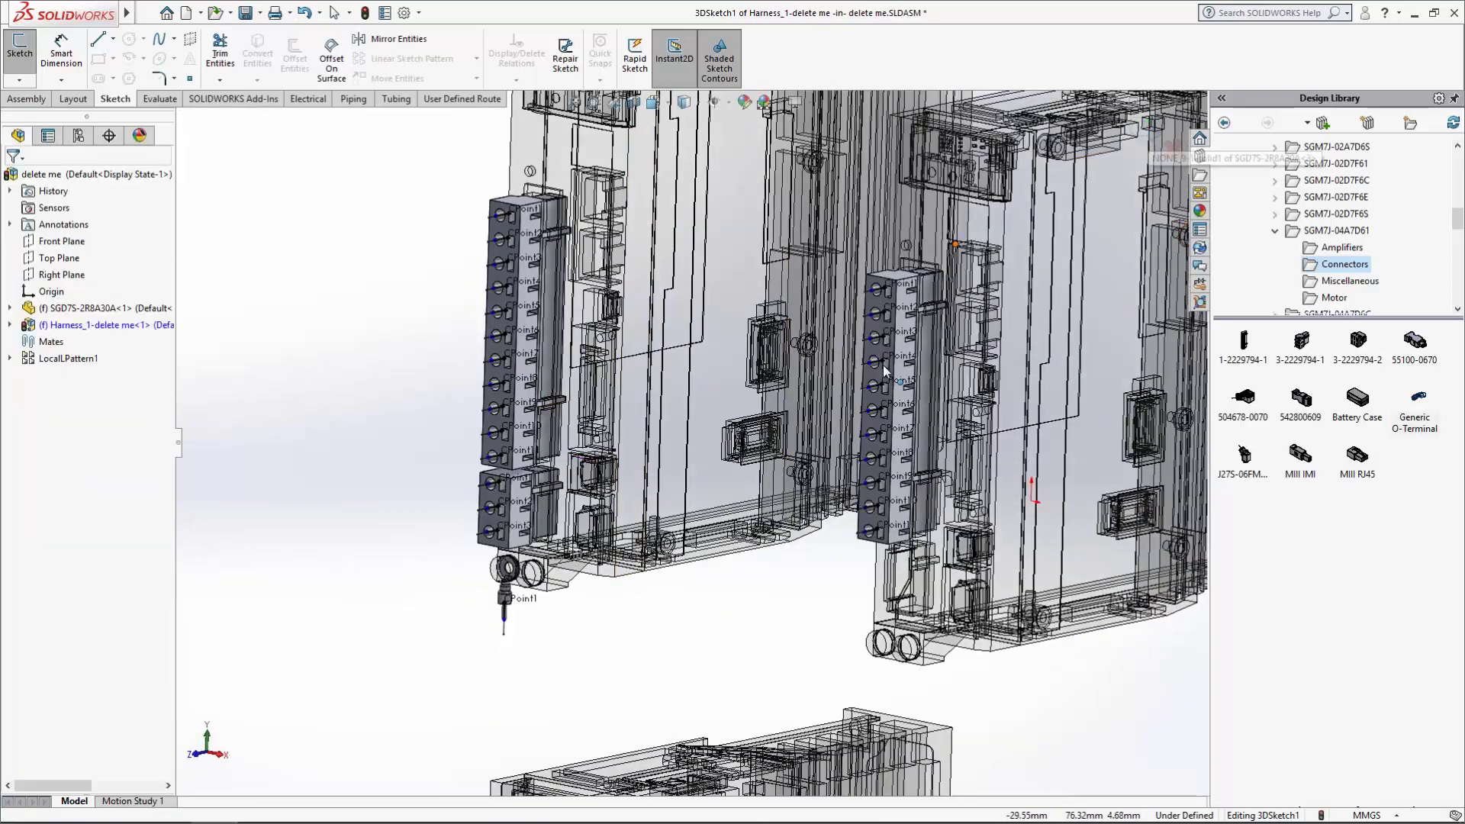
middle_drag(670, 591, 733, 634)
scroll(678, 599, down, 3)
scroll(679, 598, down, 3)
scroll(733, 635, down, 5)
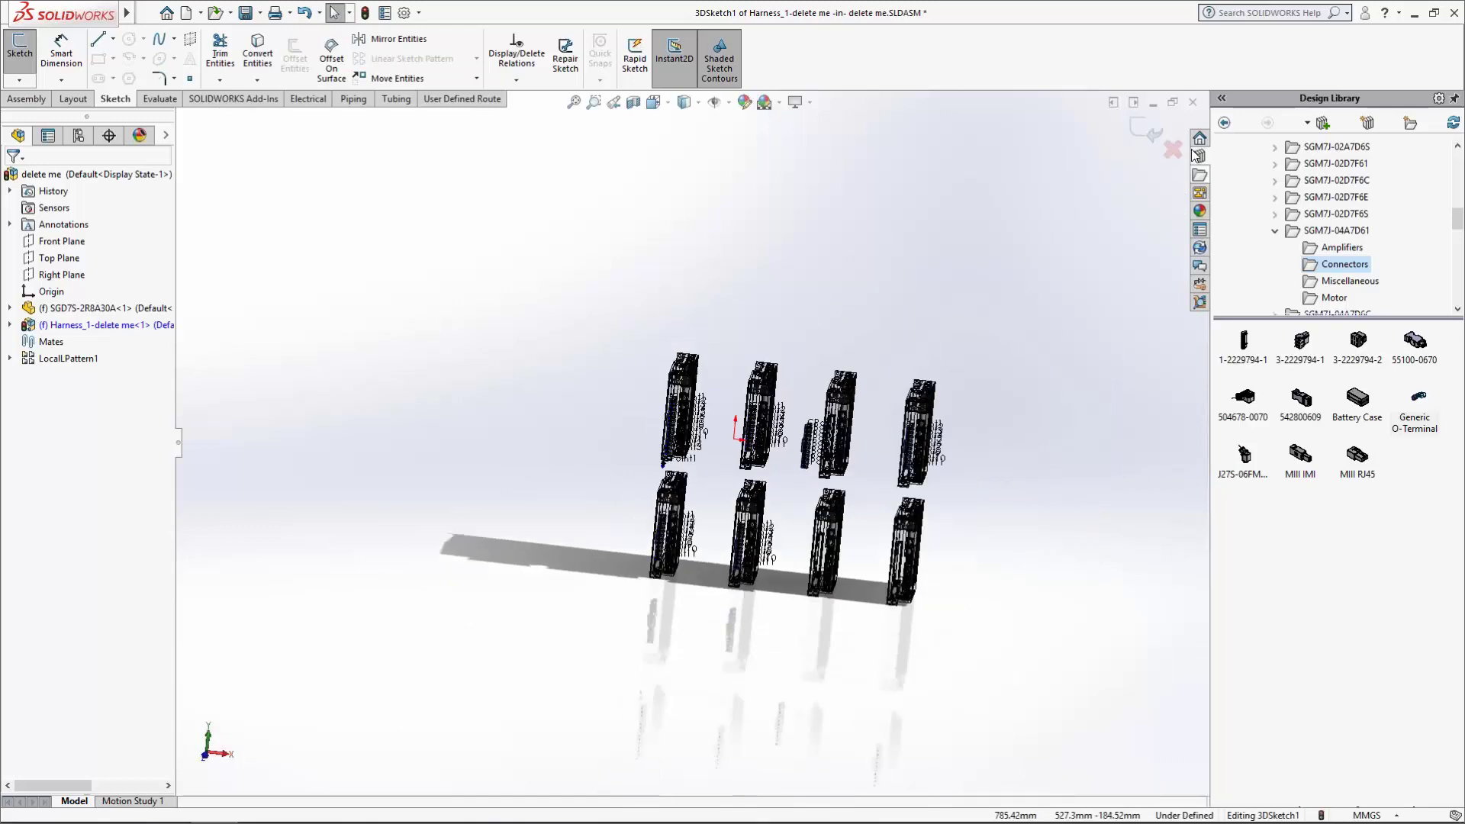
click(1168, 151)
click(713, 428)
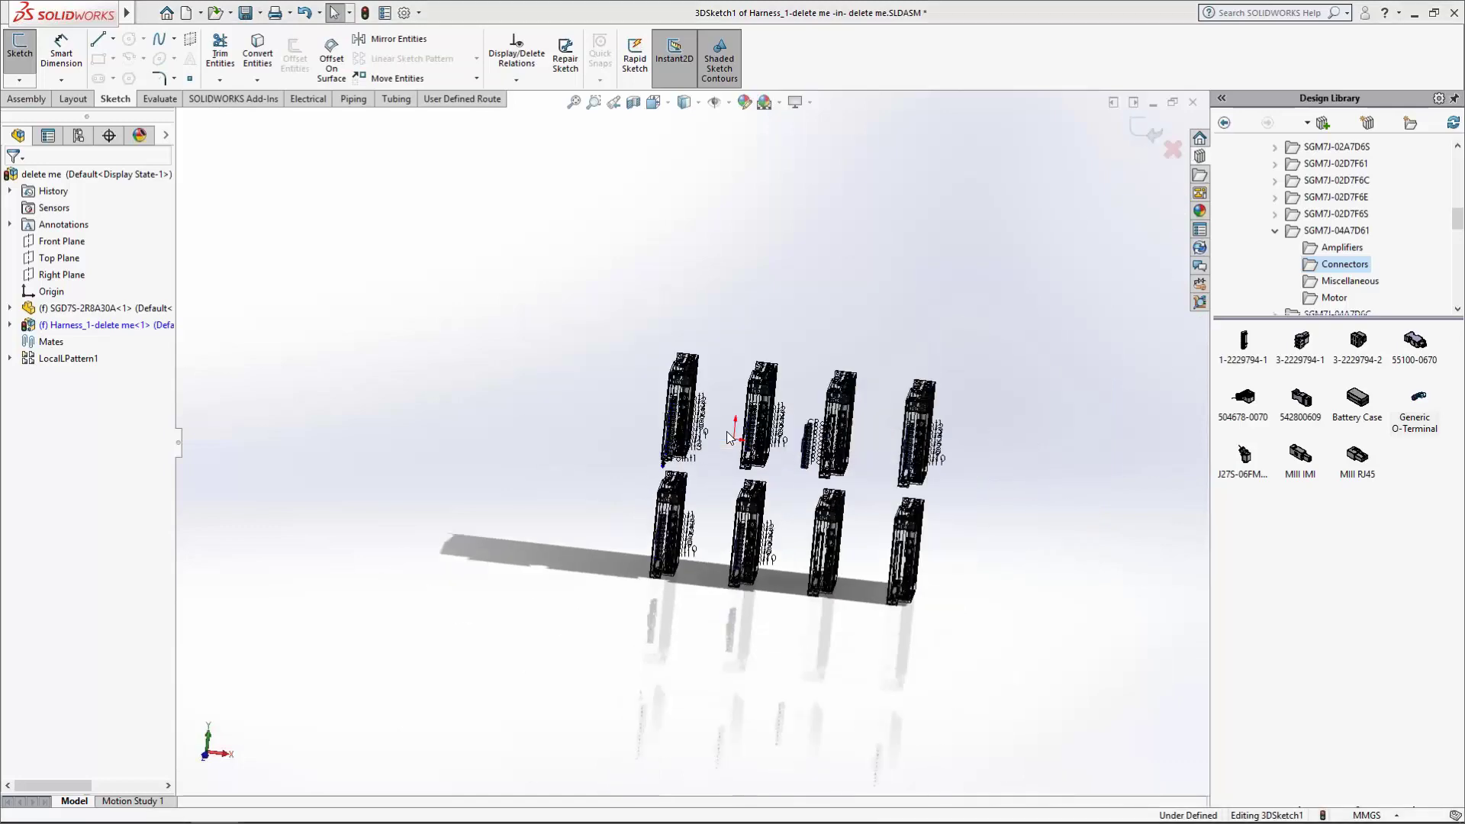
Switch to PowerPoint to check the Reference Mates / Snap Mates benefit slide, end the slide show and return to SOLIDWORKS
click(267, 811)
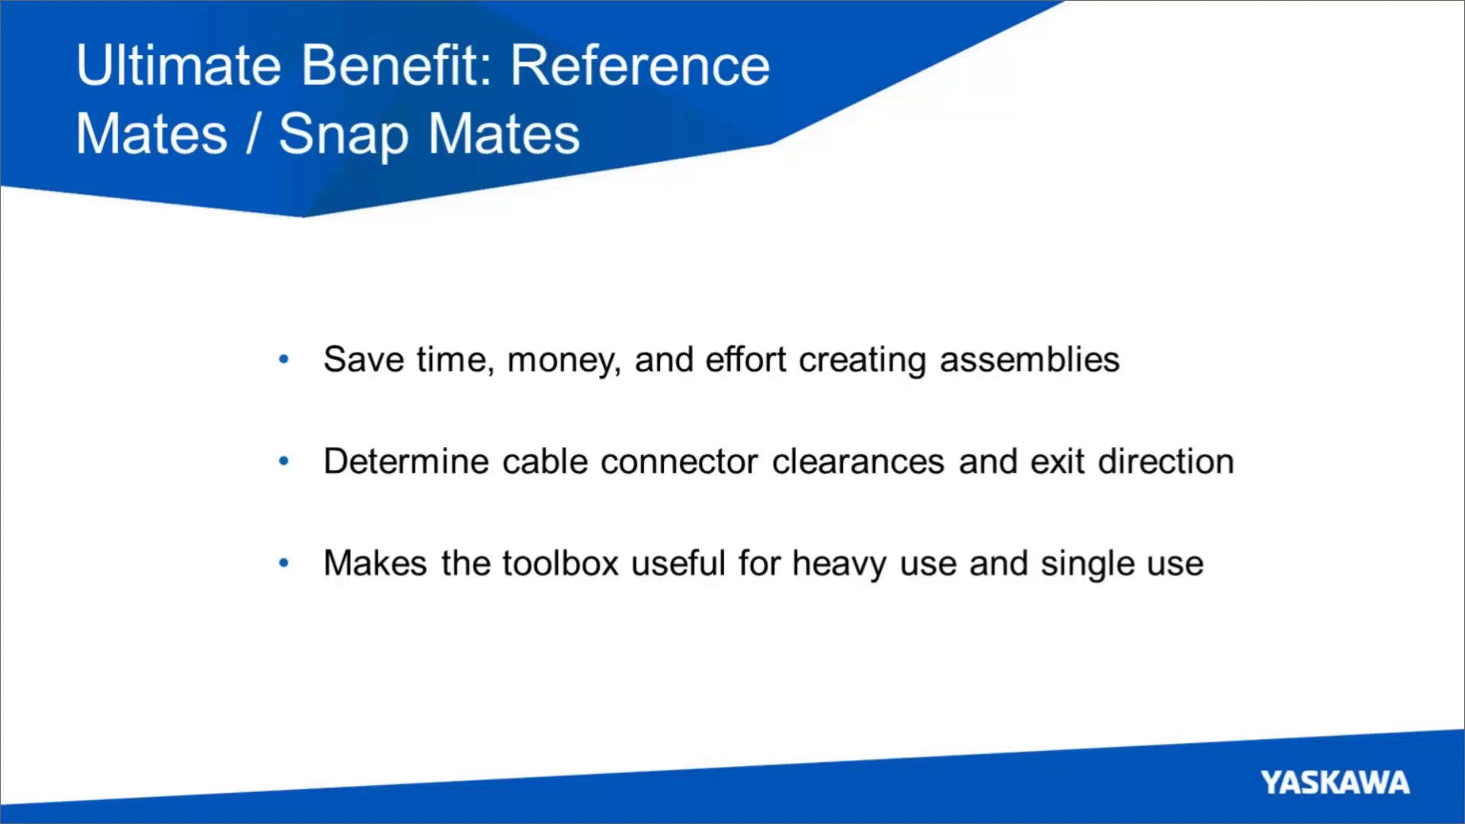
key(Escape)
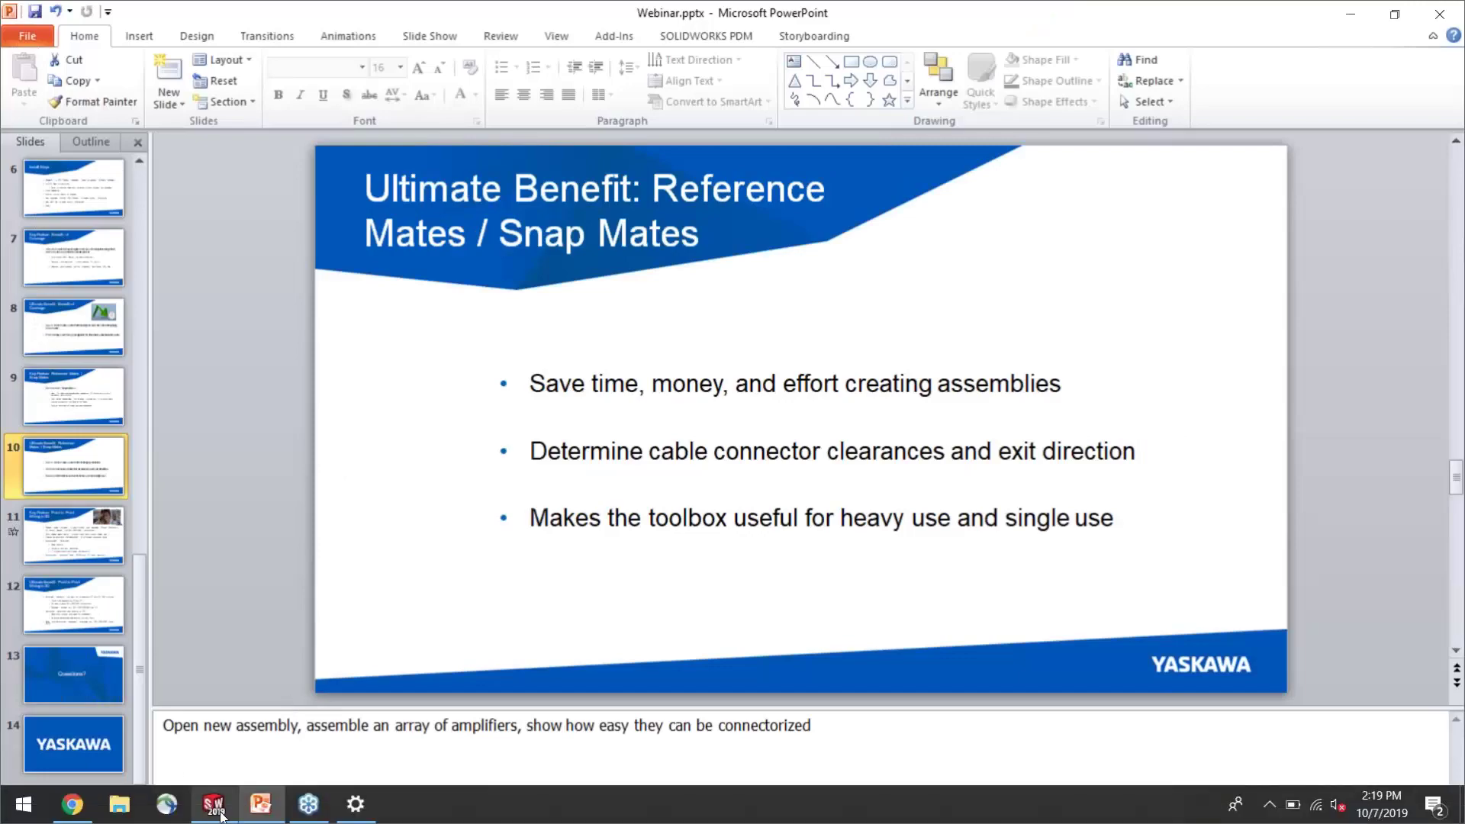
click(220, 811)
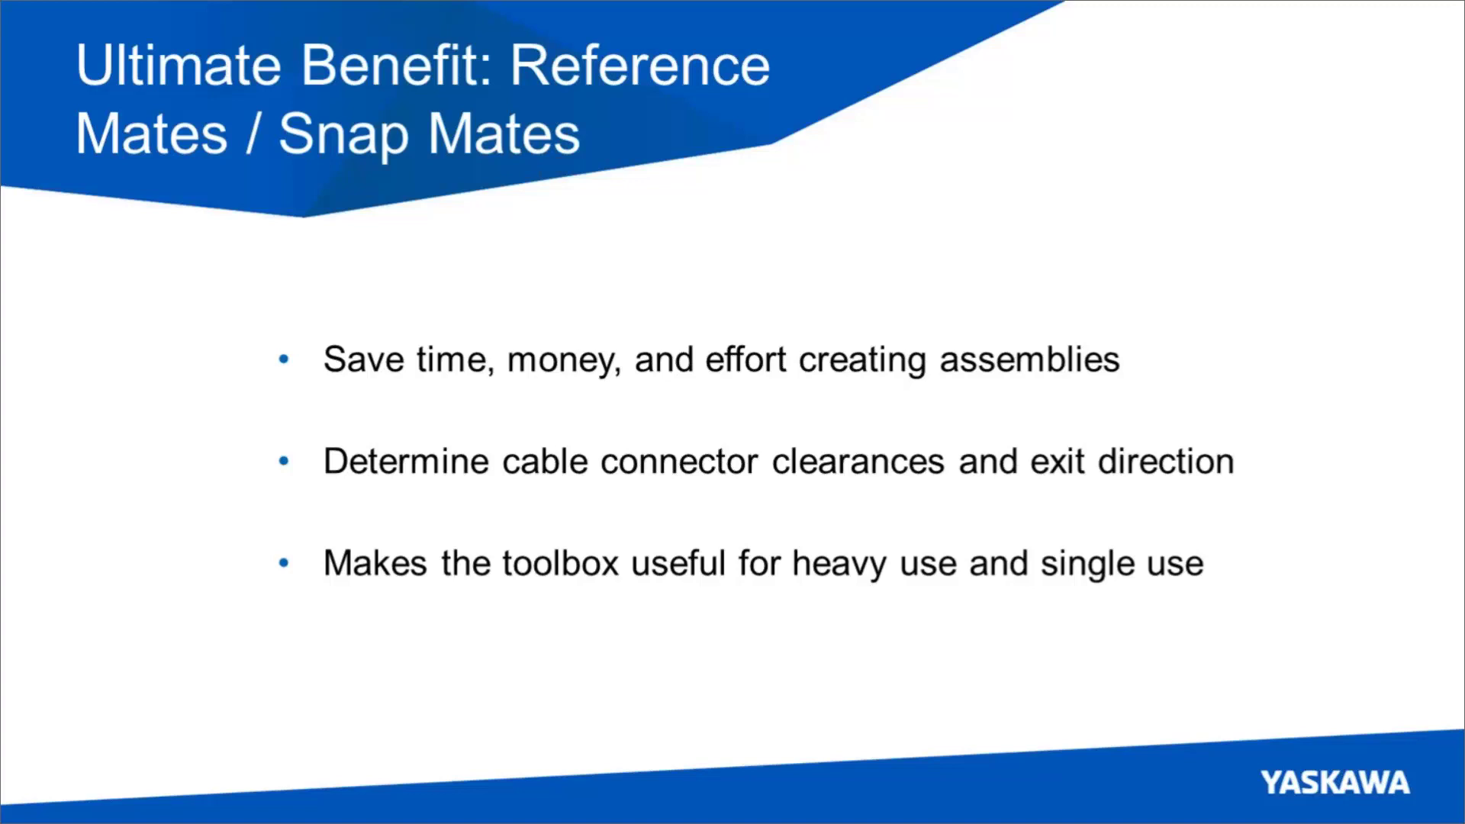
key(Escape)
click(225, 813)
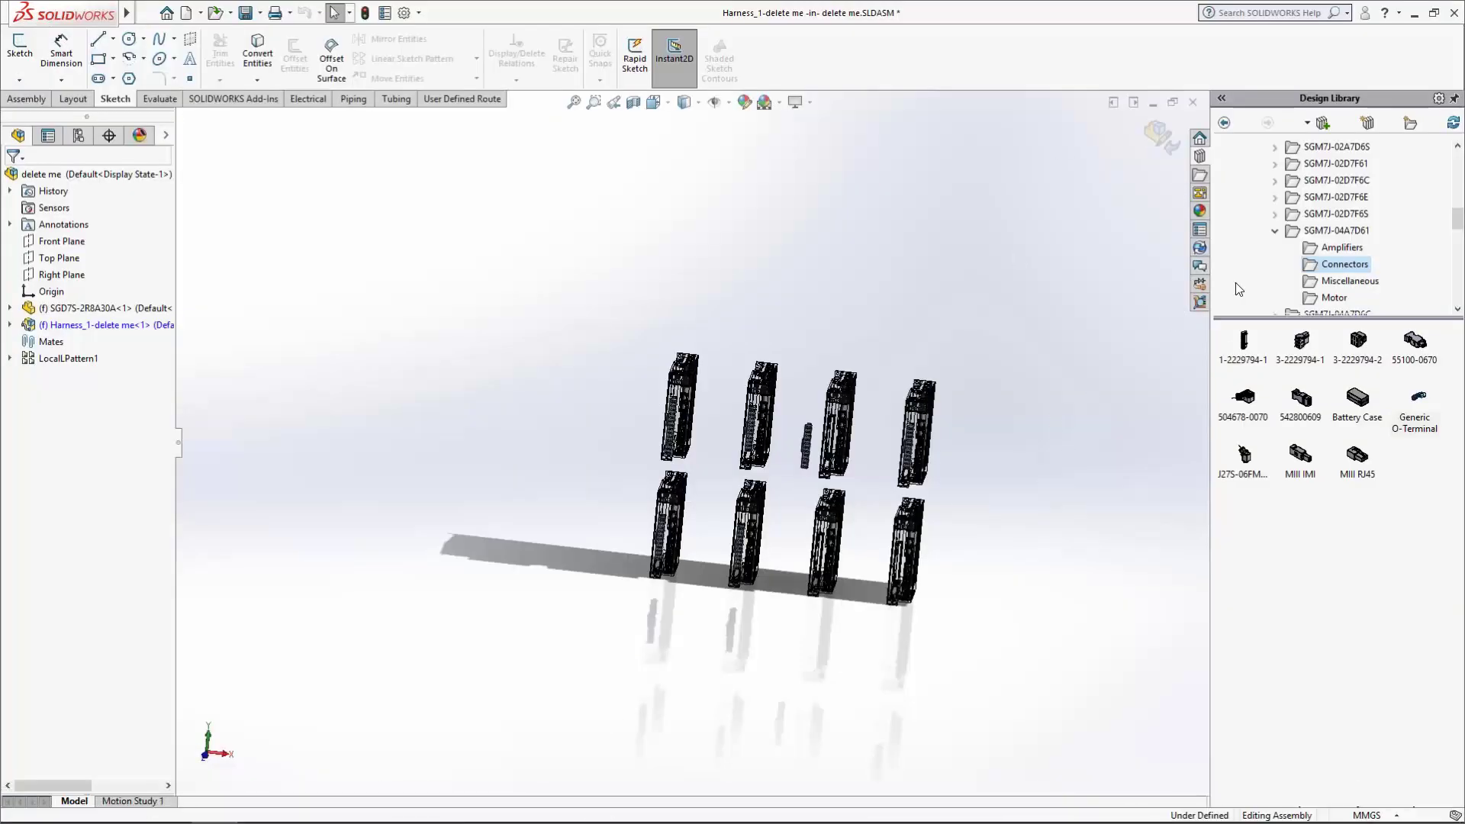
Insert motor SGM7J-04A7D61 from its Motor folder into the assembly below the amplifier array
click(1348, 300)
scroll(965, 490, up, 5)
drag(1244, 341, 717, 592)
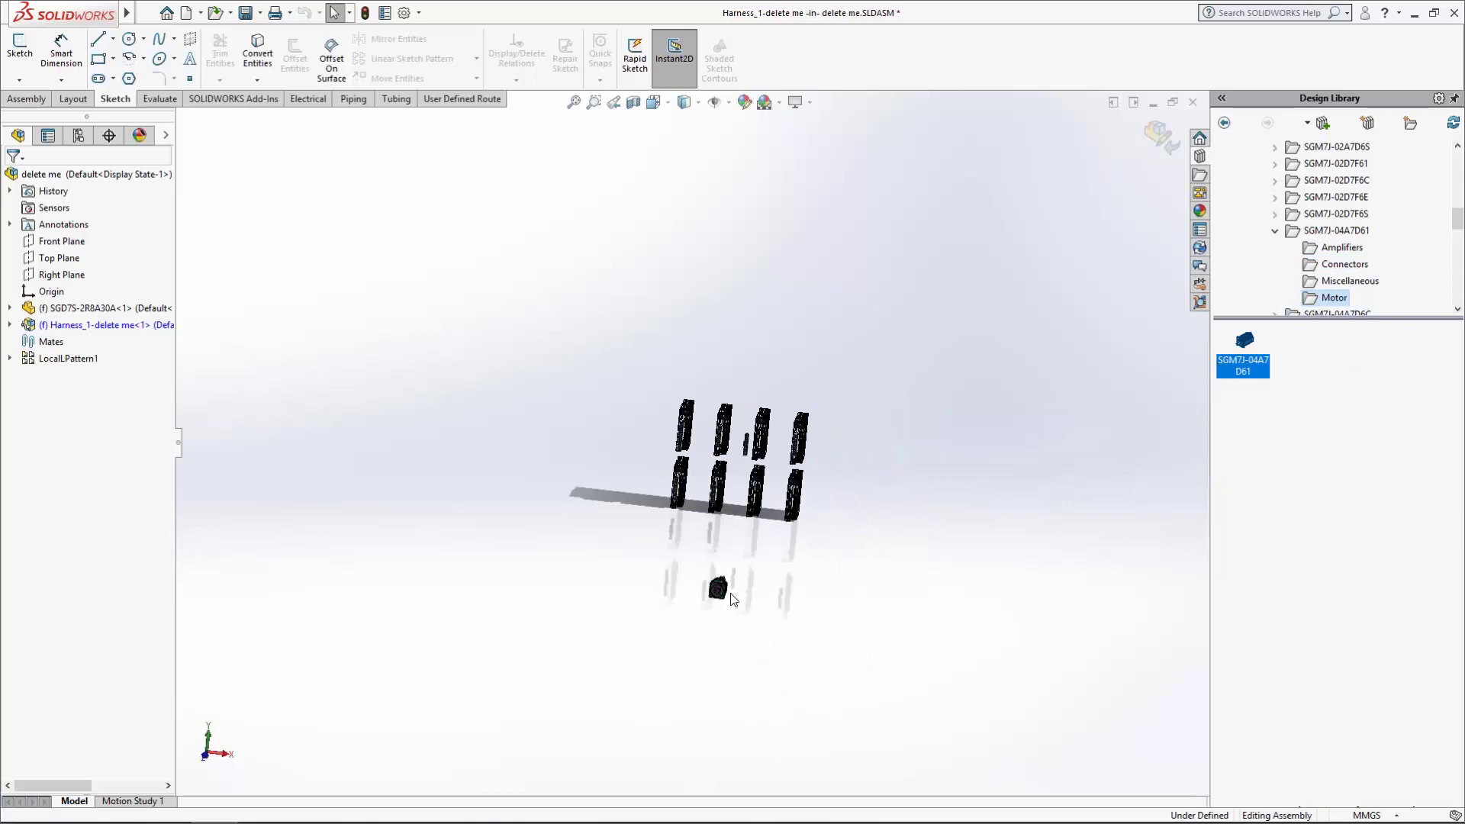
Try to snap connector J27S-06FMH-7KL-M-CF onto the connection port on top of the SGM7J-04A7D61 motor
scroll(725, 592, down, 5)
key(Escape)
scroll(756, 580, down, 2)
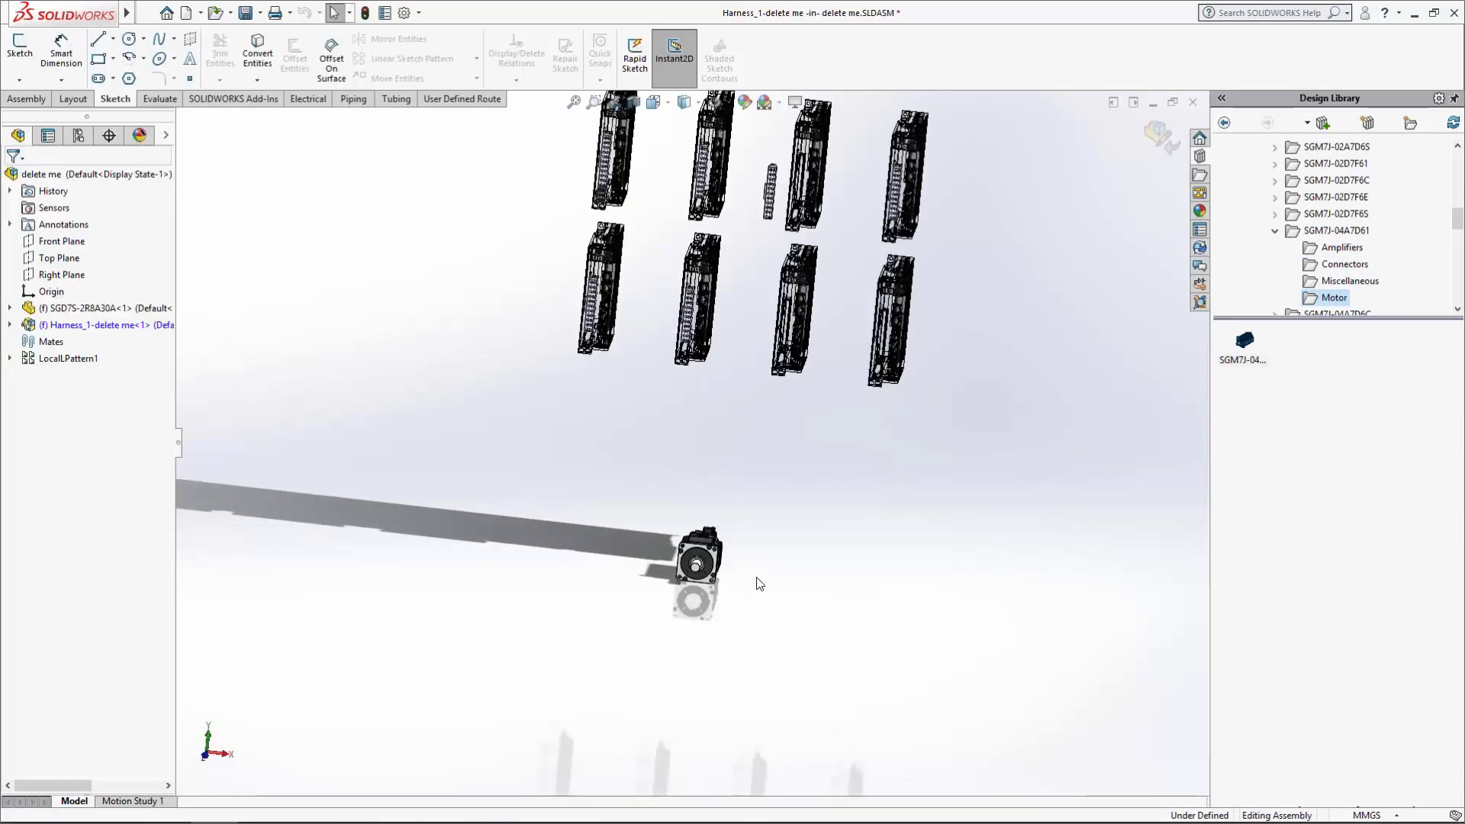
middle_drag(671, 594, 610, 630)
scroll(693, 537, down, 5)
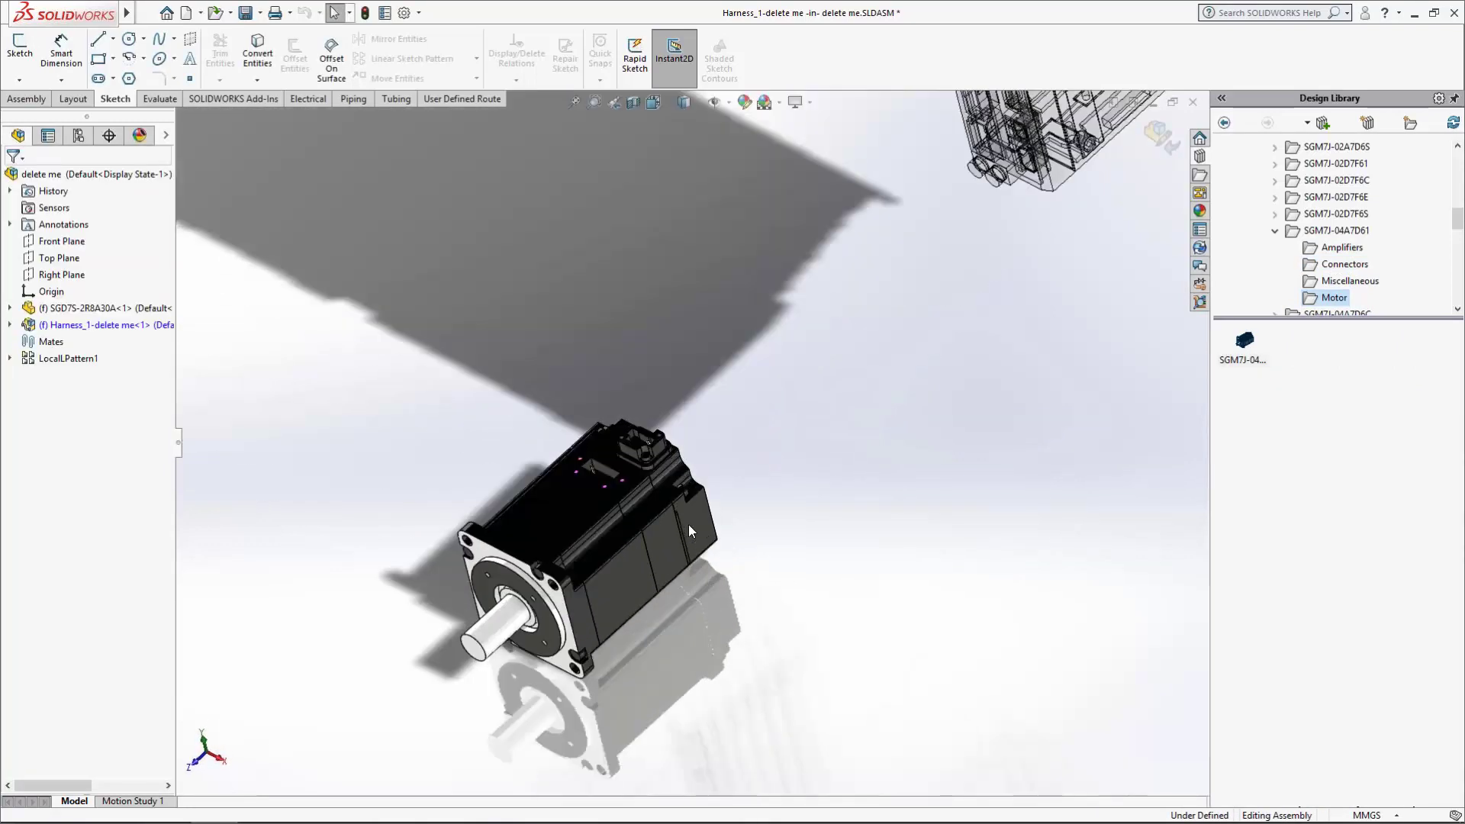
click(1357, 269)
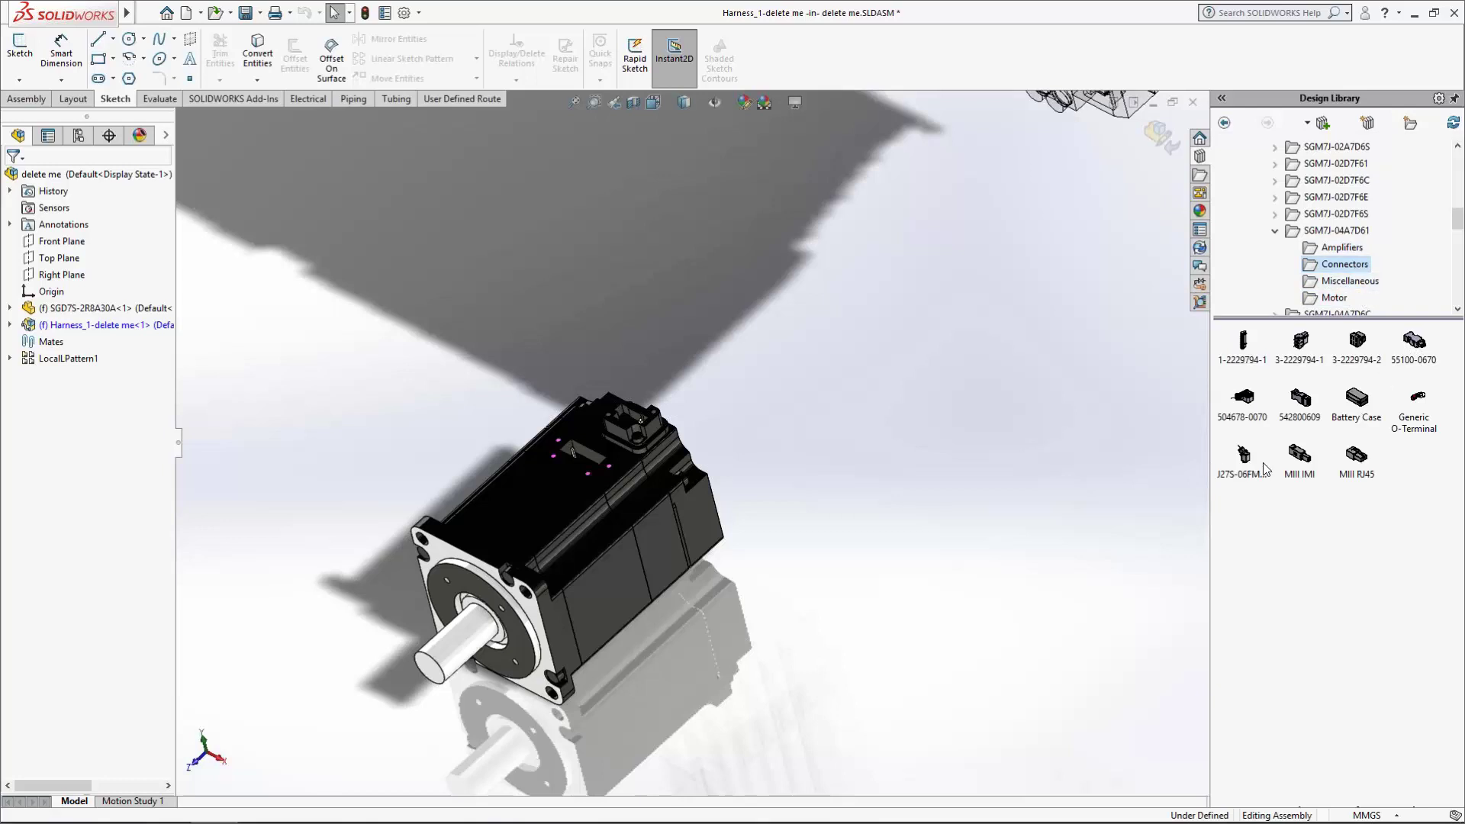
mouse_move(1244, 456)
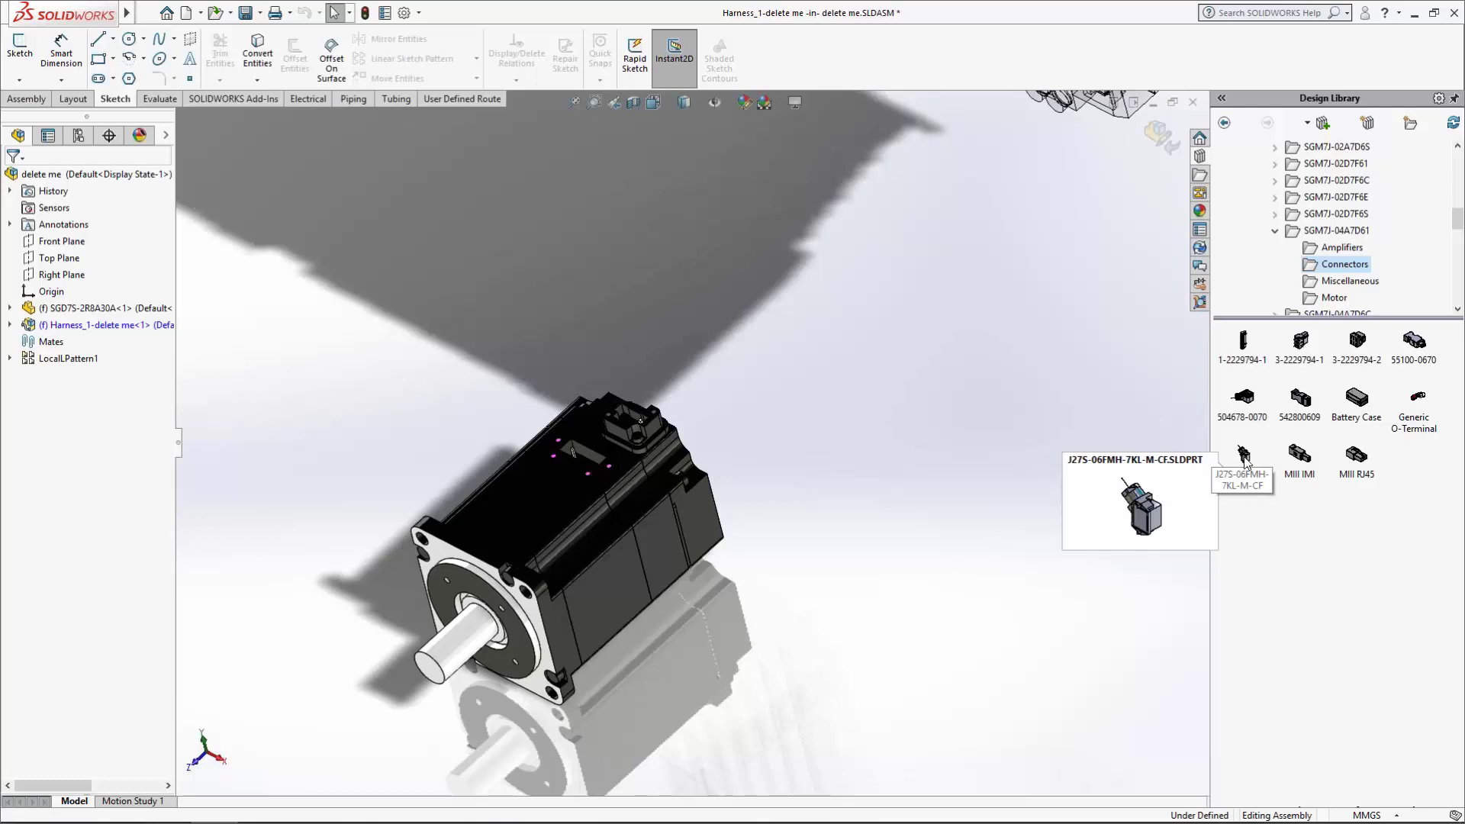
drag(1253, 471, 607, 390)
drag(563, 420, 577, 445)
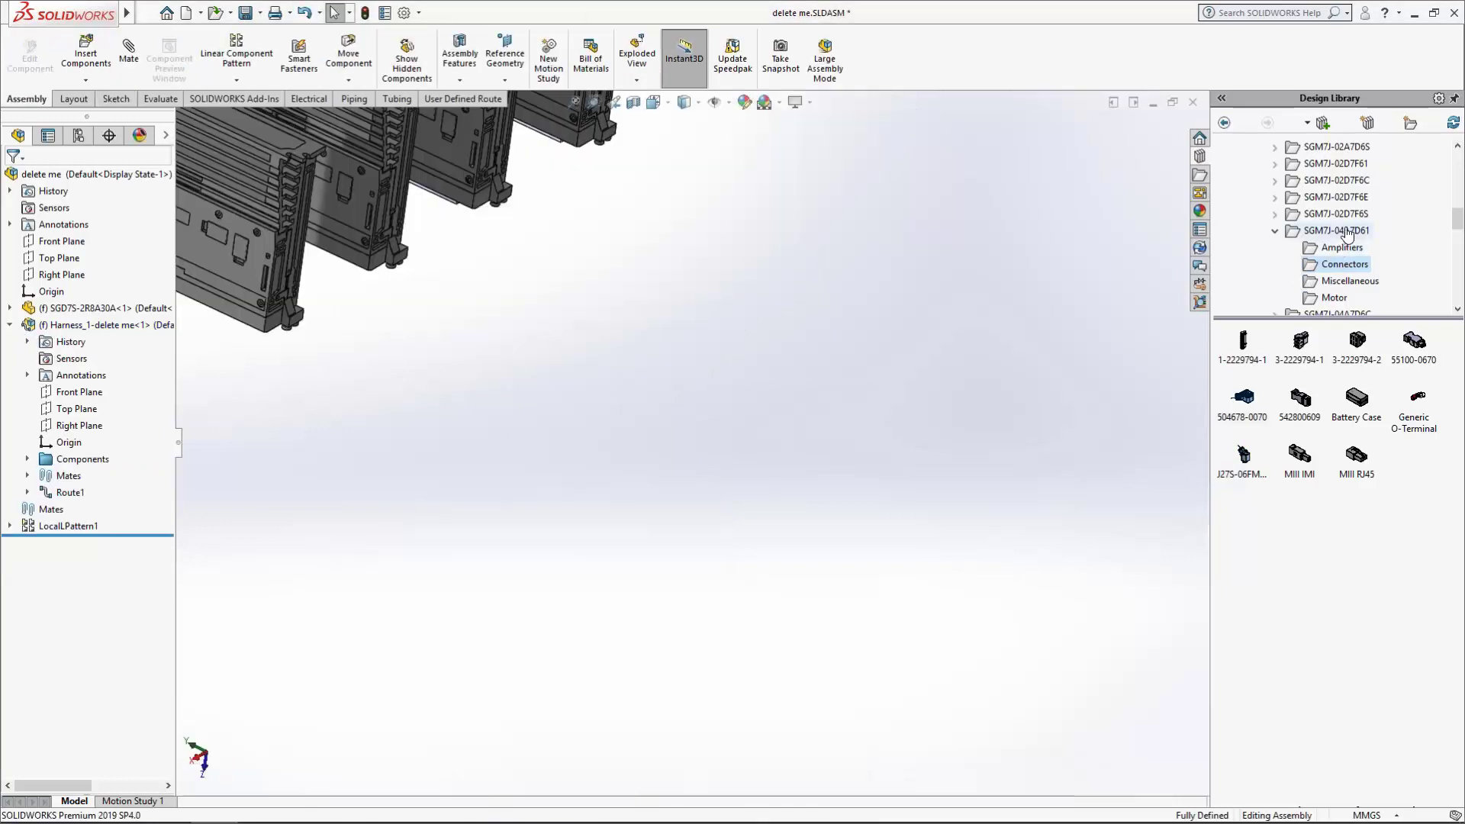
Insert one SGM7J-01A7D6E motor from its Motor folder into the open space beside the amplifiers and rotate it to expose its connector ports
click(1345, 216)
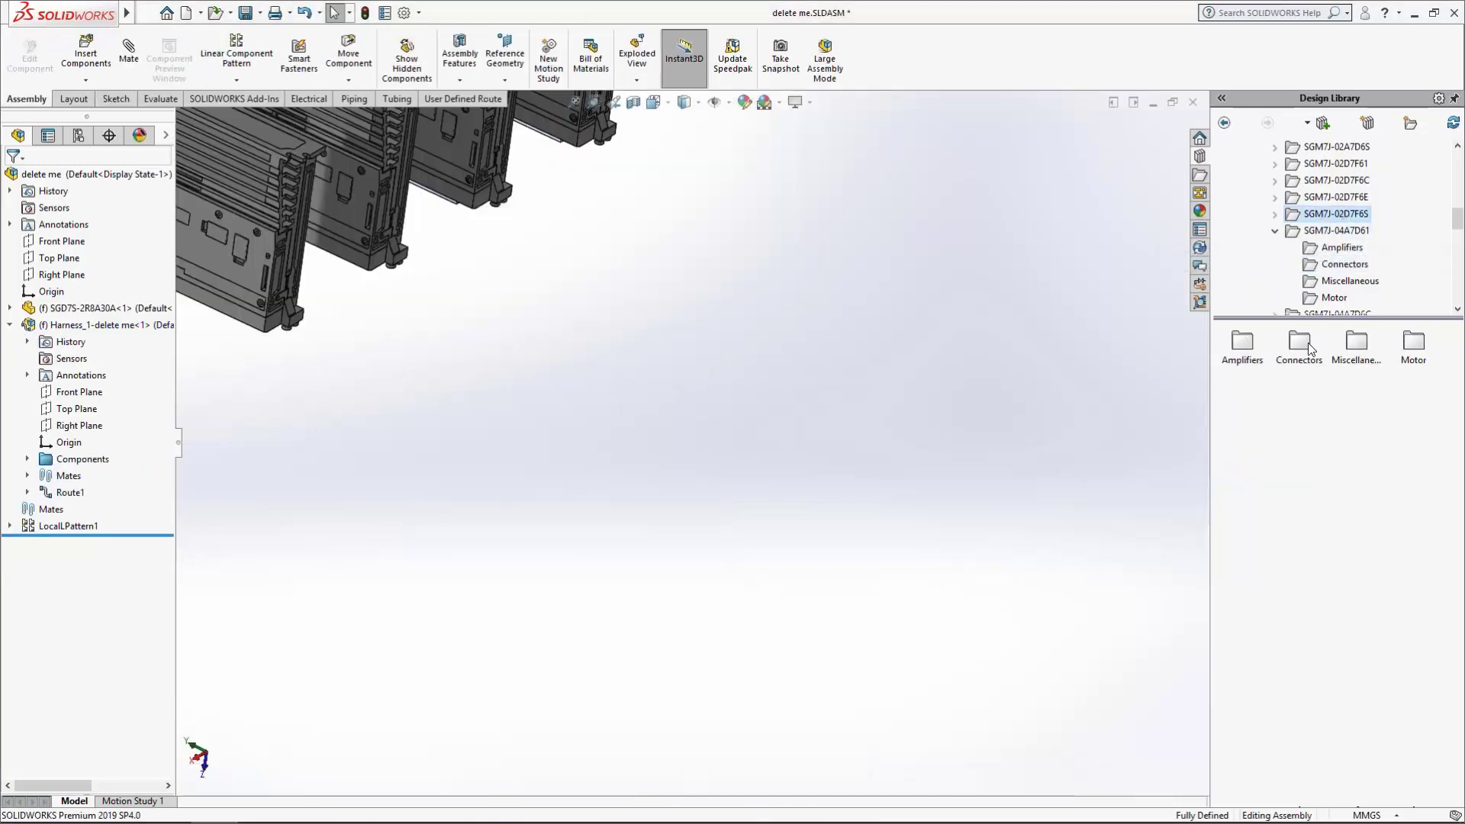
double_click(1414, 345)
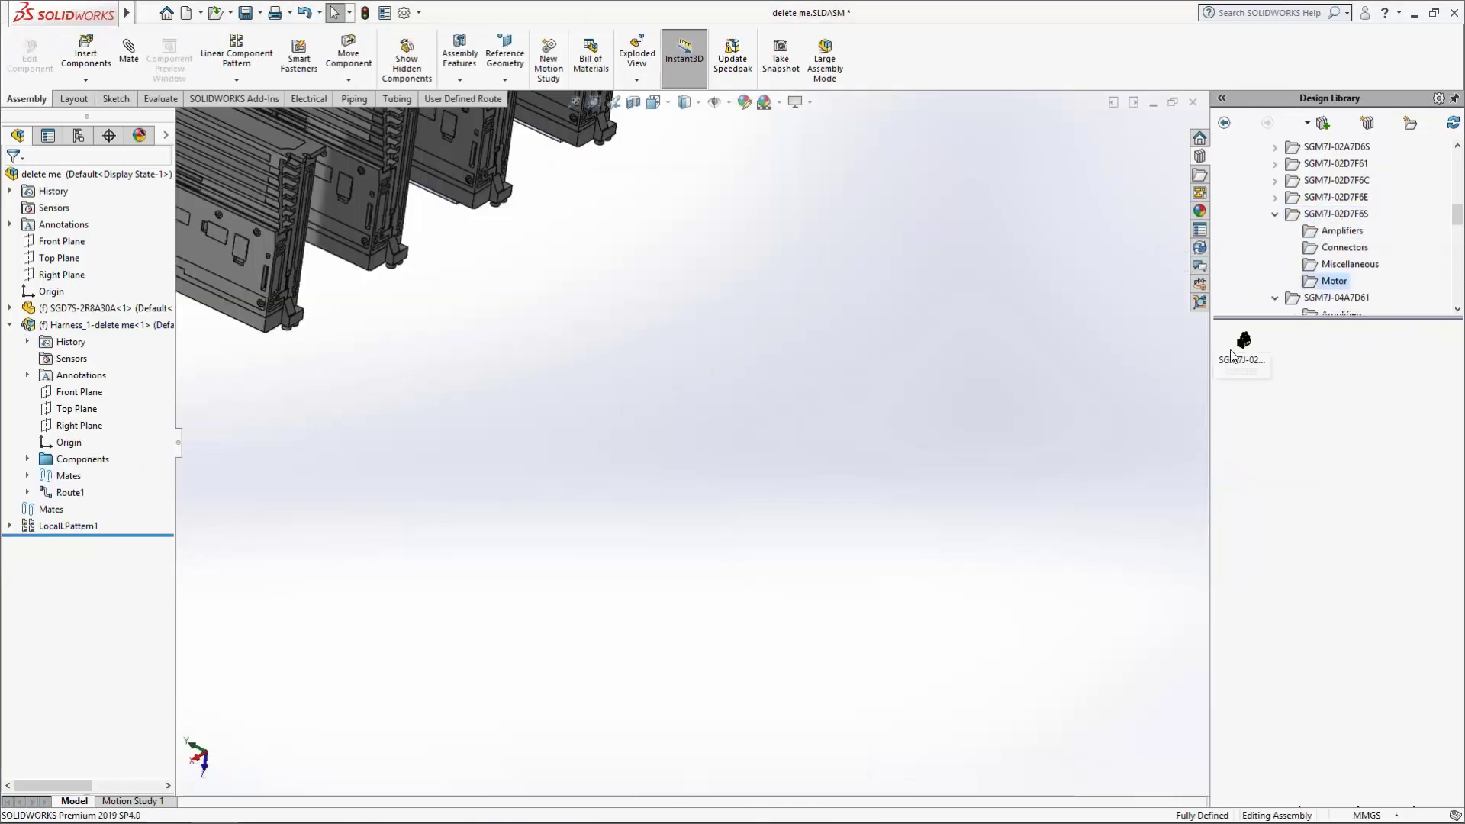
scroll(1335, 204, up, 2)
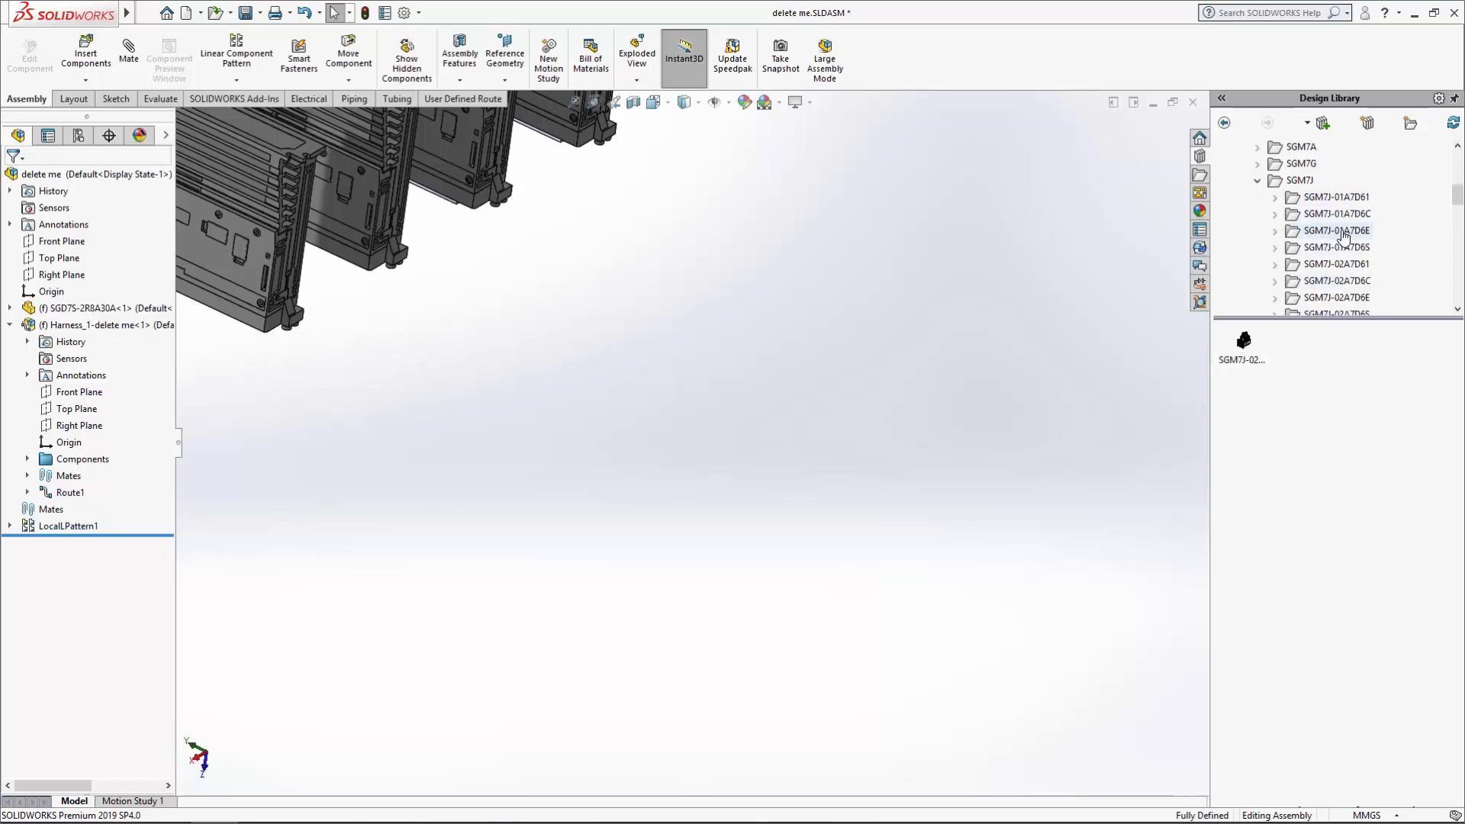
click(1342, 234)
click(1413, 341)
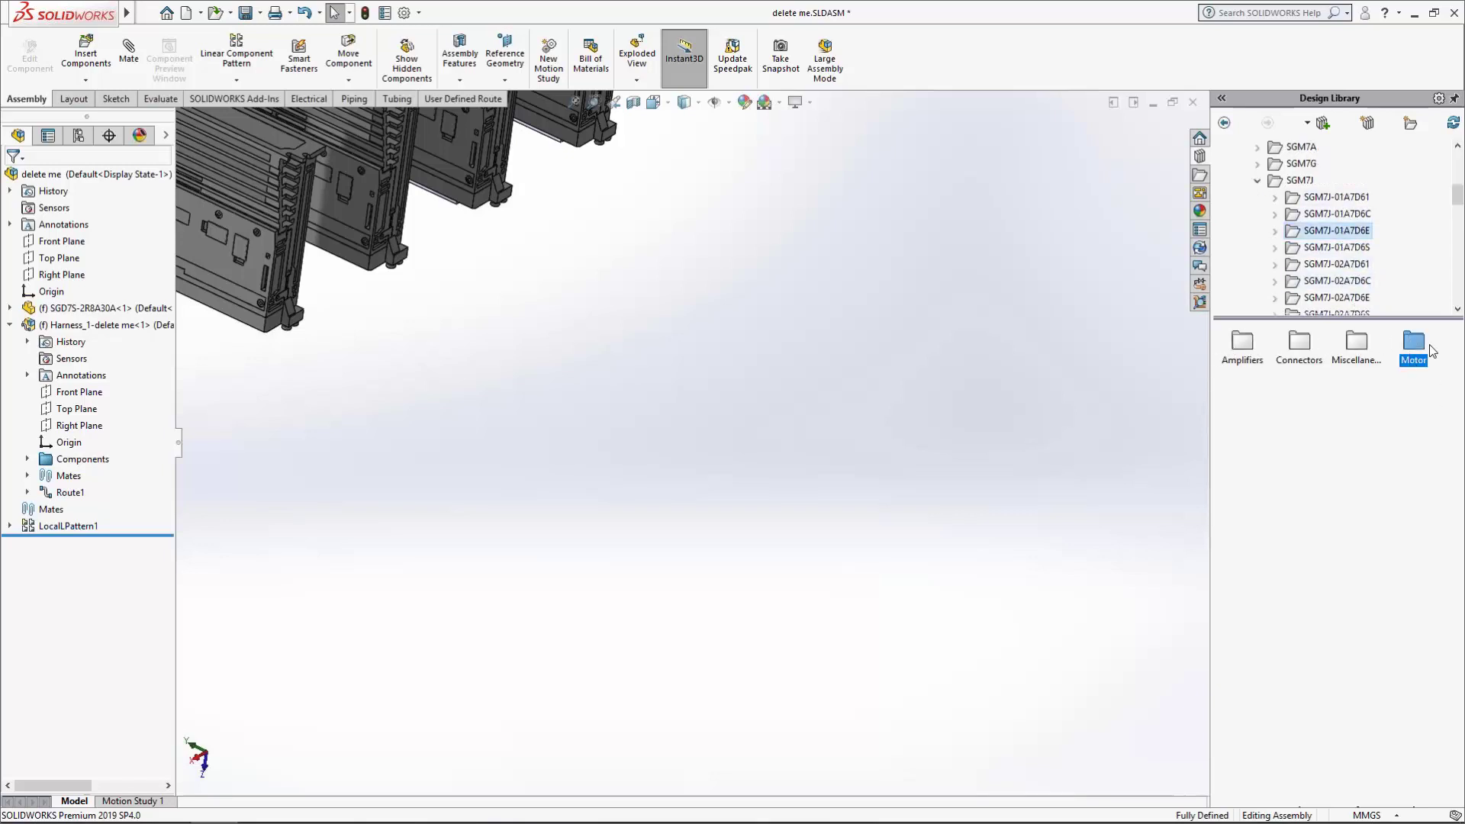
double_click(1411, 343)
drag(1258, 367, 595, 527)
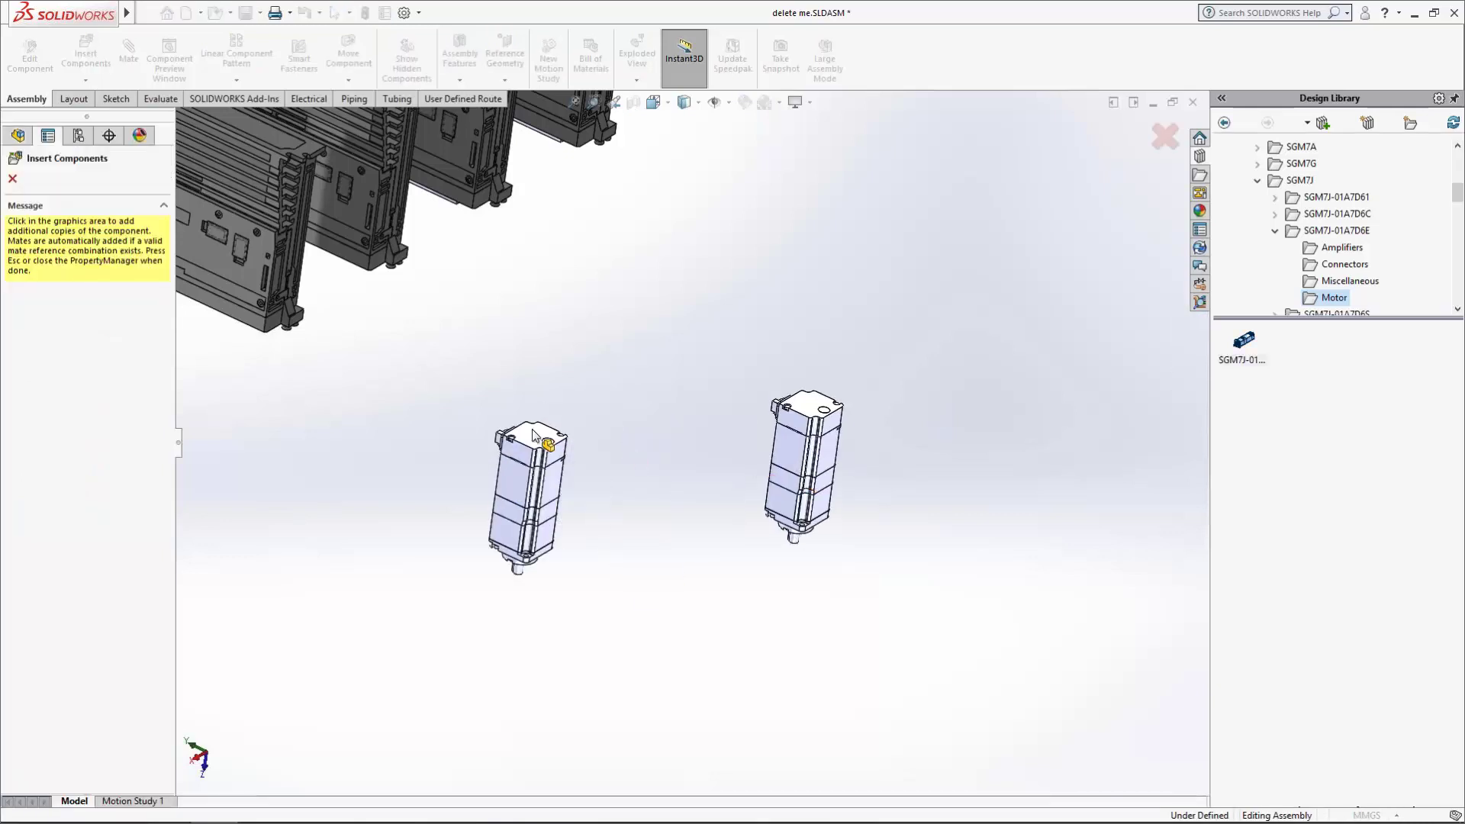
key(Escape)
right_drag(537, 444, 873, 422)
Snap connector J17S-06FMH-7KL-M-CF onto the SGM7J-01A7D6E motor and cancel creating a new route subassembly
click(1344, 265)
drag(1251, 461, 533, 516)
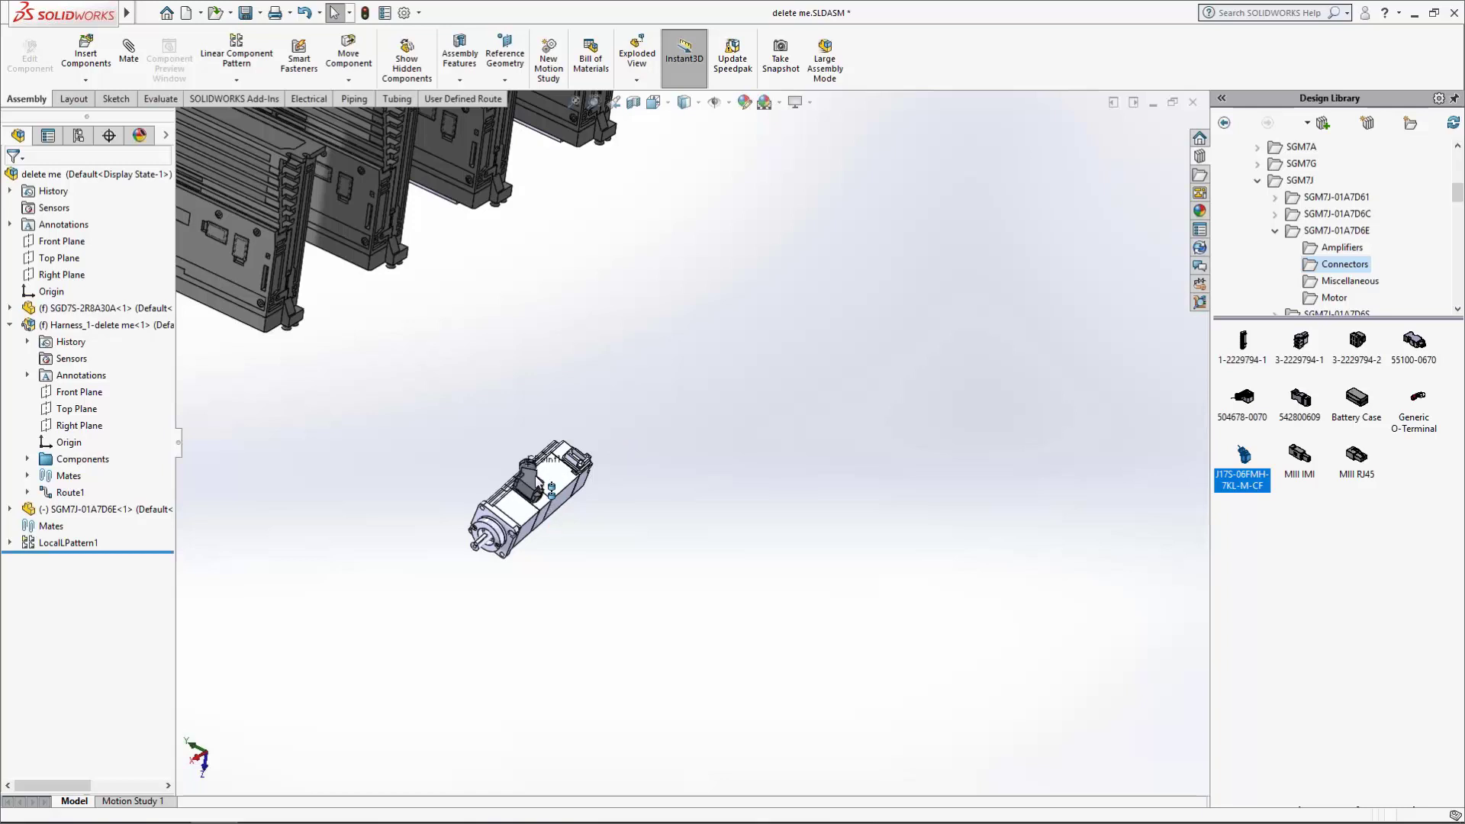
drag(545, 473, 545, 474)
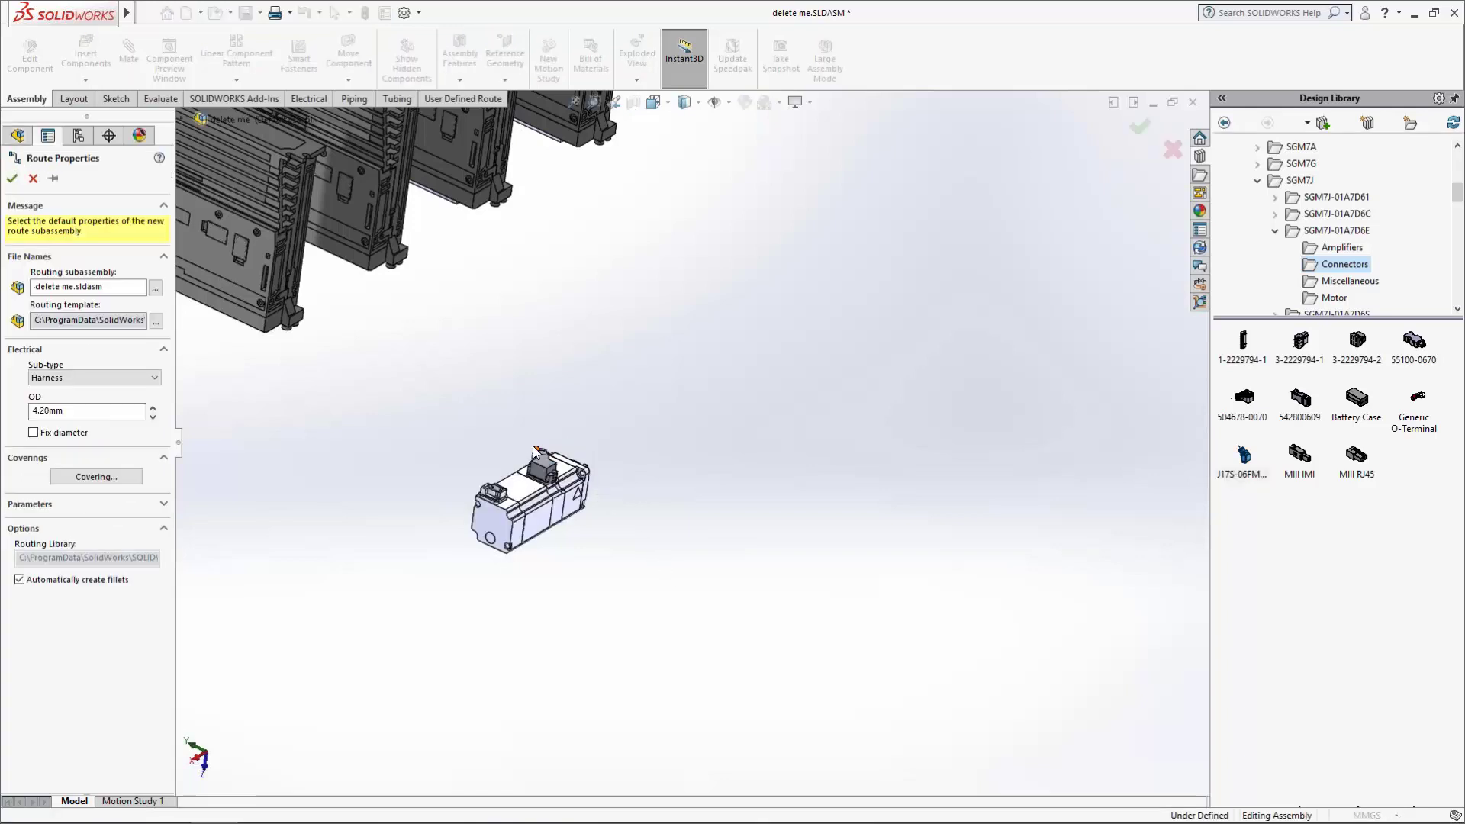
scroll(508, 450, down, 4)
middle_drag(582, 529, 563, 578)
scroll(563, 578, up, 5)
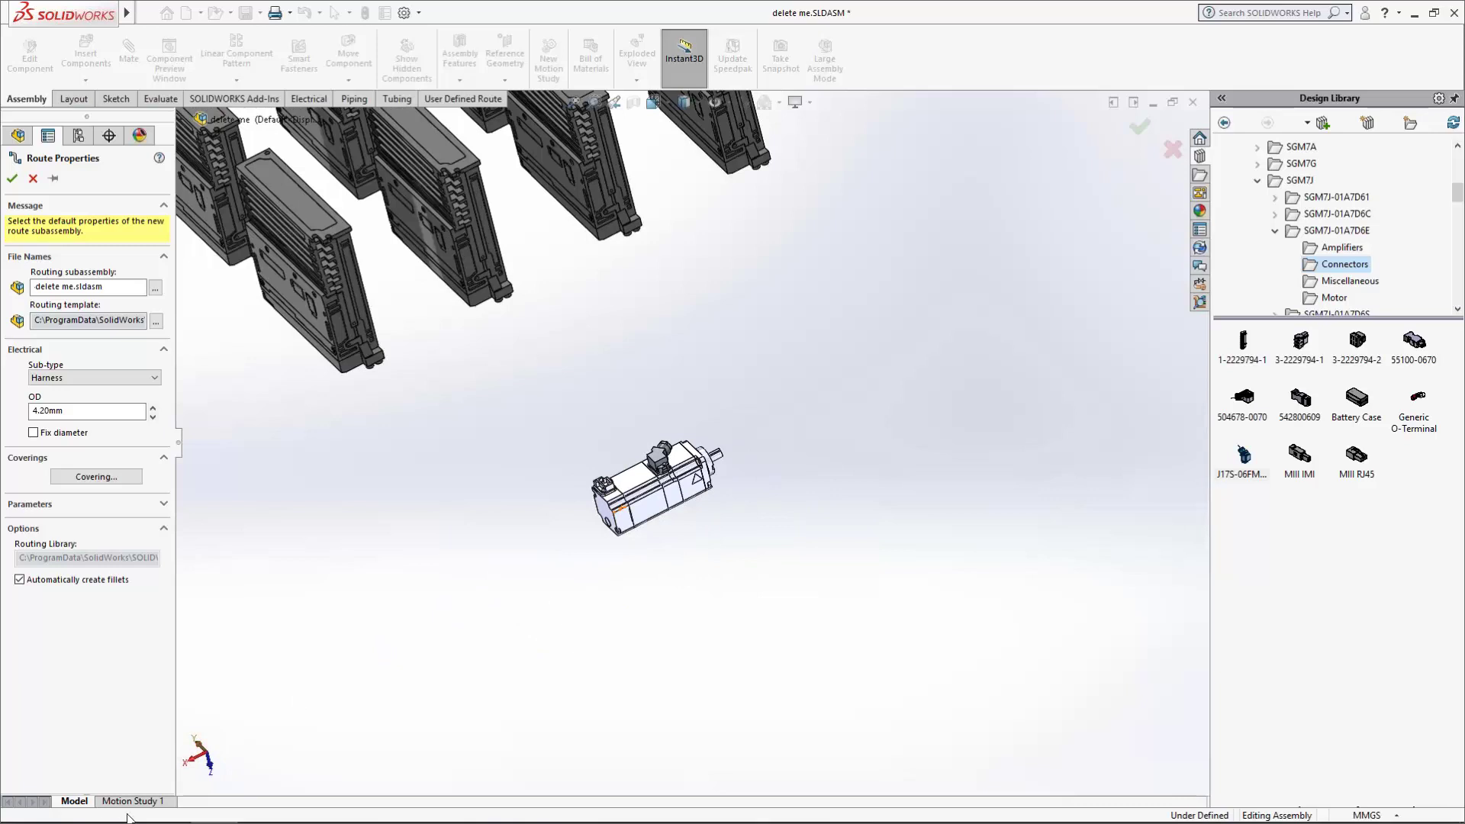
key(Escape)
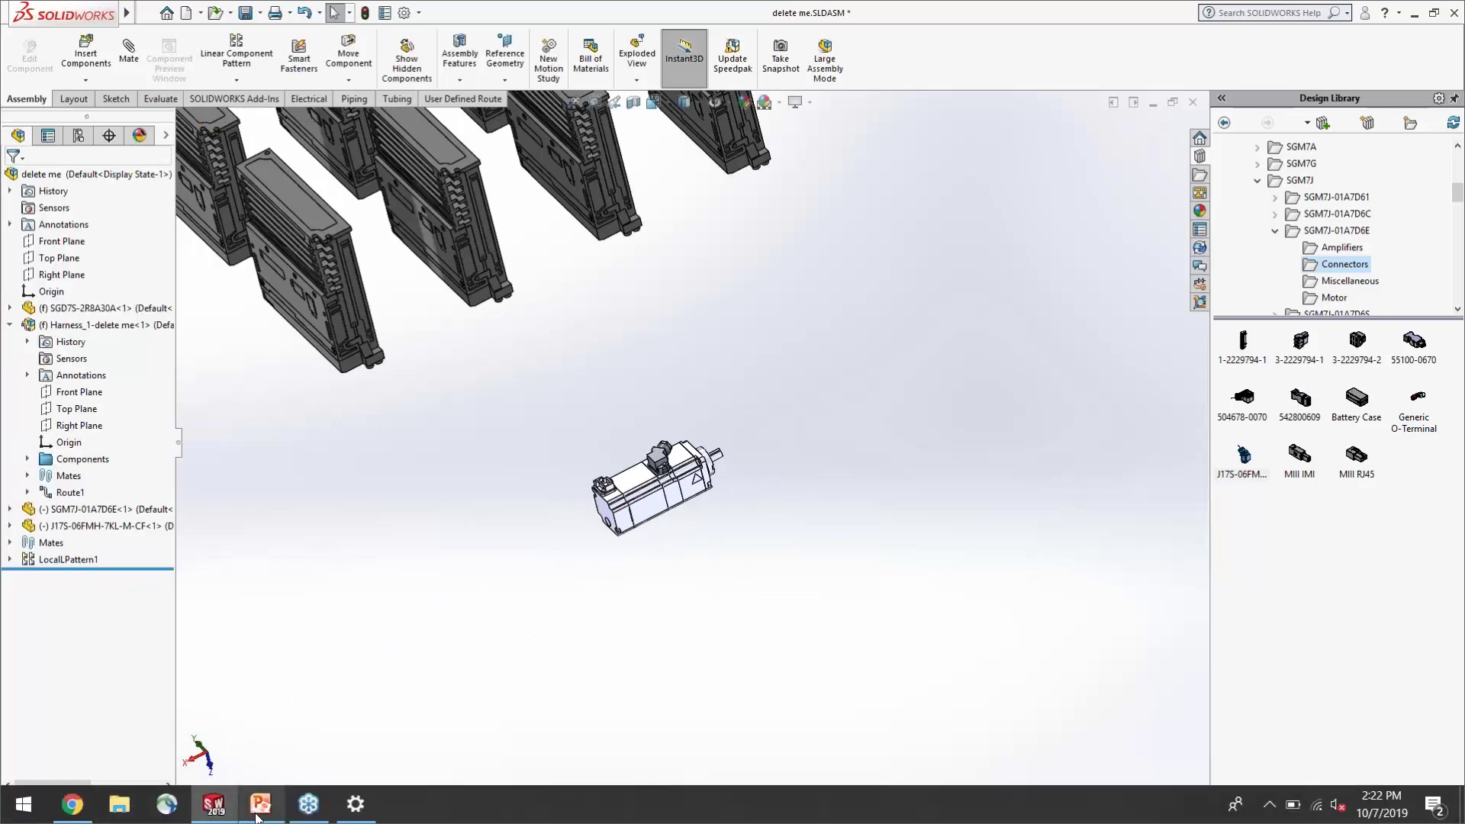
Switch to PowerPoint and start the slide show from the Reference Mates / Snap Mates benefit slide
click(261, 813)
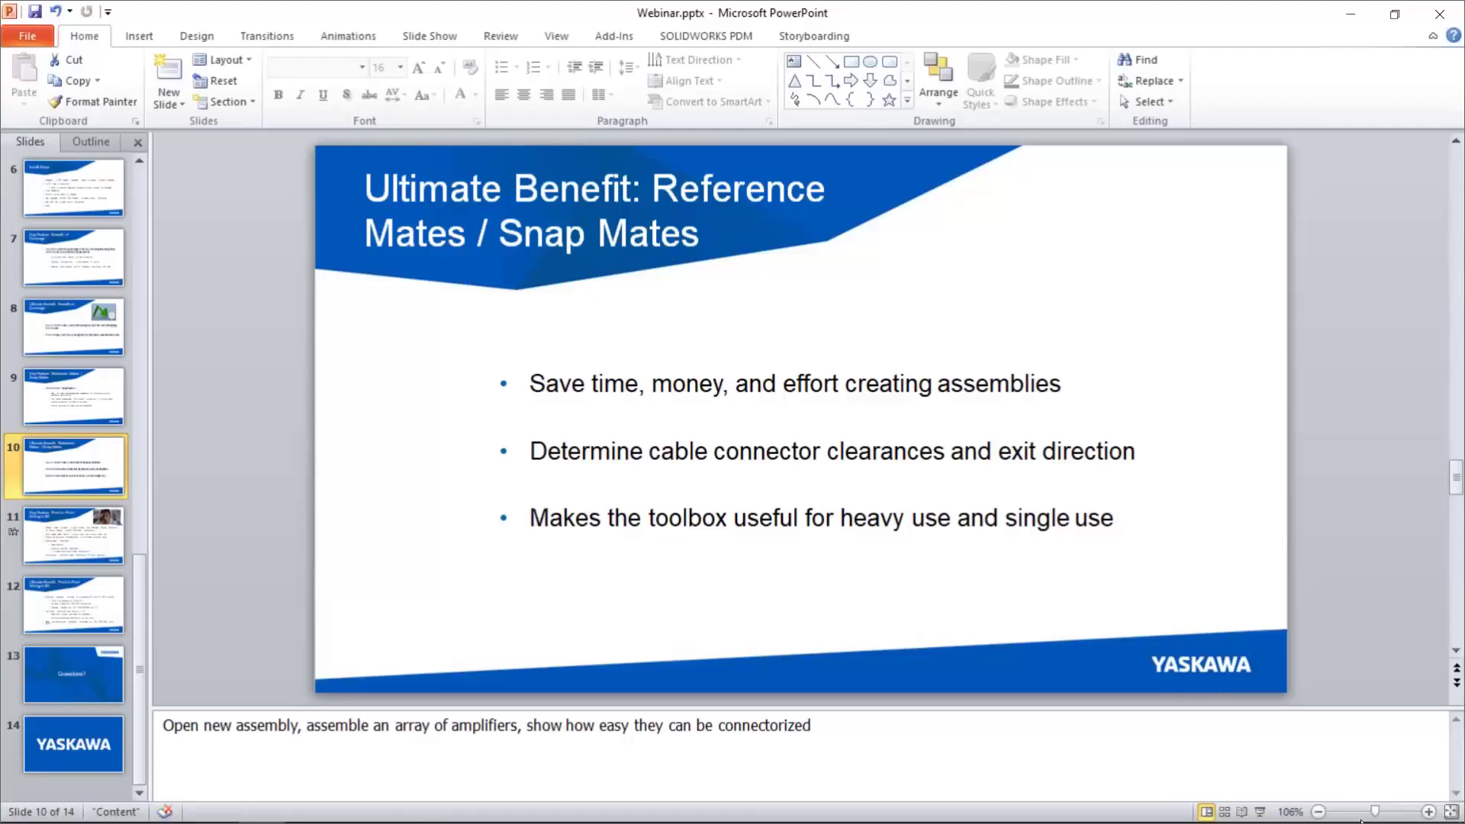
click(1260, 812)
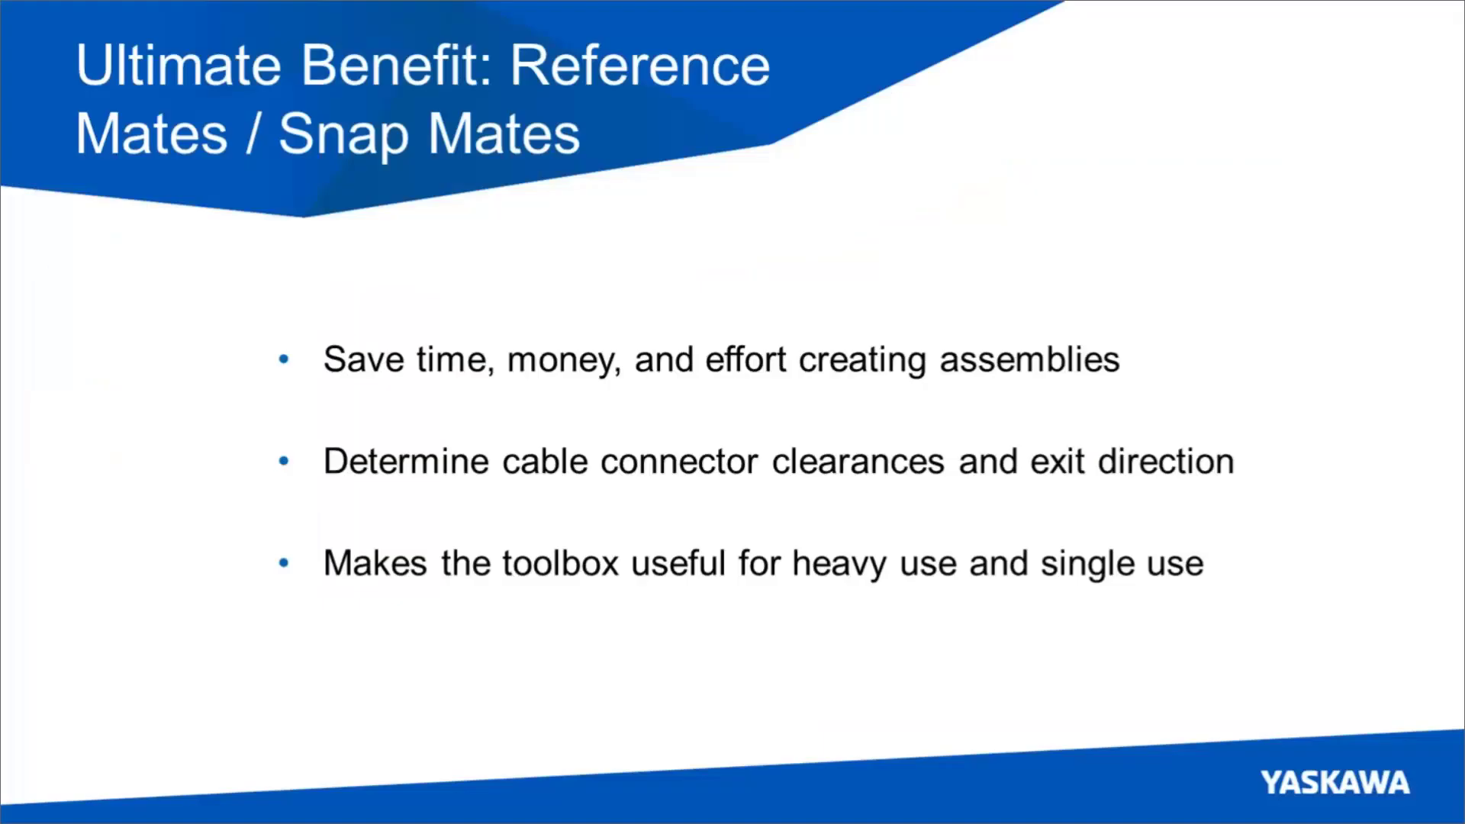
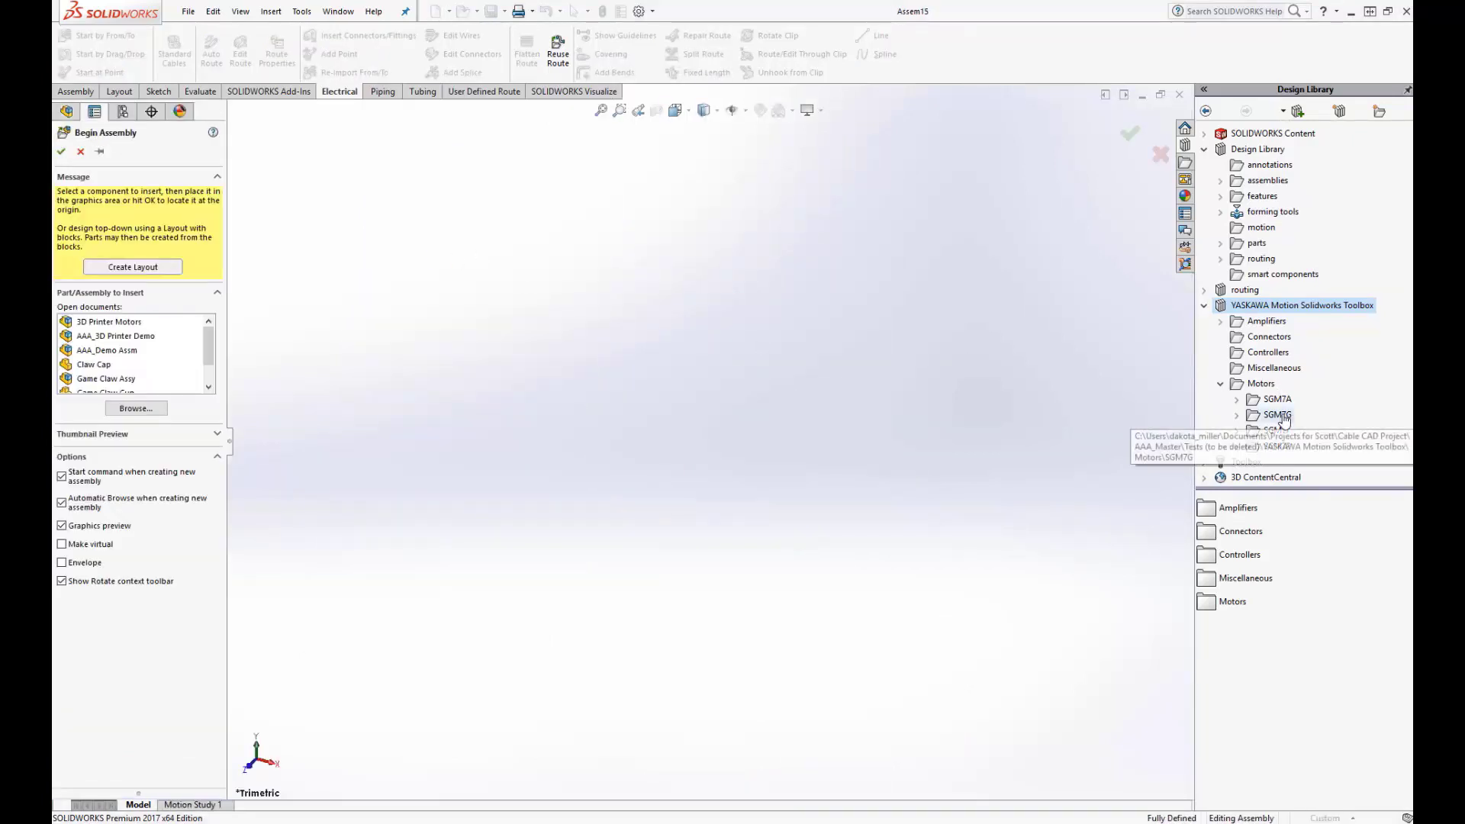
Insert one SGM7J-02A7D6E motor from its SGM7J Motor folder as the first component of the new assembly
click(1243, 432)
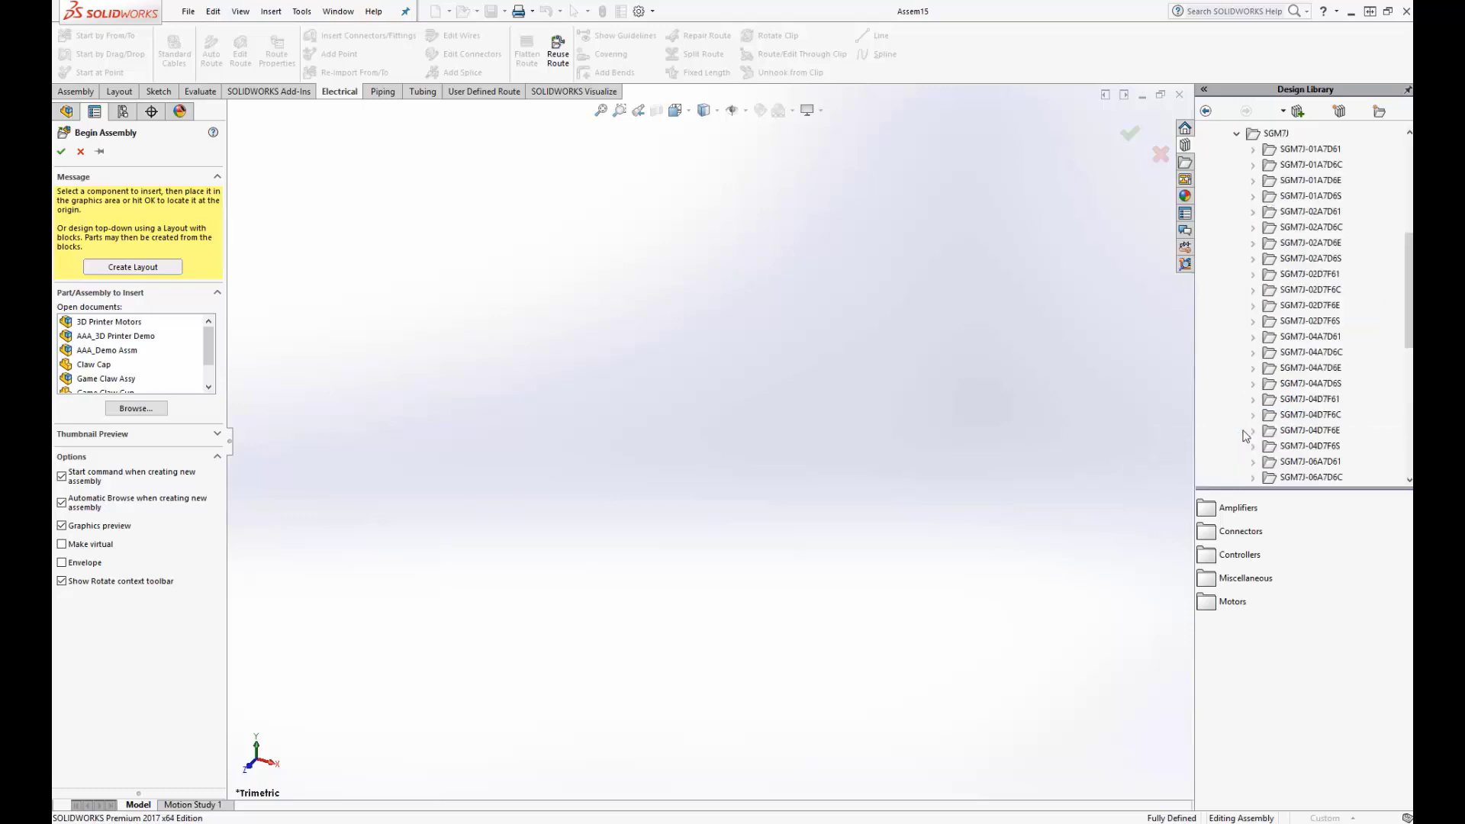
click(1253, 243)
click(1308, 305)
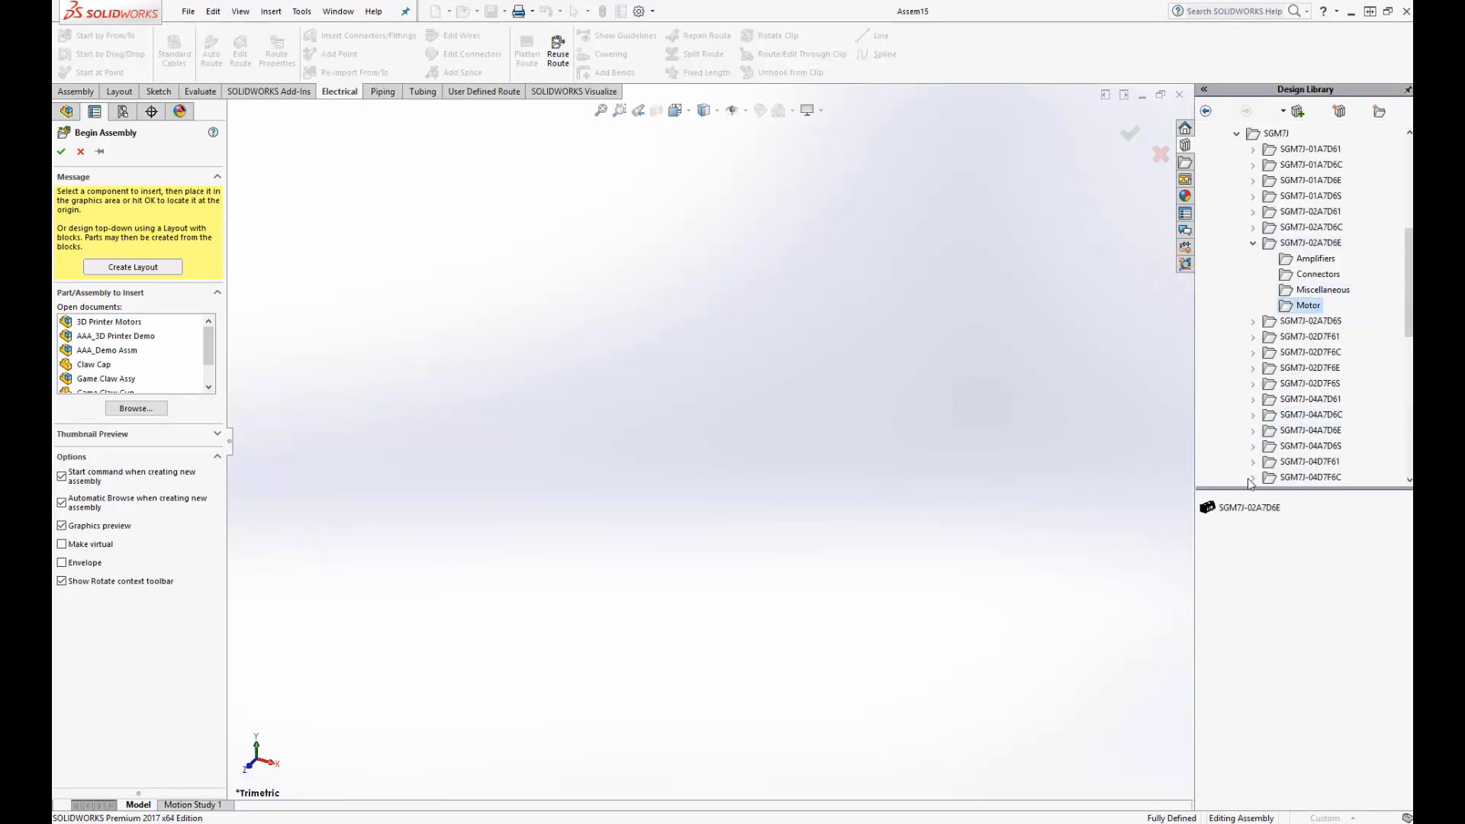
drag(1206, 506, 753, 479)
scroll(877, 422, up, 3)
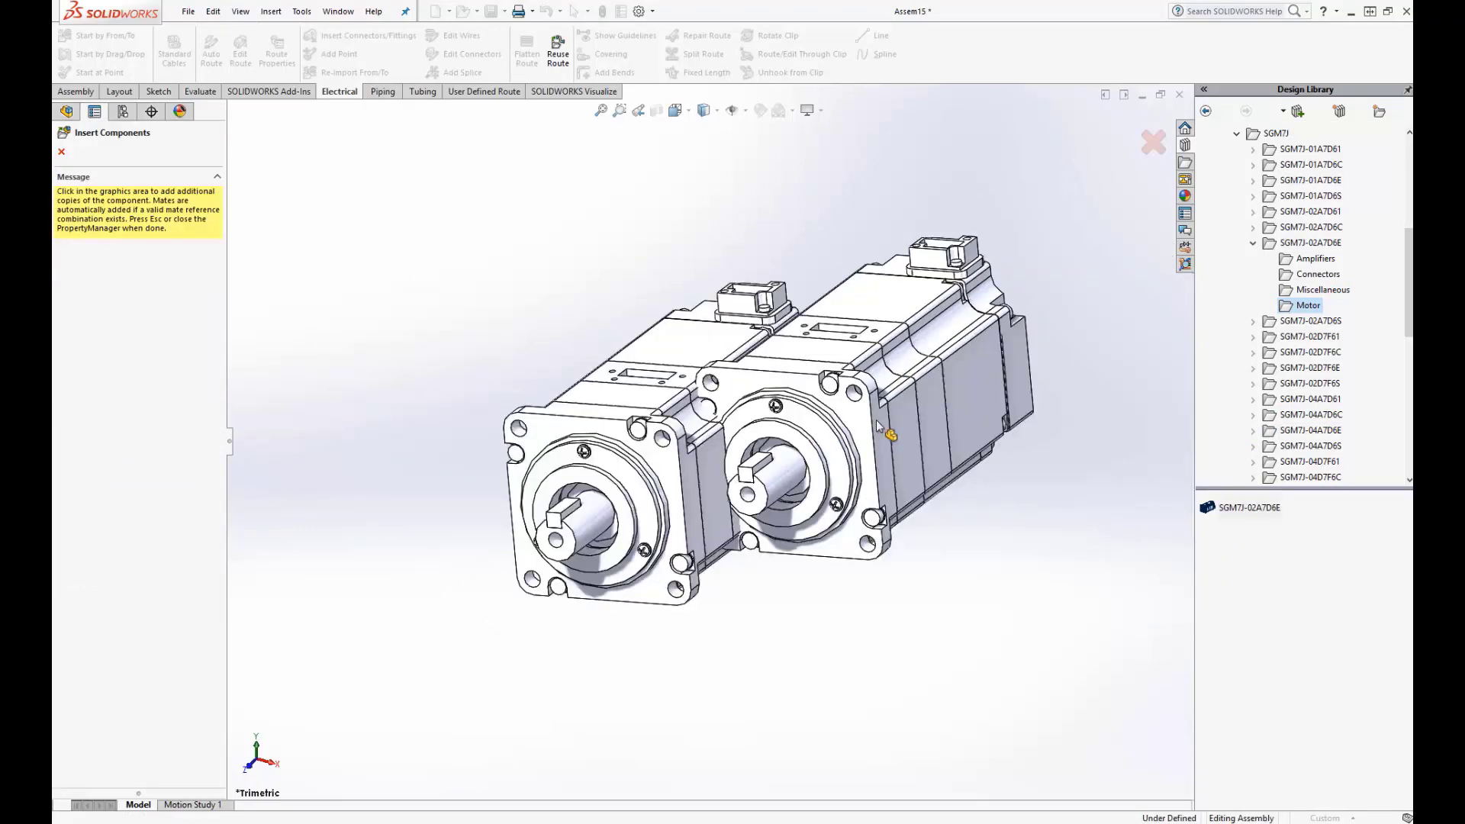
scroll(877, 422, up, 3)
key(Escape)
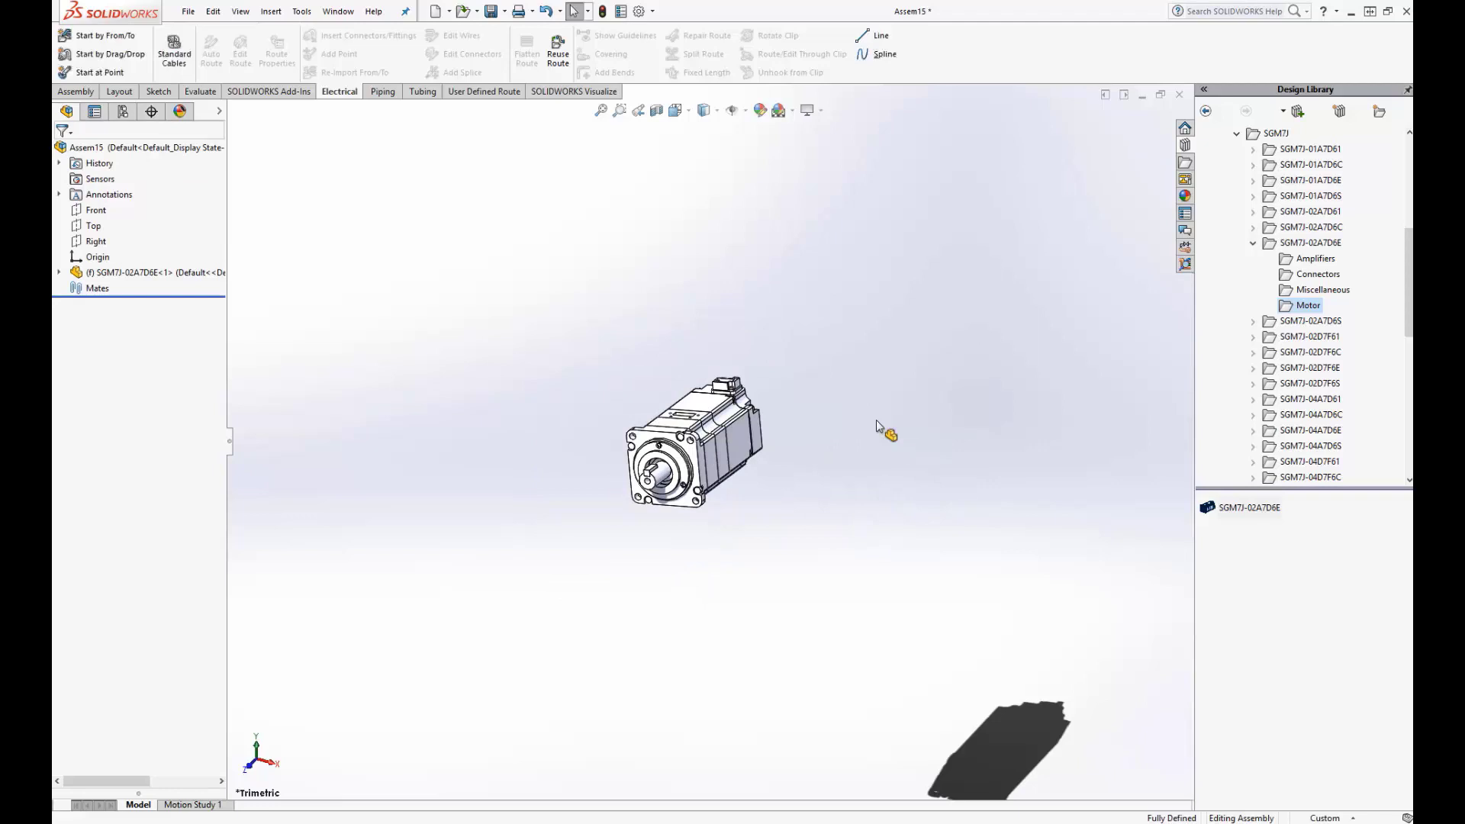
Insert one SGD7S-1R6A30A amplifier from the motor's Amplifiers folder and position it above and to the right of the motor
click(1318, 261)
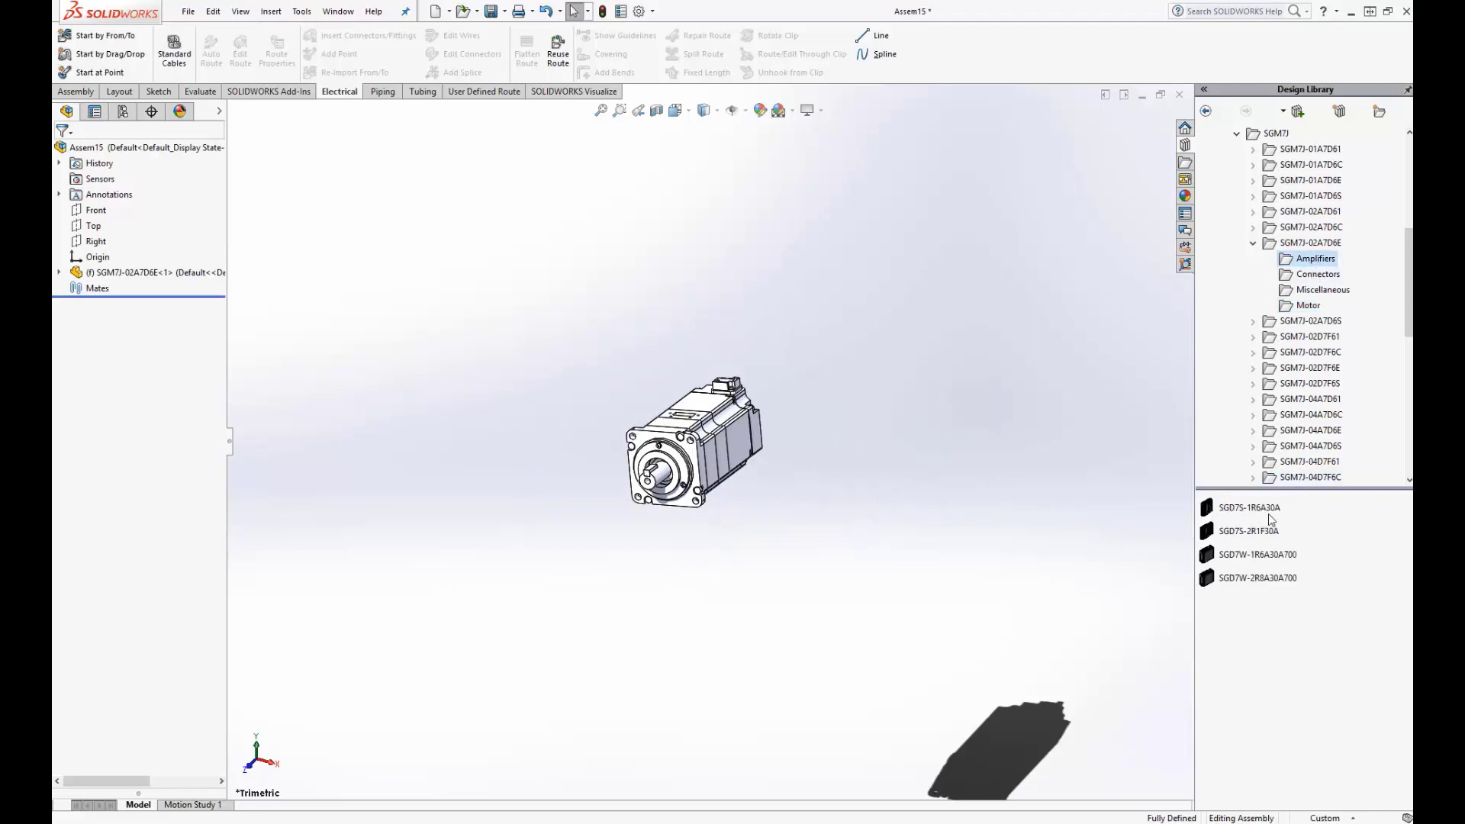
drag(1250, 509, 992, 167)
scroll(925, 363, up, 3)
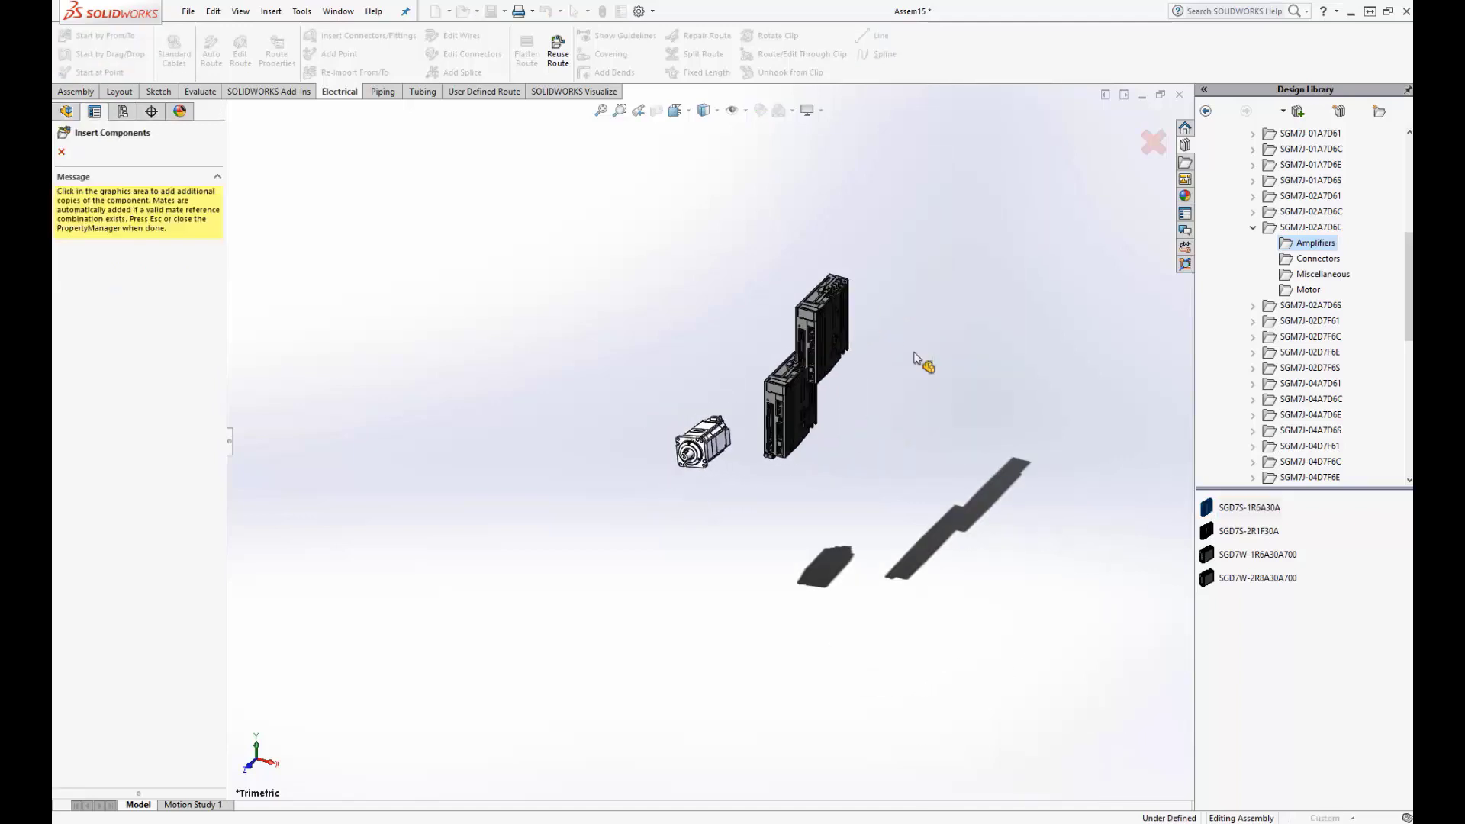
key(Escape)
scroll(809, 367, down, 6)
scroll(814, 411, up, 4)
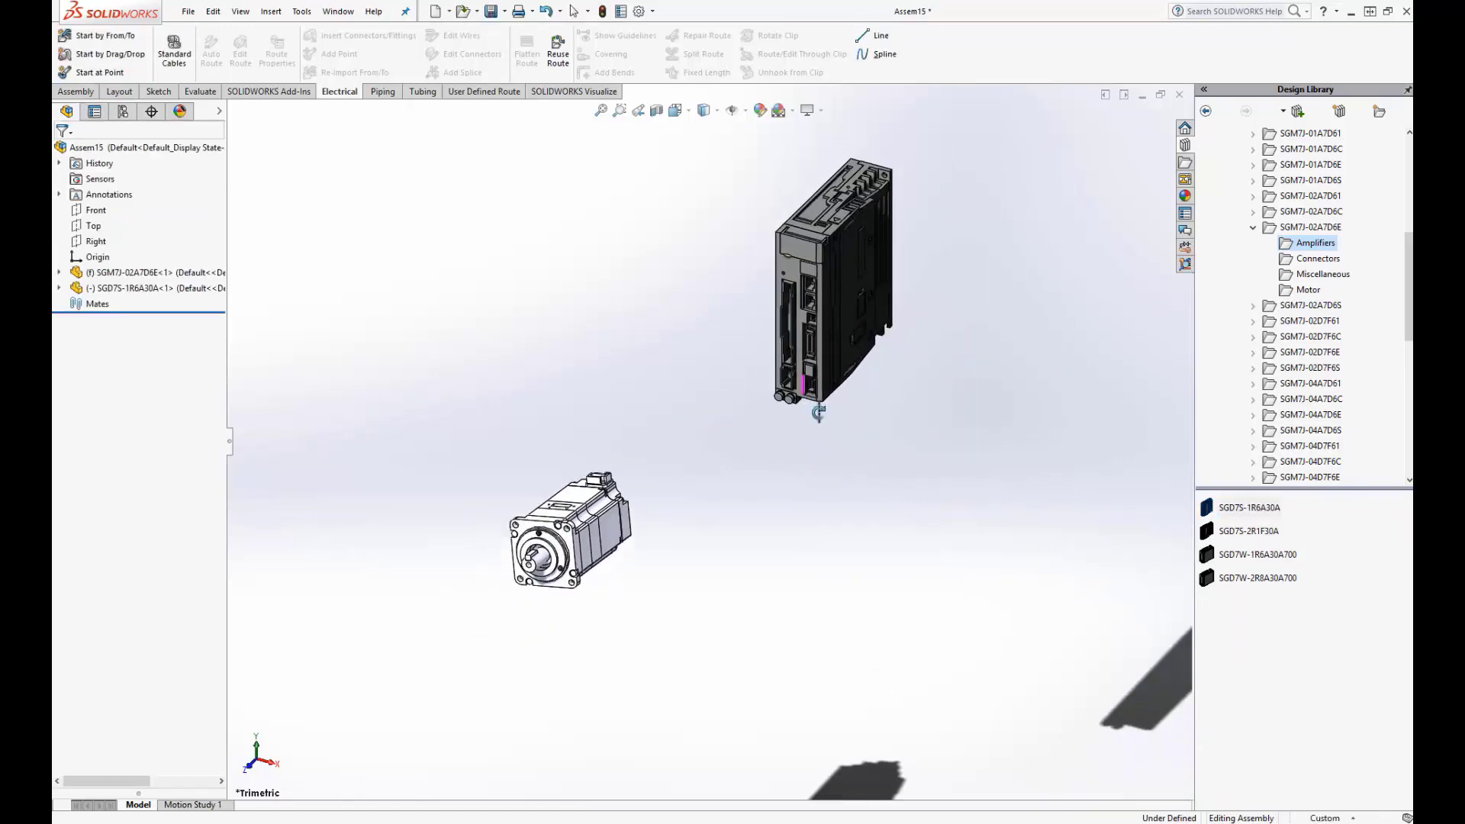
middle_drag(817, 412, 612, 481)
drag(730, 245, 904, 324)
middle_drag(690, 450, 765, 369)
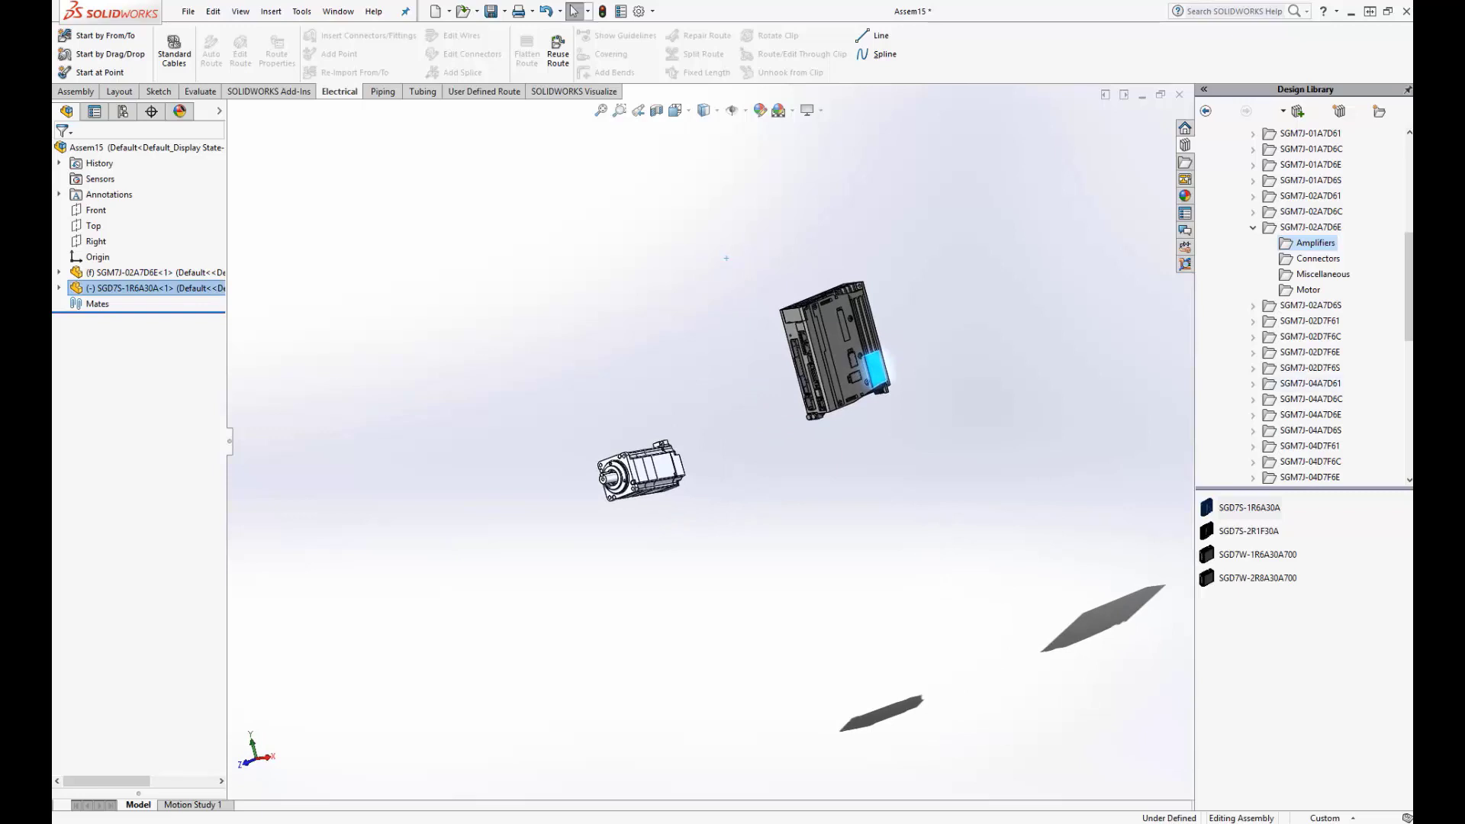
Snap connector J27S-06FMH-7KL-M-CF from the motor's Connectors folder onto the port on top of the SGM7J-02A7D6E motor
click(1306, 261)
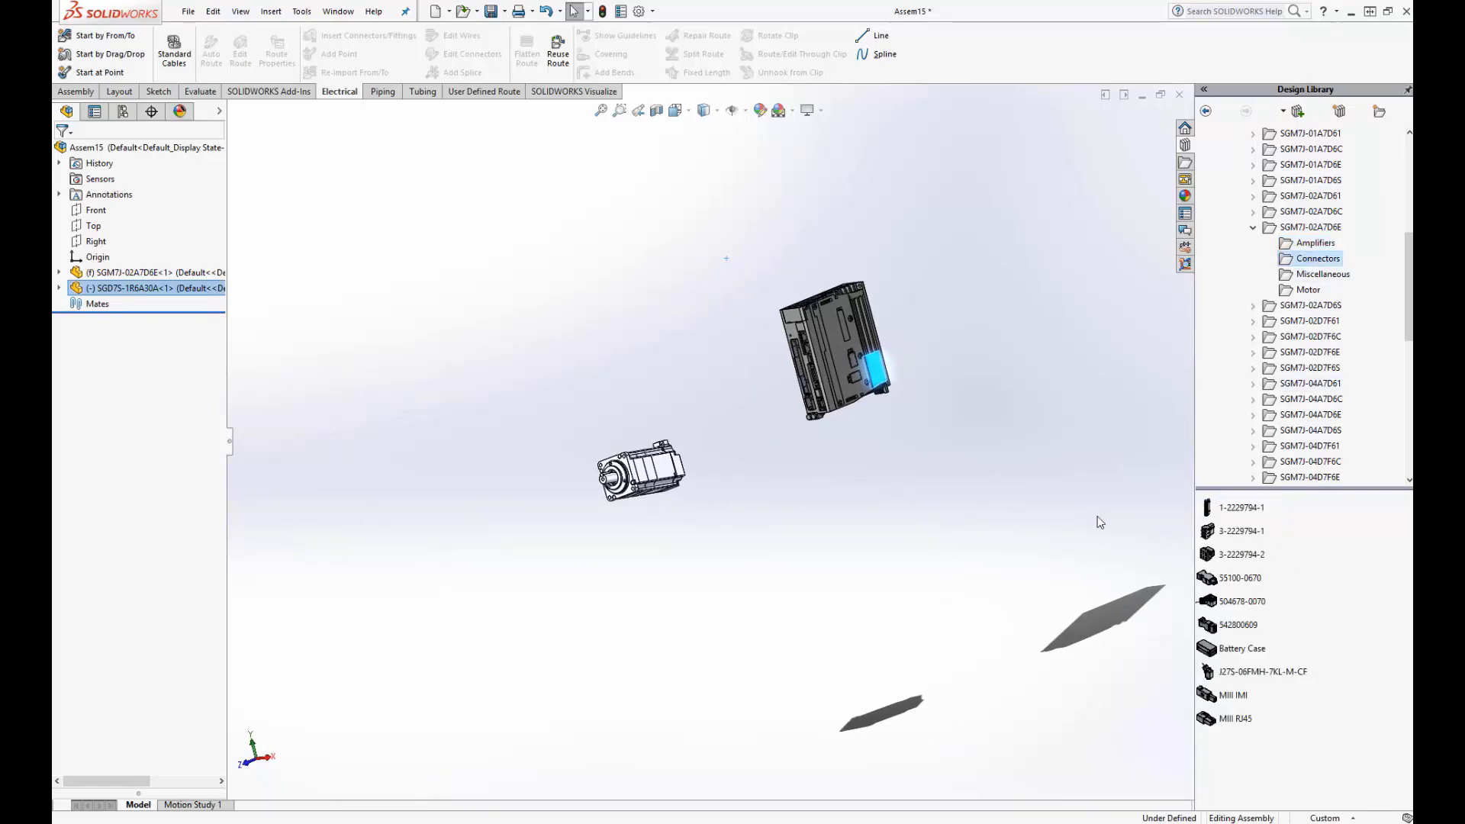
click(881, 518)
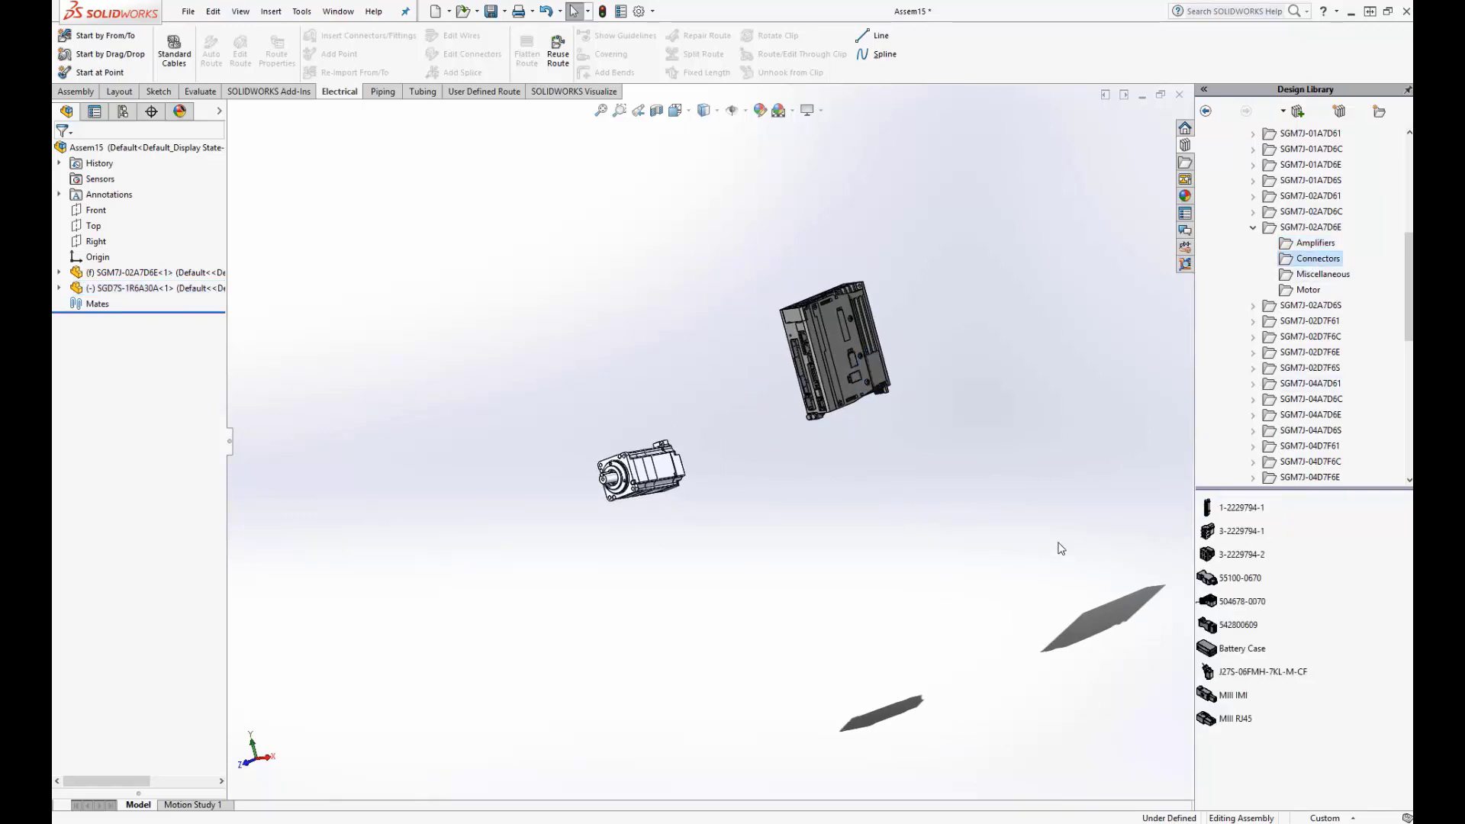
scroll(603, 460, down, 3)
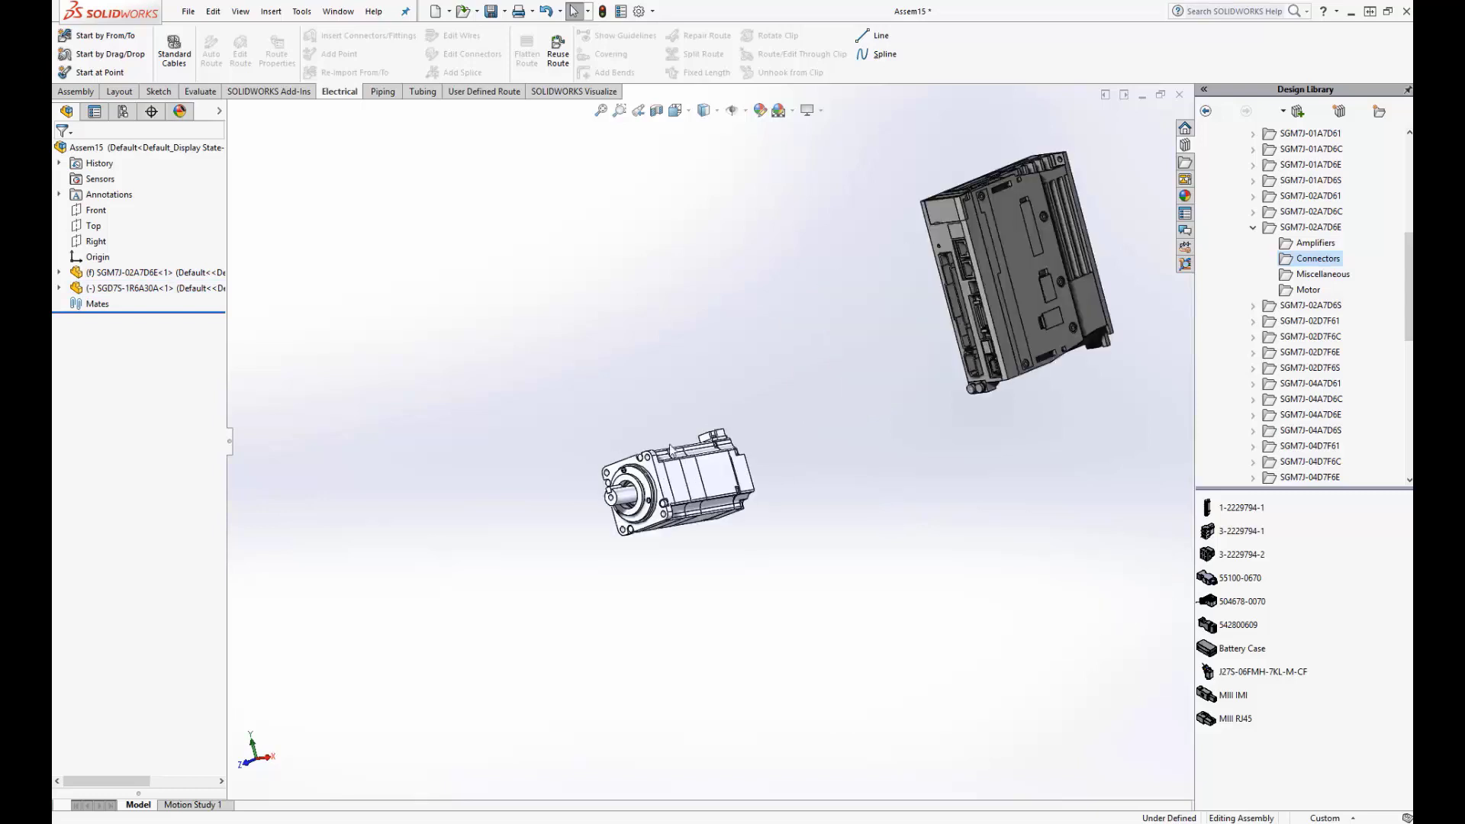
middle_drag(716, 463, 744, 564)
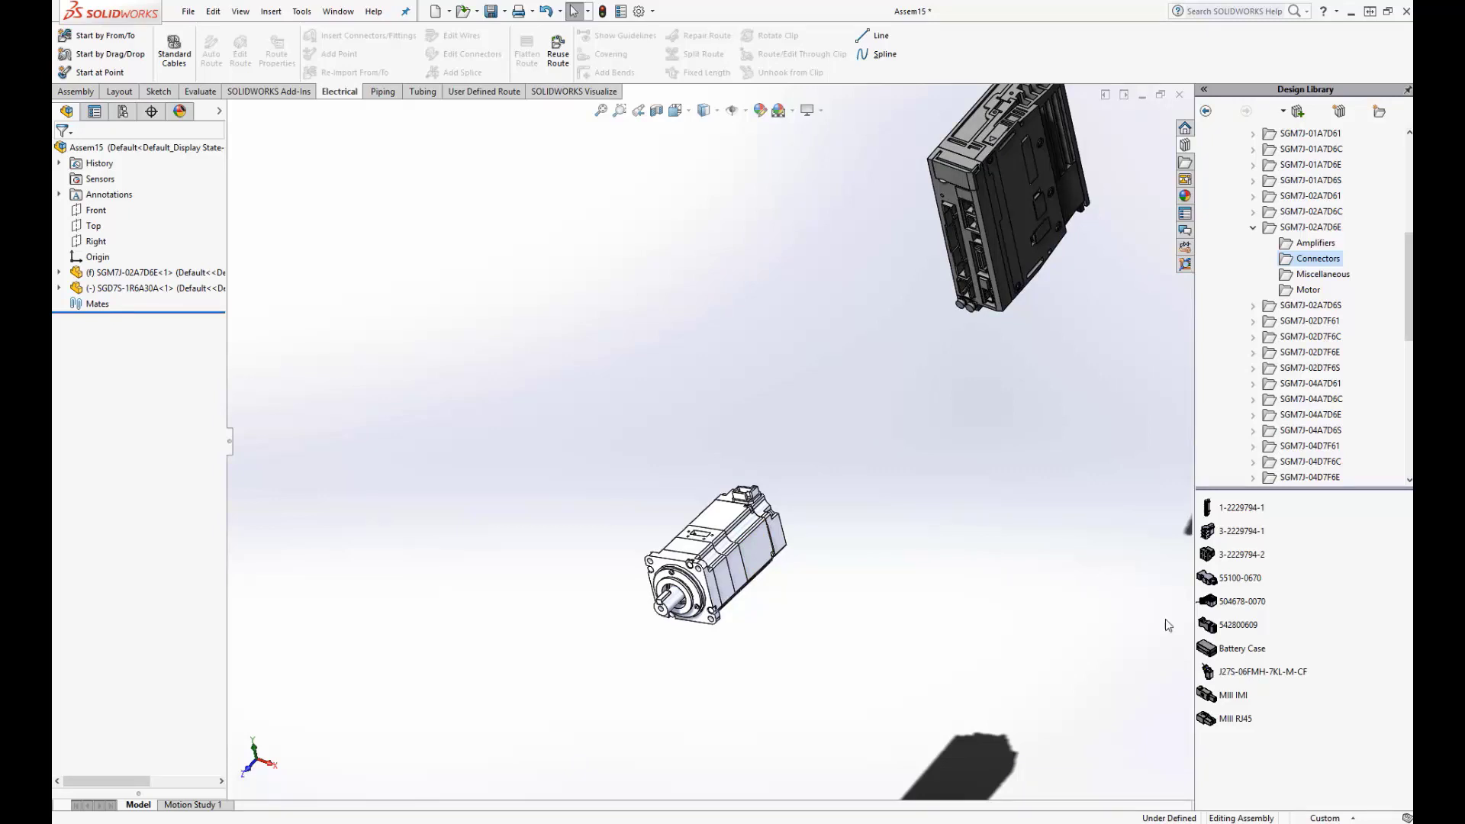
drag(1273, 673, 706, 559)
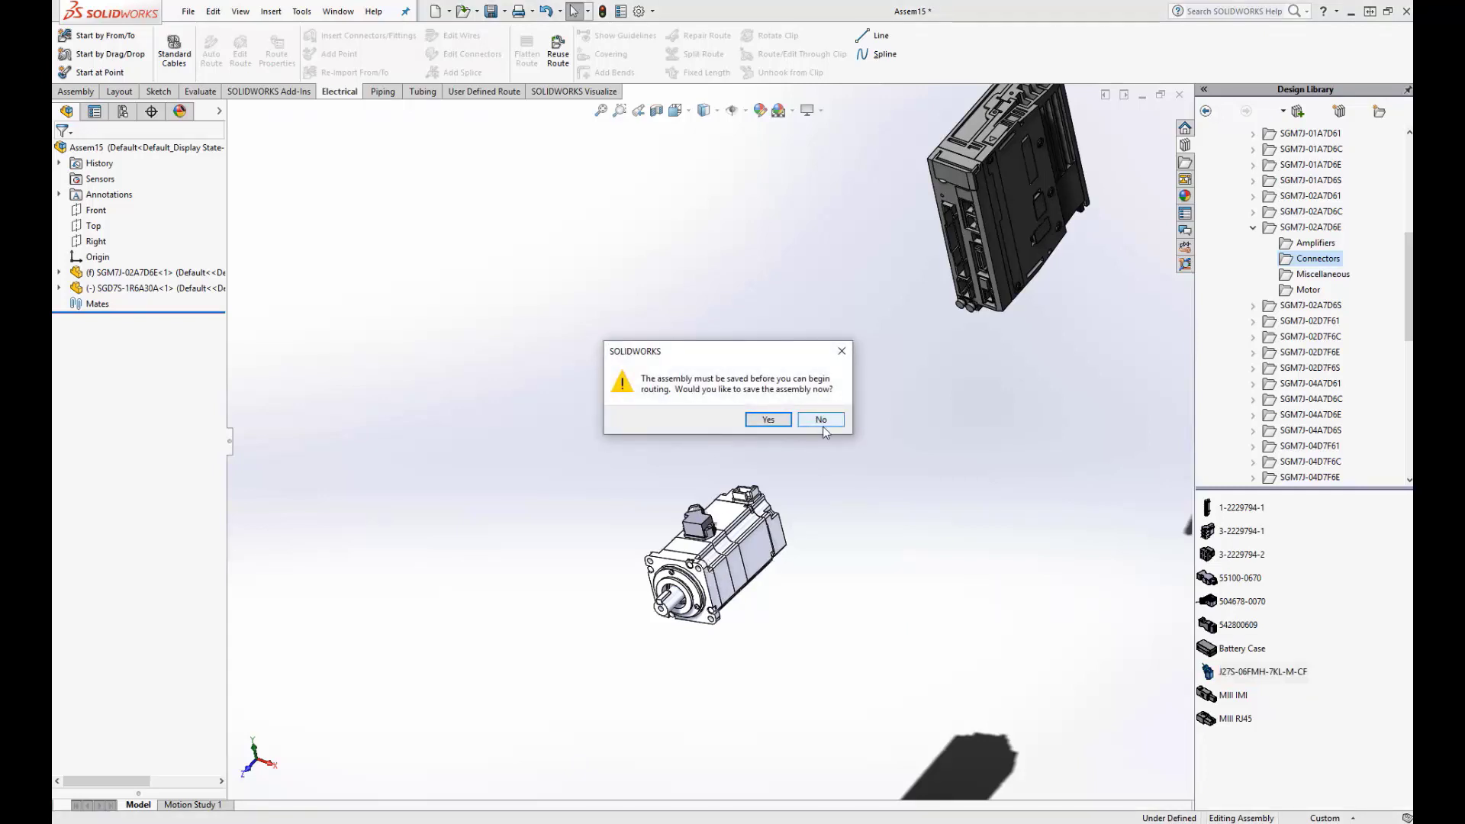
Save the assembly as Delete Me.SLDASM in the Demo For Sales folder, replacing the existing file, so that routing can begin
click(766, 420)
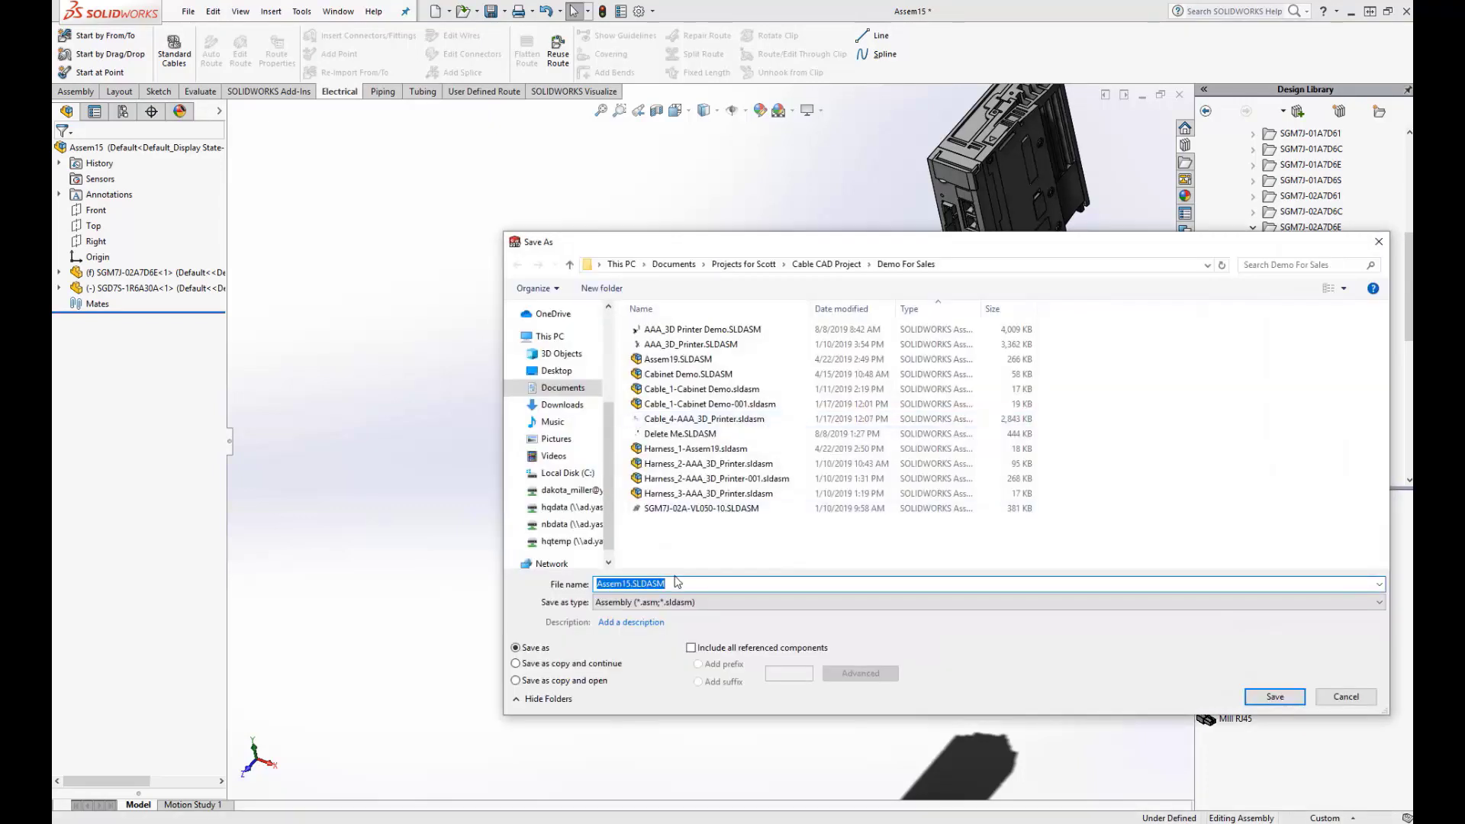
text(Del)
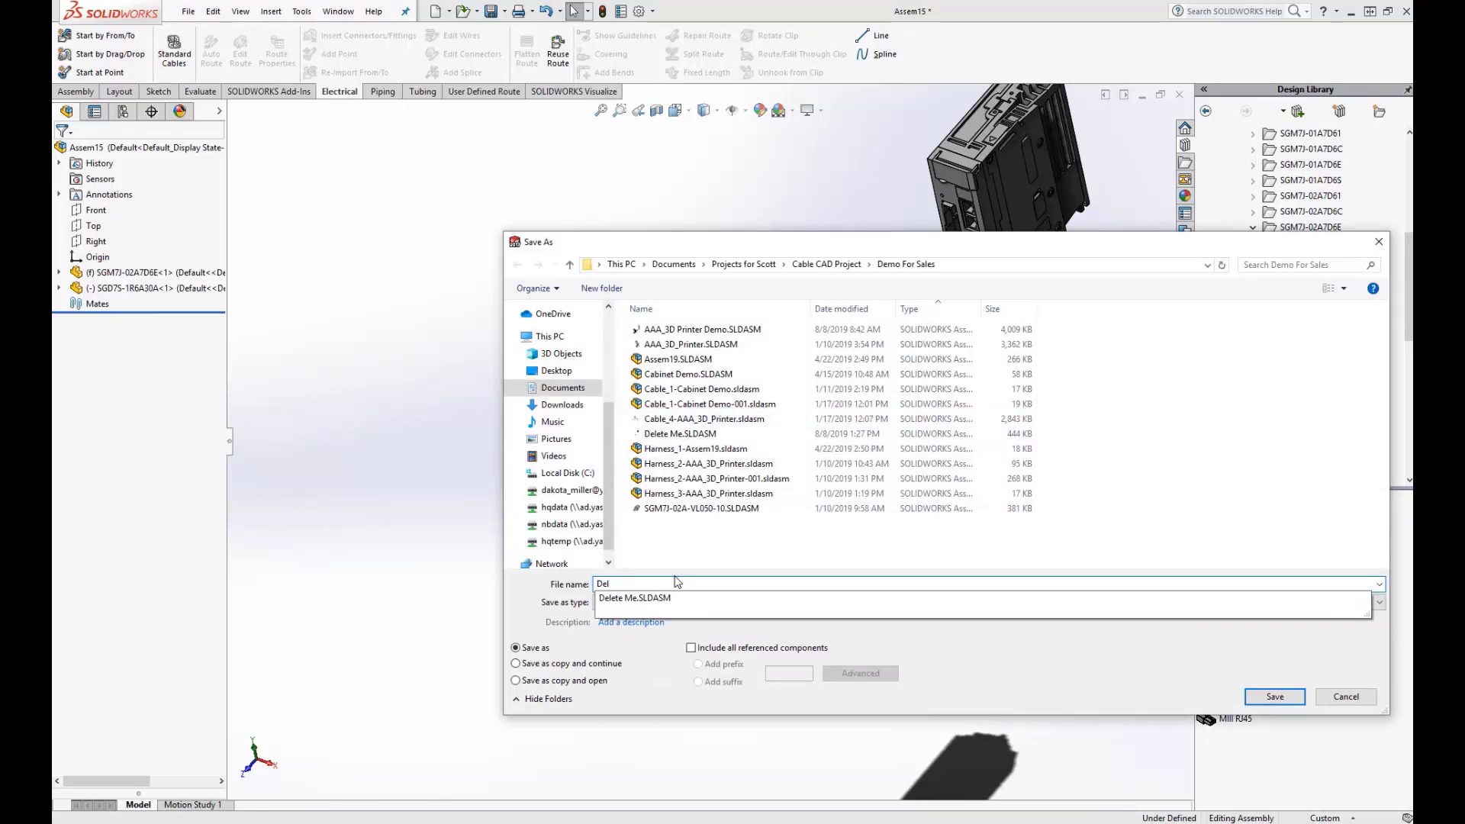
key(Down)
key(Return)
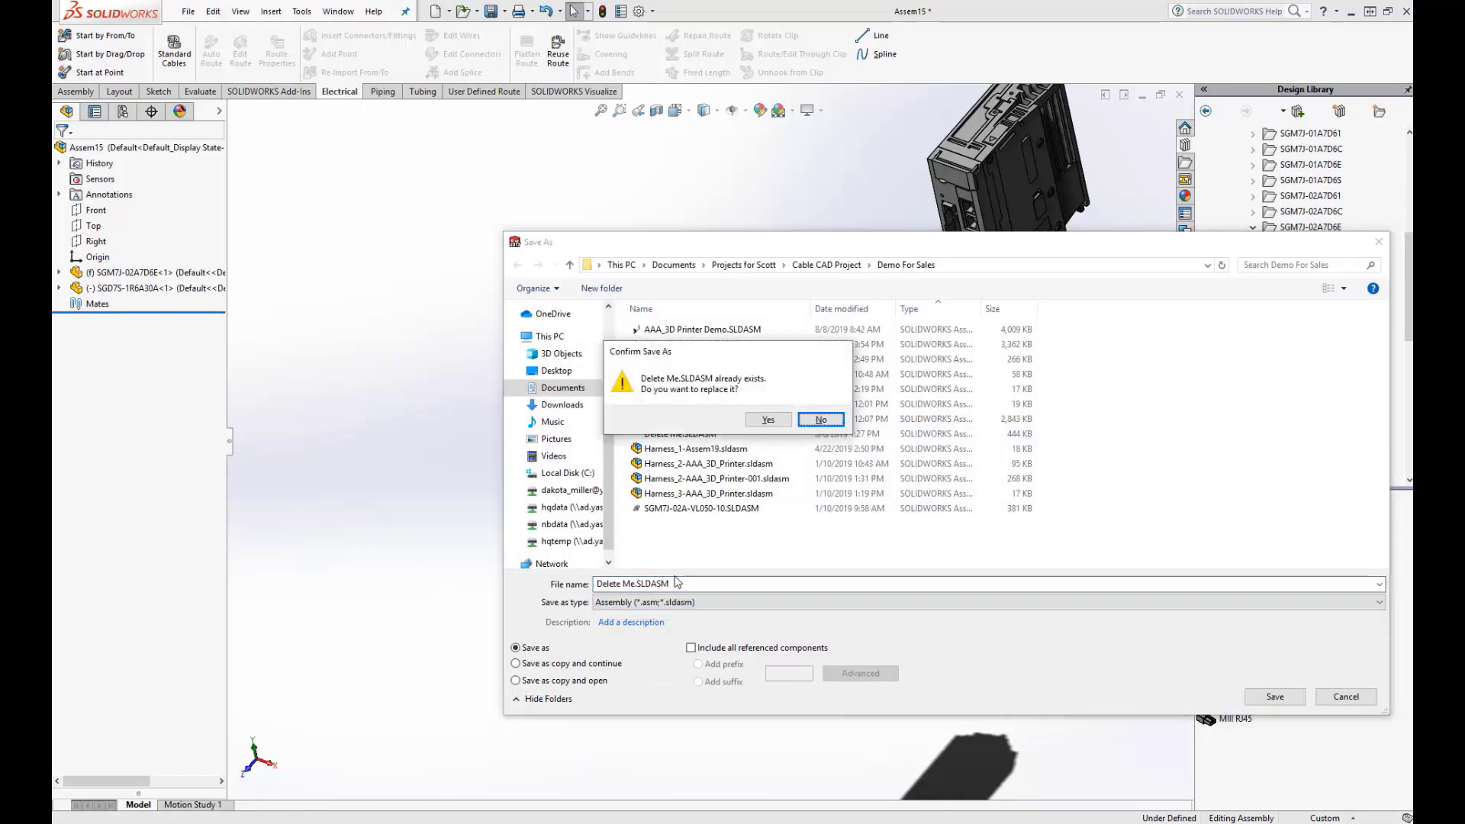
key(Left)
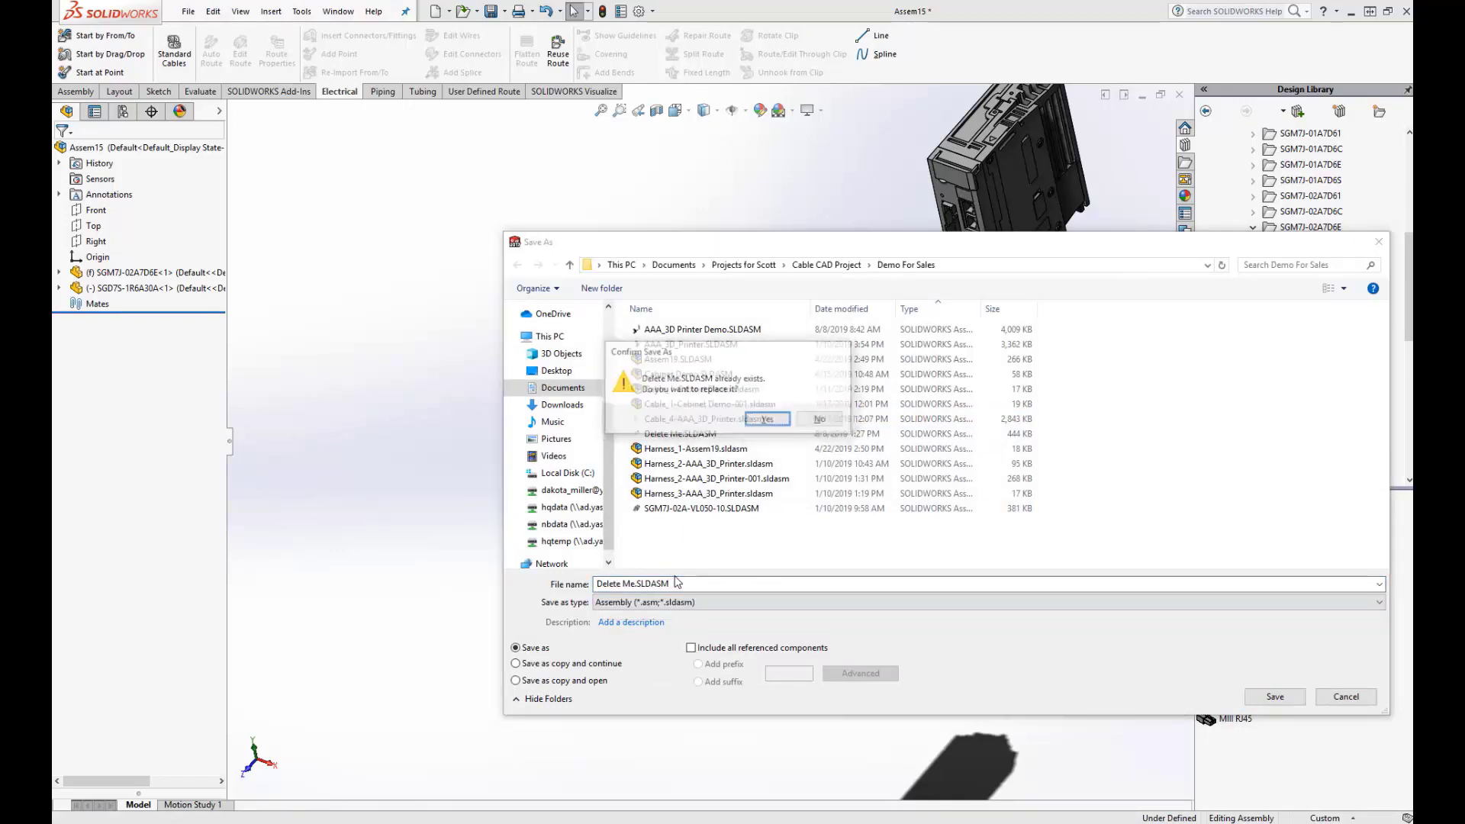
key(Return)
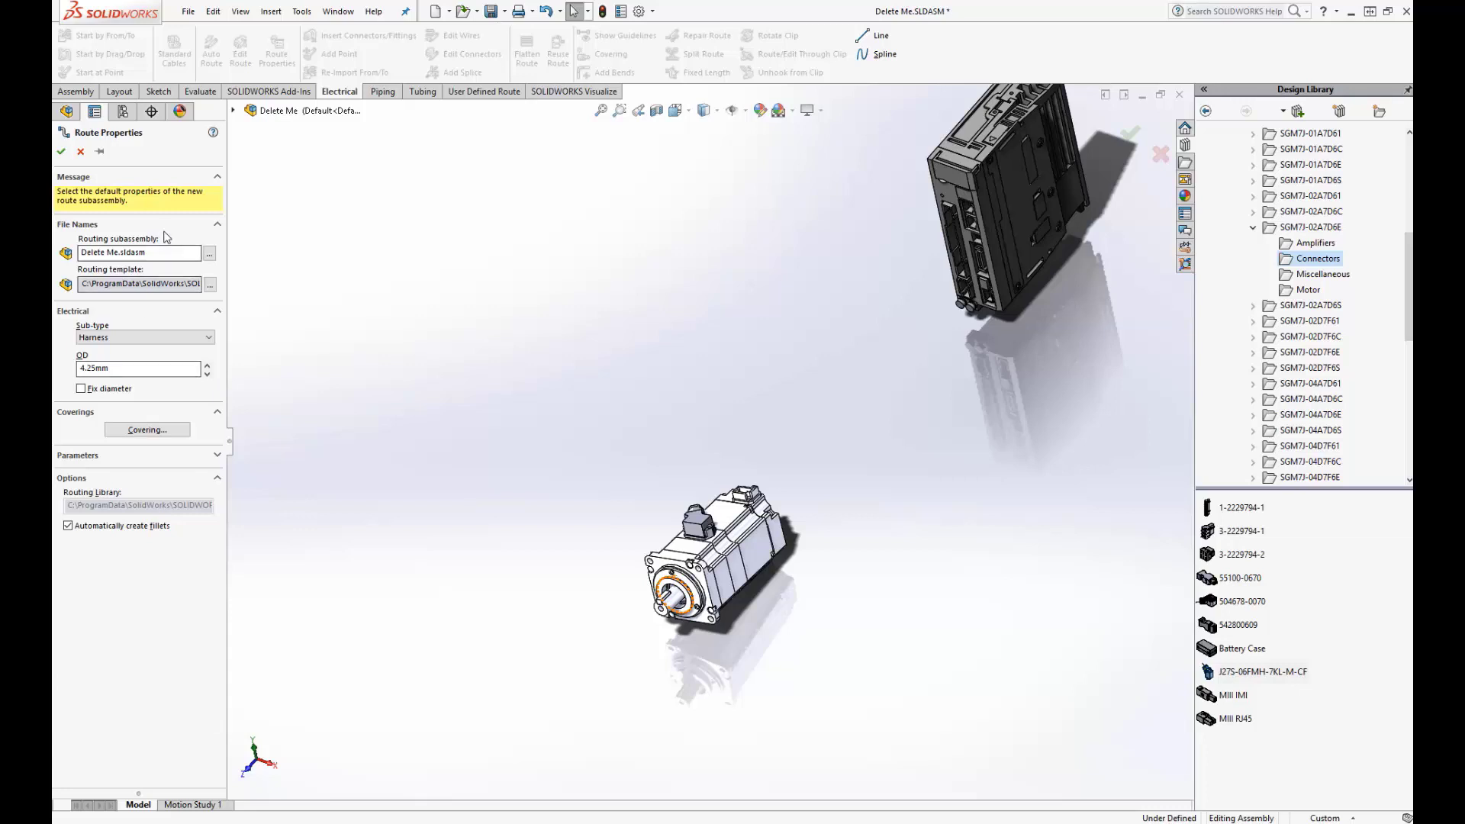
Accept the default Harness route properties and snap connector 3-2229794-1 onto the lower front port of the amplifier
click(61, 152)
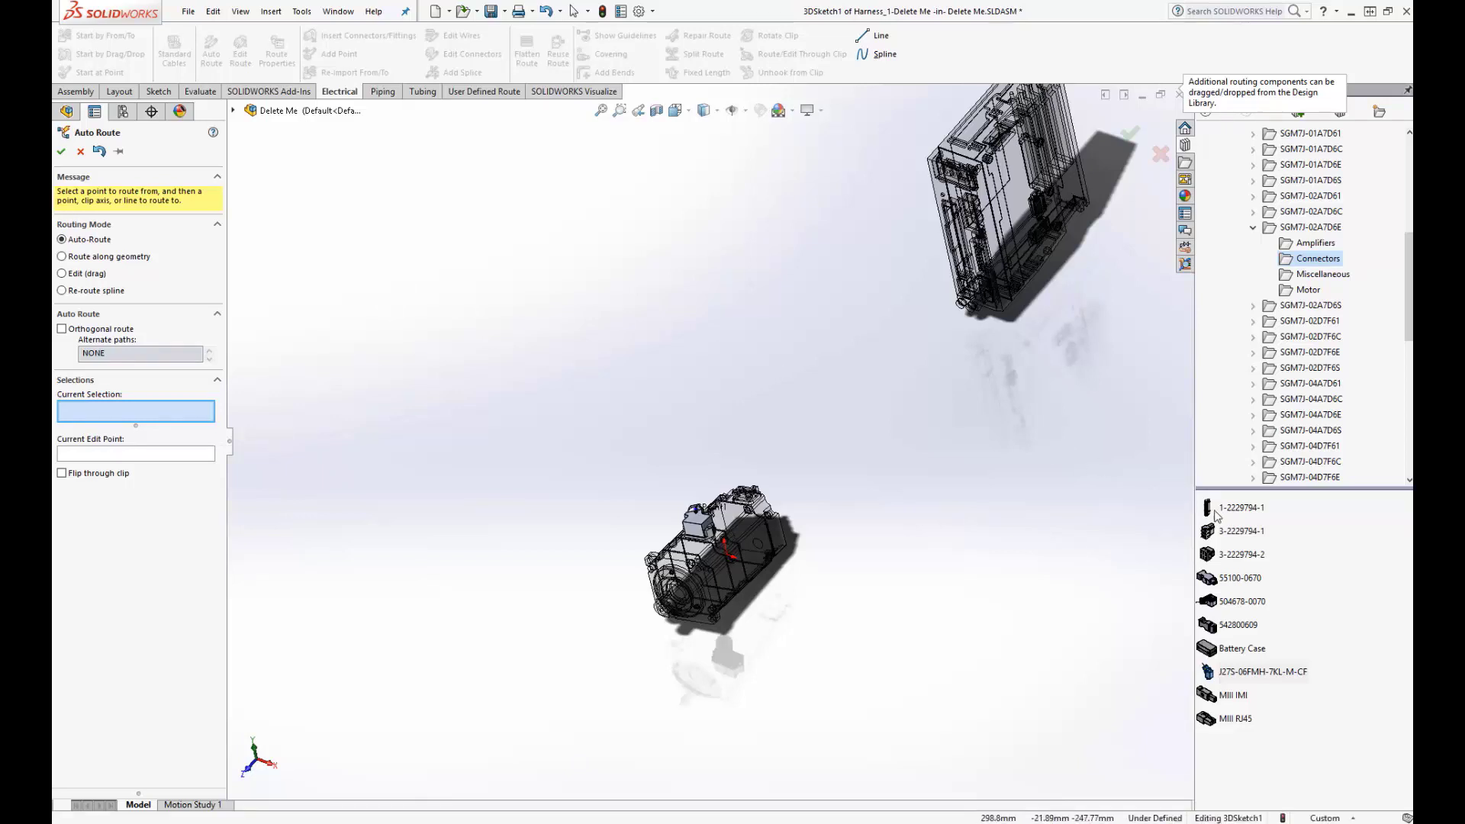
drag(1221, 531, 959, 295)
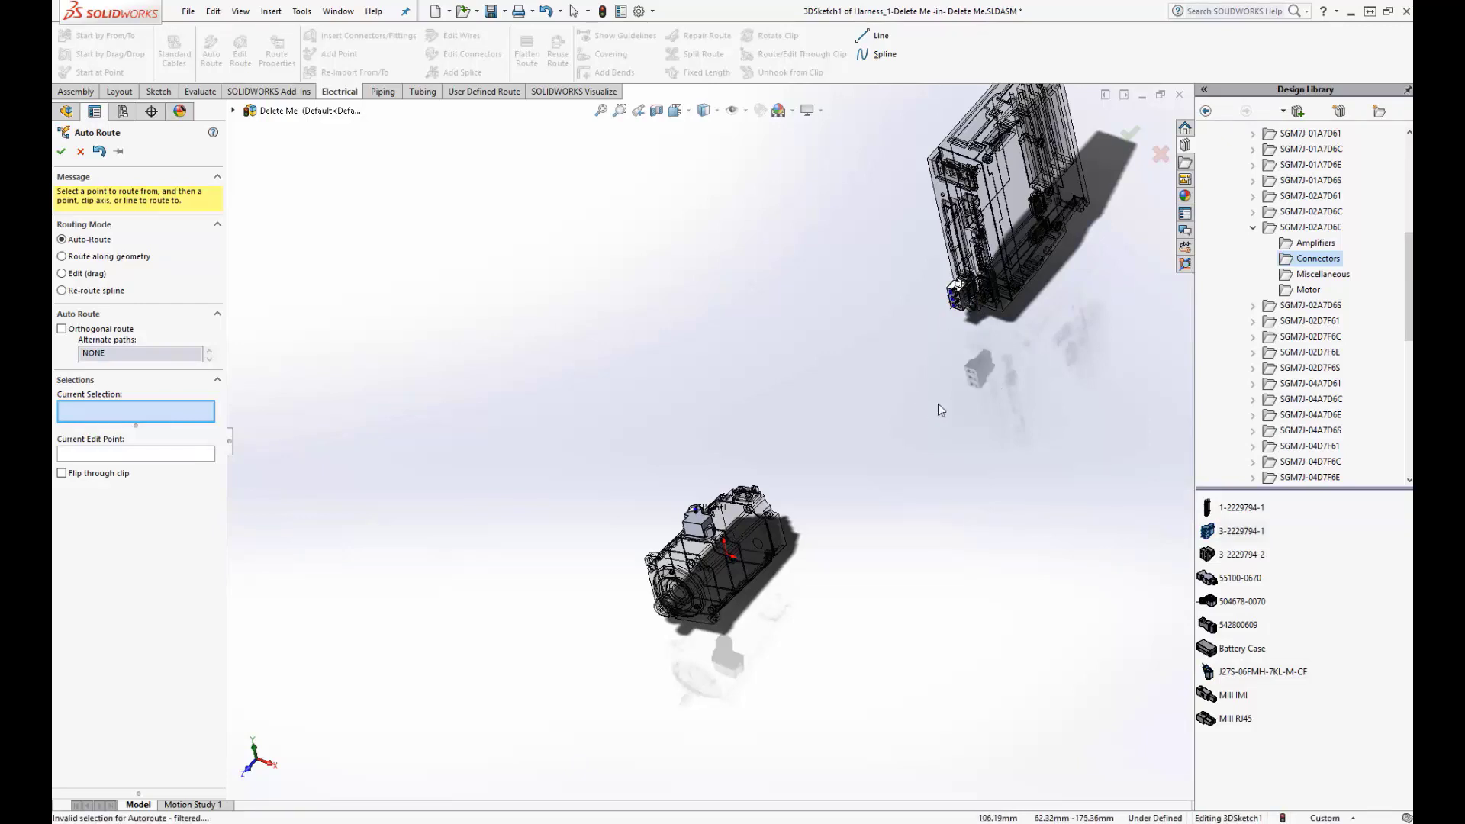
scroll(956, 335, down, 10)
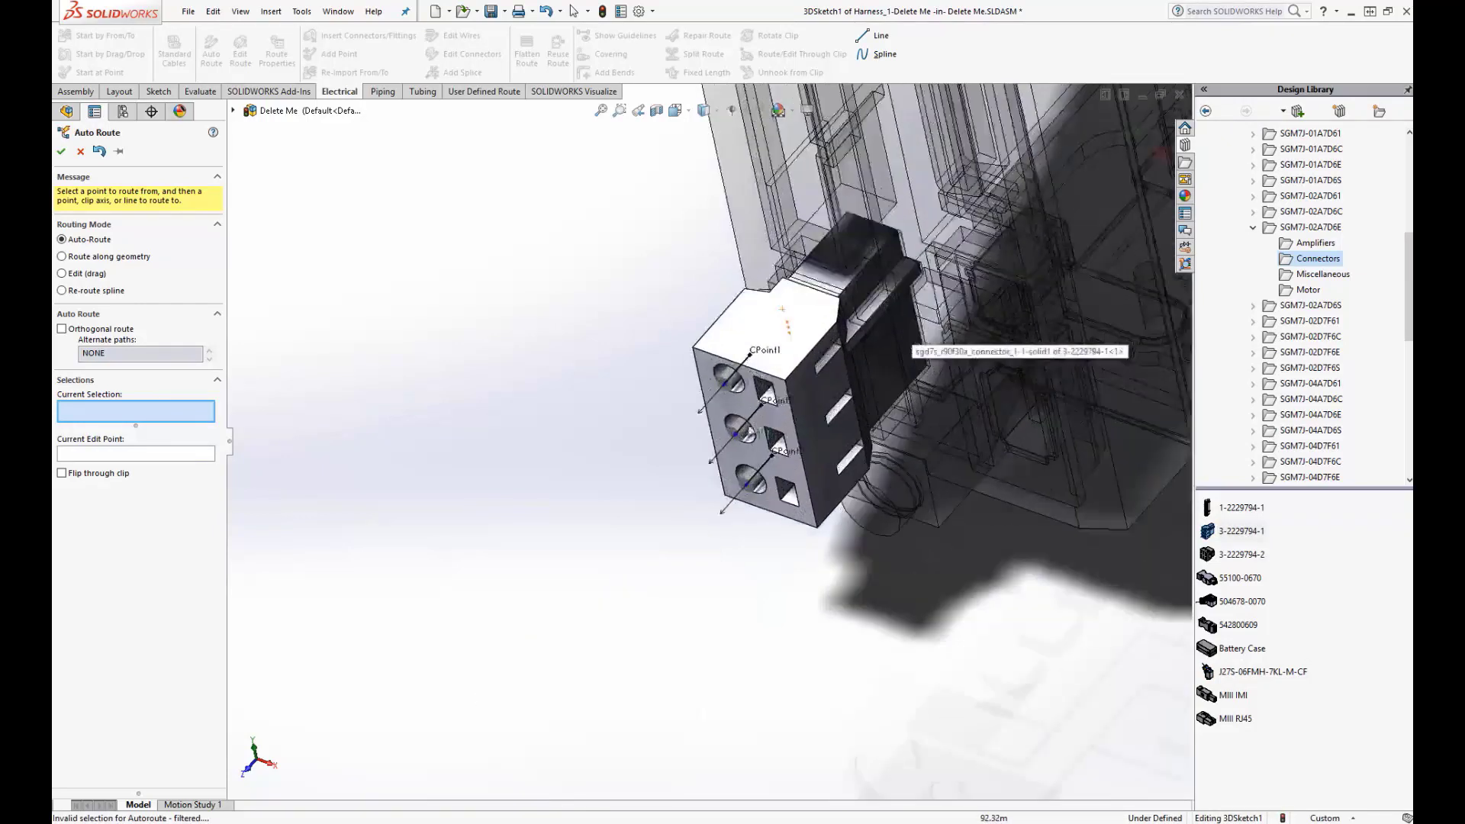
scroll(812, 458, up, 10)
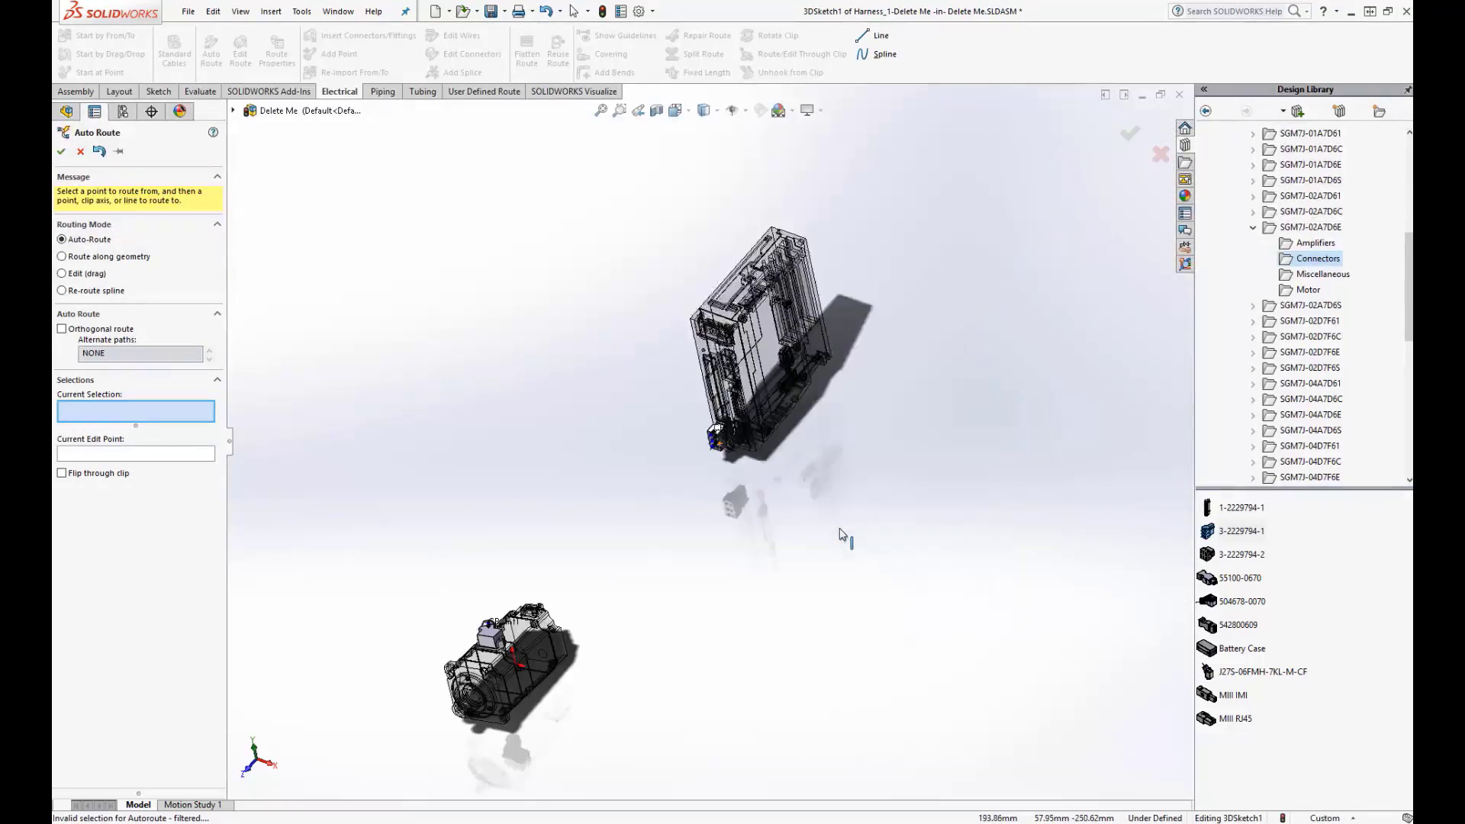
Auto-route a cable from the motor connector's point to CPoint1 of the amplifier connector, creating junction points for multipin connectors
scroll(565, 574, down, 10)
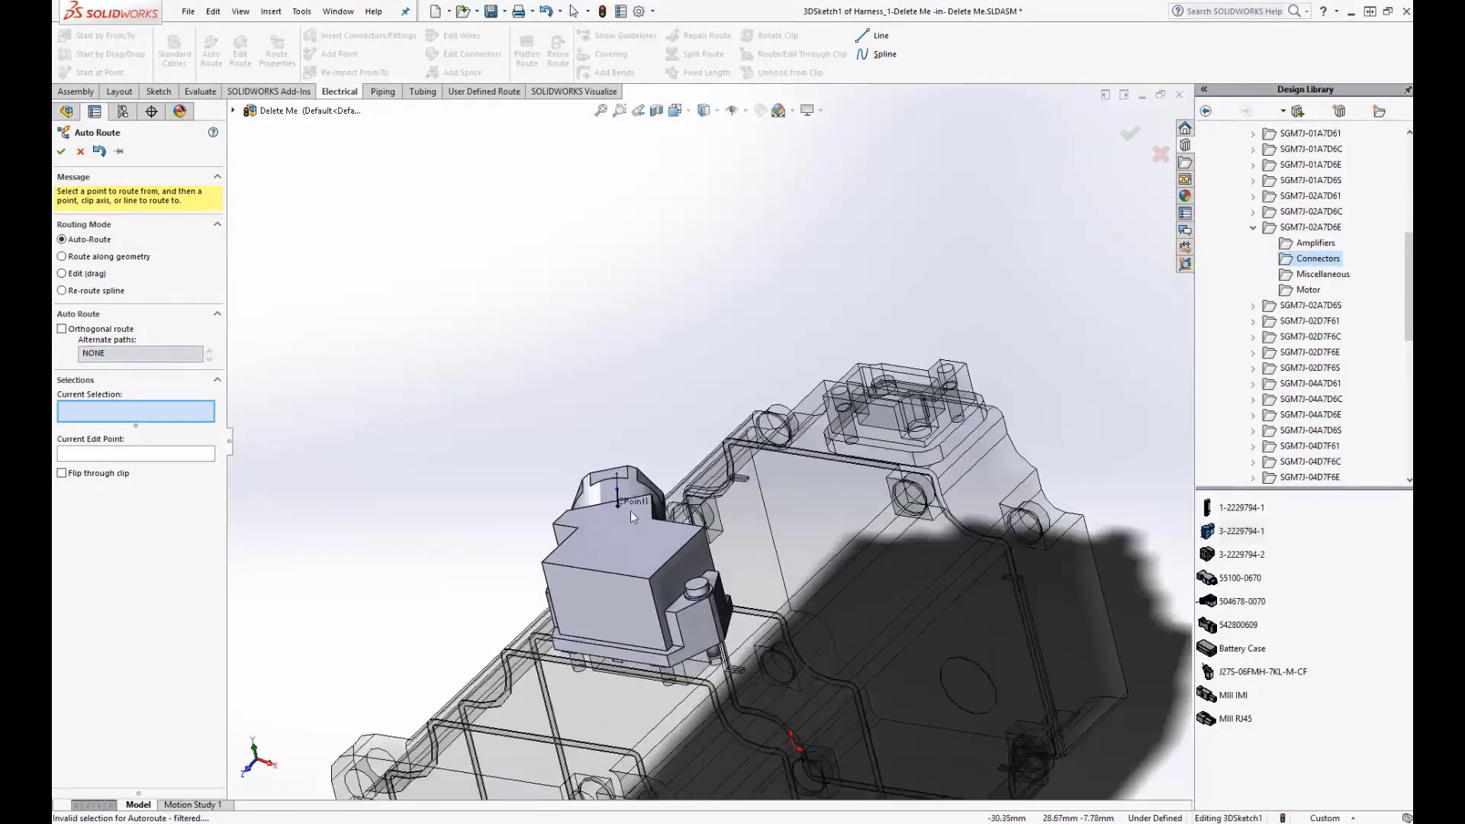
scroll(703, 495, up, 10)
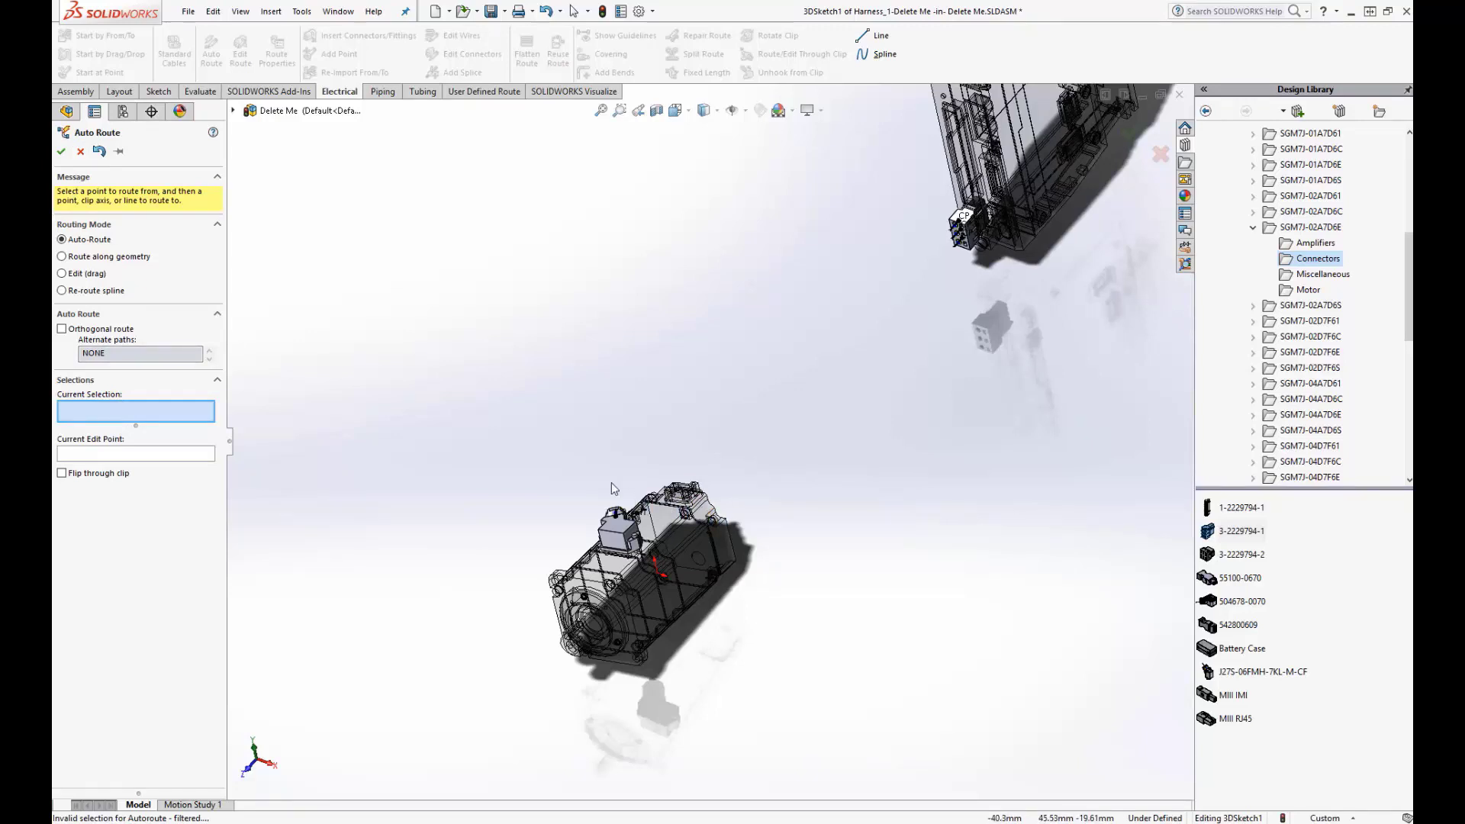
scroll(615, 488, down, 5)
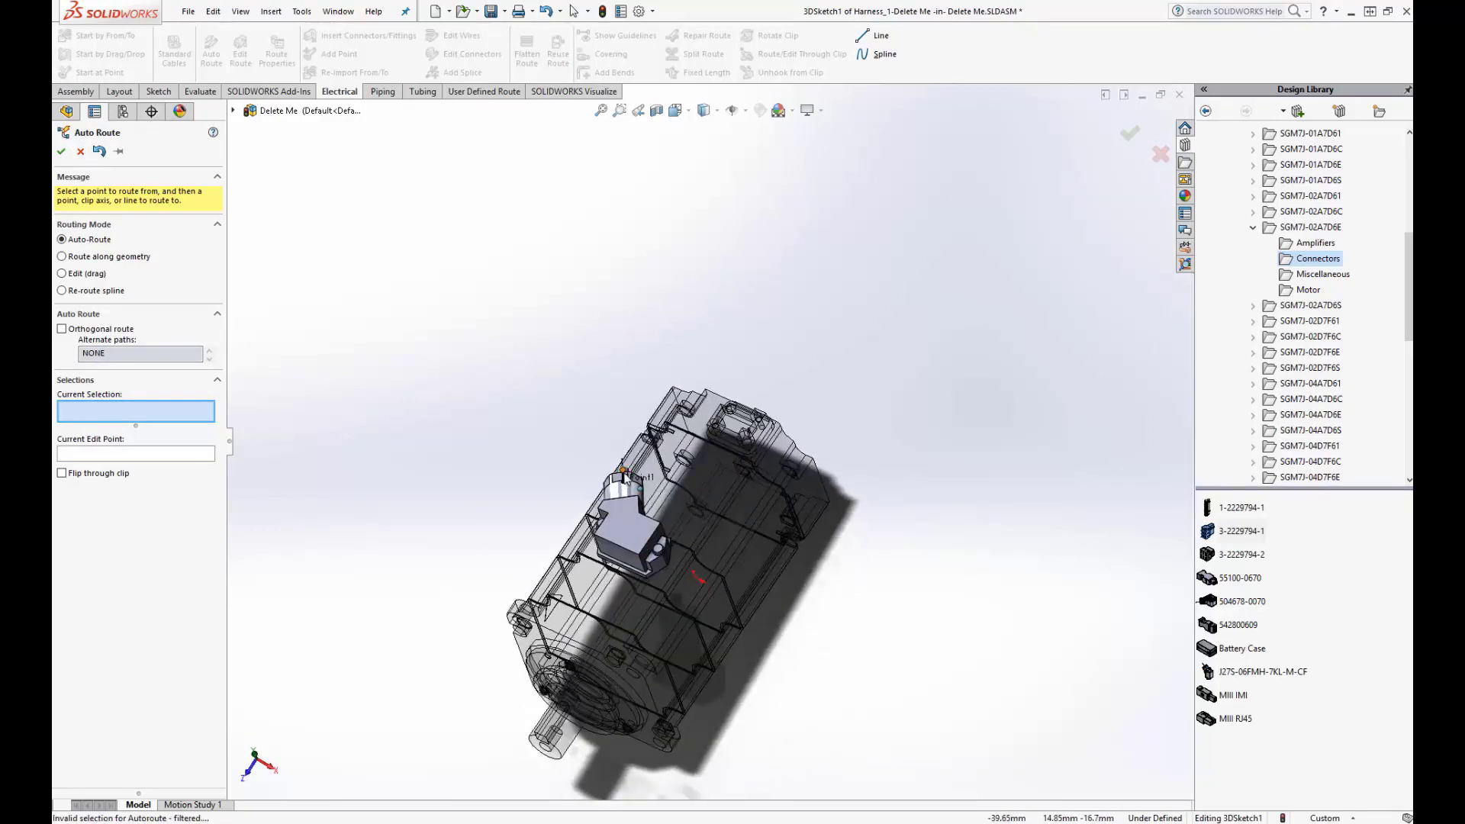
click(624, 474)
scroll(939, 484, up, 8)
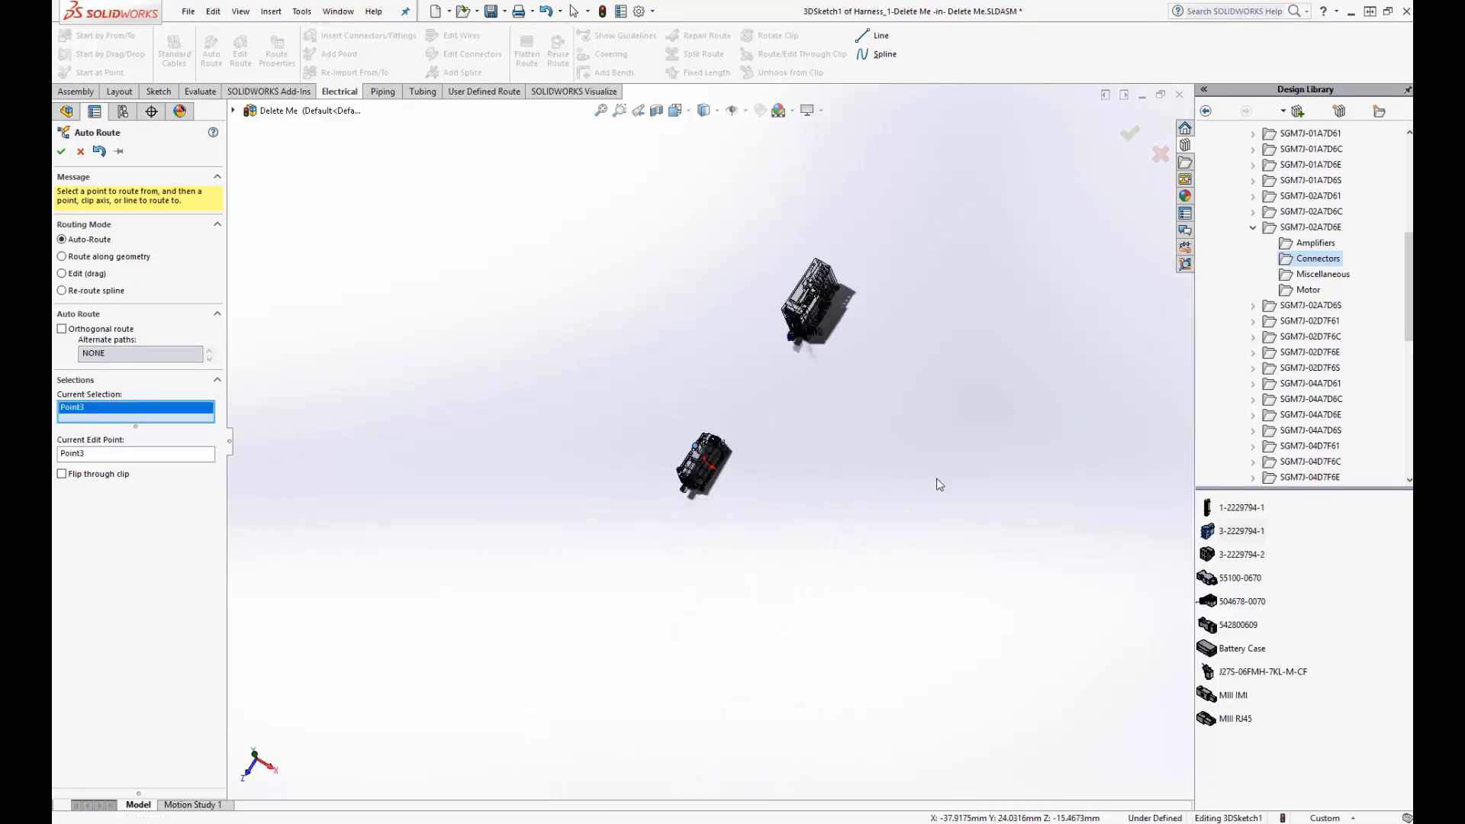
scroll(799, 332, down, 10)
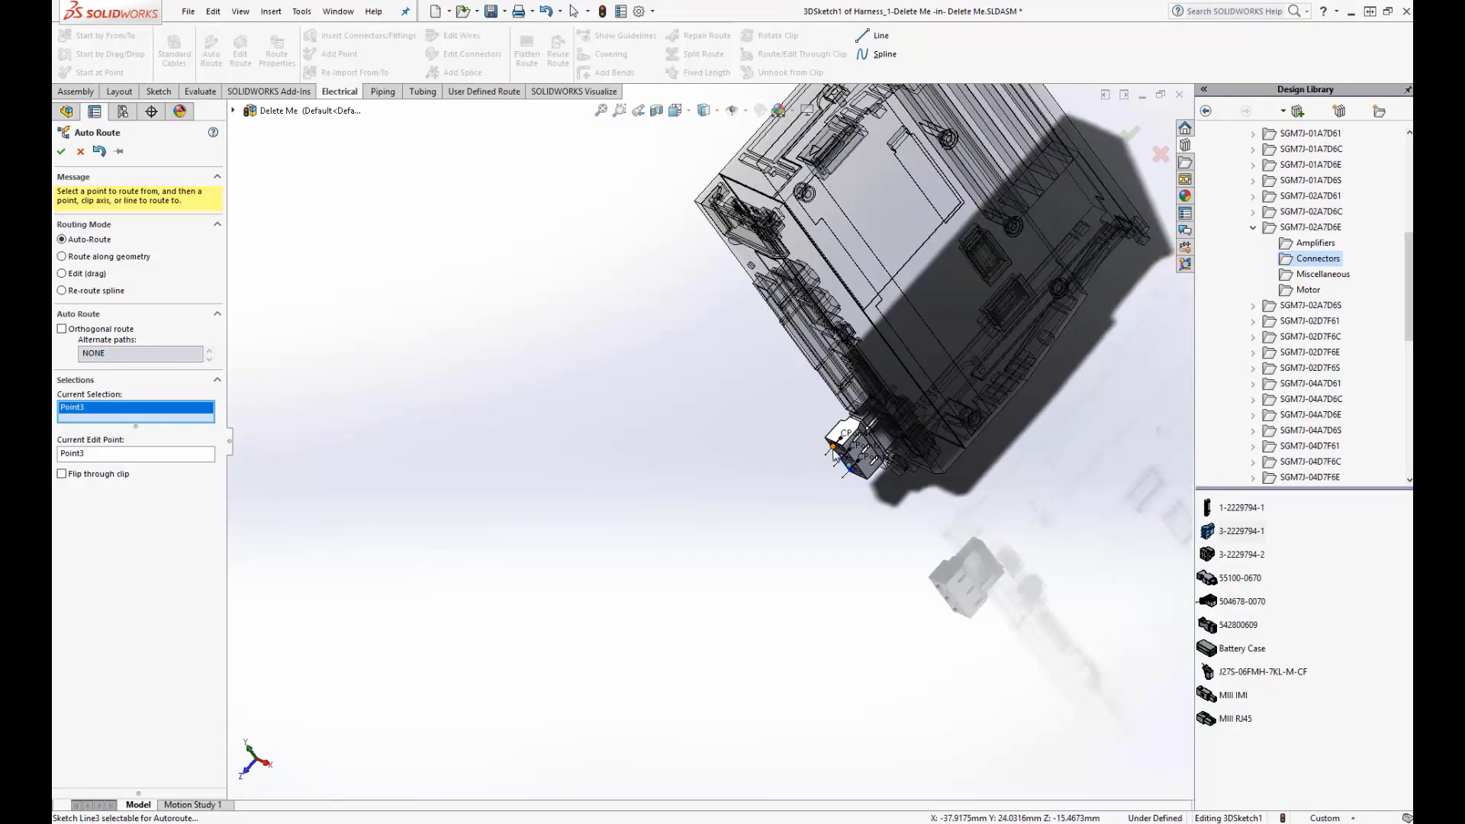
click(834, 449)
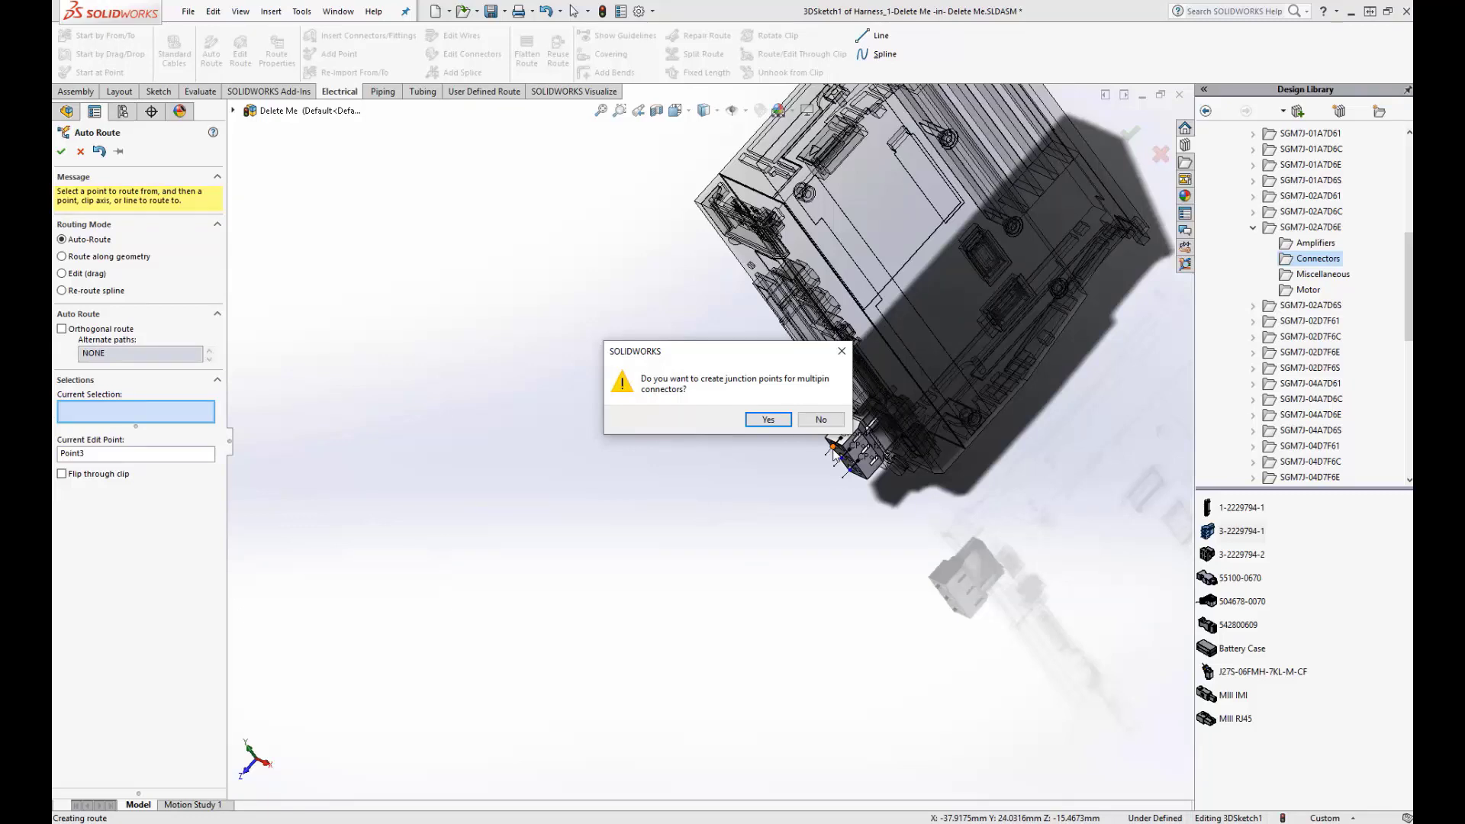
key(Return)
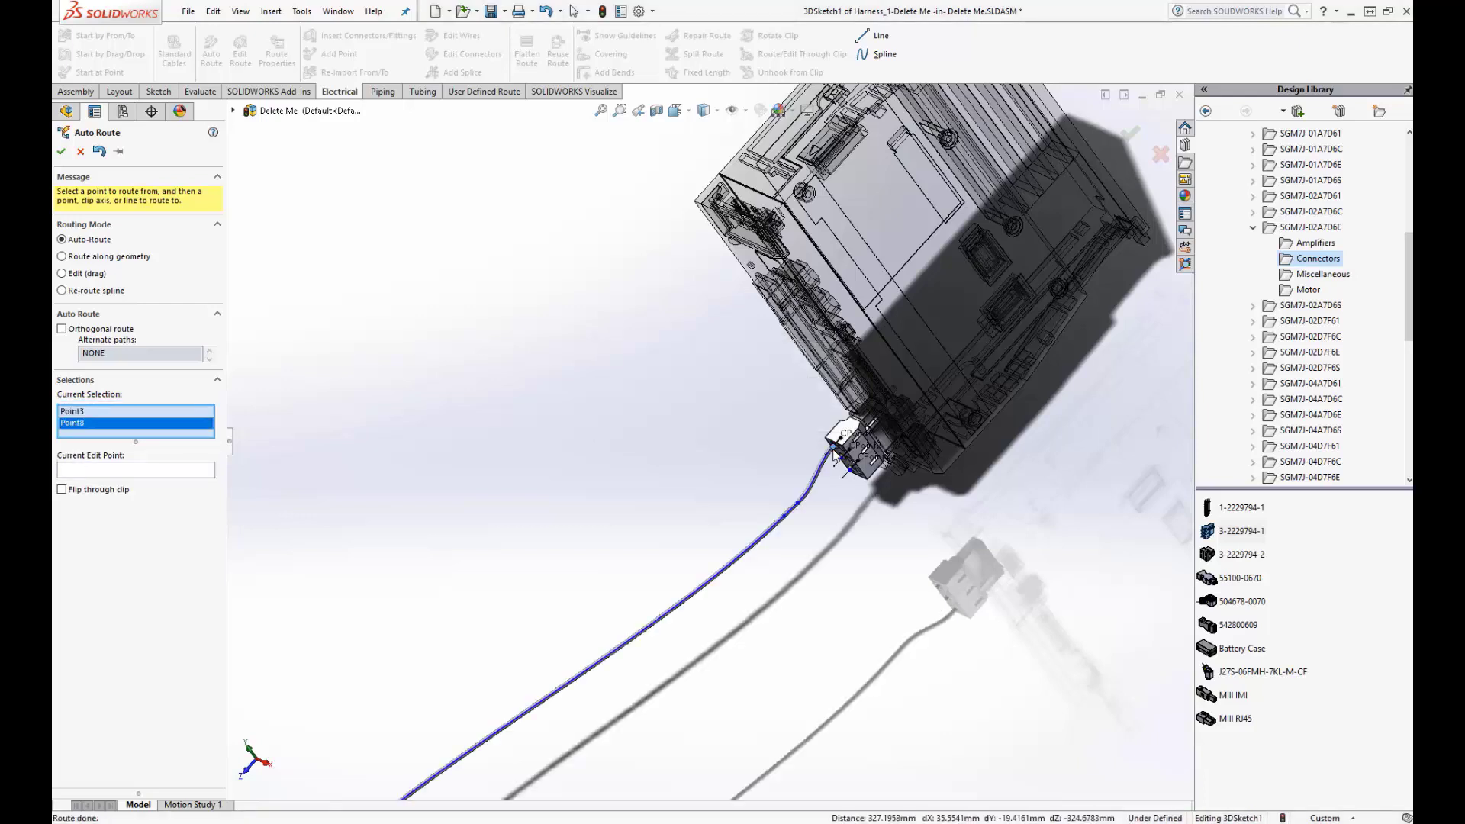
Auto-route CPoint2 and CPoint3 of the amplifier connector to the cable's junction point and accept the auto route
scroll(785, 505, down, 5)
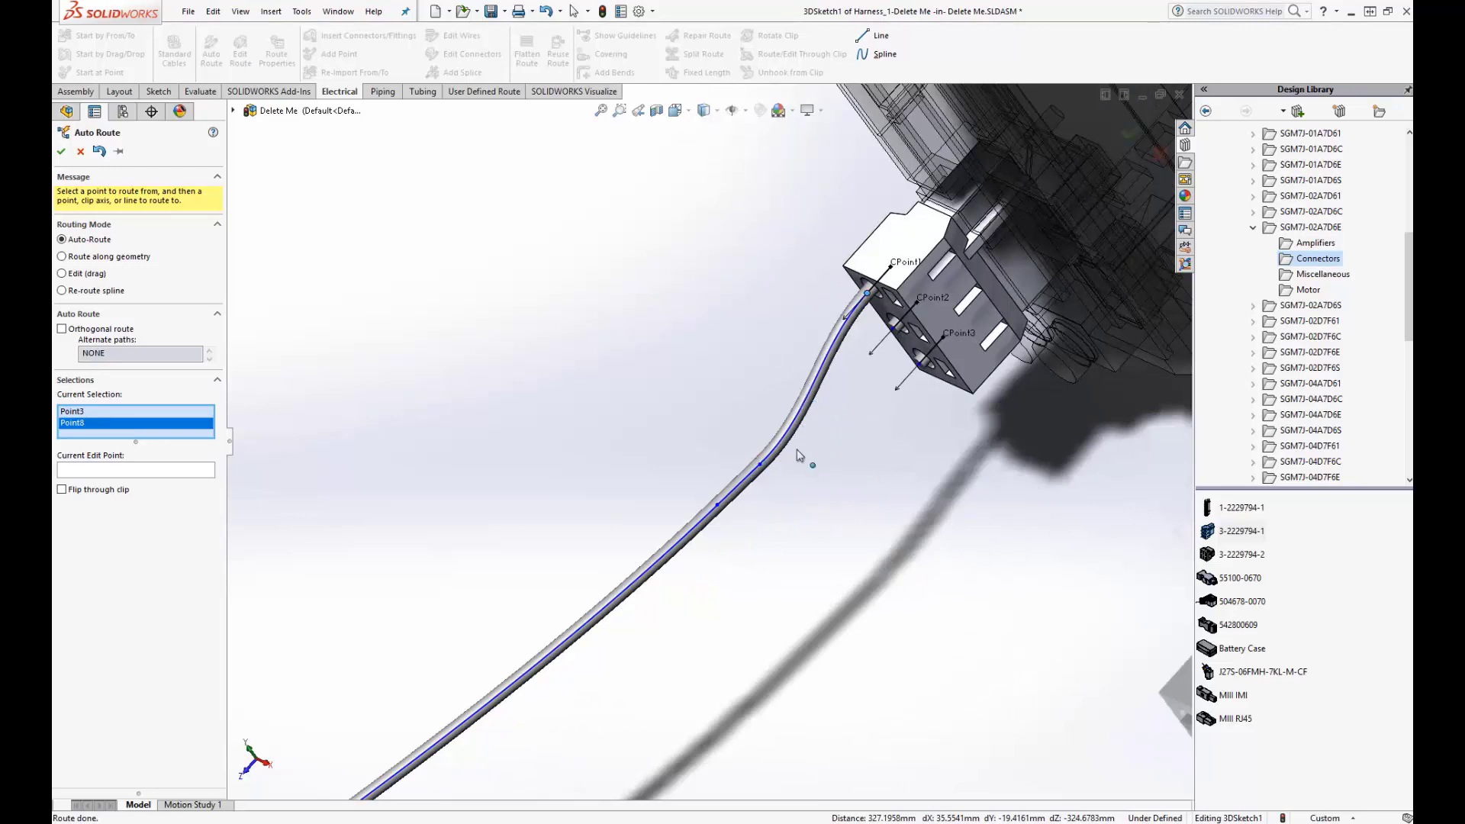
click(760, 465)
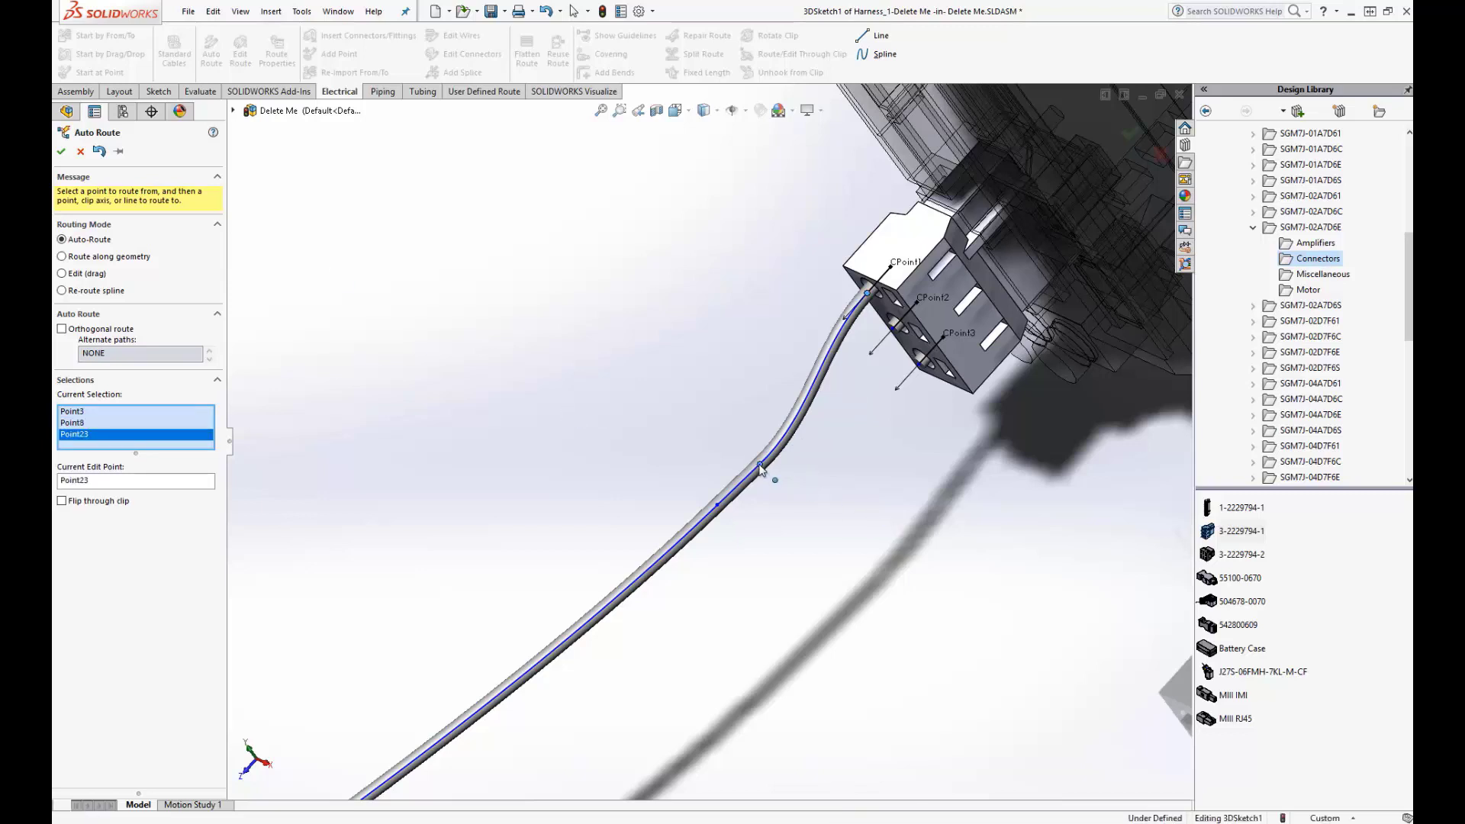
click(897, 337)
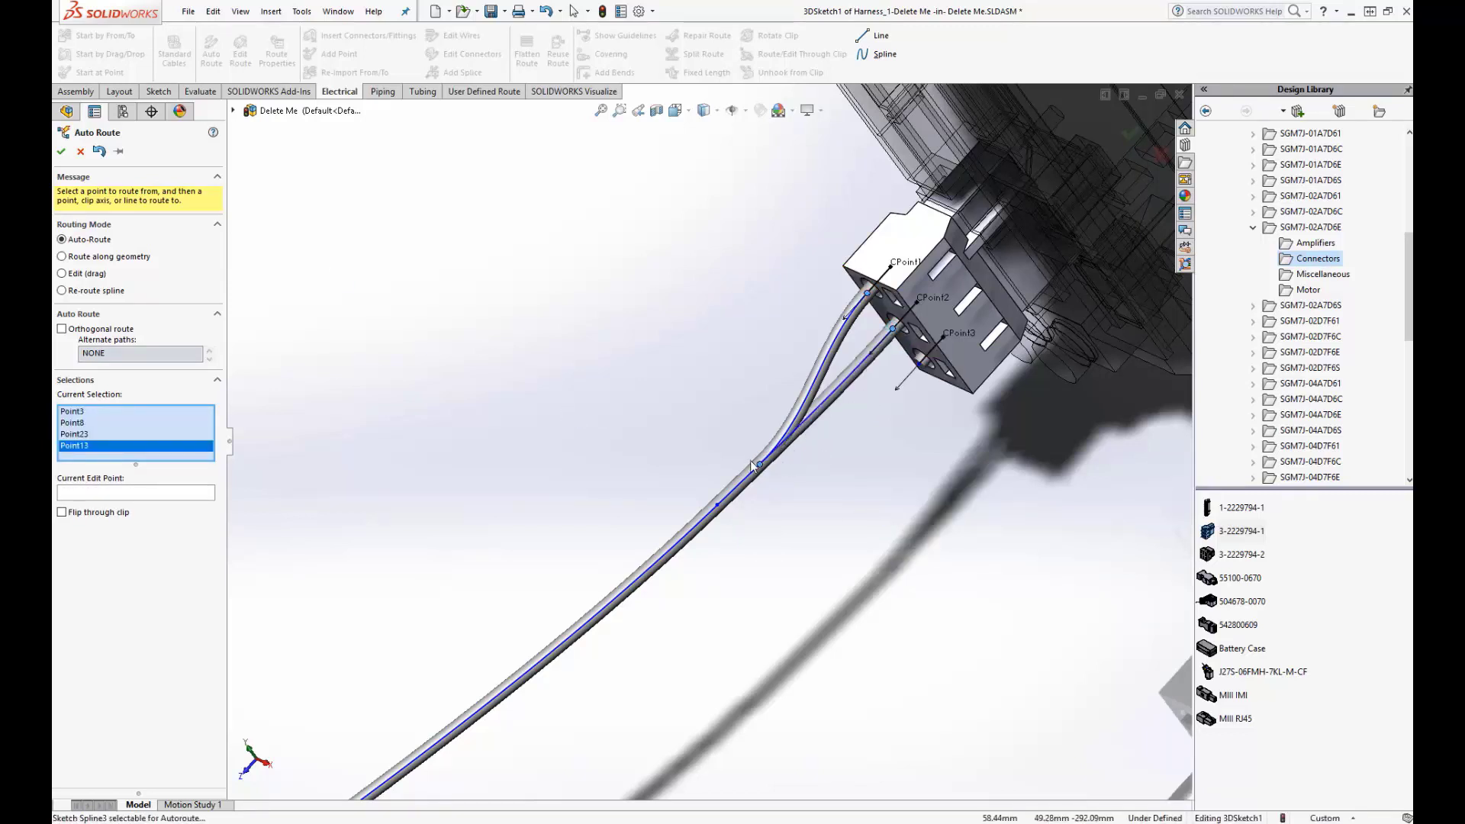
click(754, 462)
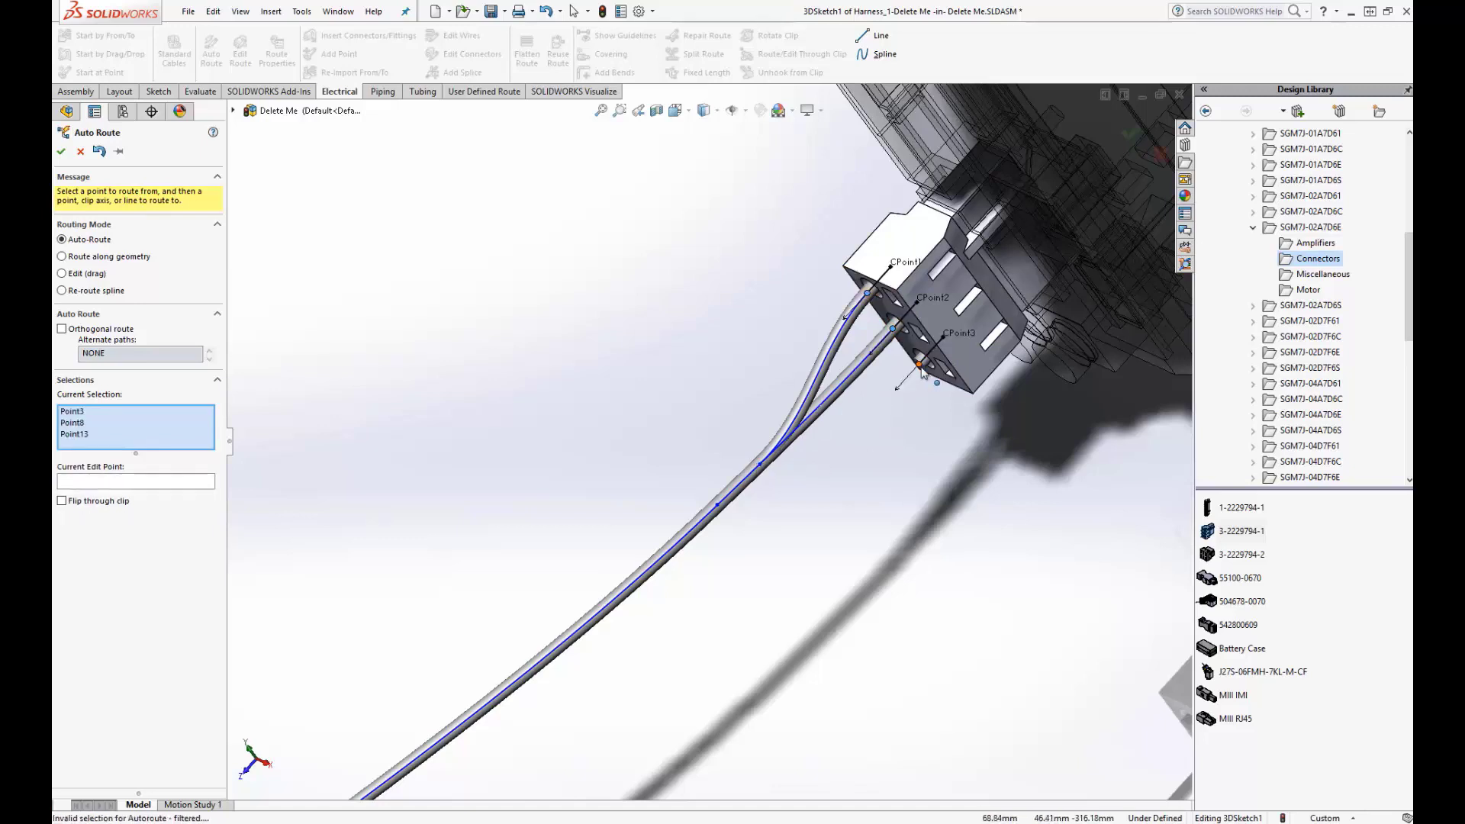
click(920, 367)
click(760, 464)
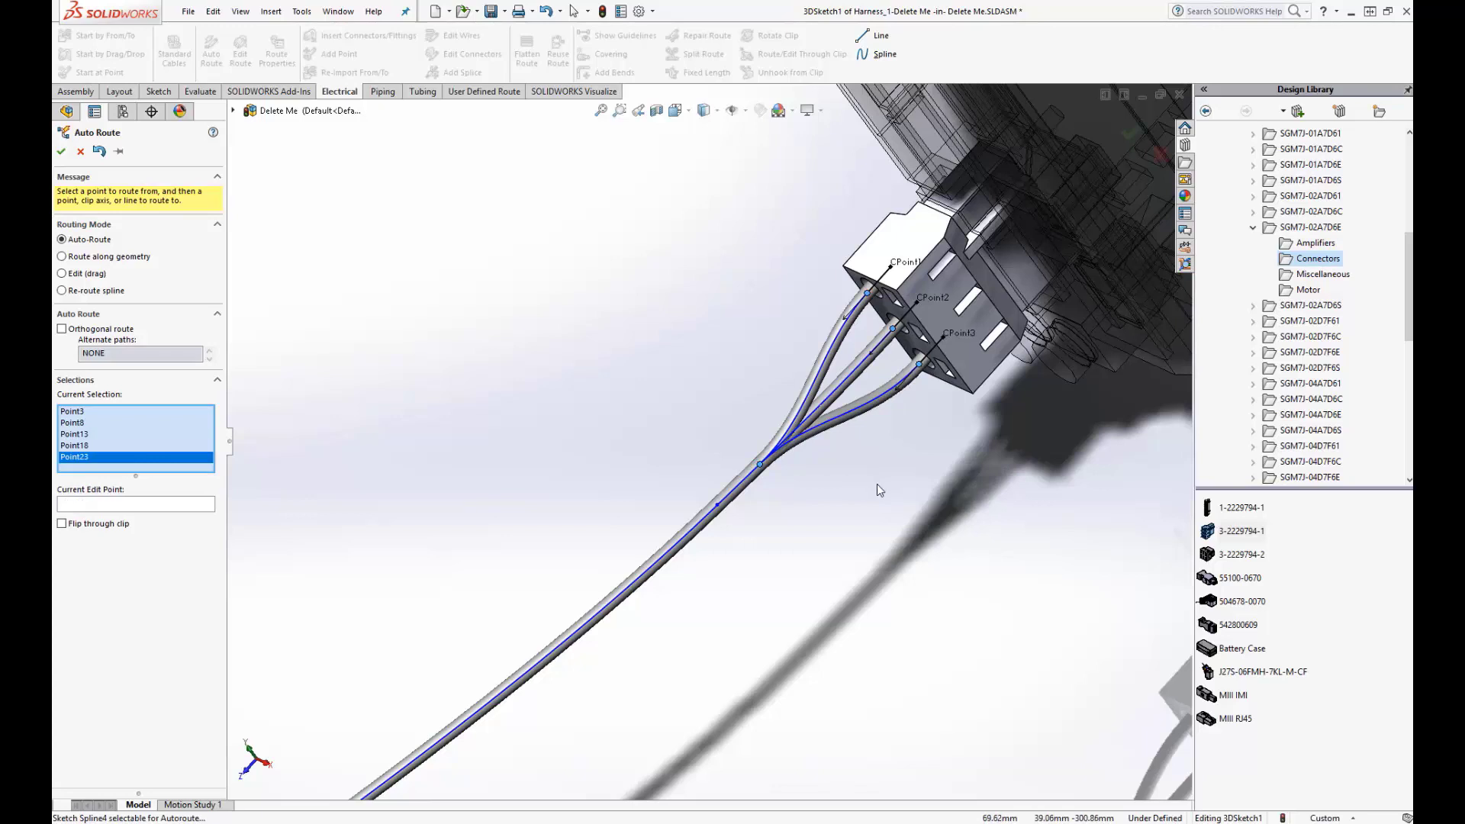
key(f)
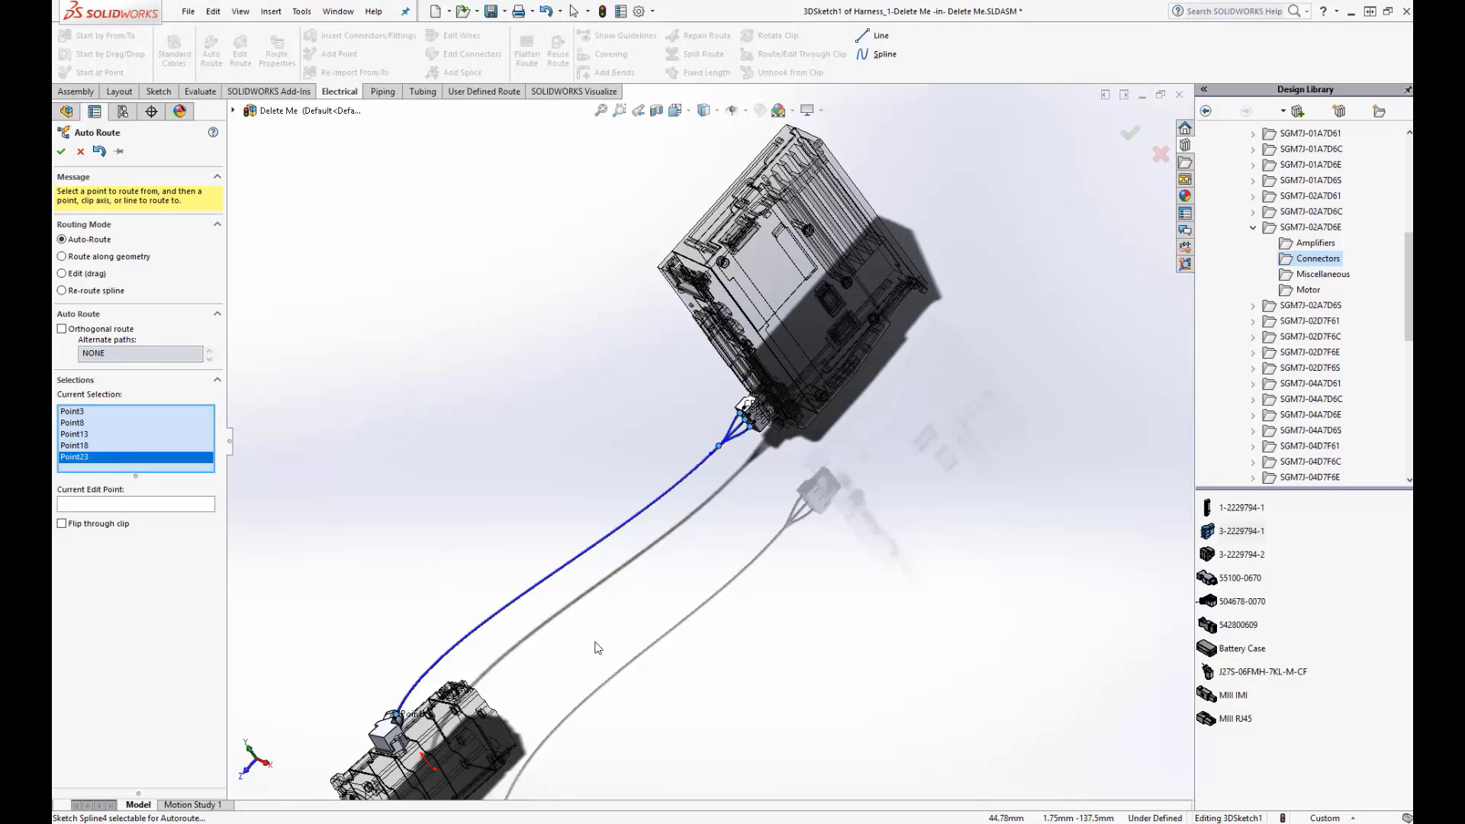
scroll(658, 565, down, 2)
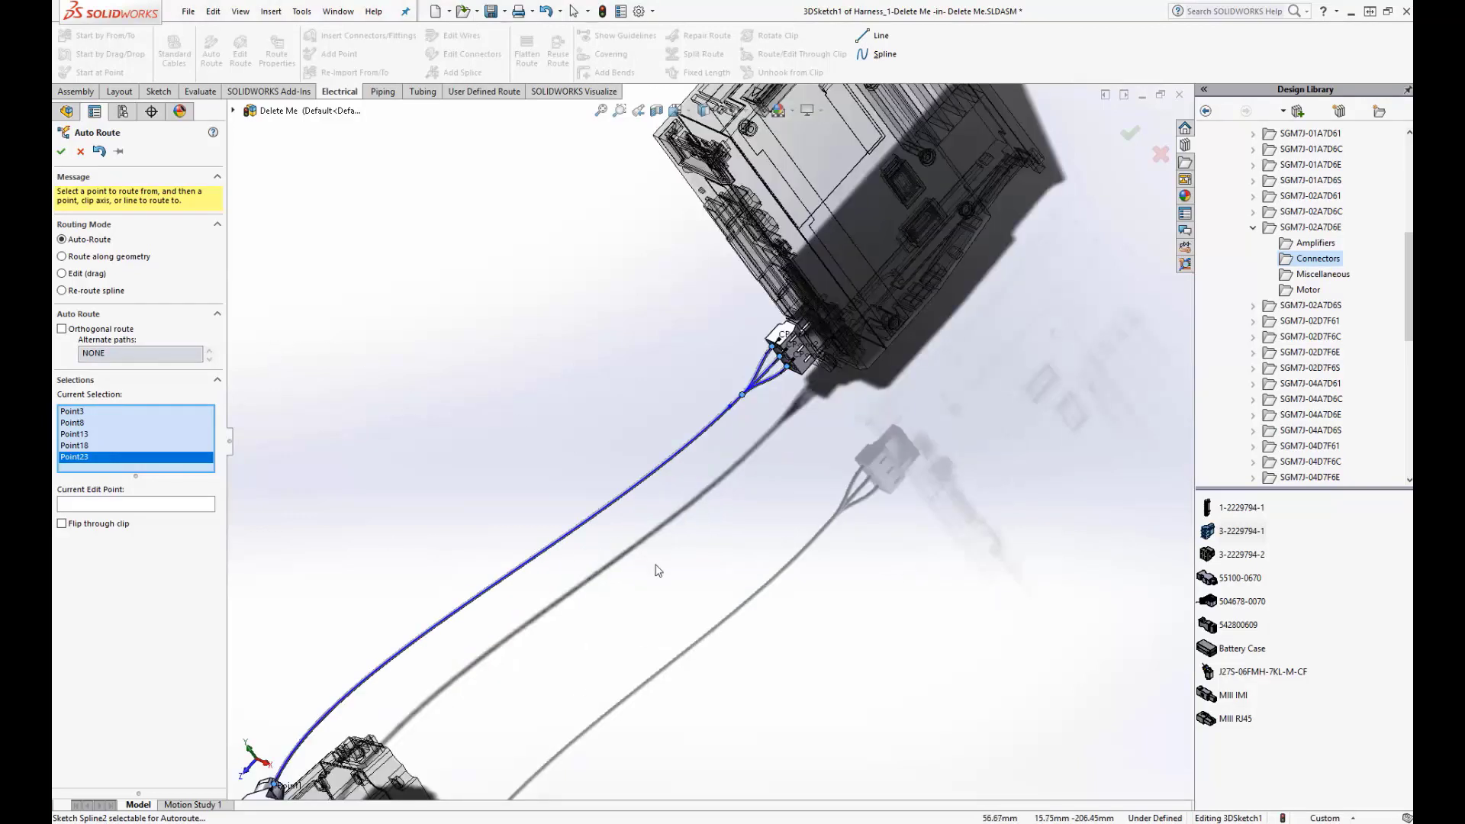
scroll(658, 571, up, 2)
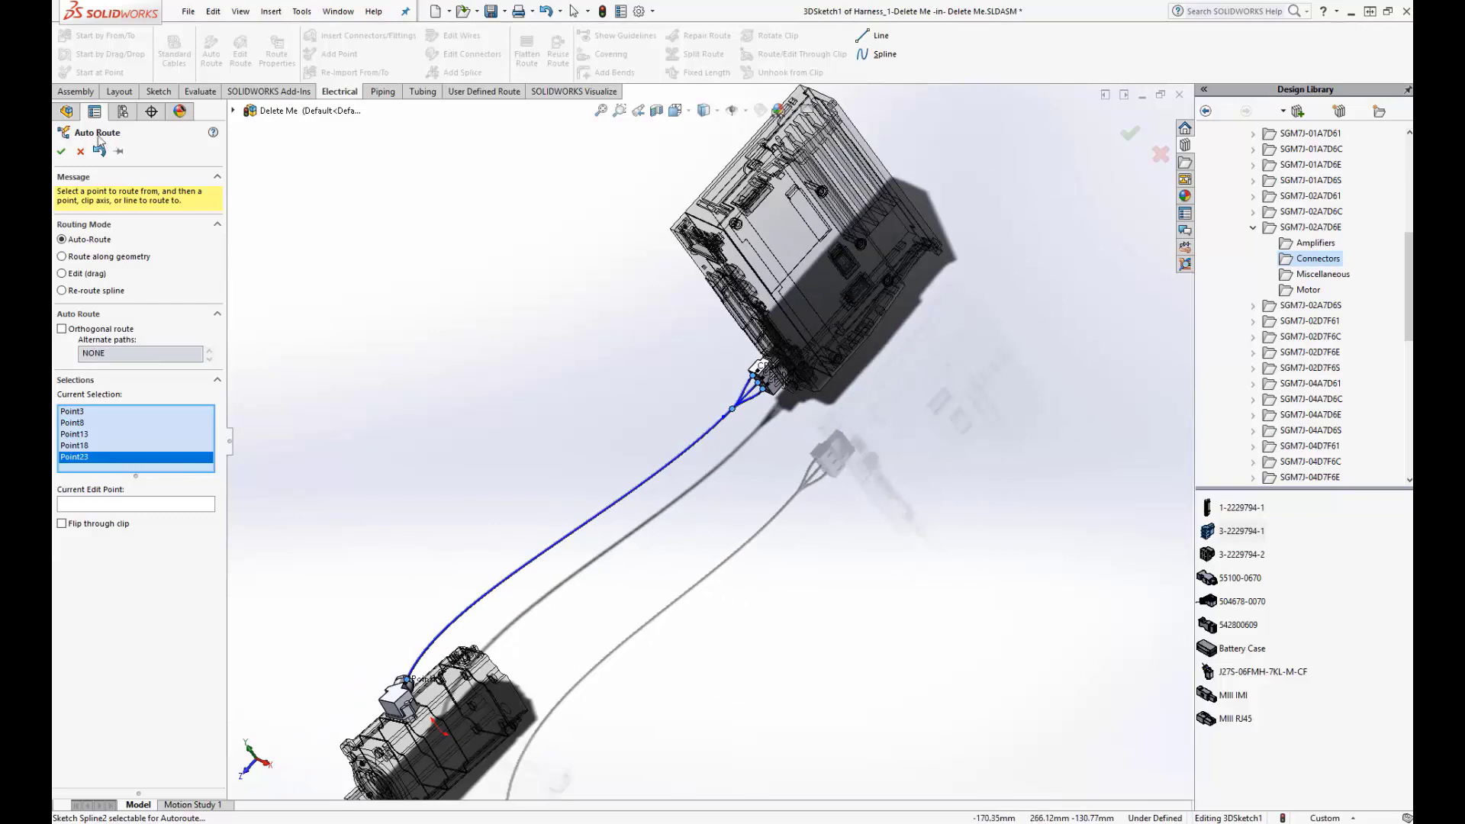
click(62, 152)
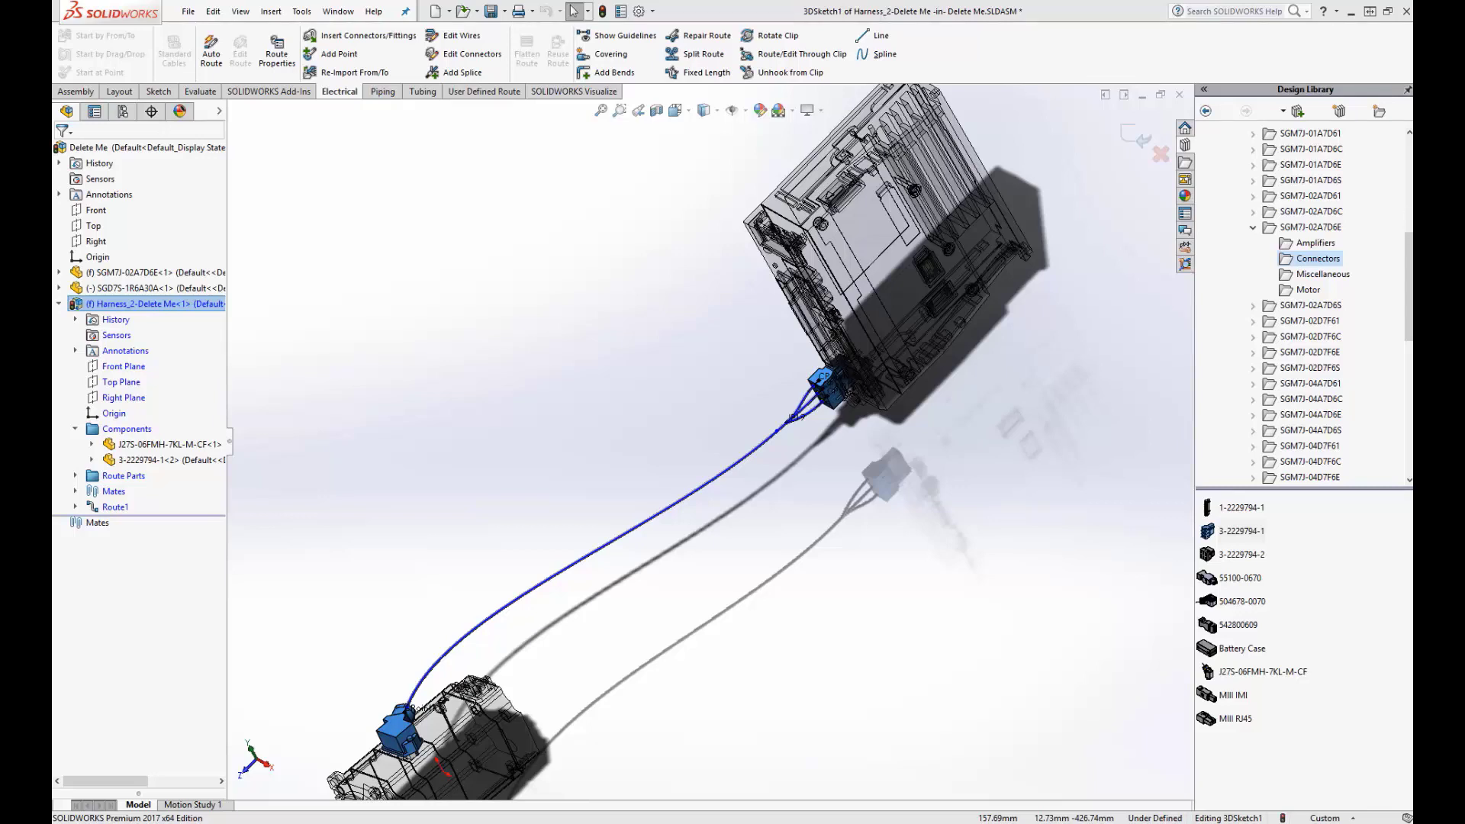
Start Edit Wires on the harness and load YAS_Cable_V106.xml as the electrical library file
click(487, 42)
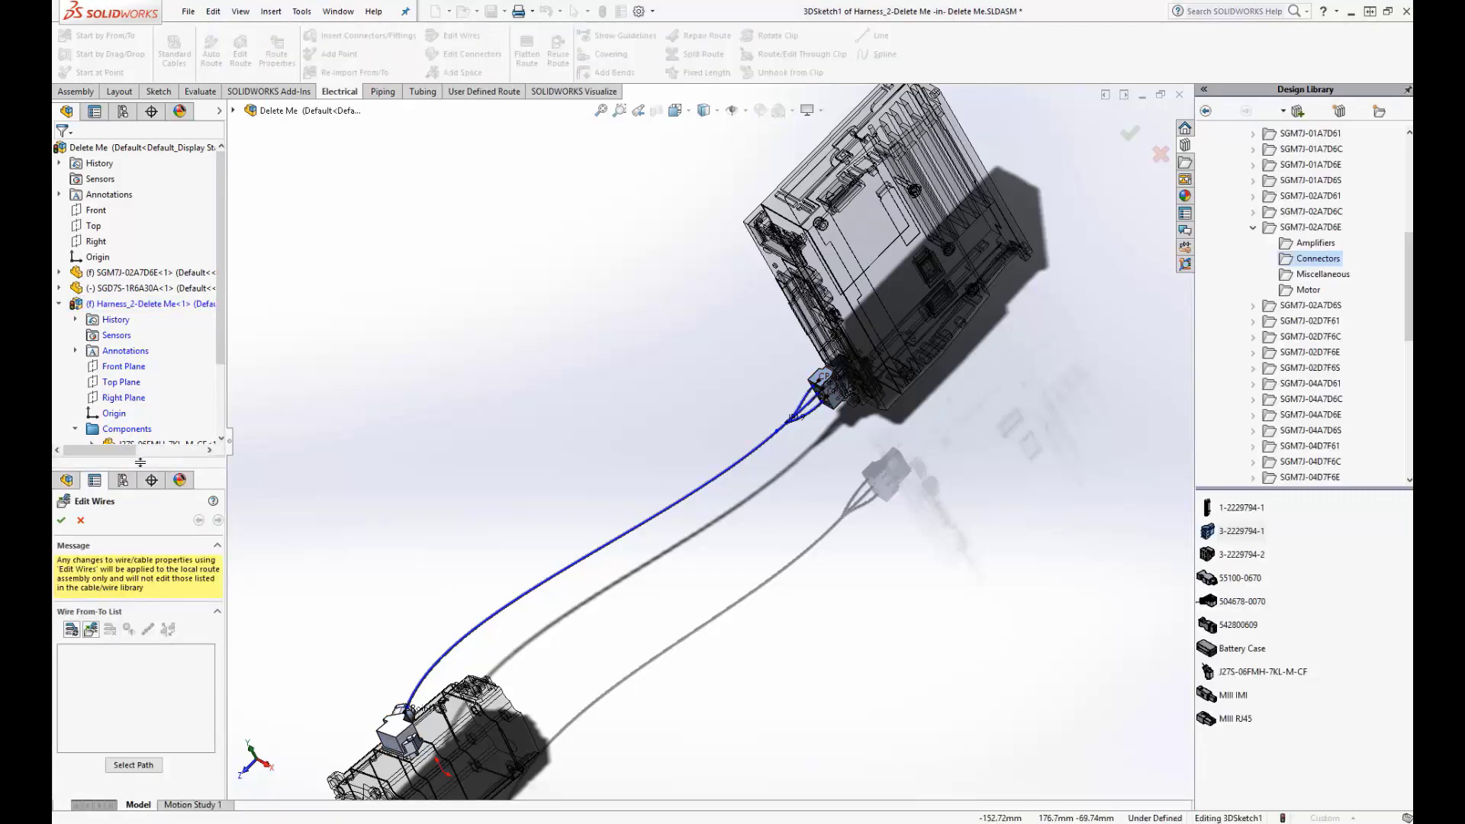
drag(188, 113, 188, 104)
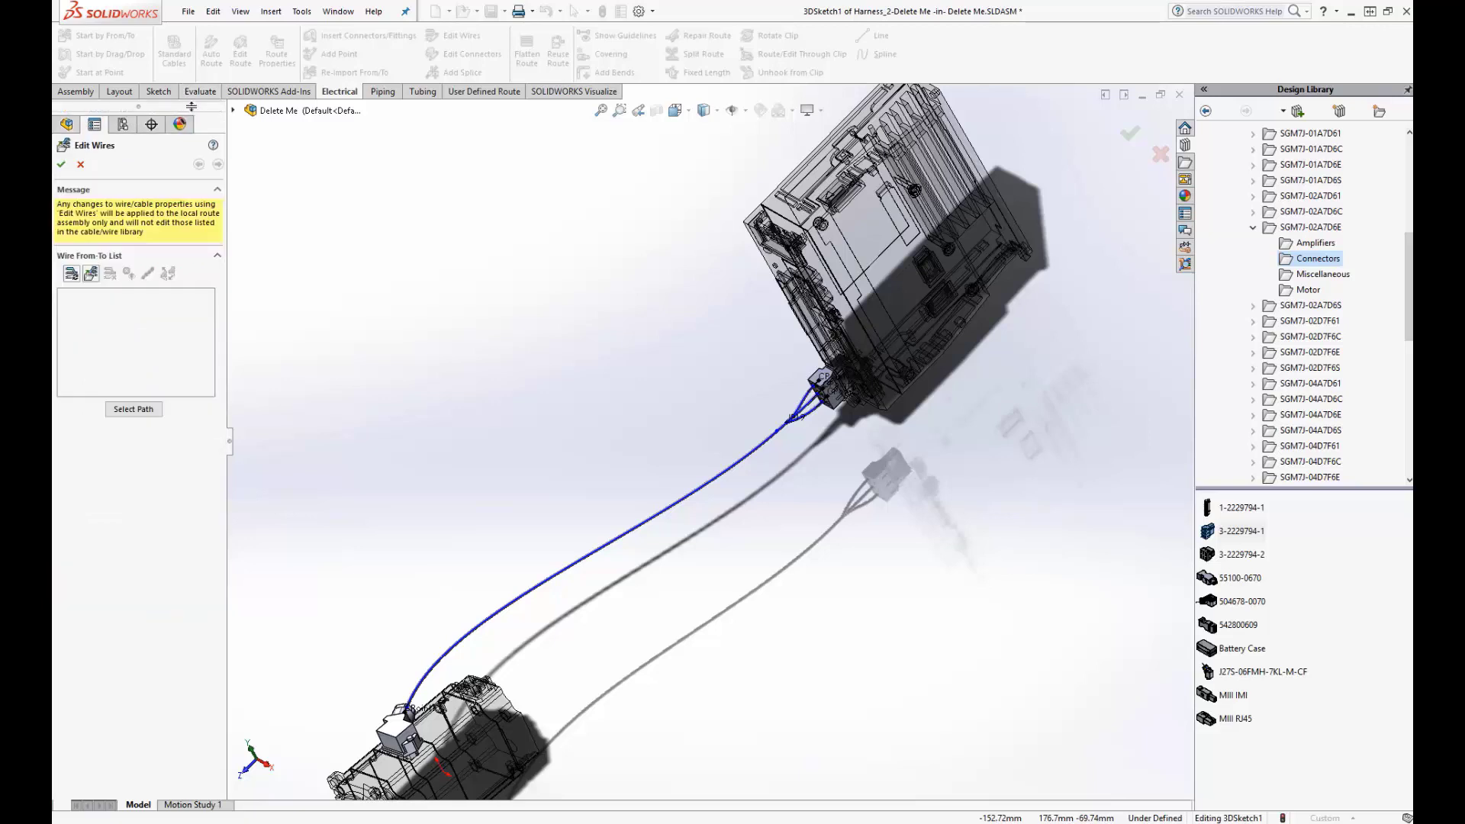
click(90, 274)
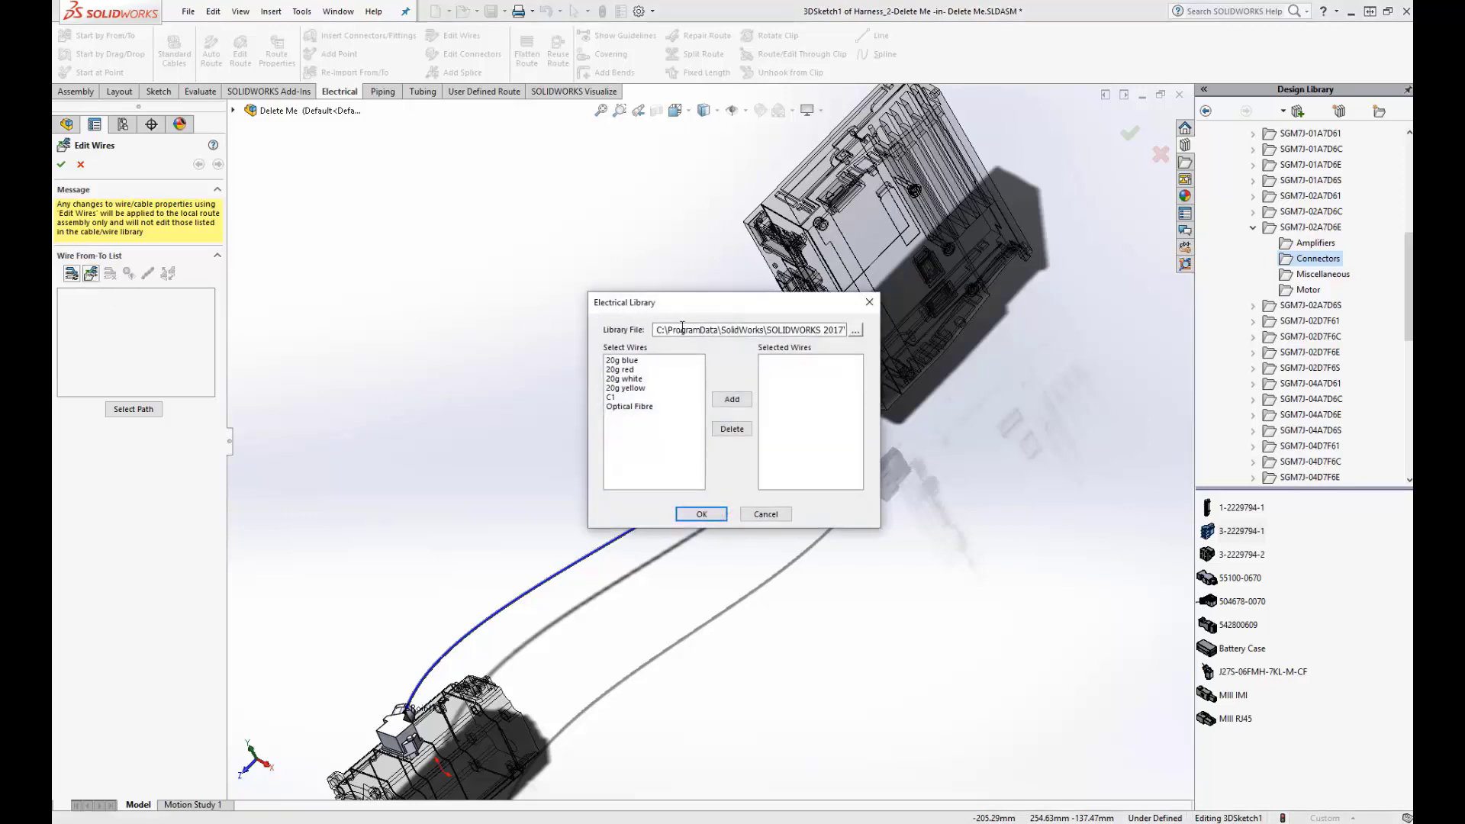
click(856, 331)
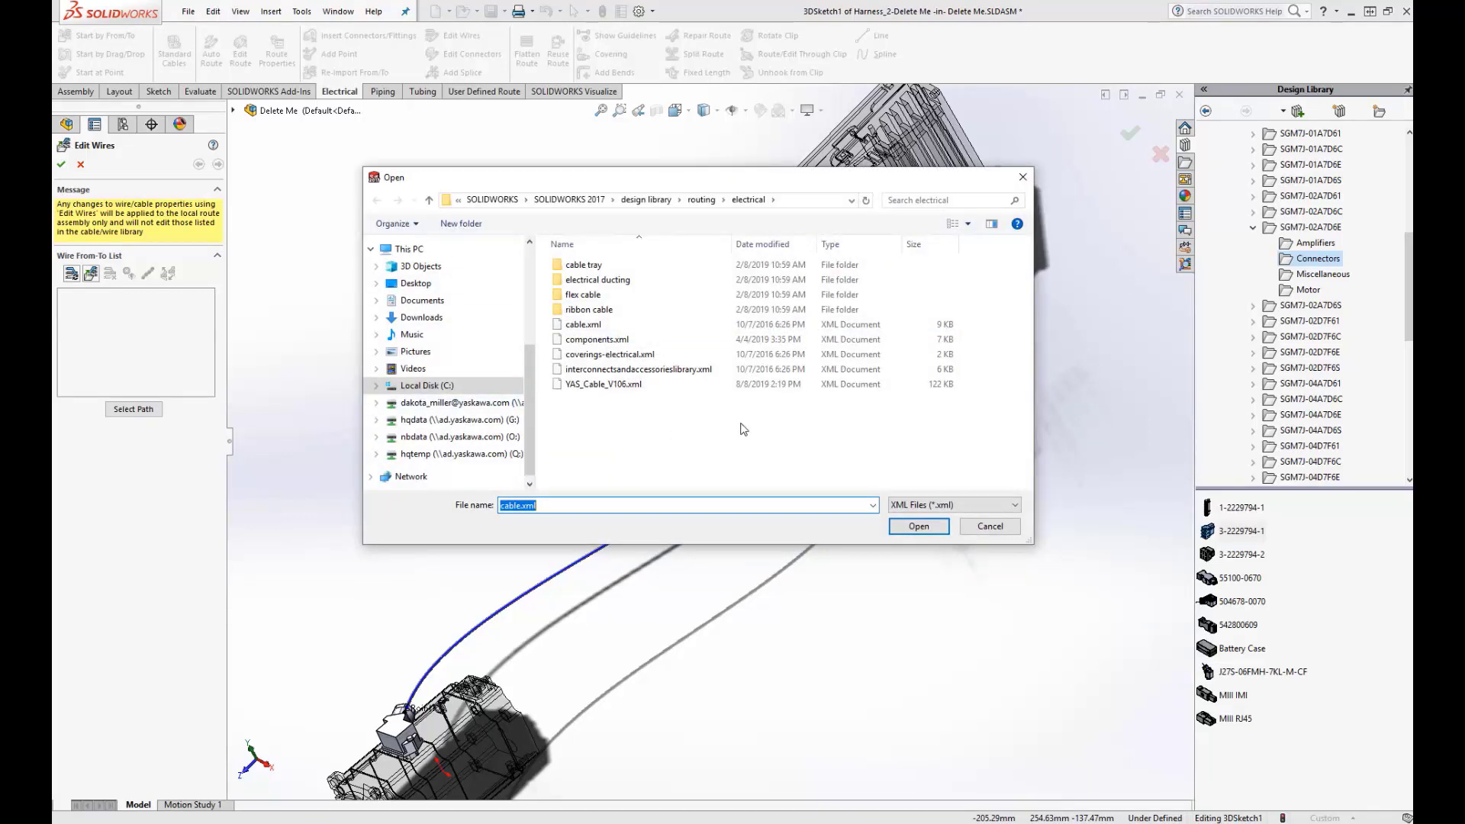
double_click(600, 388)
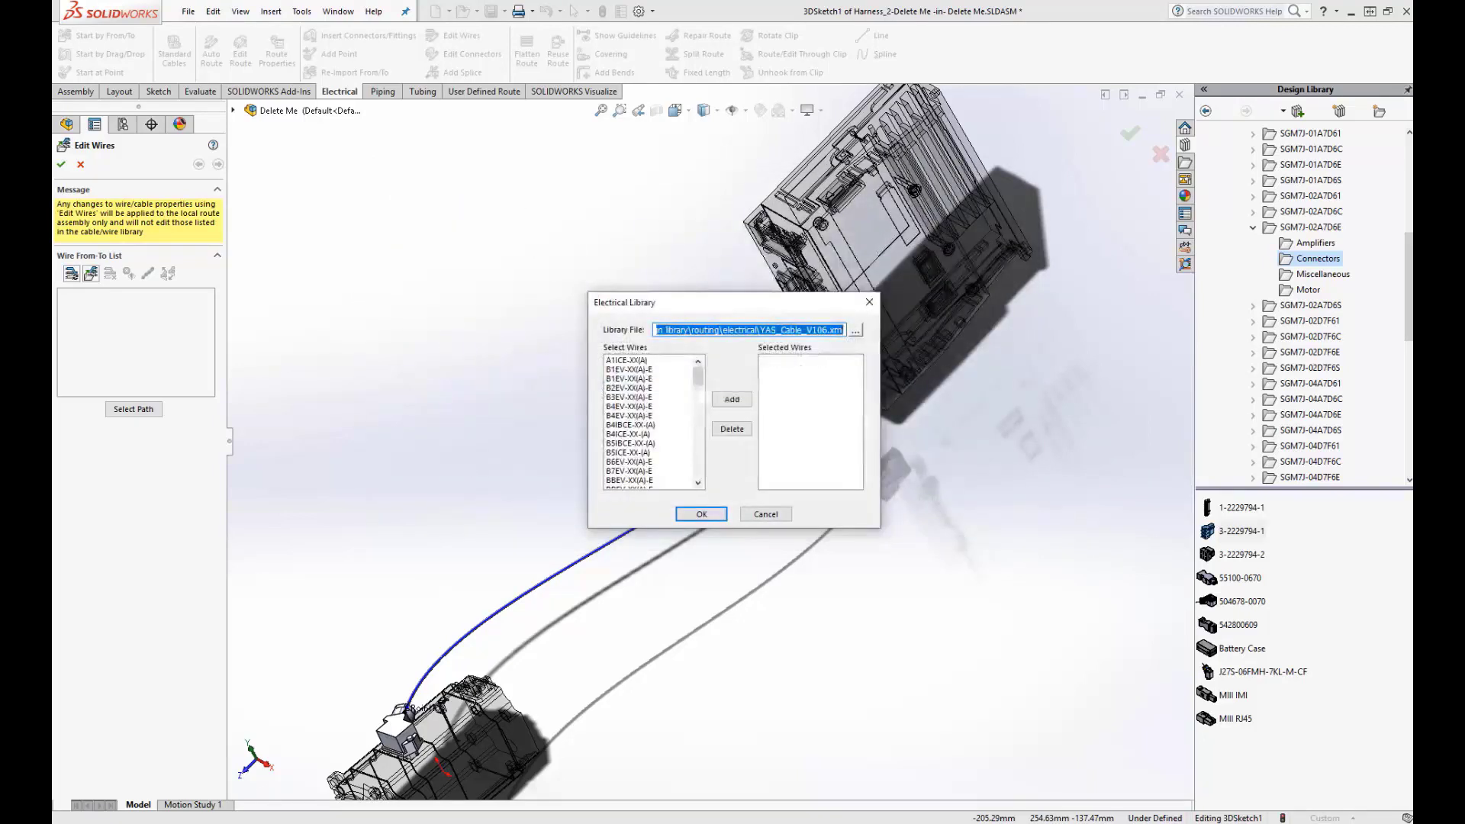
Add the power cable JZSP-C7M20X-XX-E from the library to the harness's wire list
drag(699, 374, 697, 412)
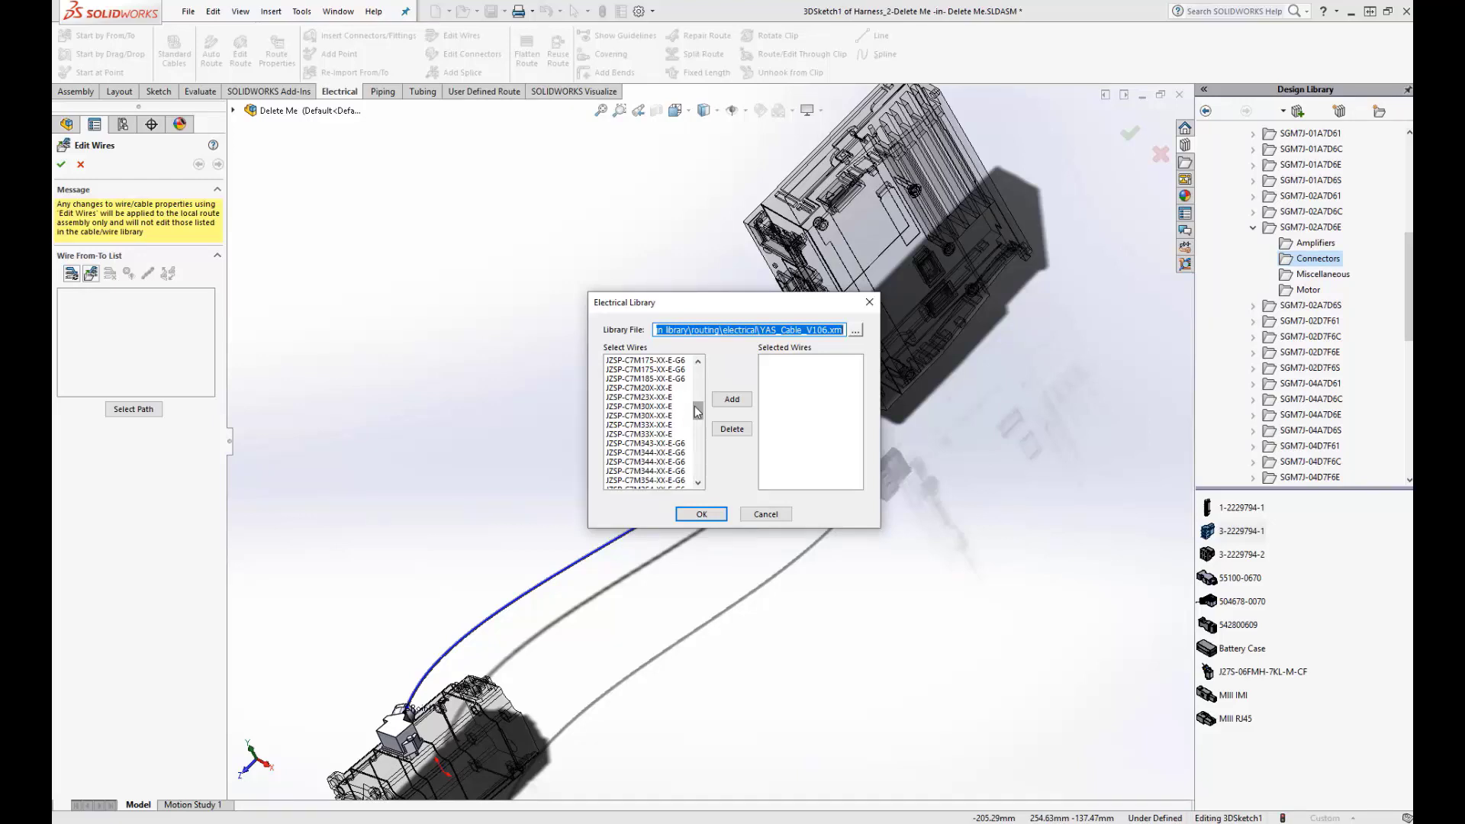
scroll(697, 411, up, 1)
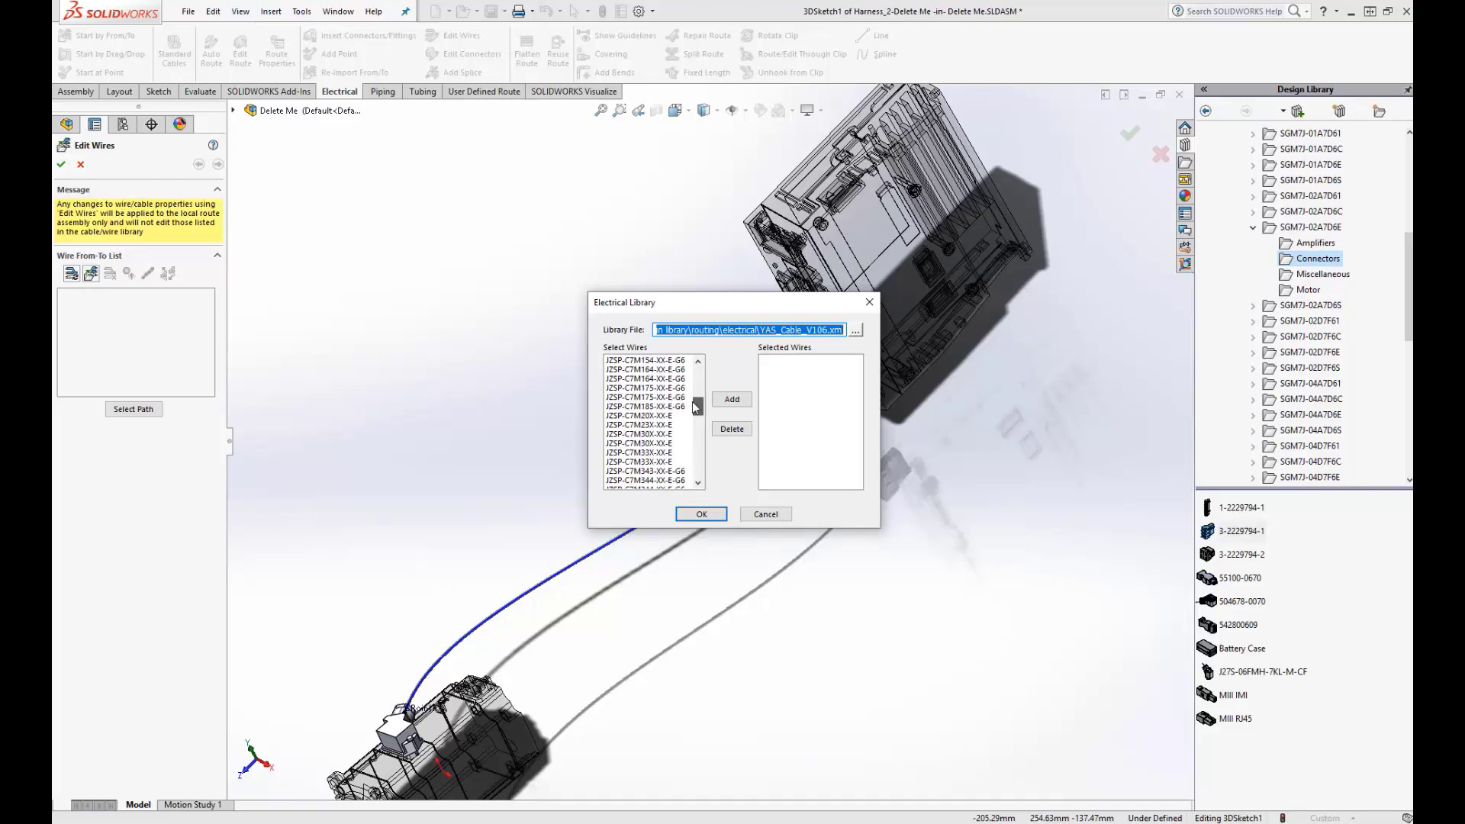
double_click(637, 416)
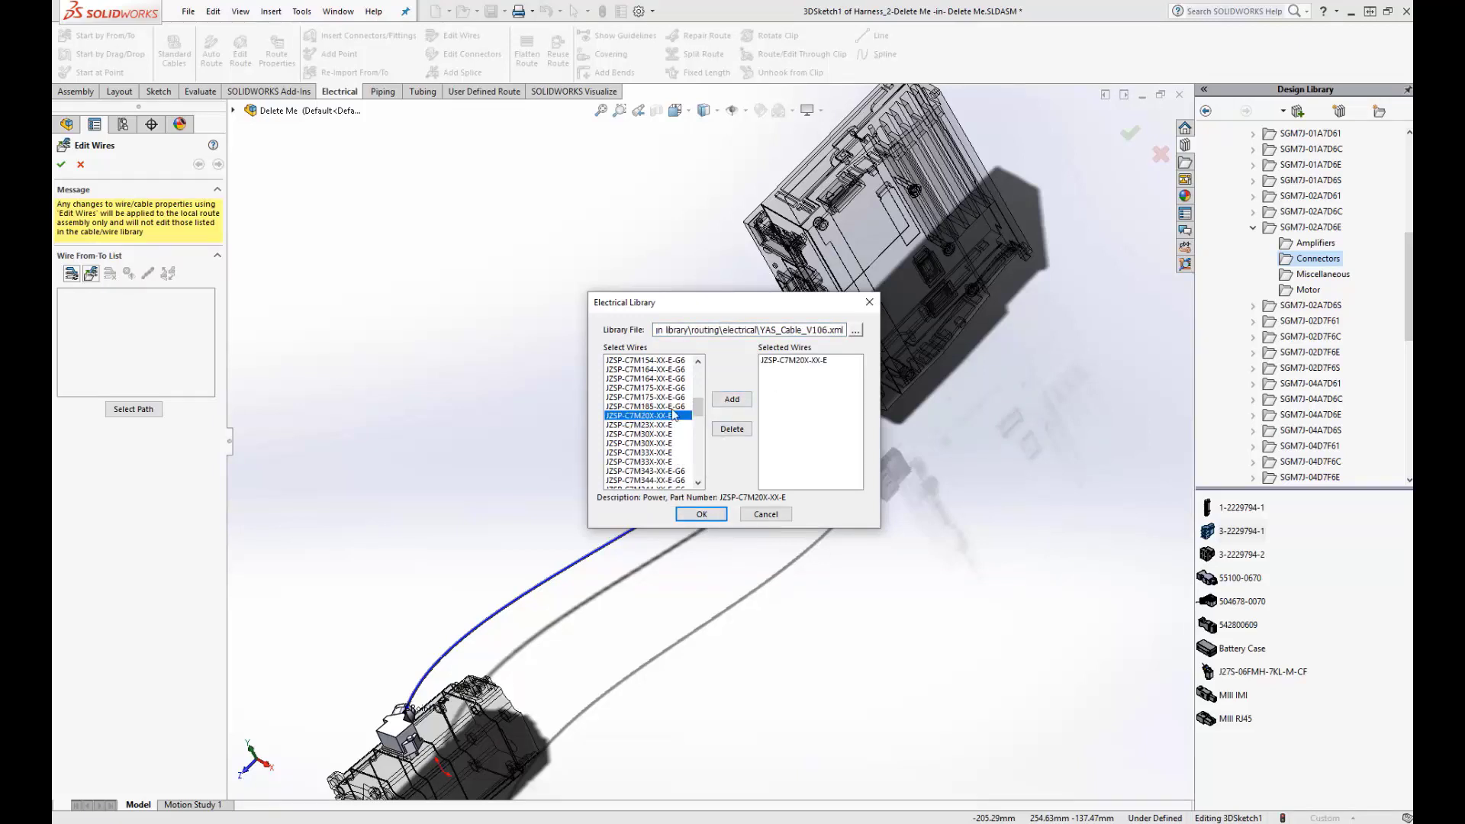
click(701, 515)
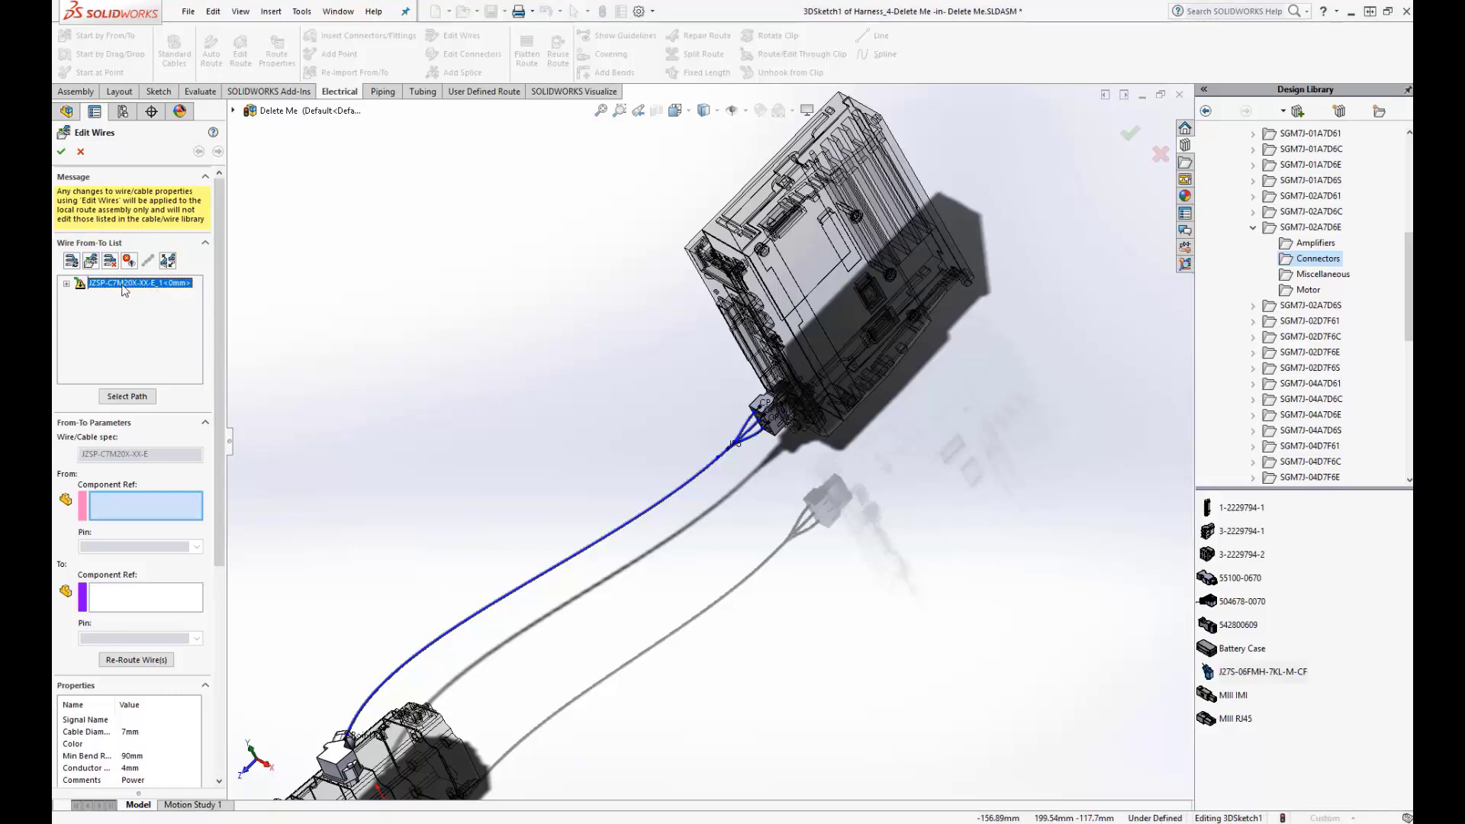
Assign cable JZSP-C7M20X-XX-E to the long route segment between the motor connector and the junction point
click(142, 397)
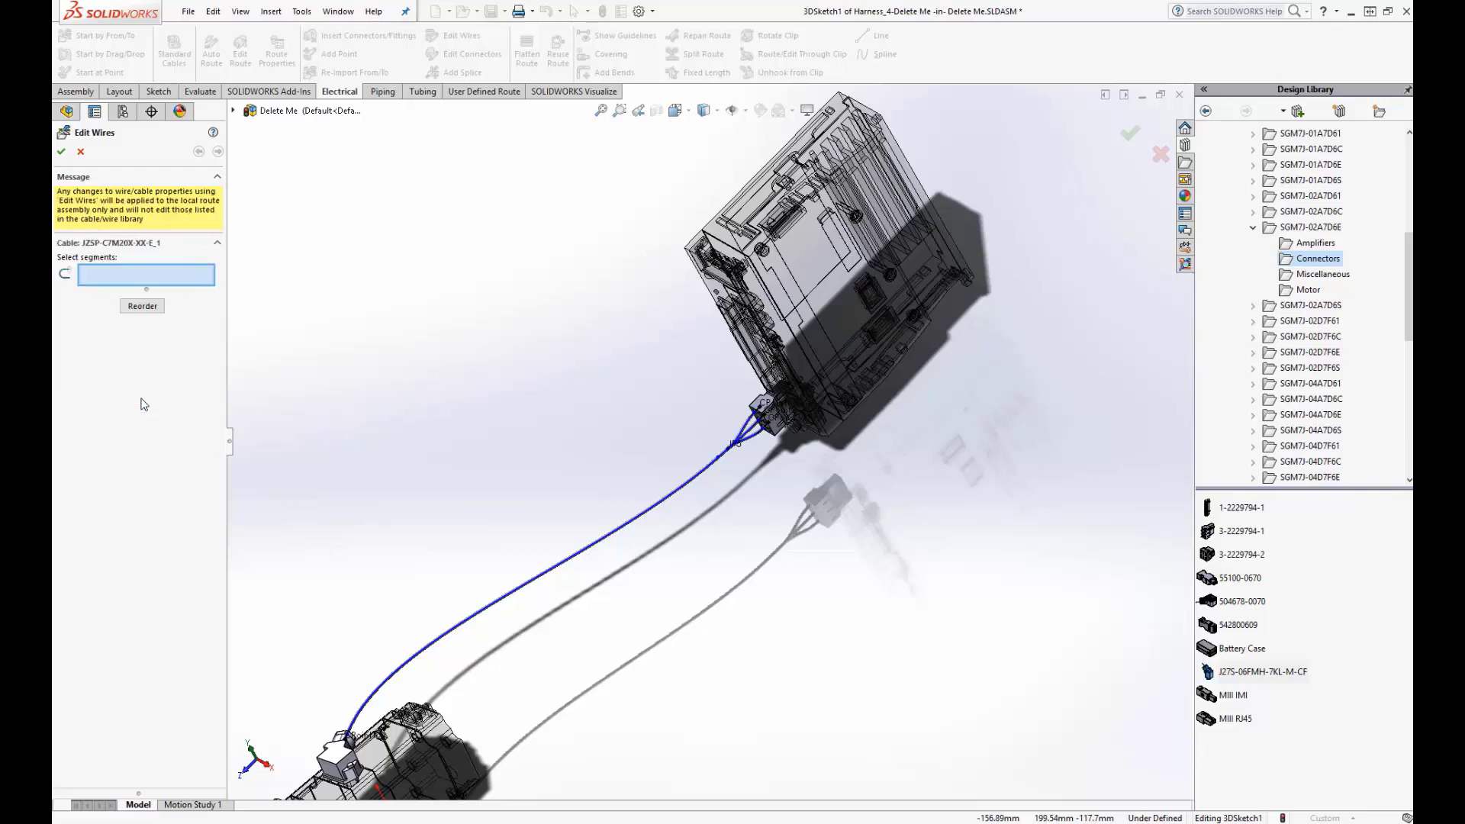
click(650, 513)
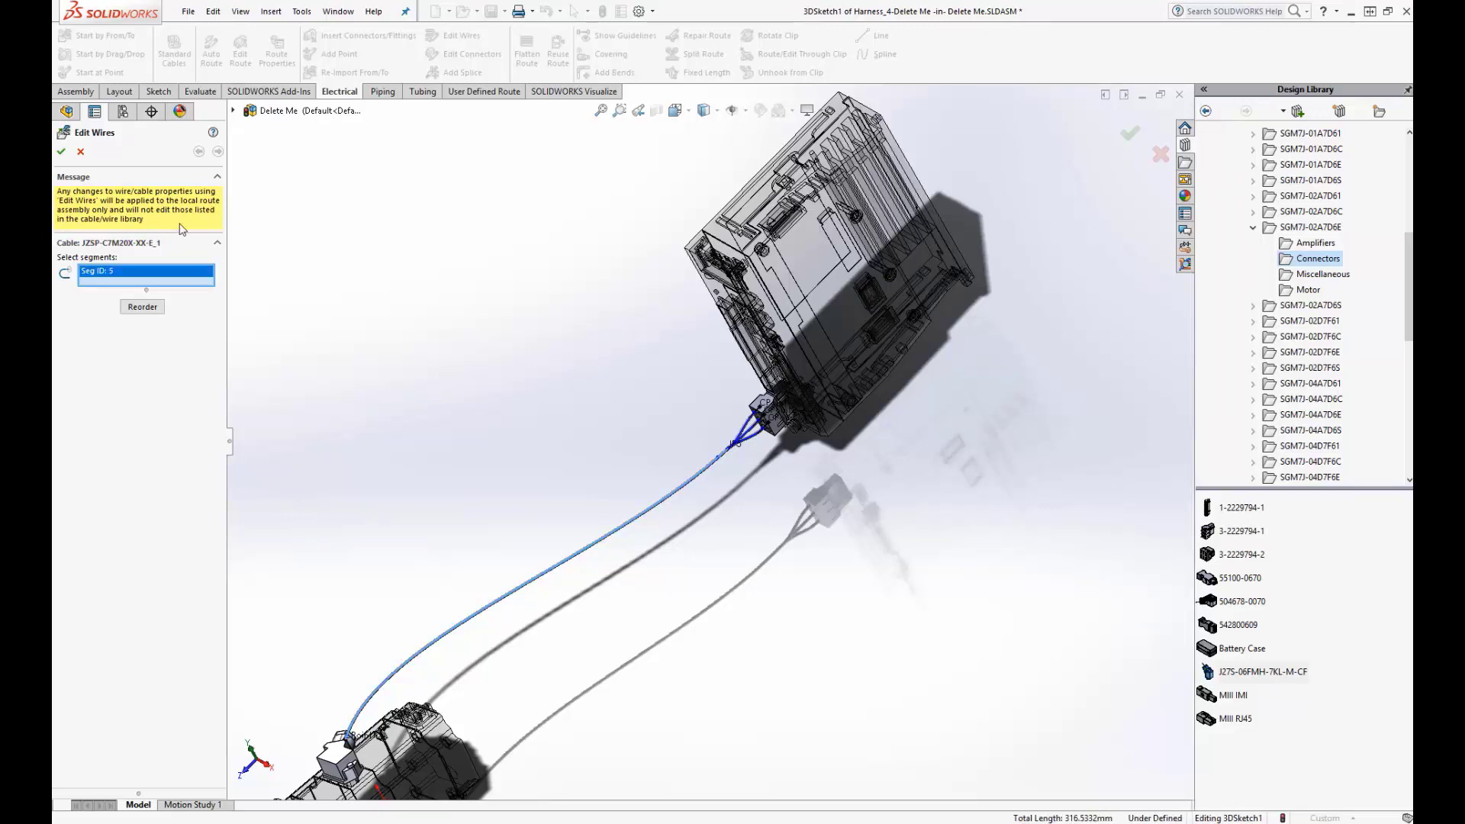
click(61, 151)
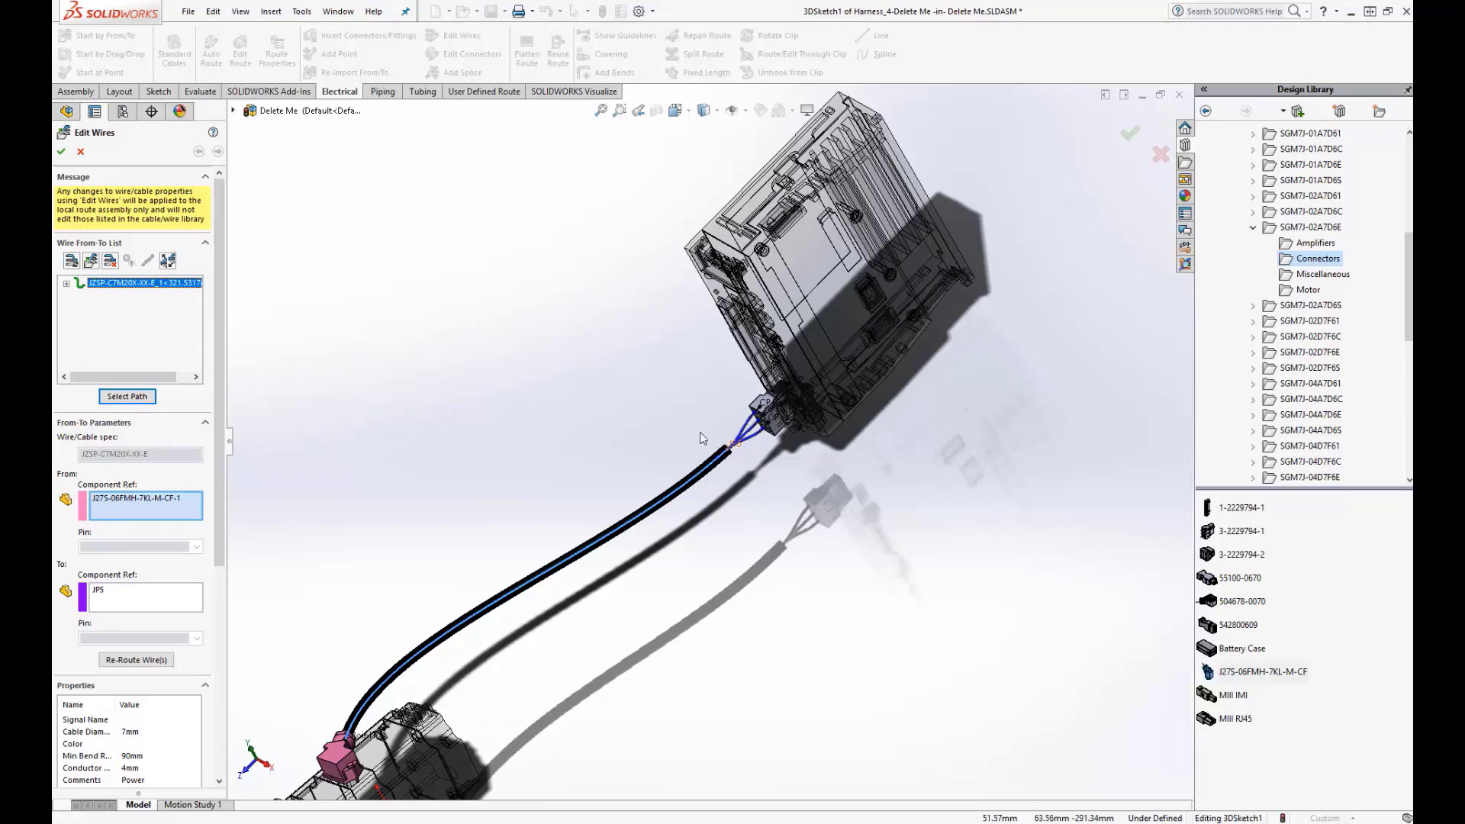
Assign core U of cable JZSP-C7M20X-XX-E to the branch at CPoint1 of the amplifier connector, accepting the undersized bend radius
click(67, 286)
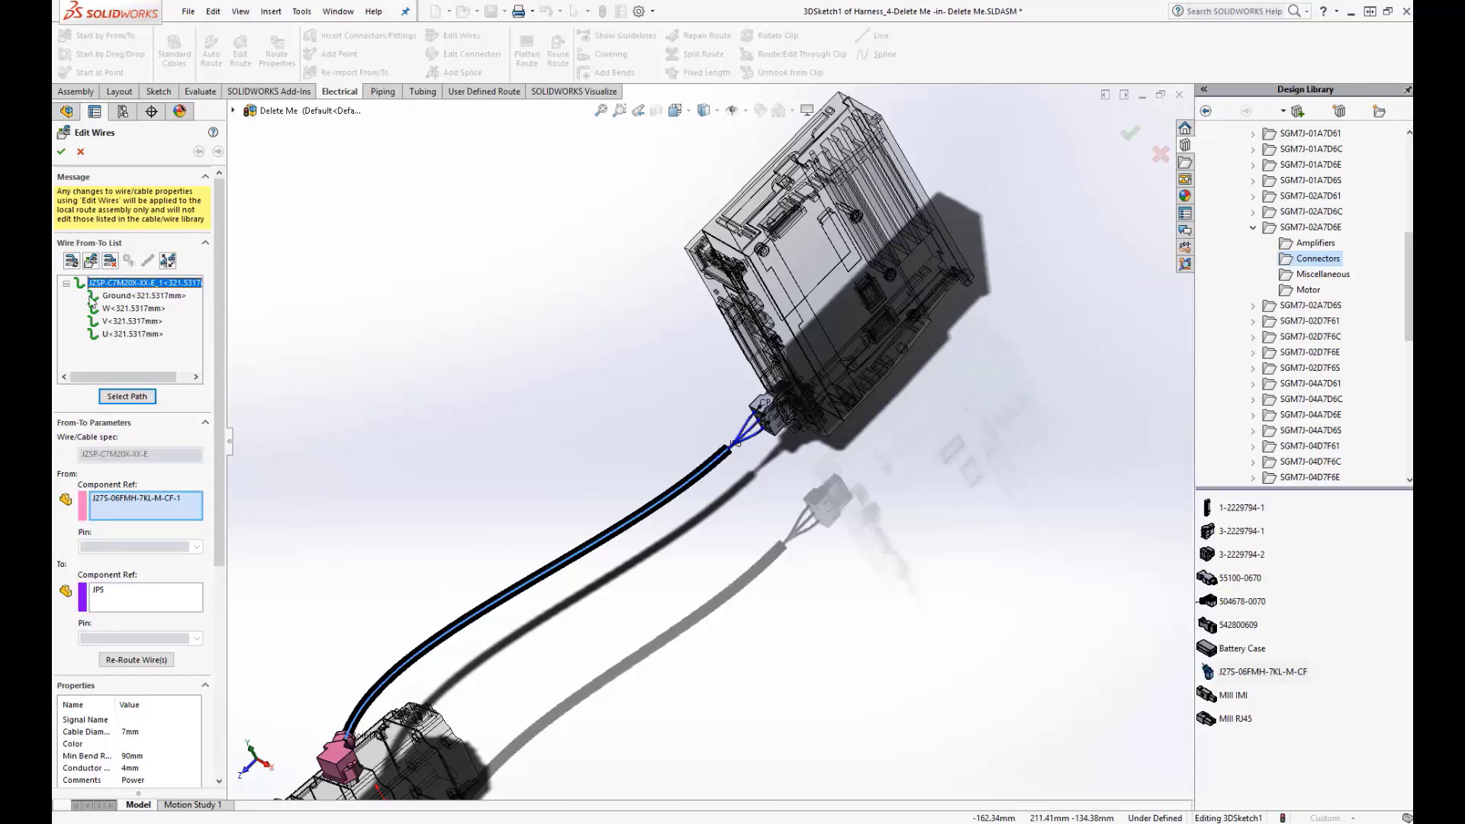
click(139, 336)
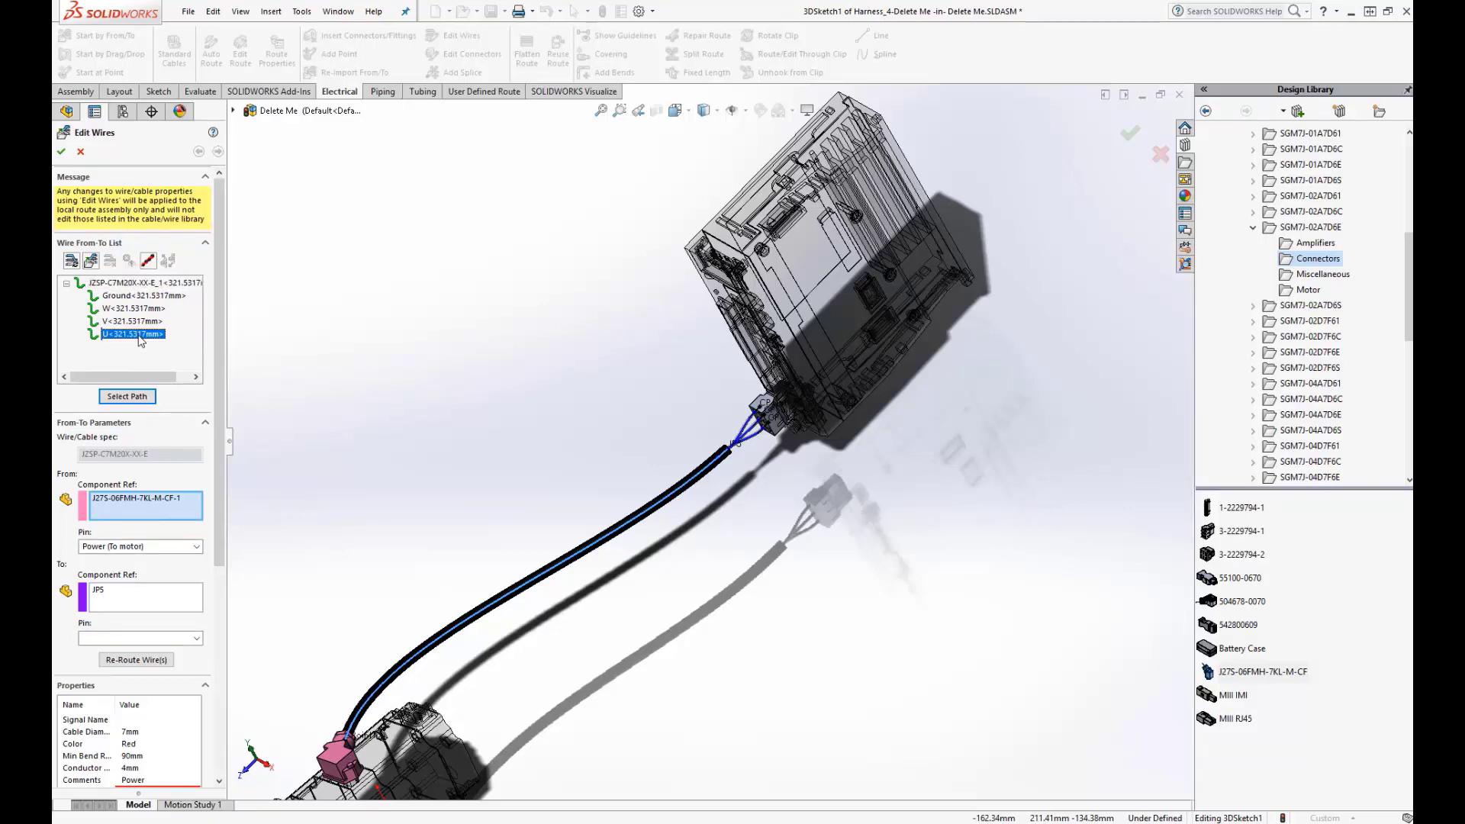
click(142, 397)
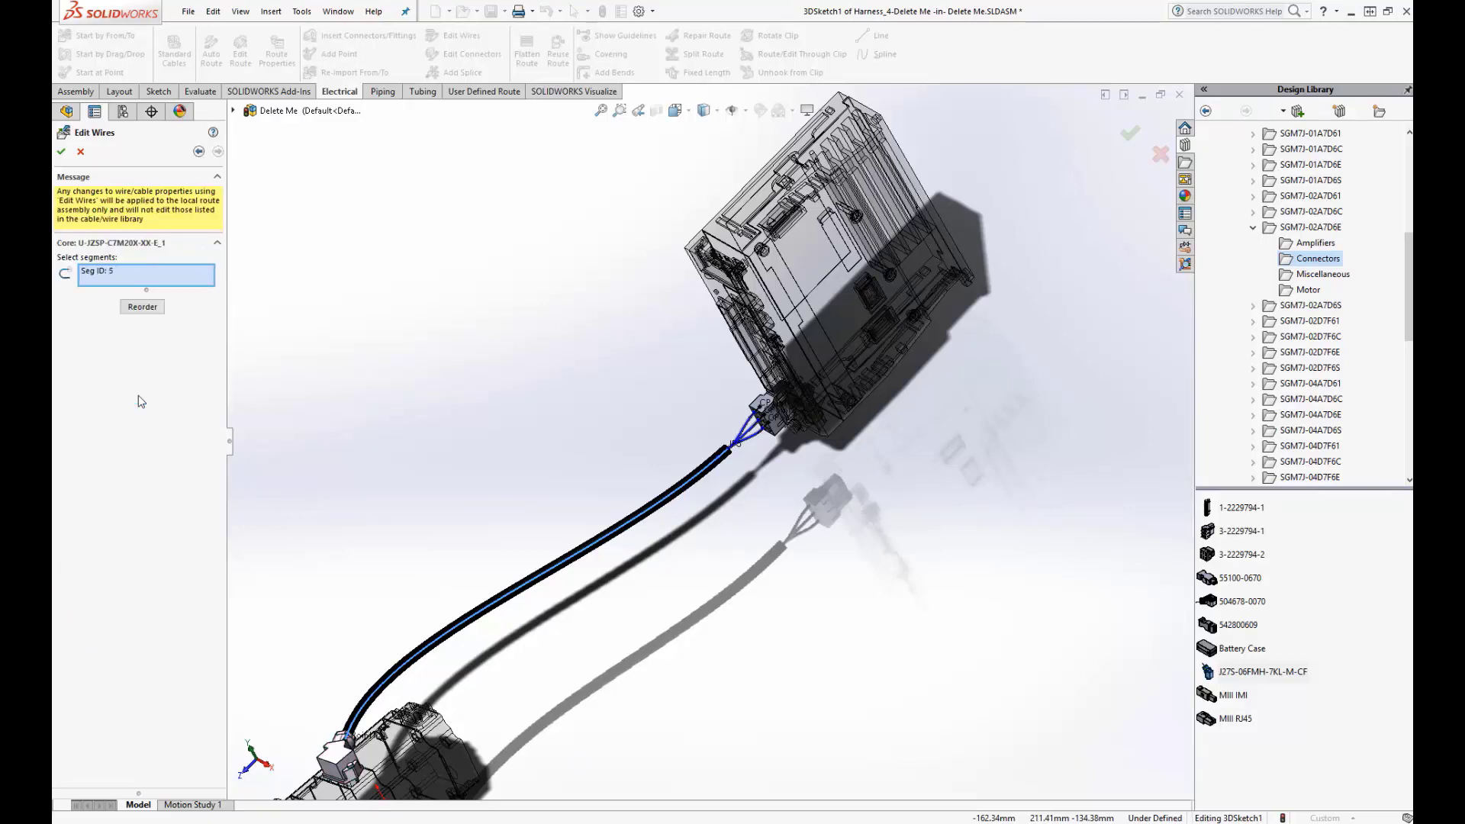
scroll(762, 428, down, 5)
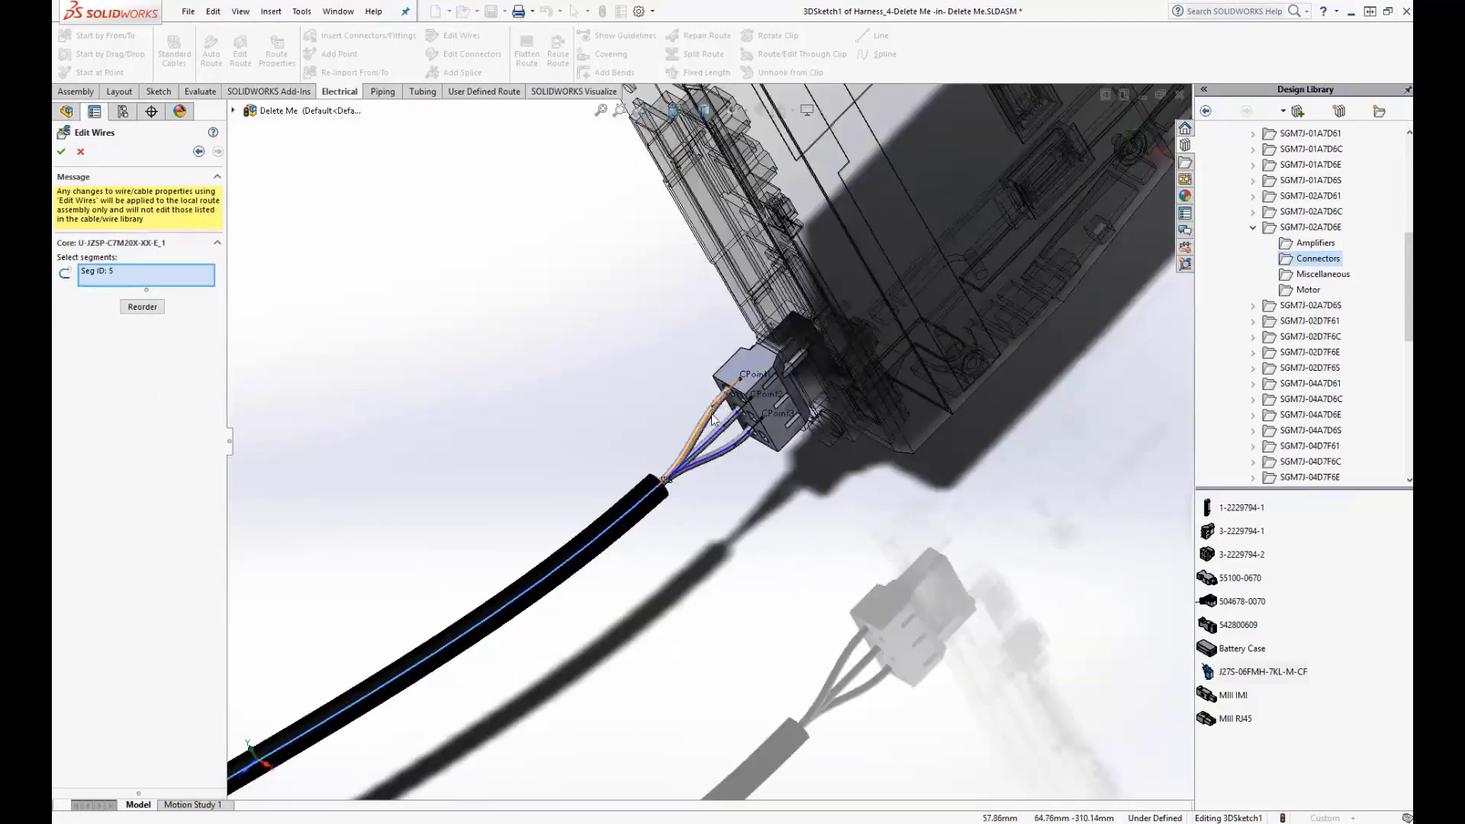
click(711, 413)
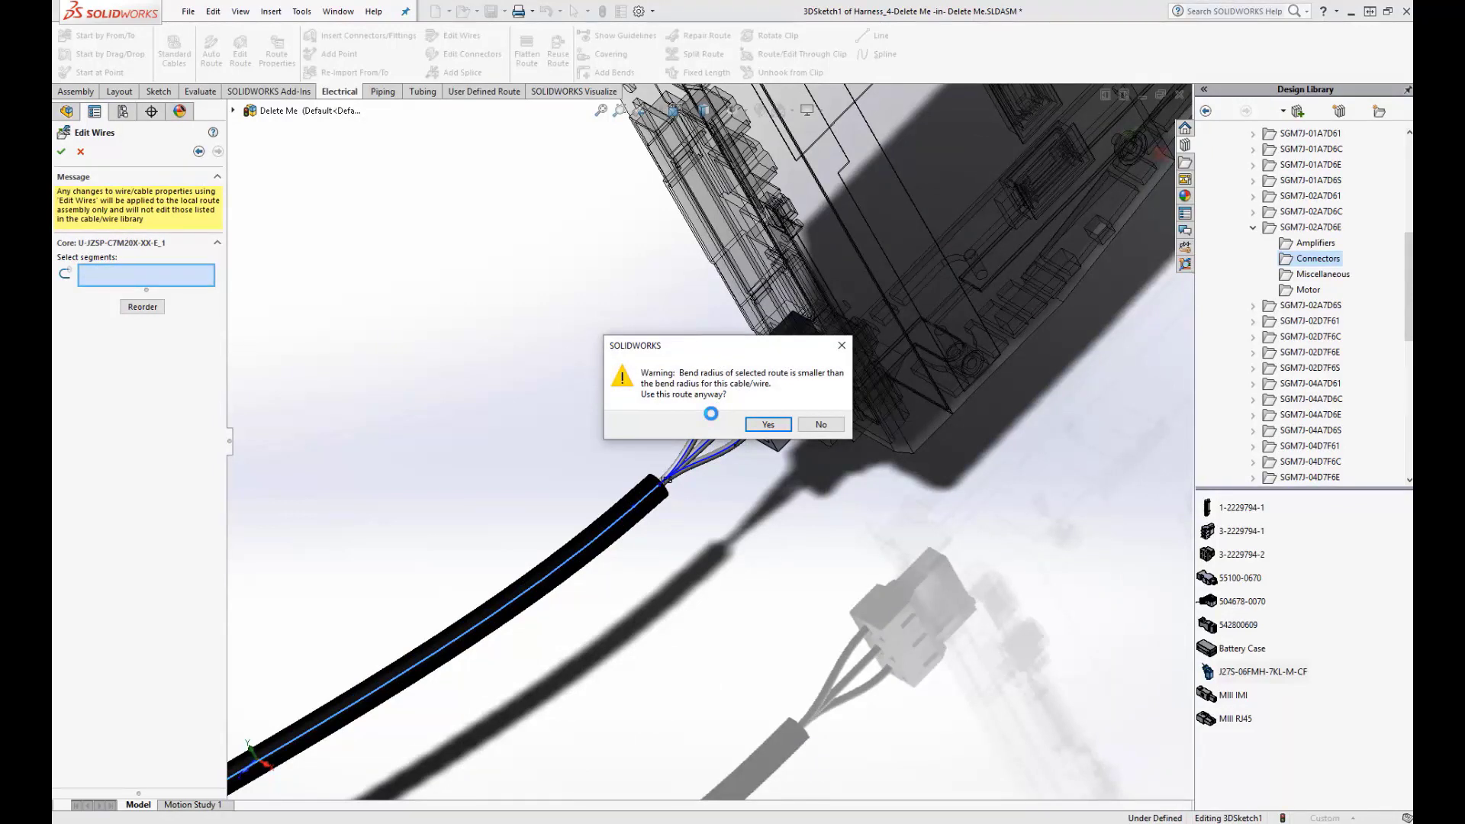
click(766, 425)
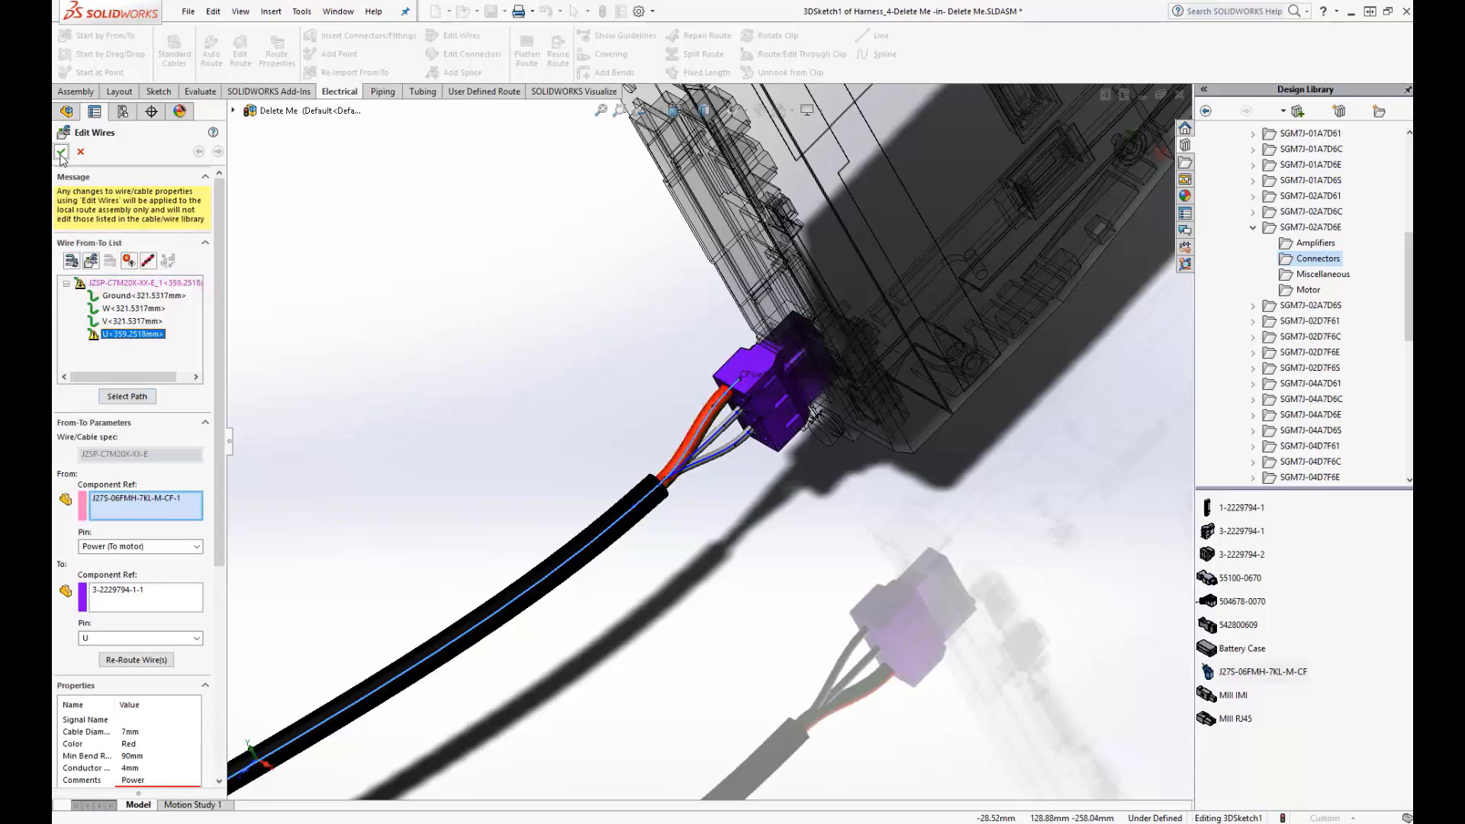
Assign core V of the cable to the middle branch at CPoint2 of the amplifier connector
click(135, 321)
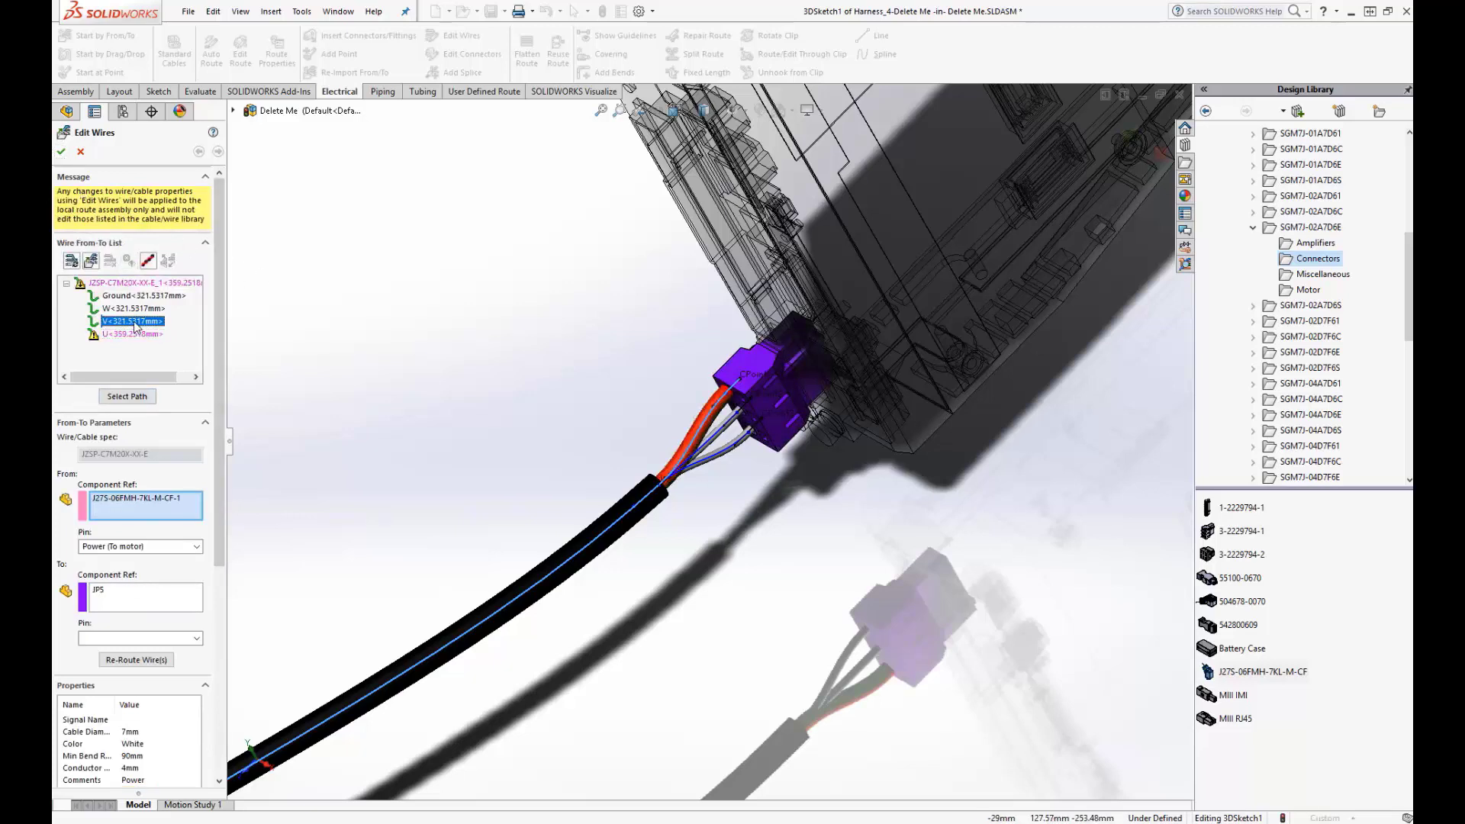
click(127, 396)
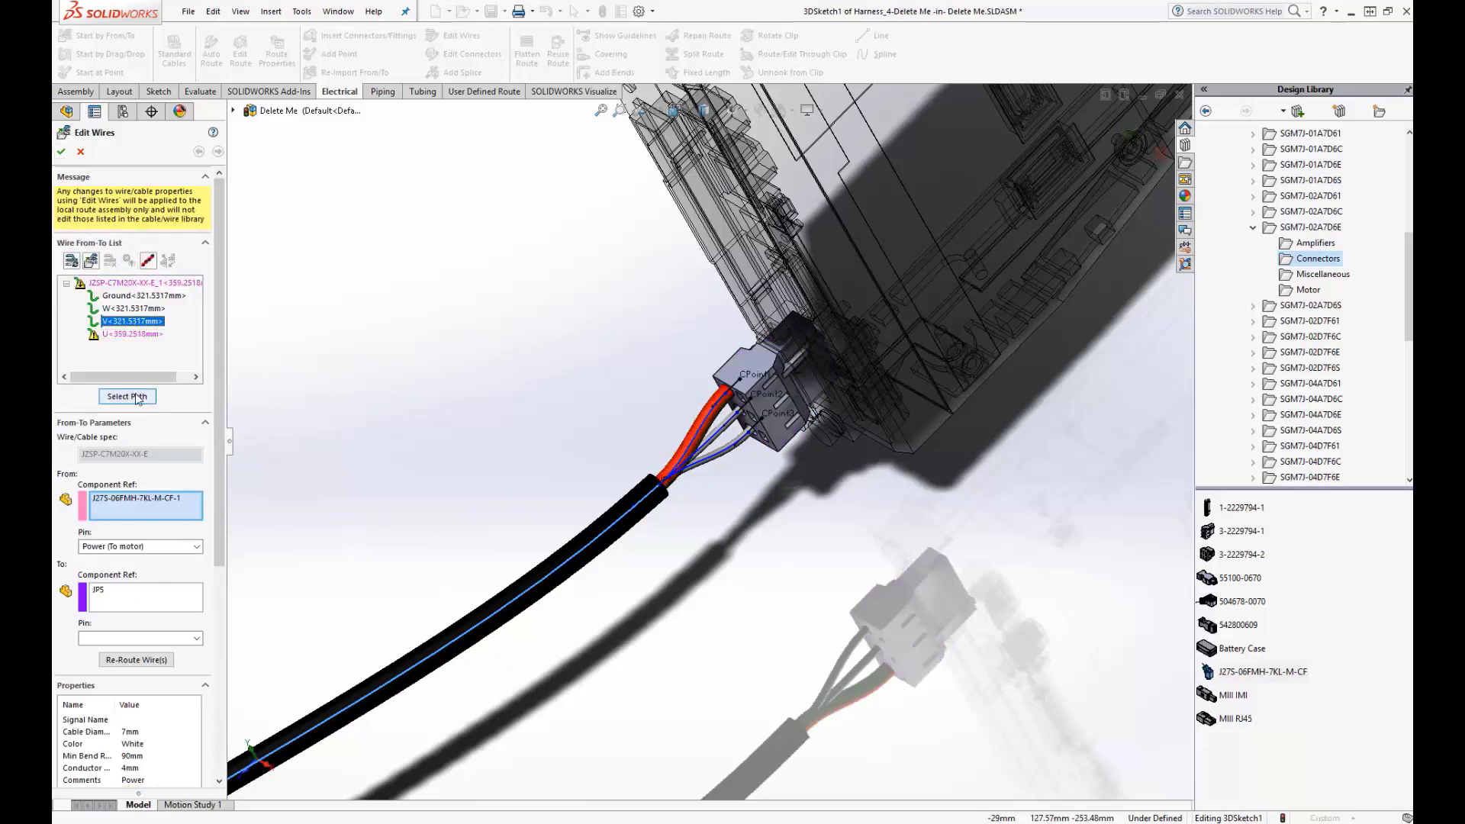
click(716, 432)
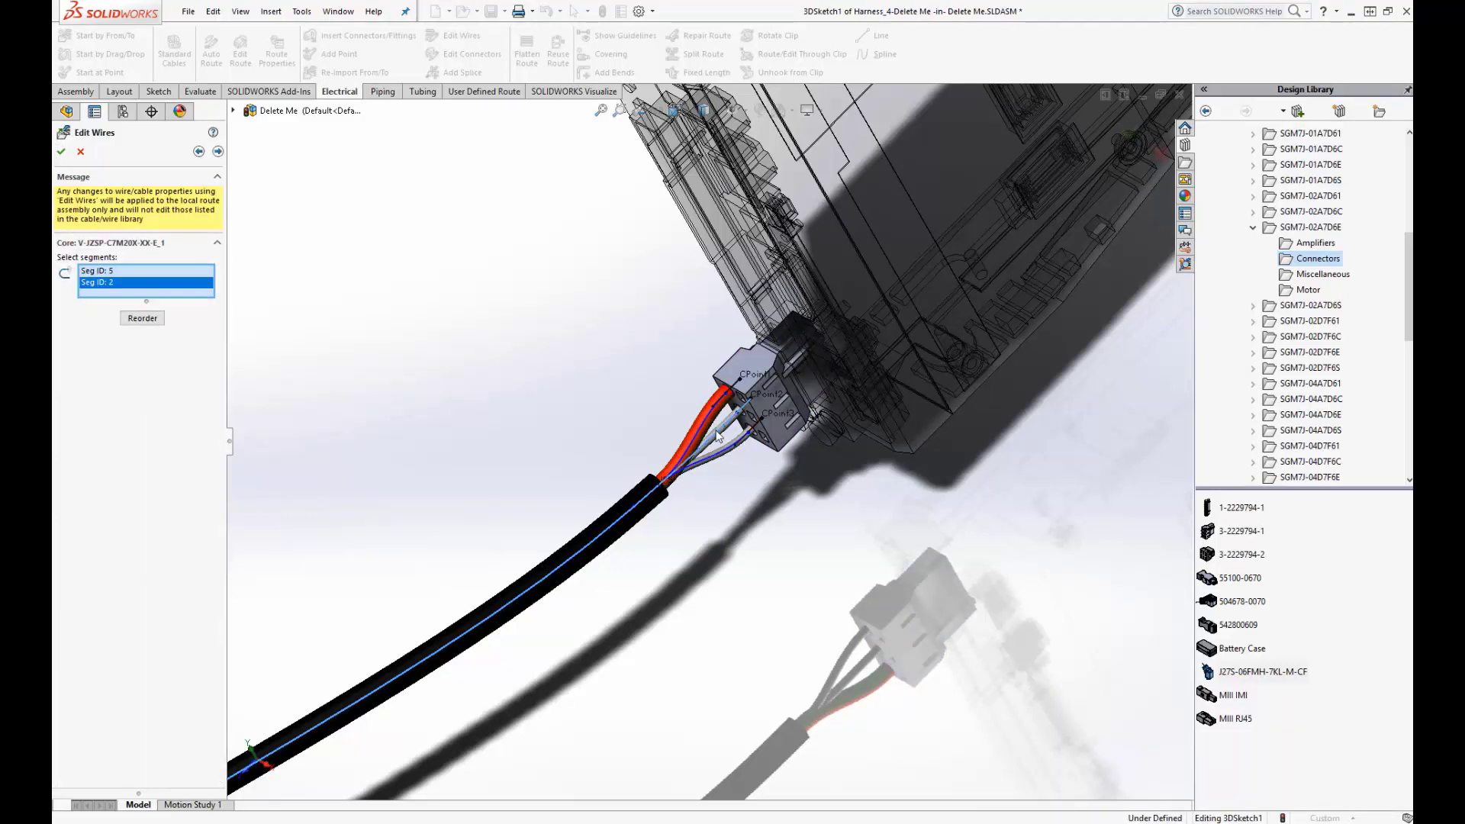
click(61, 151)
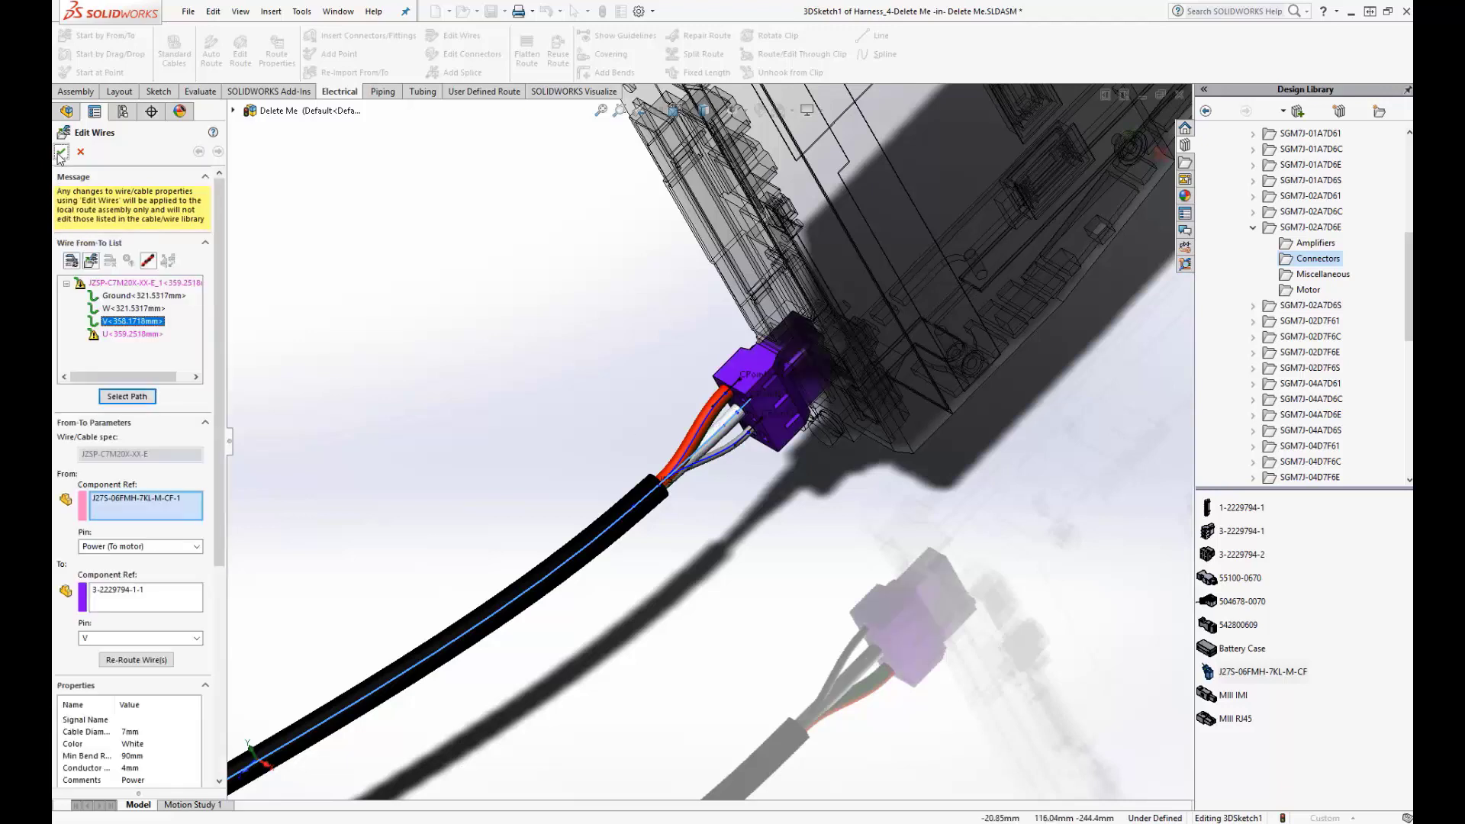
Assign core W of the cable to the branch at CPoint3 of the amplifier connector and finish editing the wires
click(128, 308)
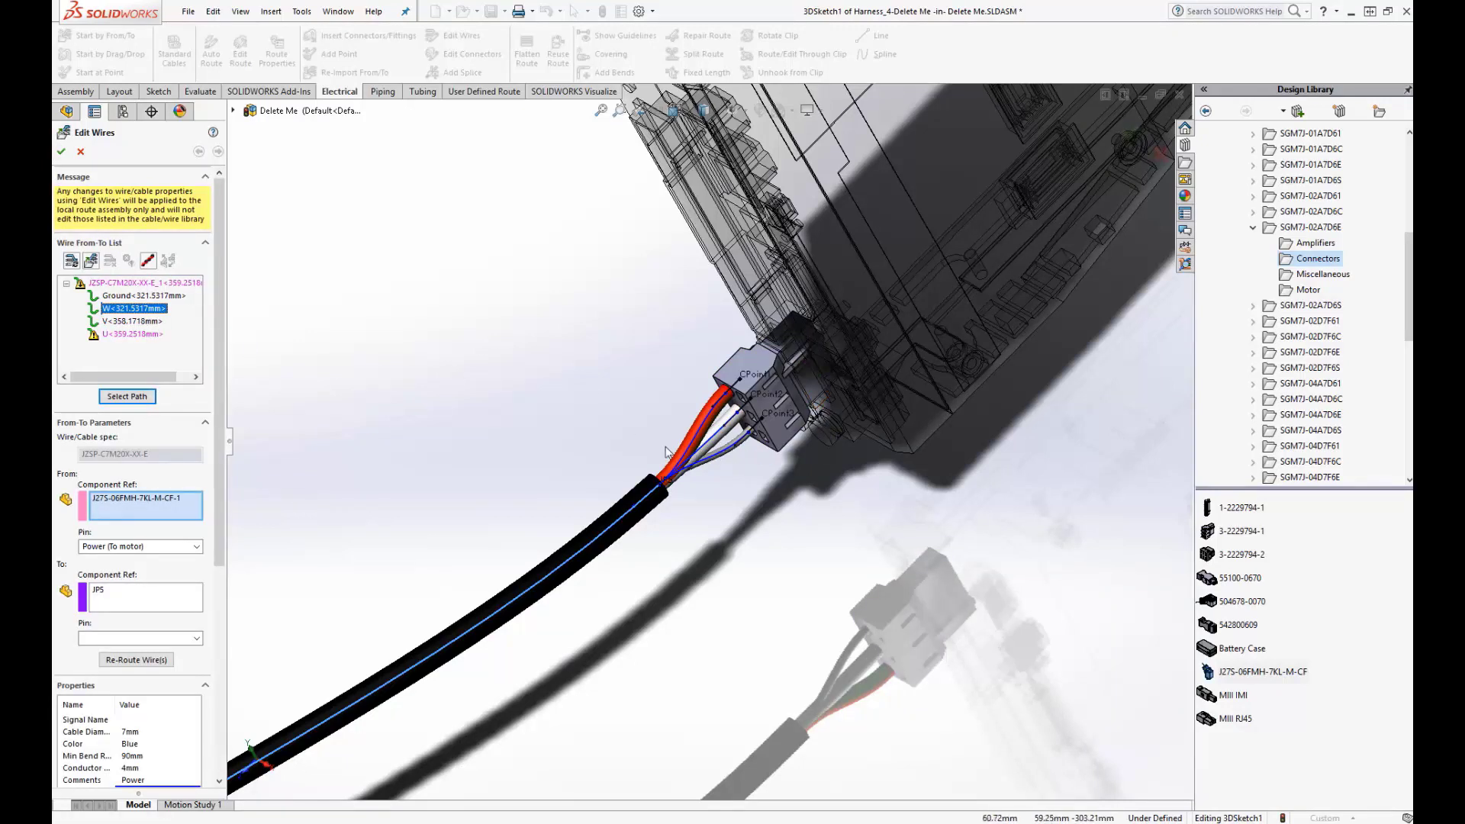
click(126, 396)
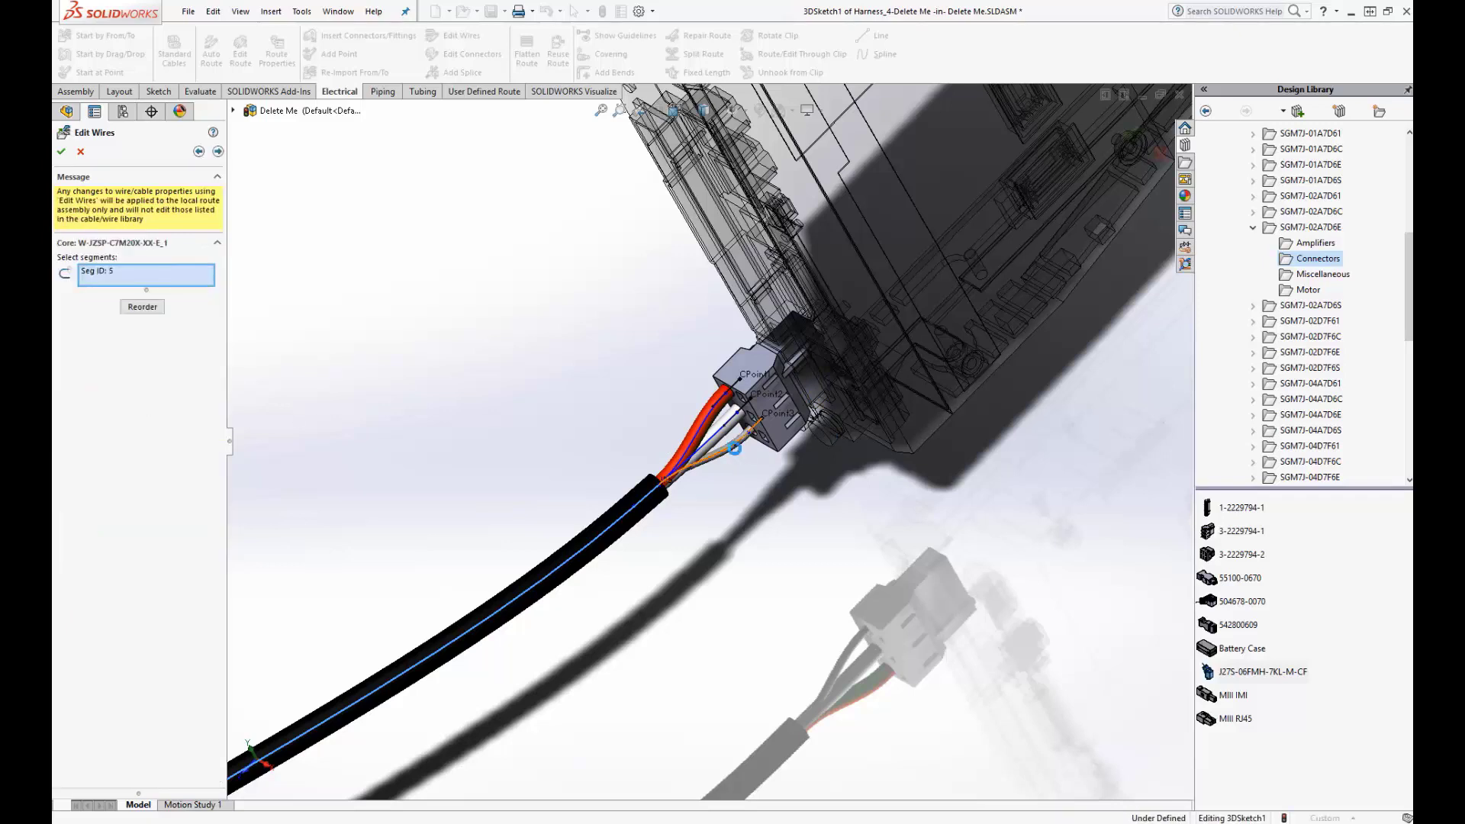
click(733, 449)
click(760, 426)
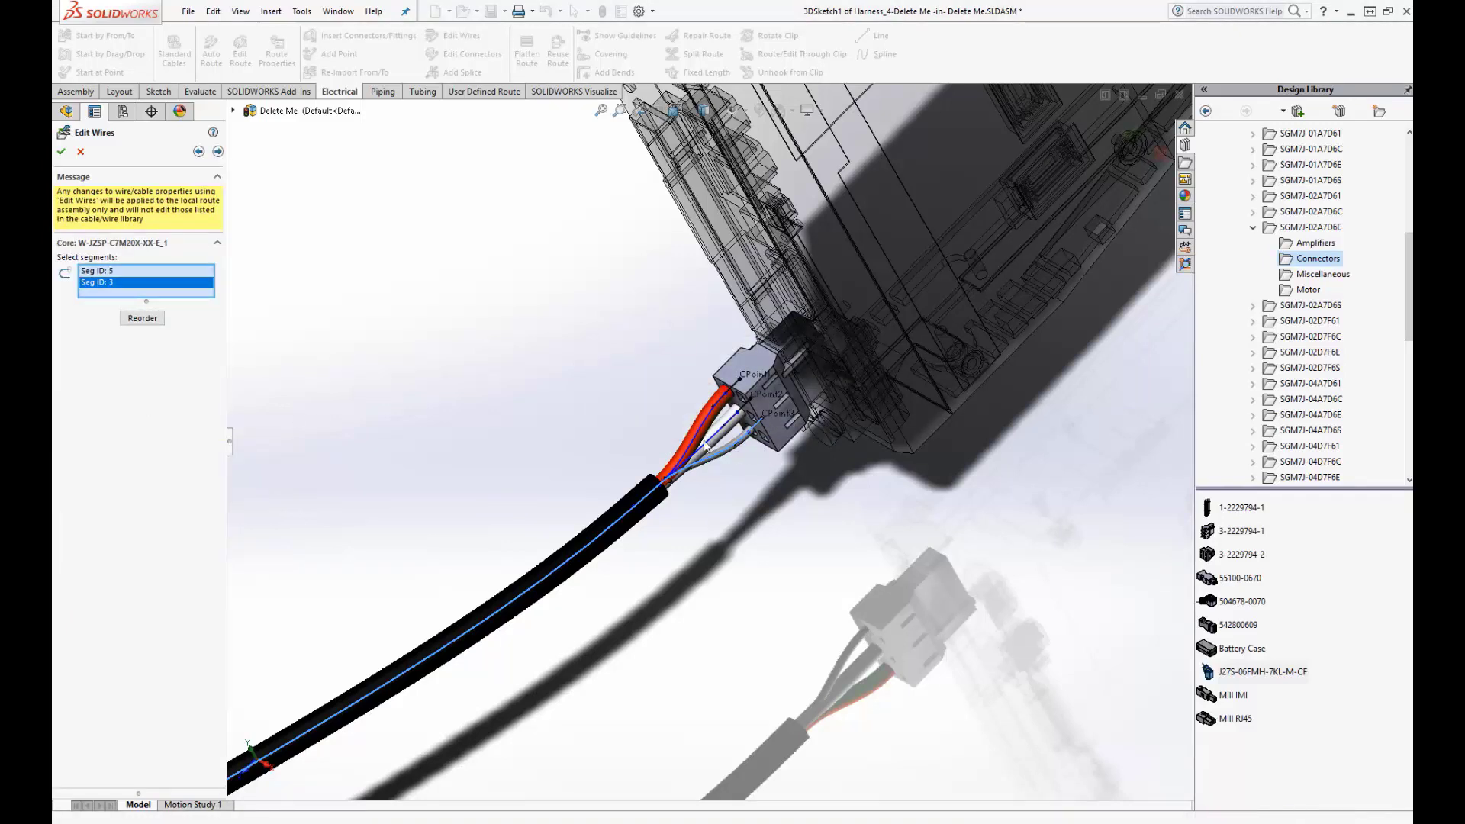
click(61, 151)
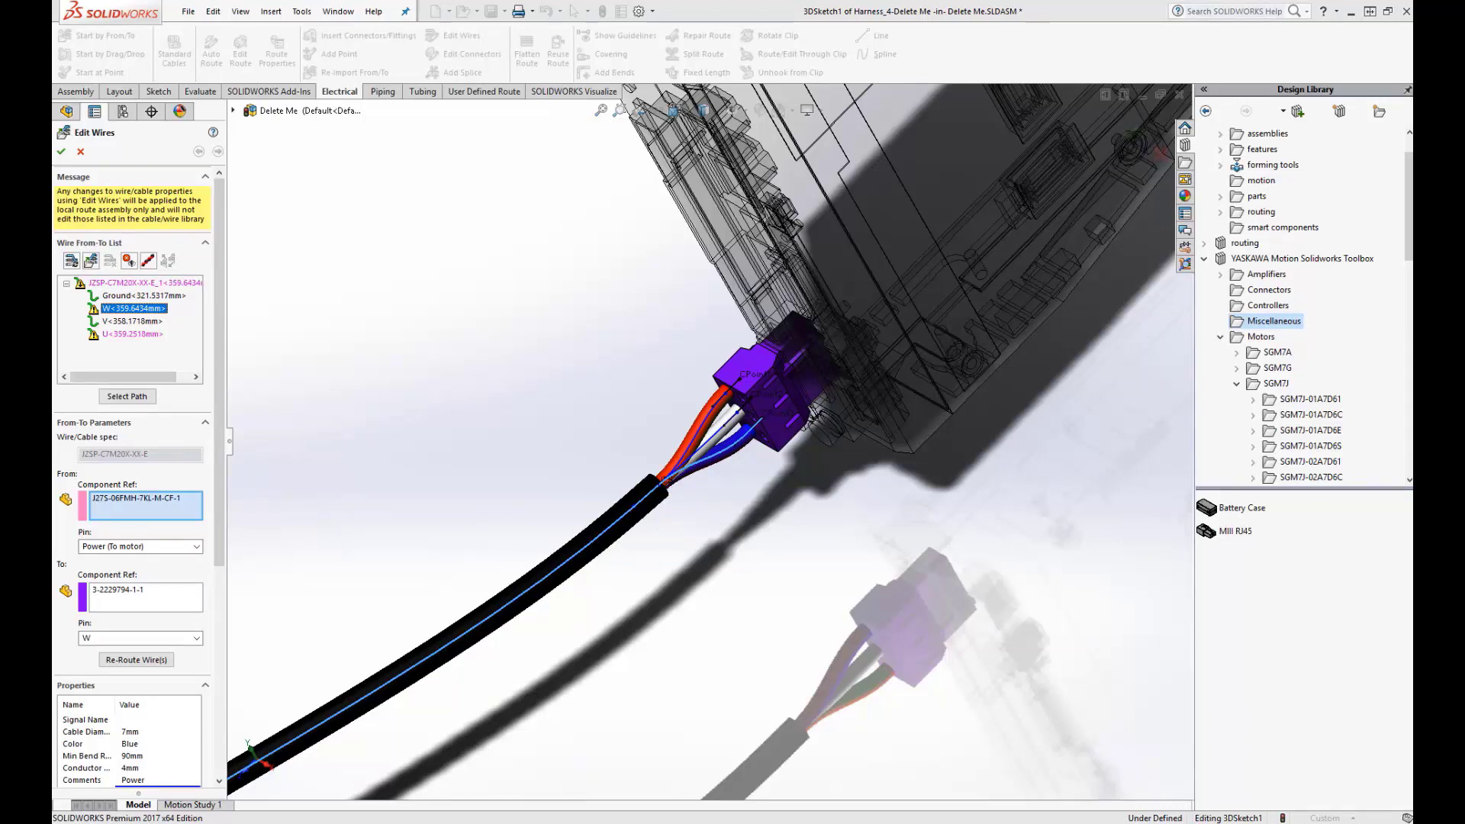
click(62, 153)
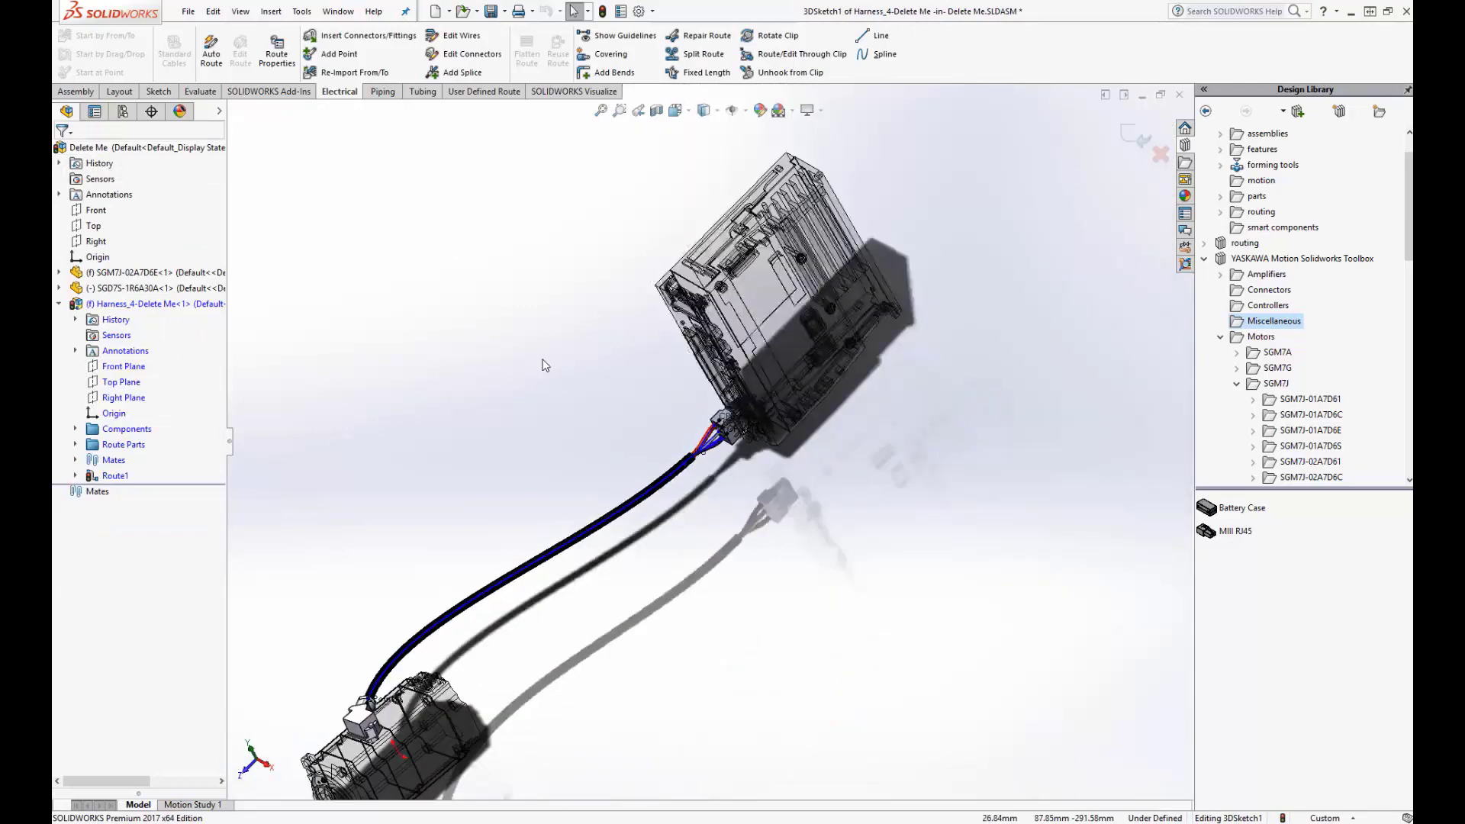
Split the cable route near its middle and move the split point to about X -142.7, Y 1.3, Z -104.2 mm
scroll(545, 364, down, 1)
middle_drag(713, 481, 762, 595)
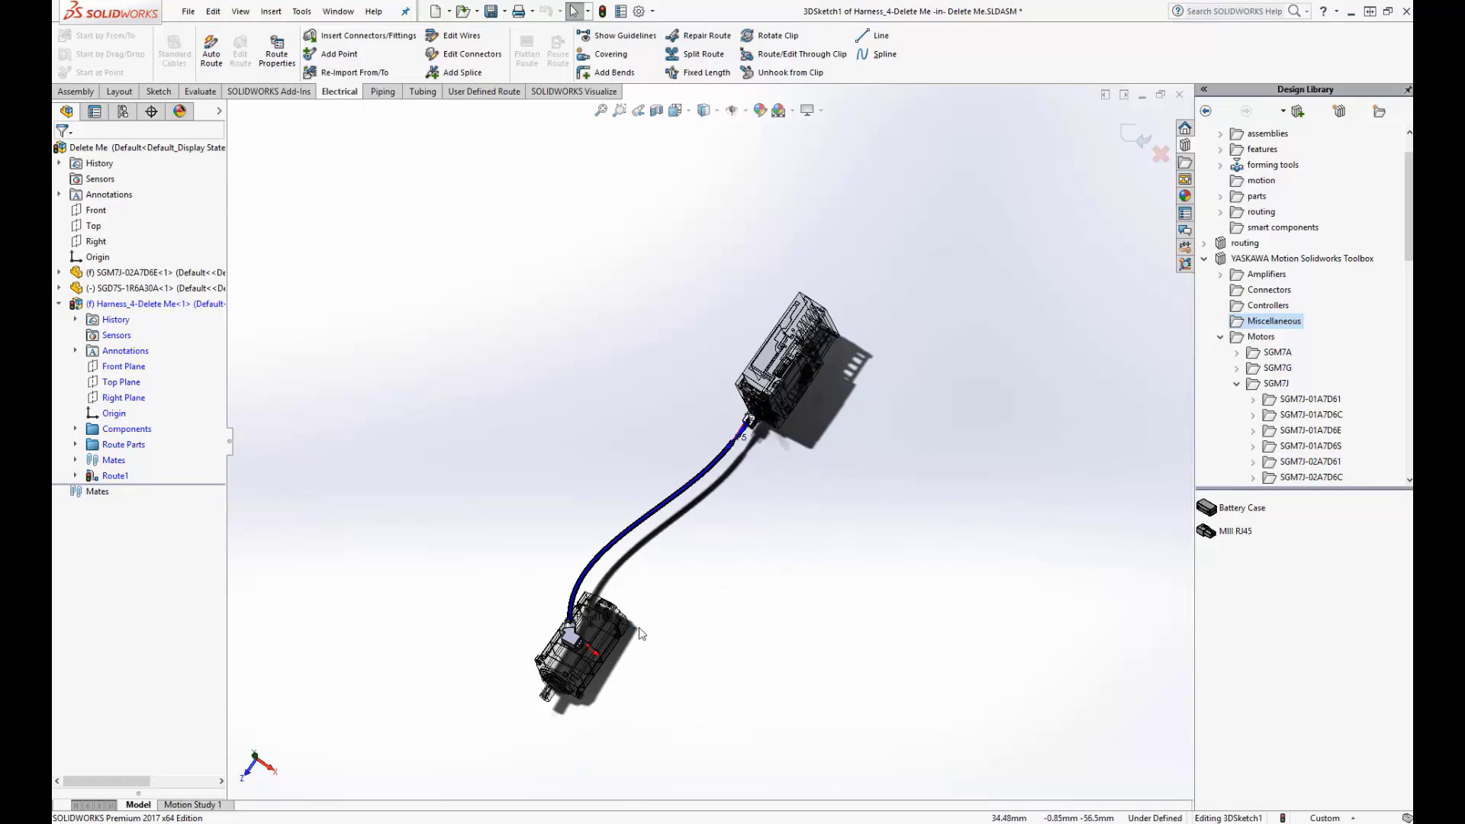
scroll(666, 536, down, 3)
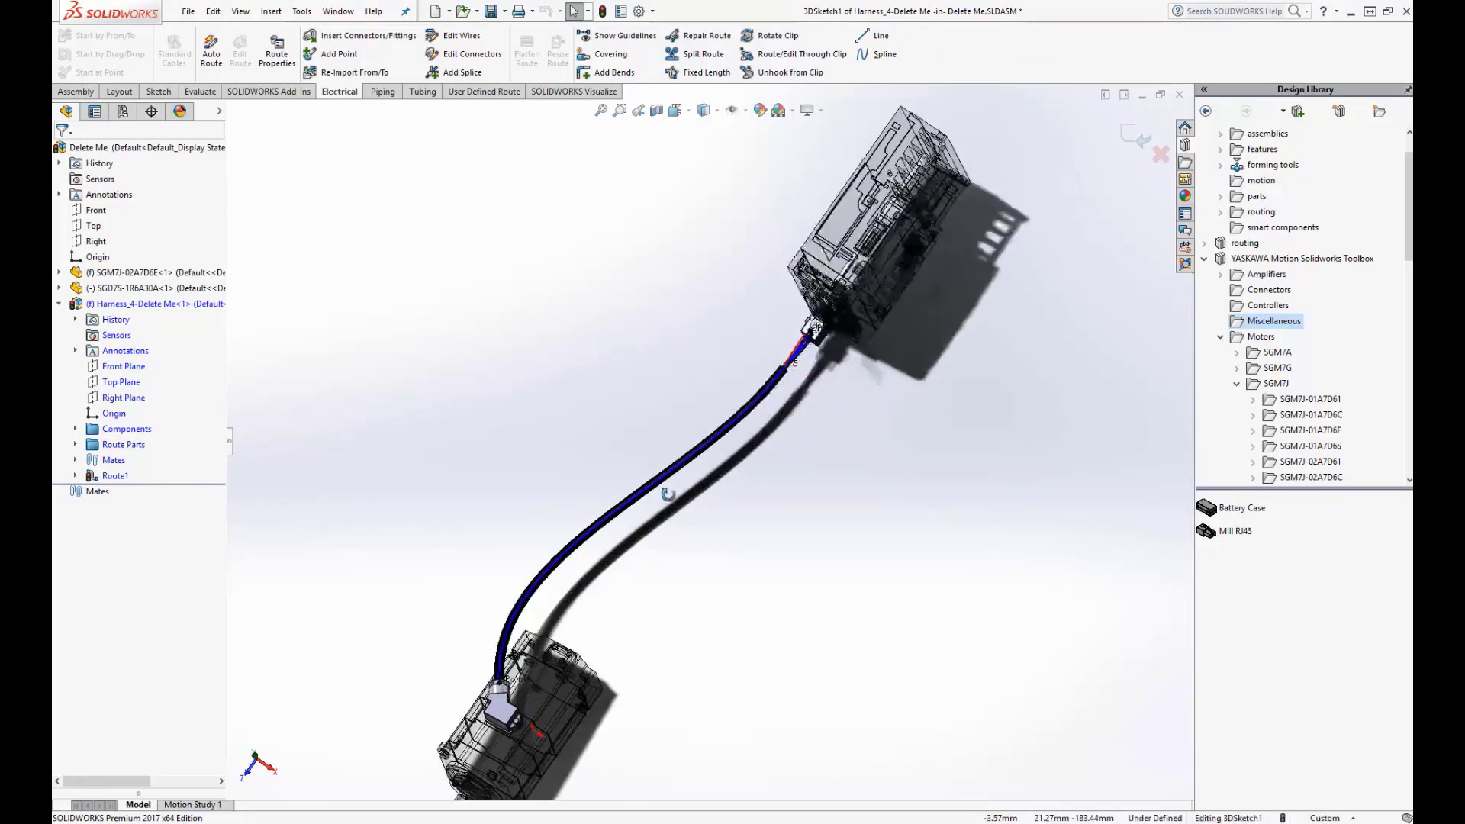
middle_drag(667, 492, 670, 389)
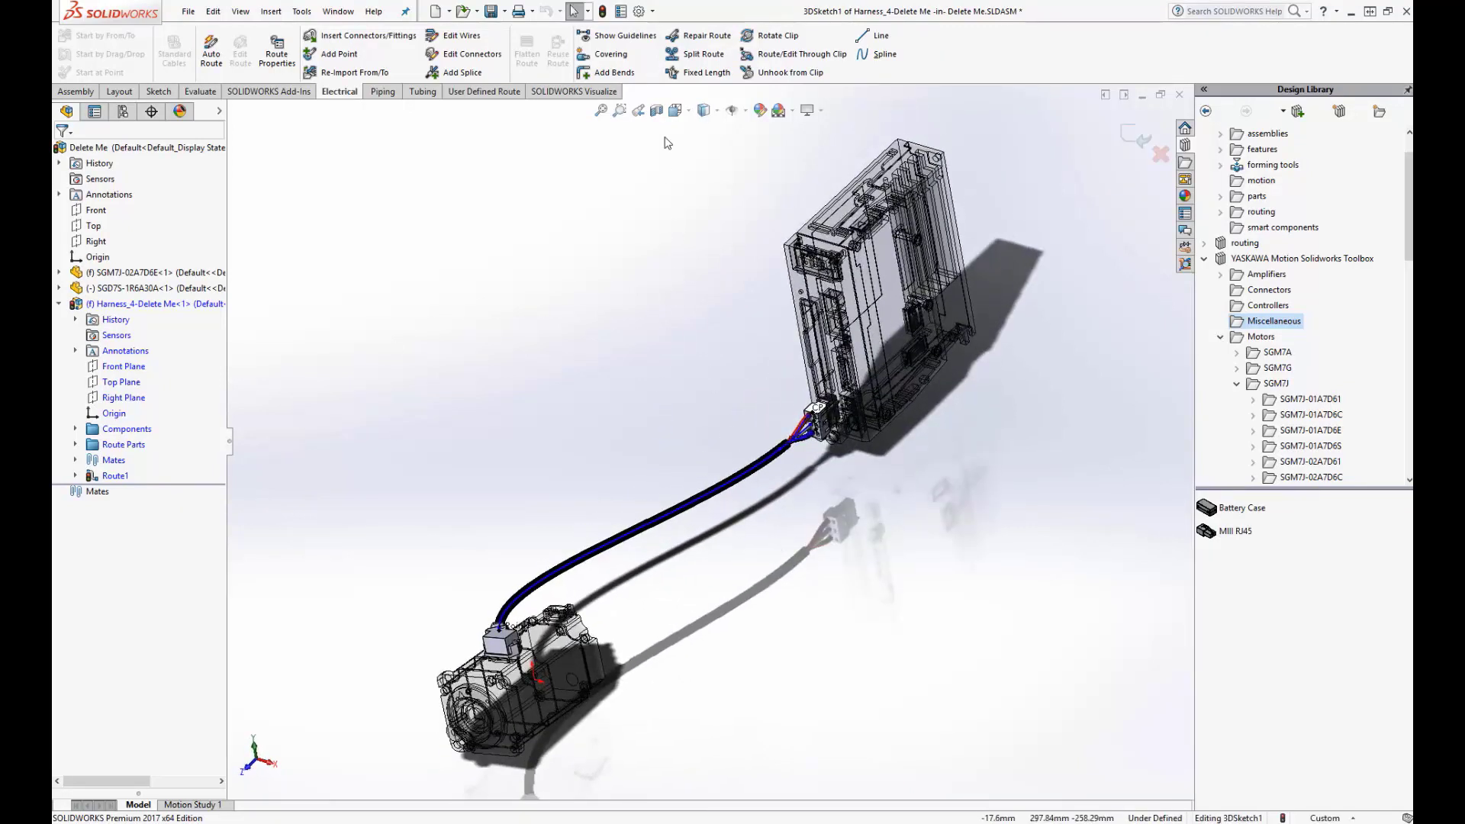
click(685, 59)
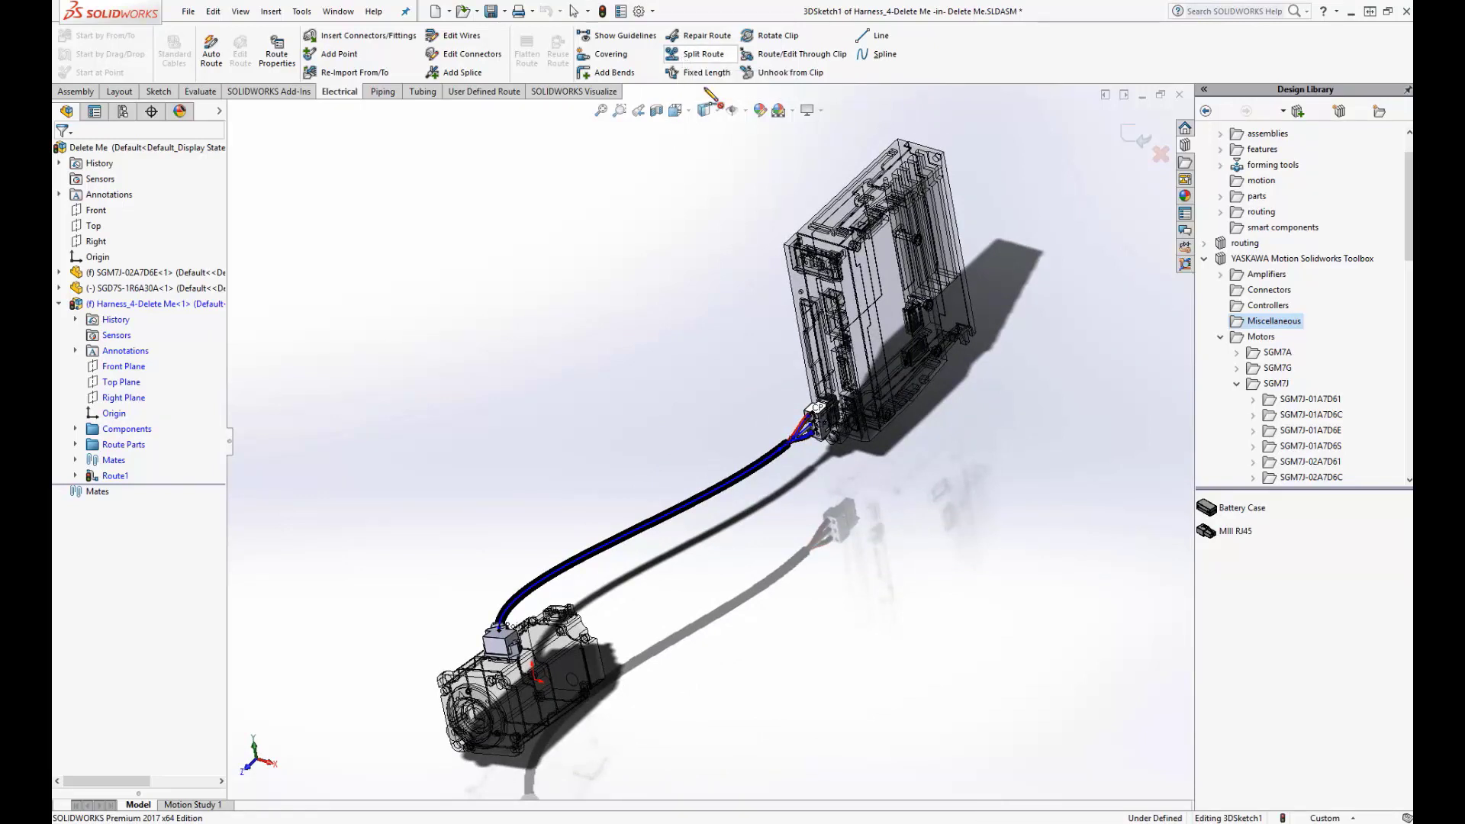
click(672, 510)
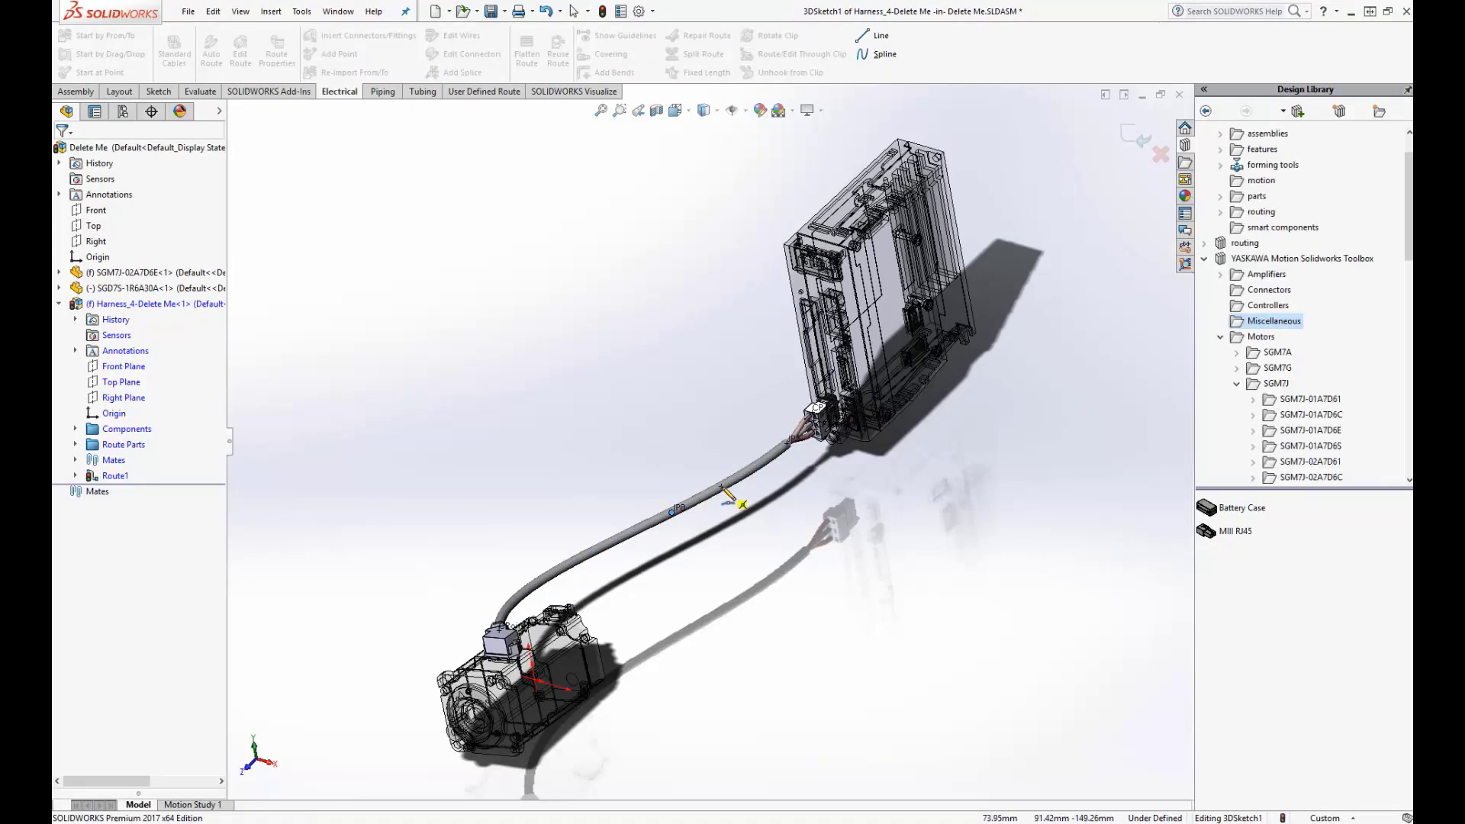
key(Escape)
drag(673, 513, 460, 557)
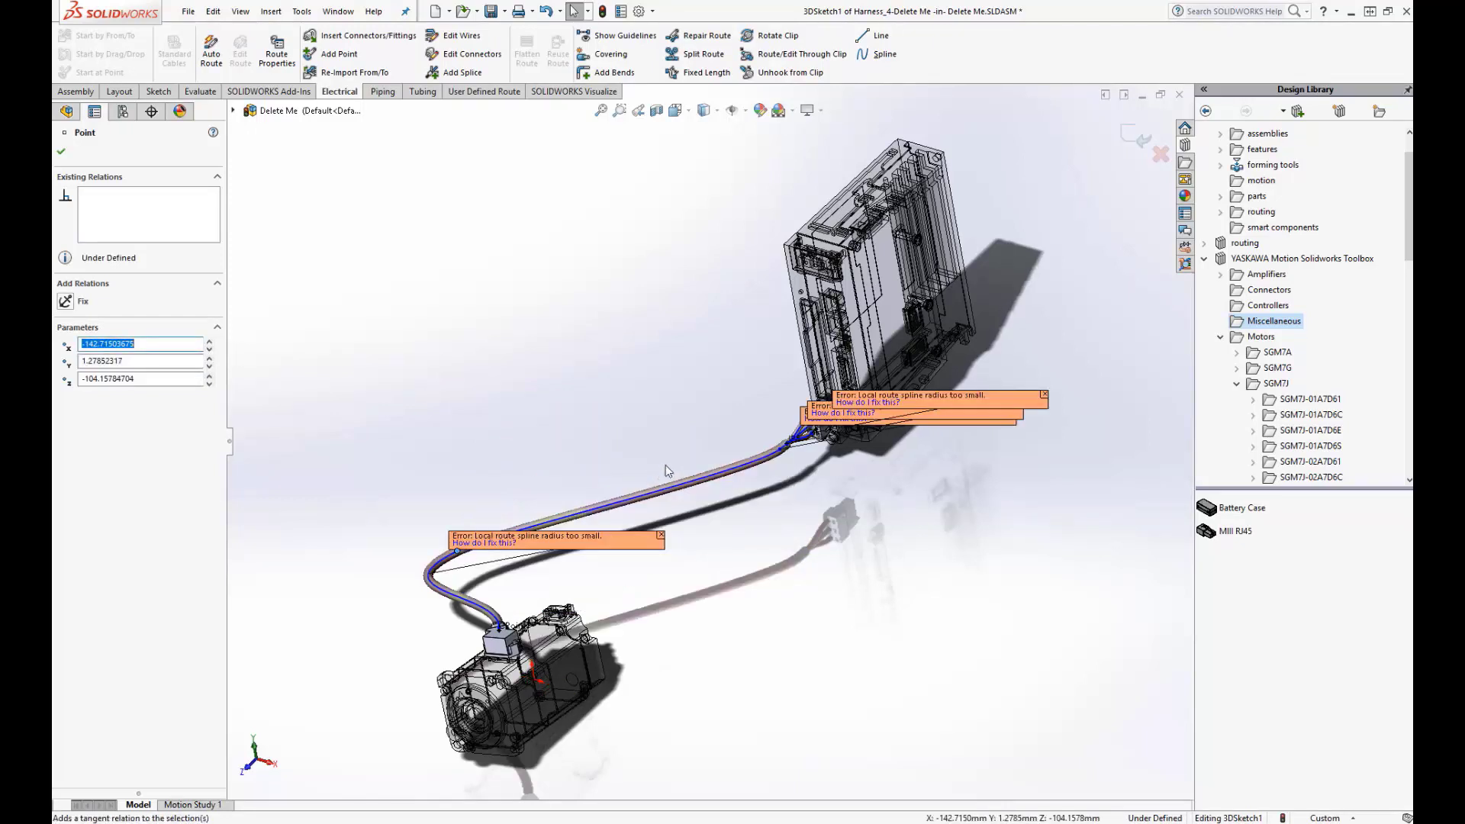
Examine the flagged bends at the amplifier connector's core branches, the junction point and the cable's bend near the motor
middle_drag(671, 564, 638, 537)
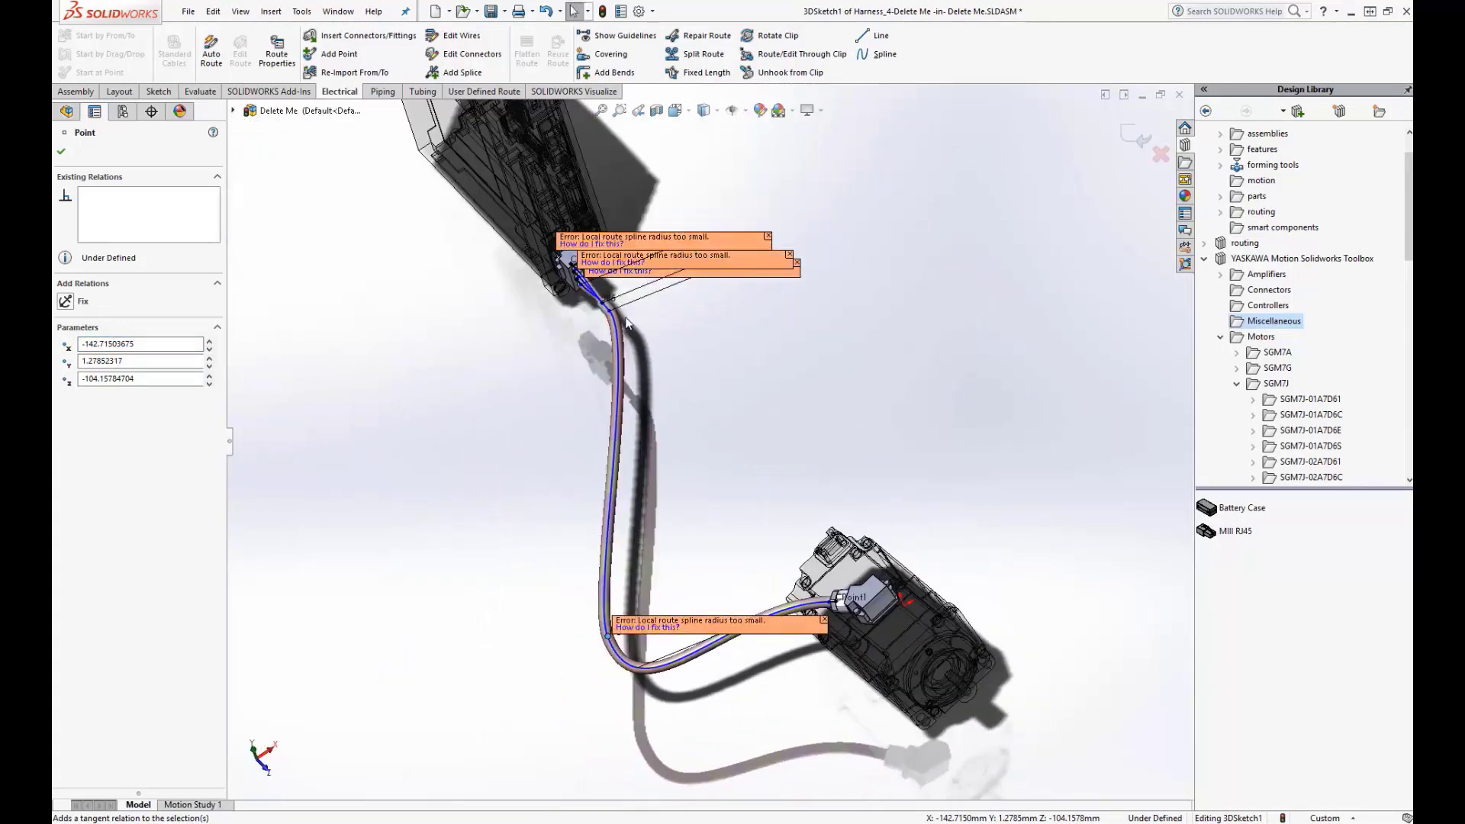
scroll(626, 322, down, 10)
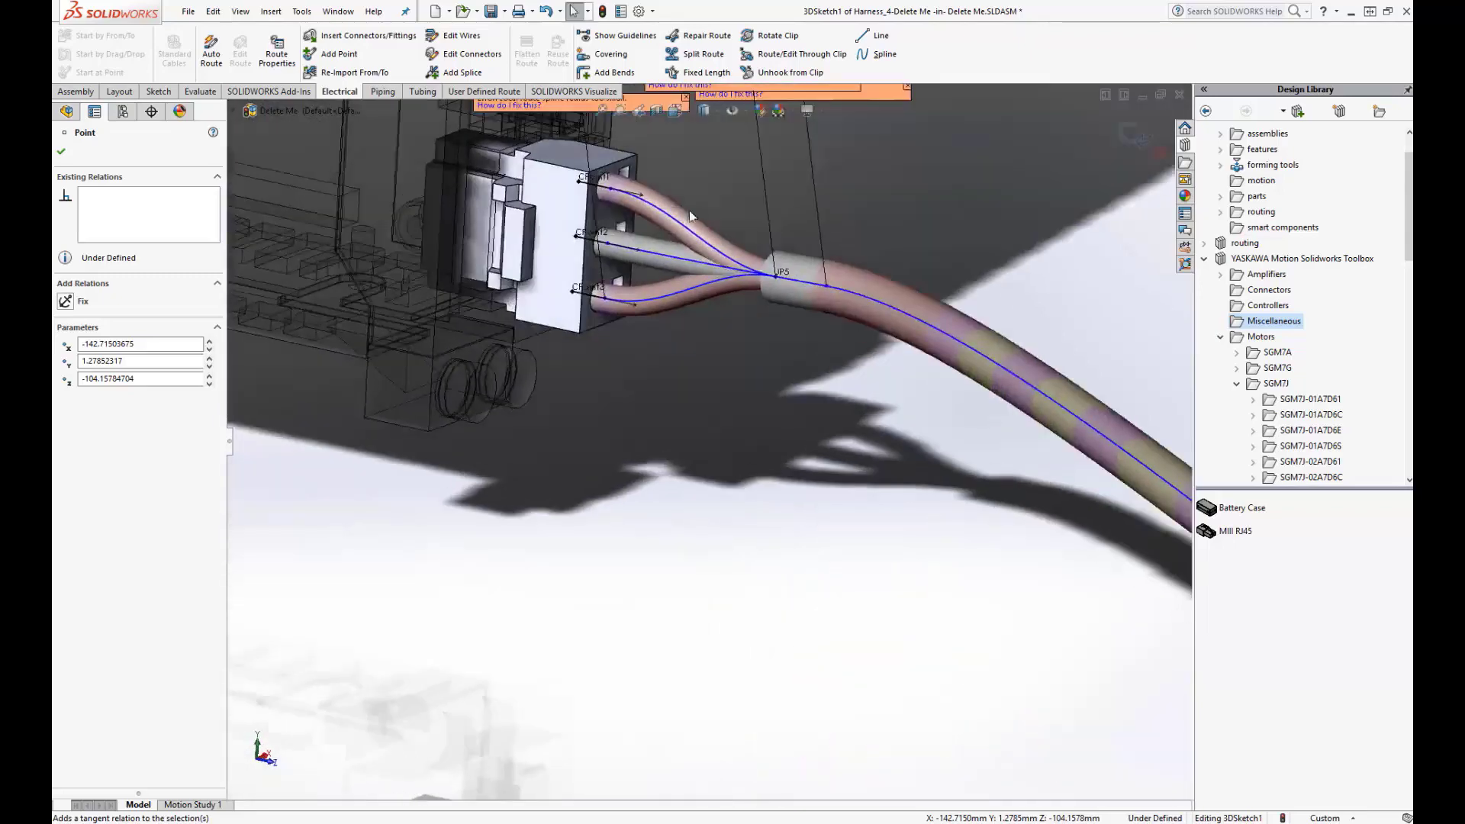
scroll(691, 216, down, 4)
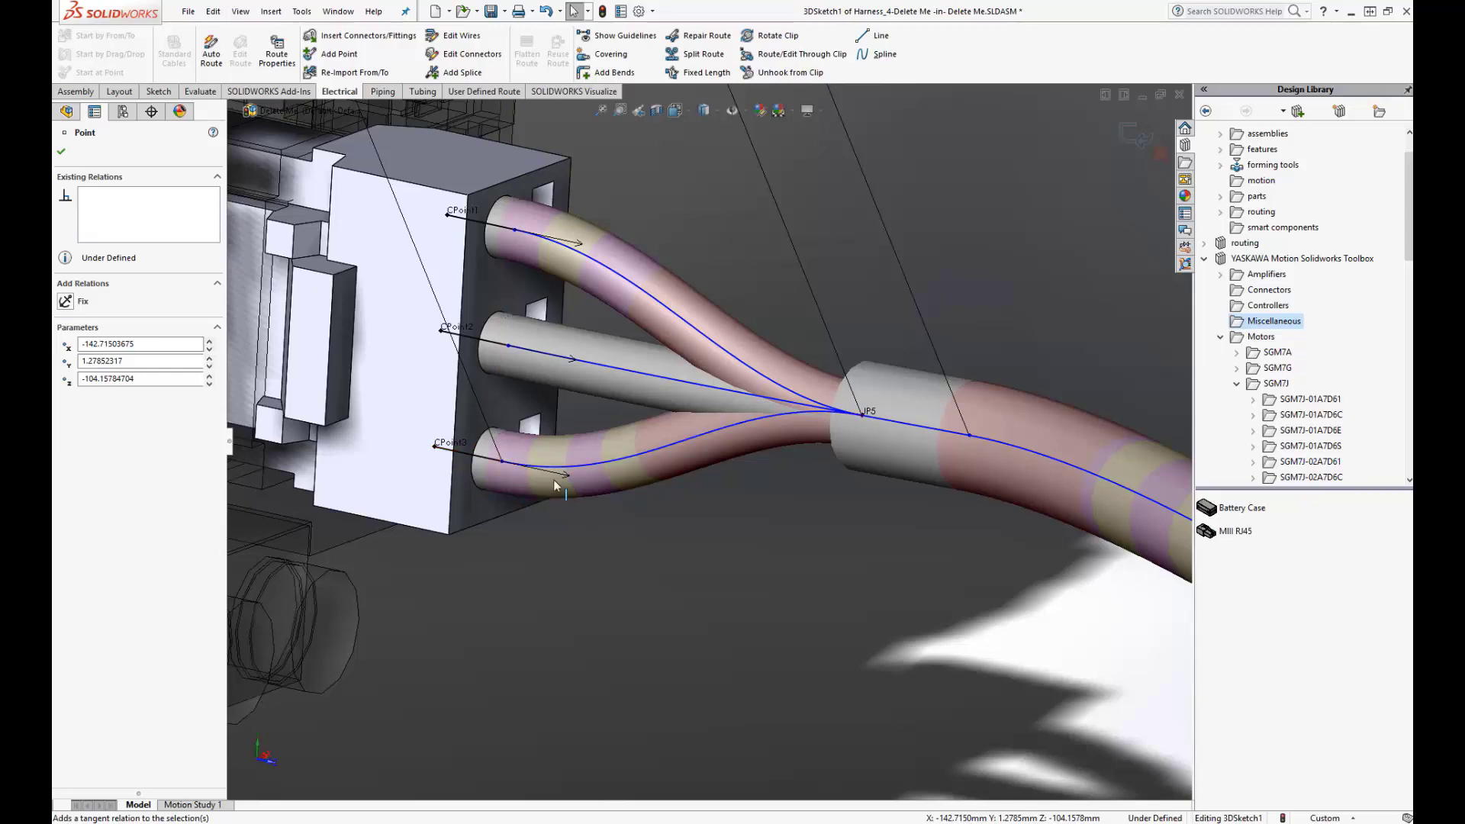
scroll(800, 490, up, 12)
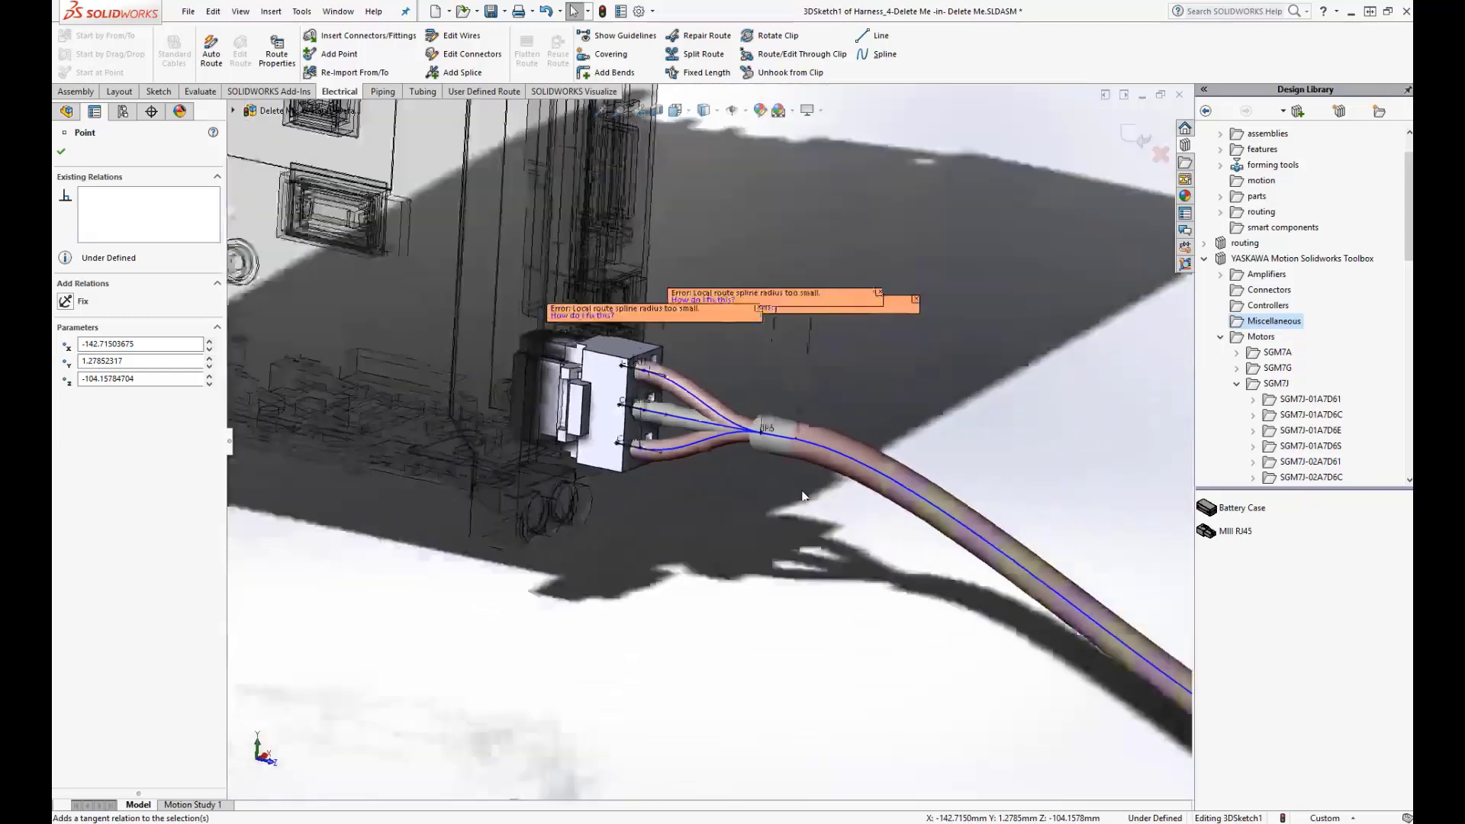
scroll(969, 543, down, 9)
scroll(839, 469, up, 10)
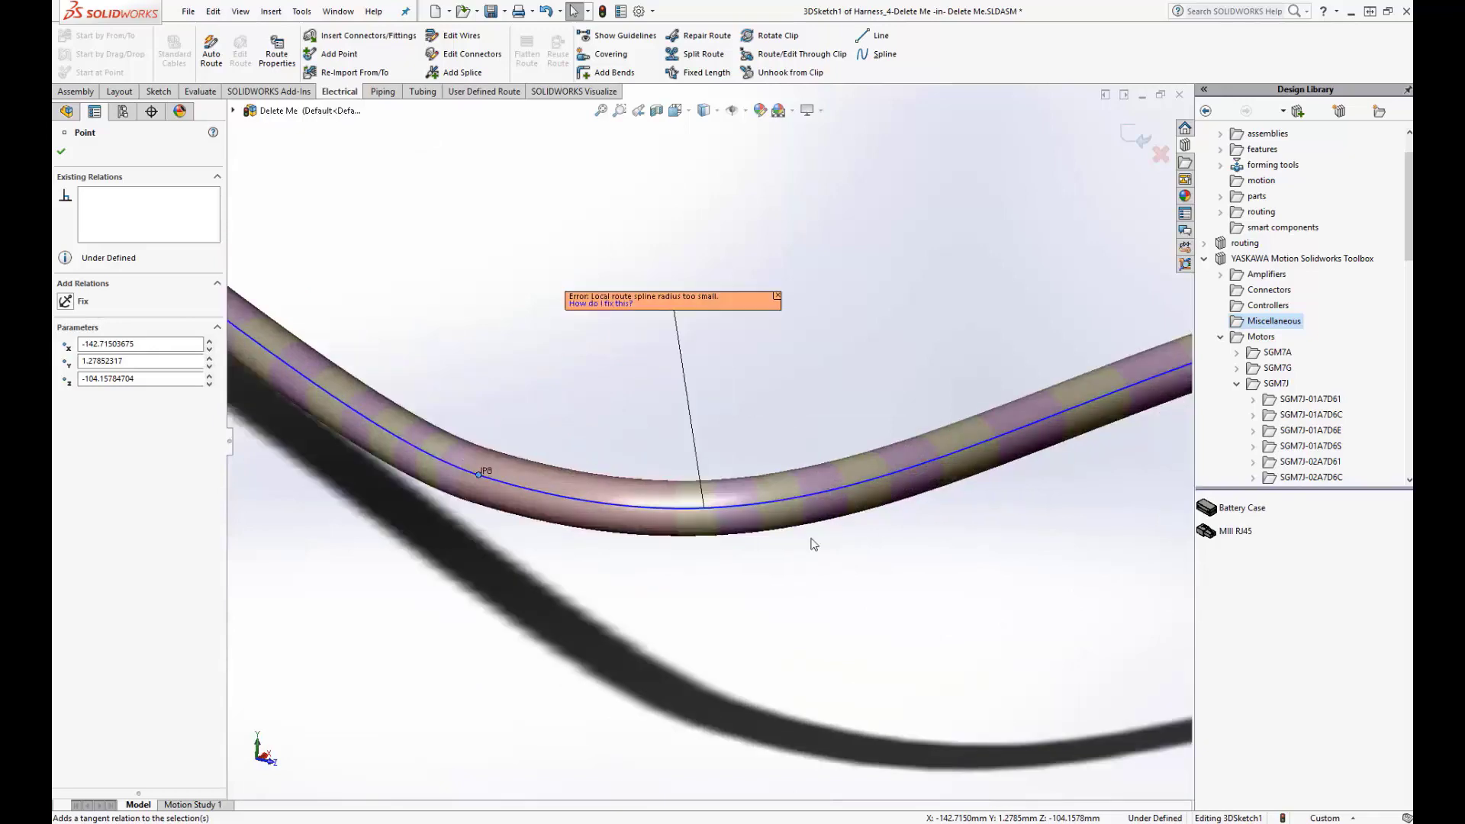
middle_drag(869, 463, 753, 651)
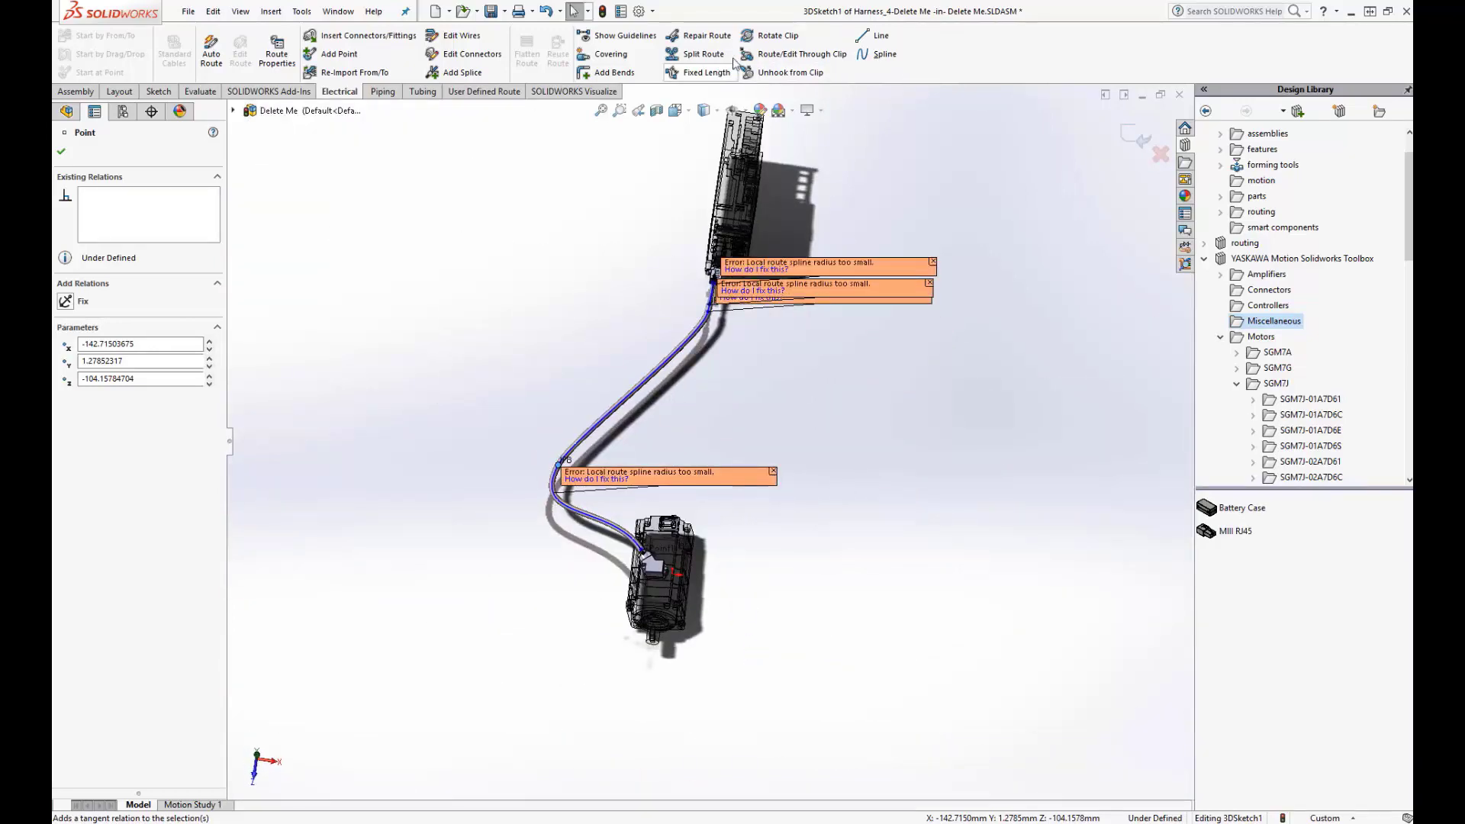
Split the segment between the first split point and the amplifier, and move the new point to about X -173.1, Y 22.9, Z -273.4 mm
click(694, 58)
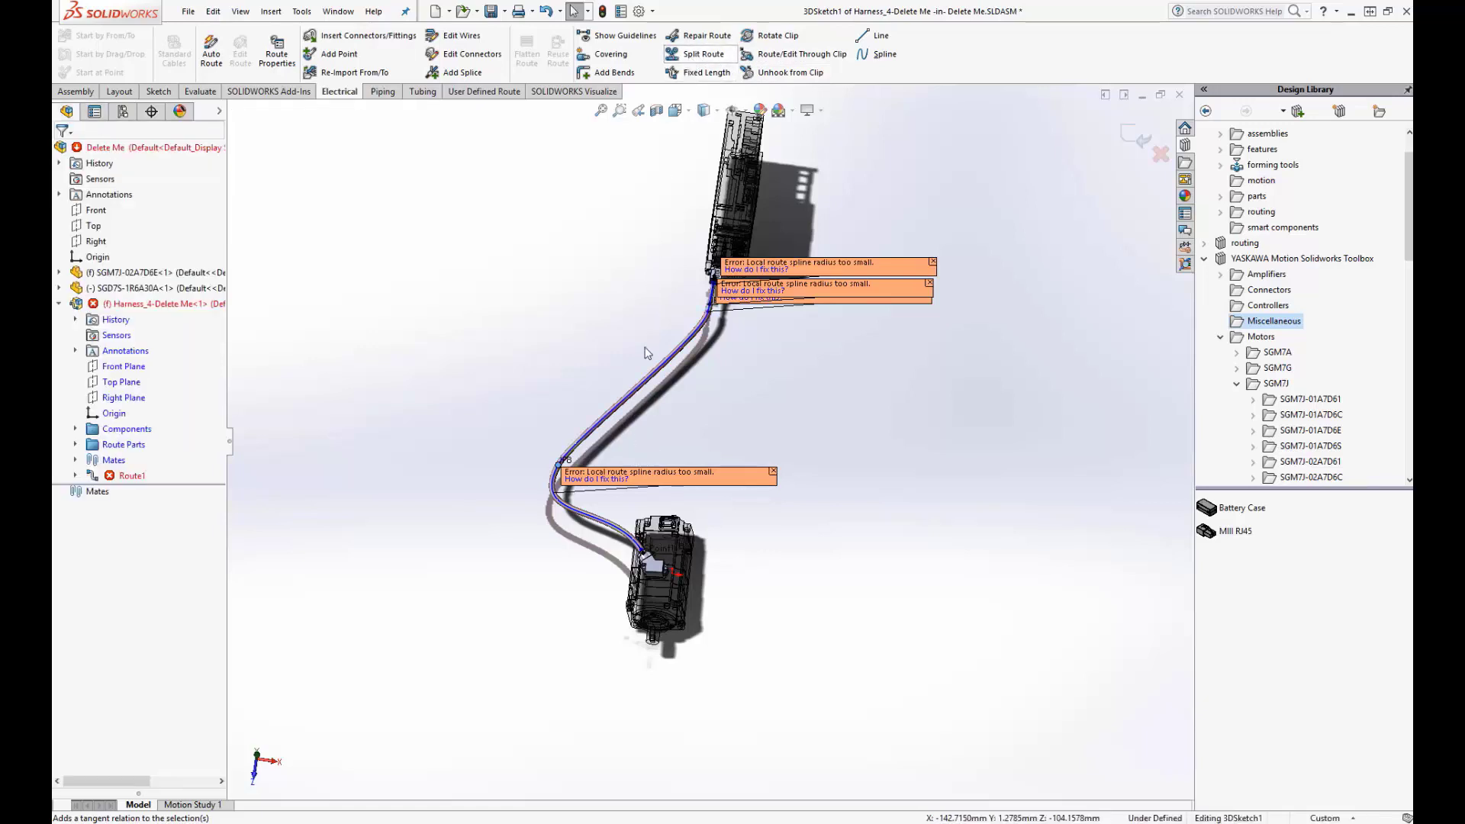
click(631, 395)
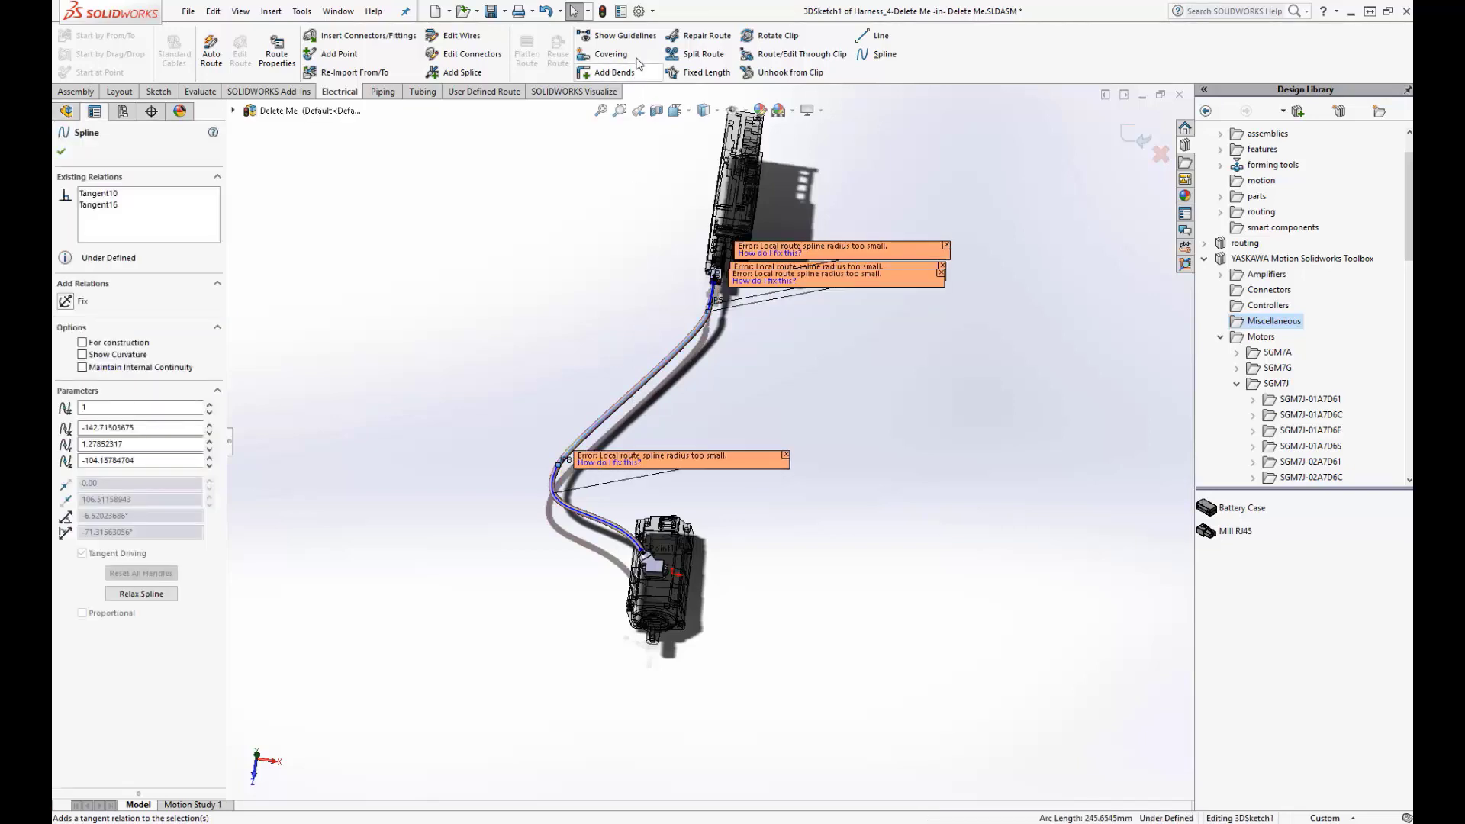
key(Escape)
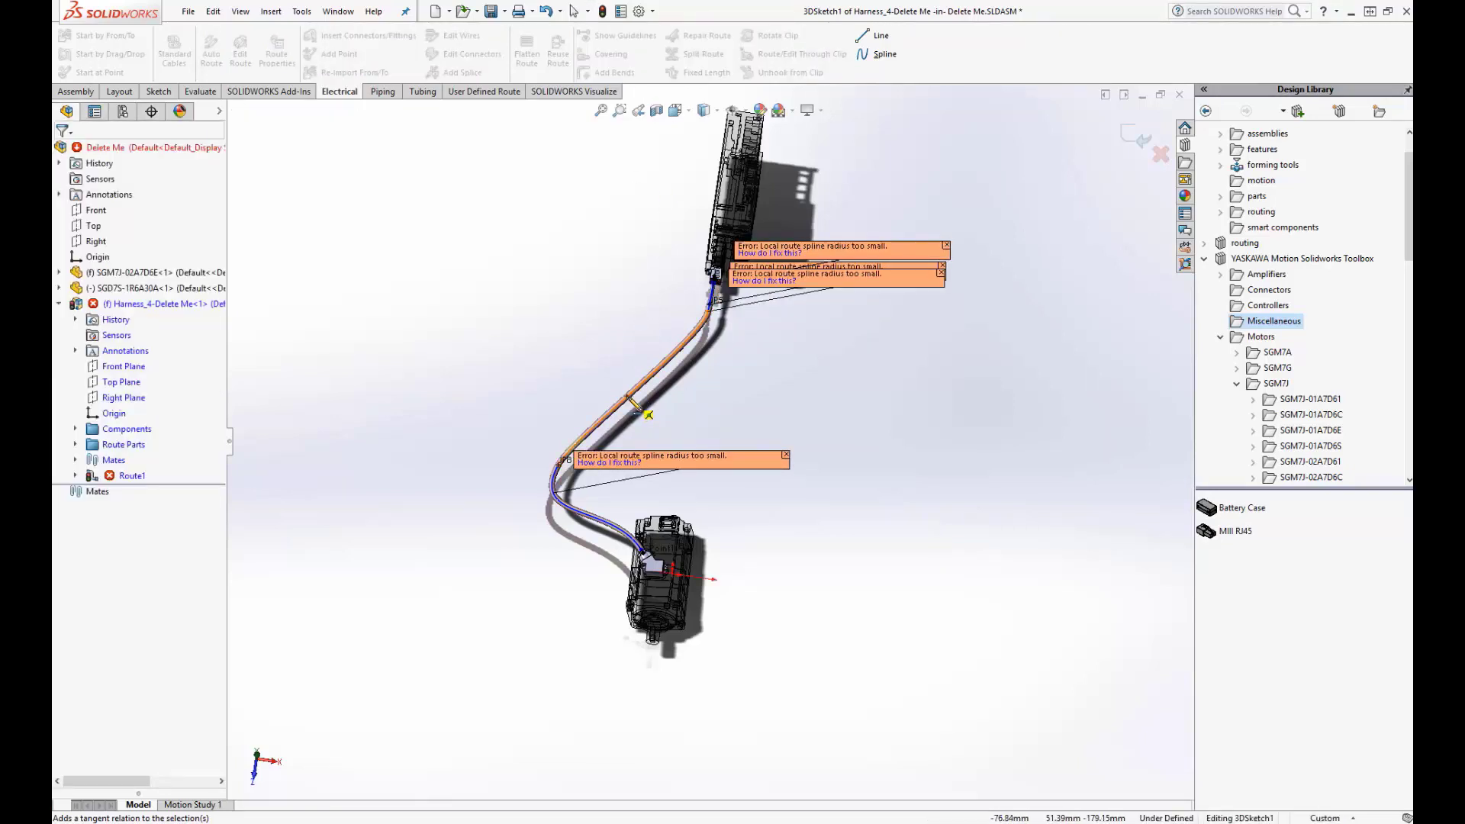
click(627, 396)
key(Escape)
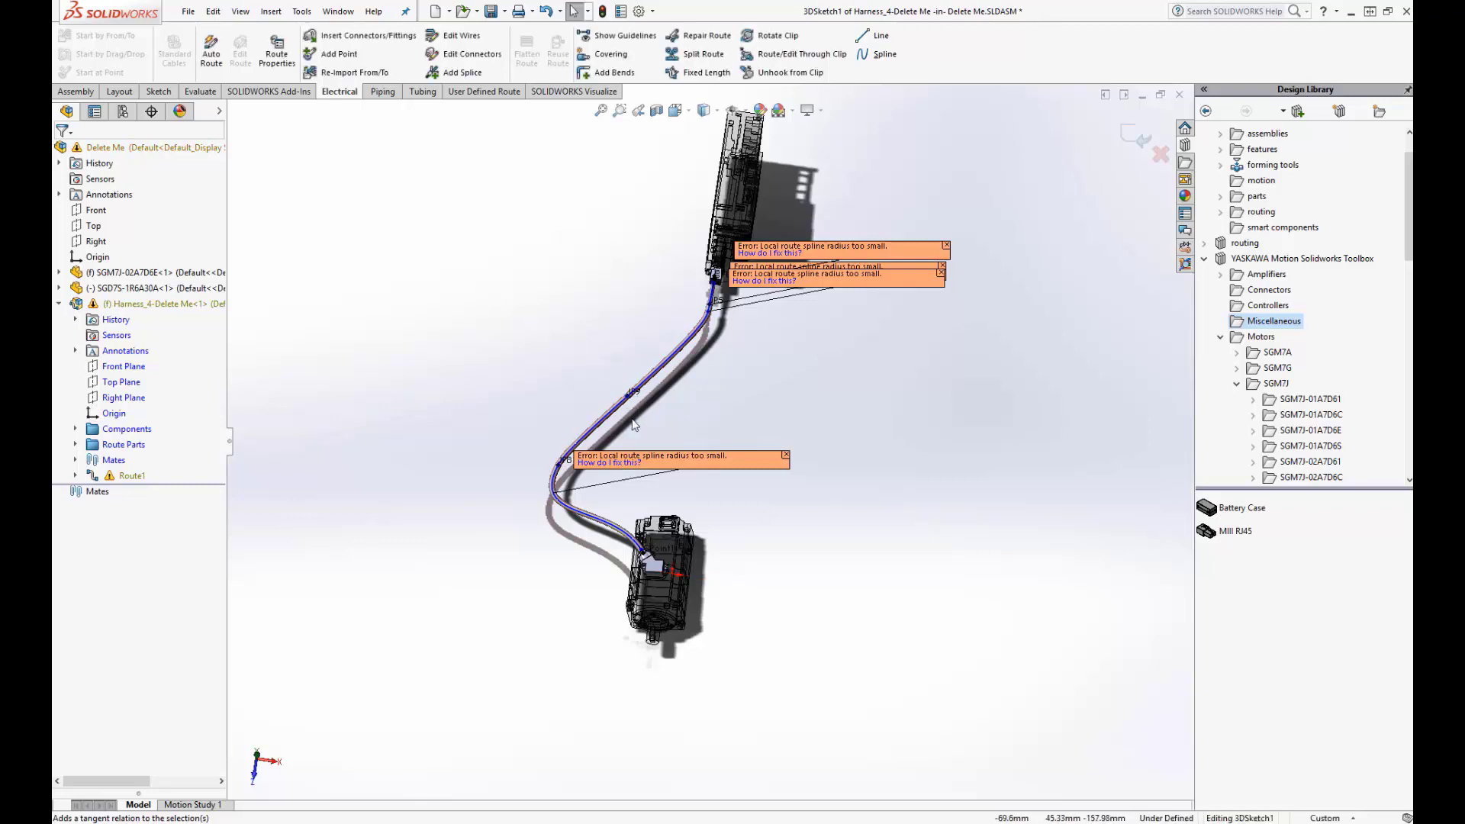
drag(627, 396, 555, 314)
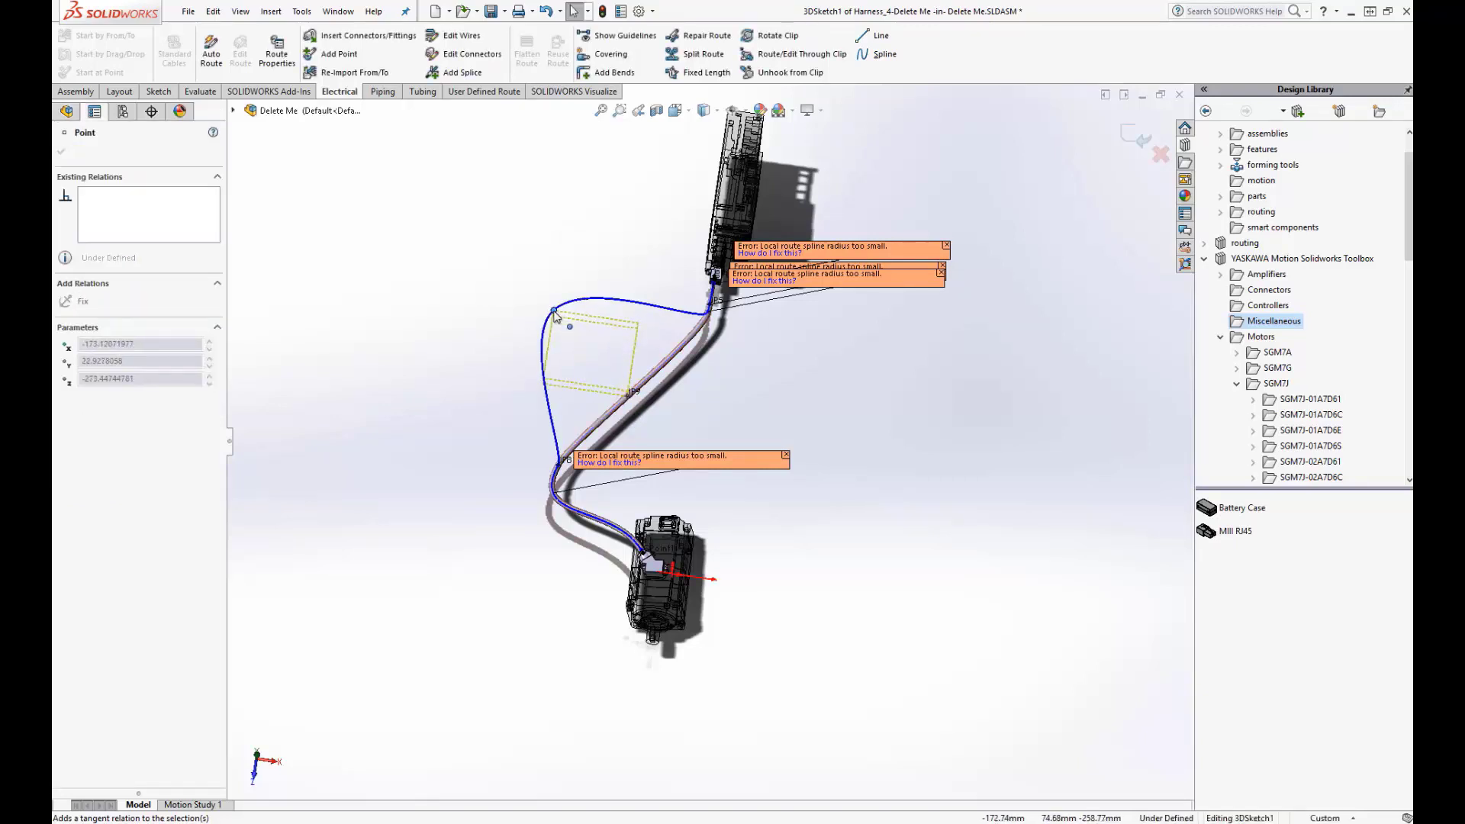
scroll(641, 389, down, 2)
mouse_move(641, 389)
middle_down()
mouse_move(707, 264)
mouse_move(670, 387)
middle_up()
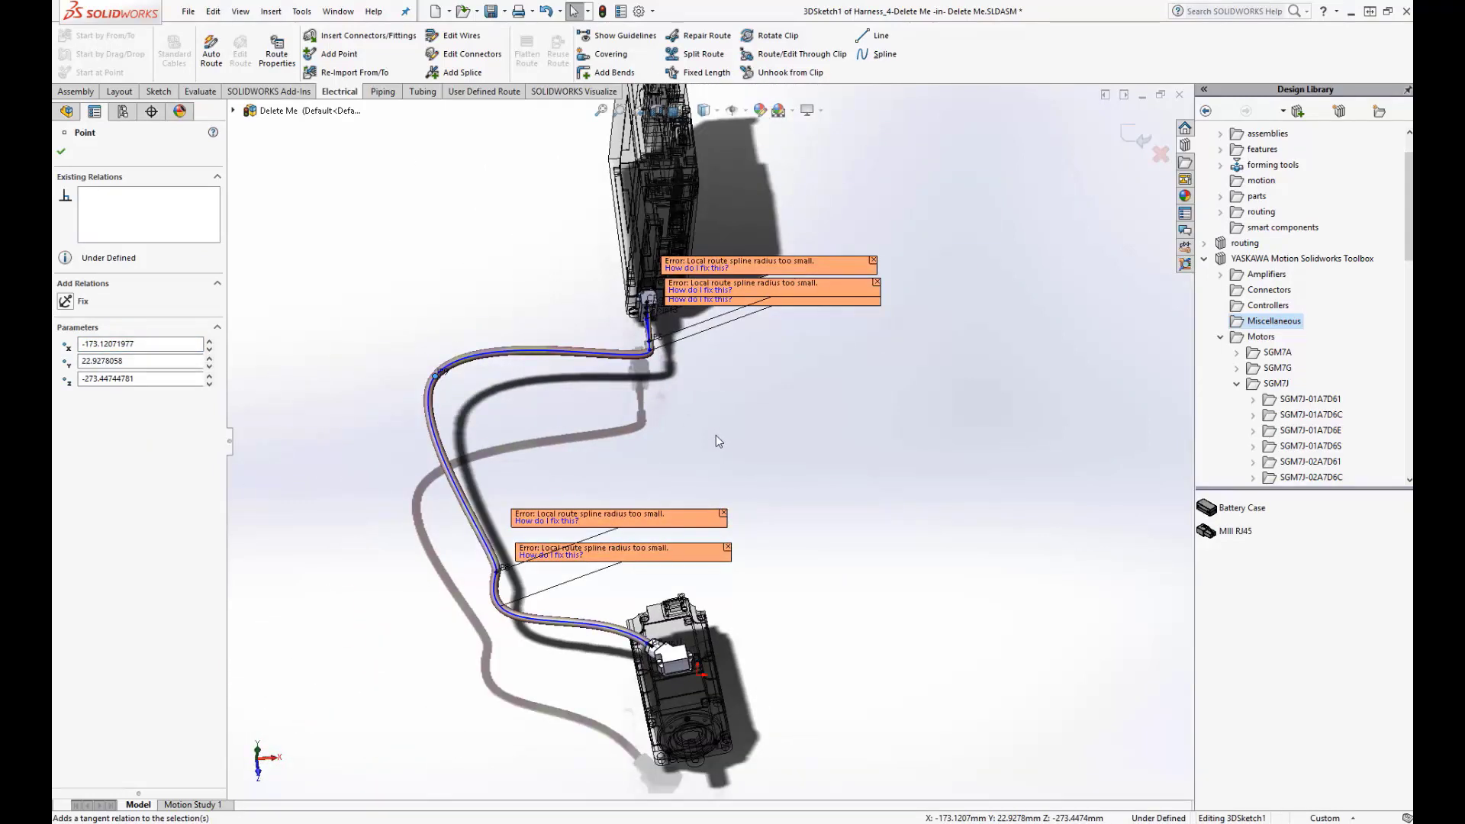
click(635, 458)
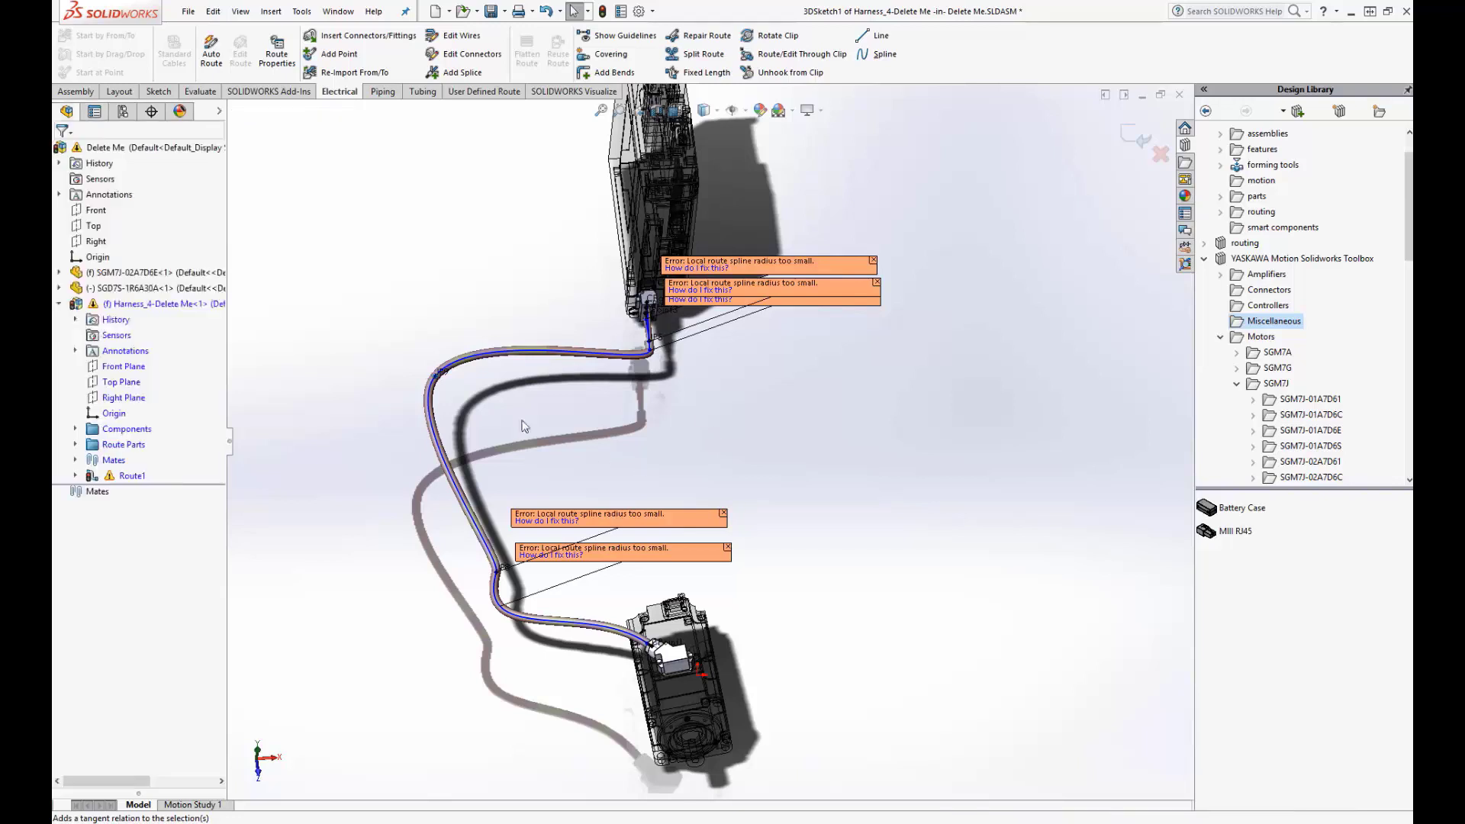
click(438, 378)
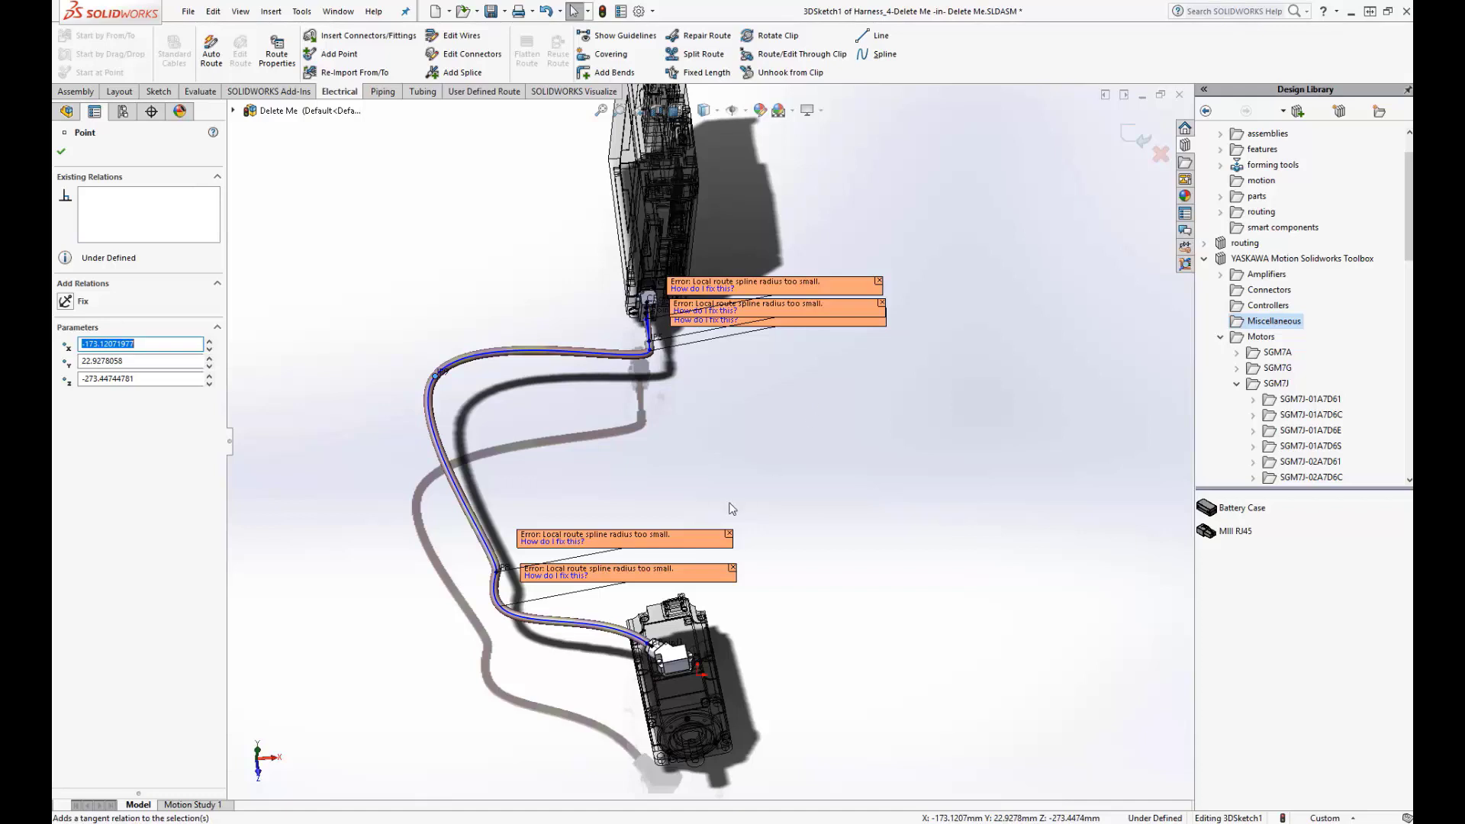
Discard the changes to the cable route sketch and close the Delete Me assembly, returning to the 3D printer demo assembly
click(1161, 155)
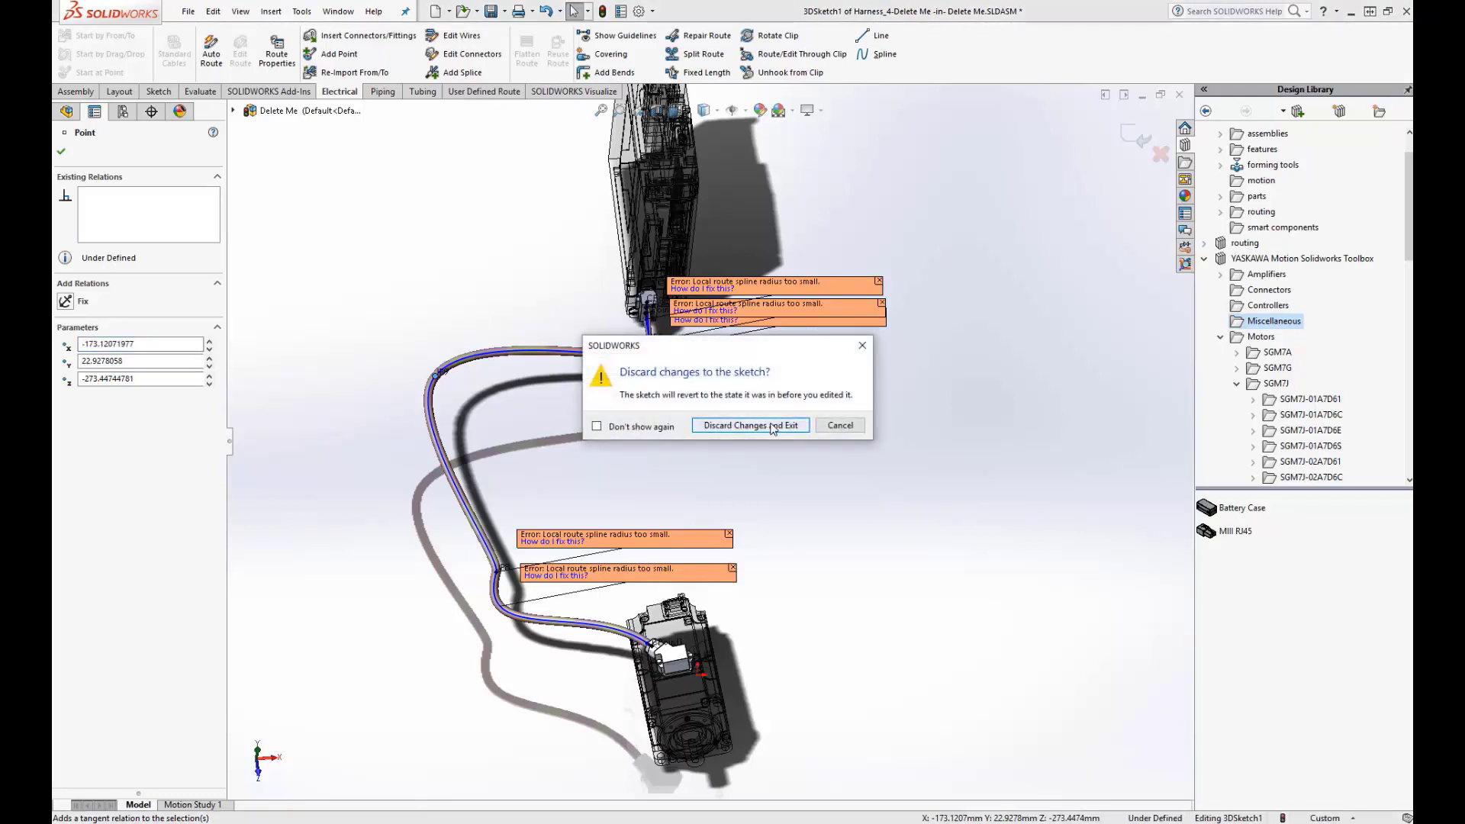
click(773, 430)
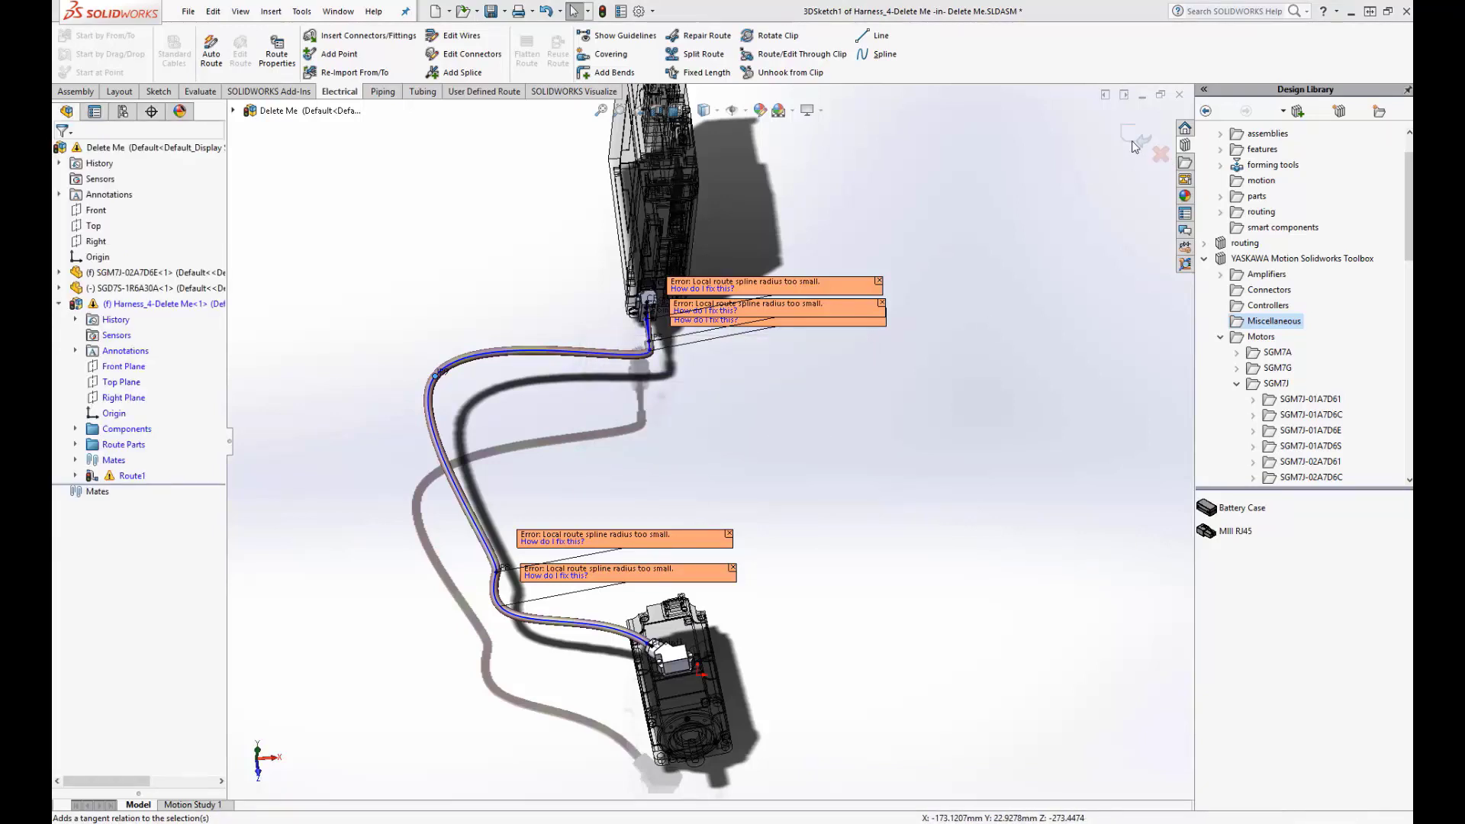
click(1180, 96)
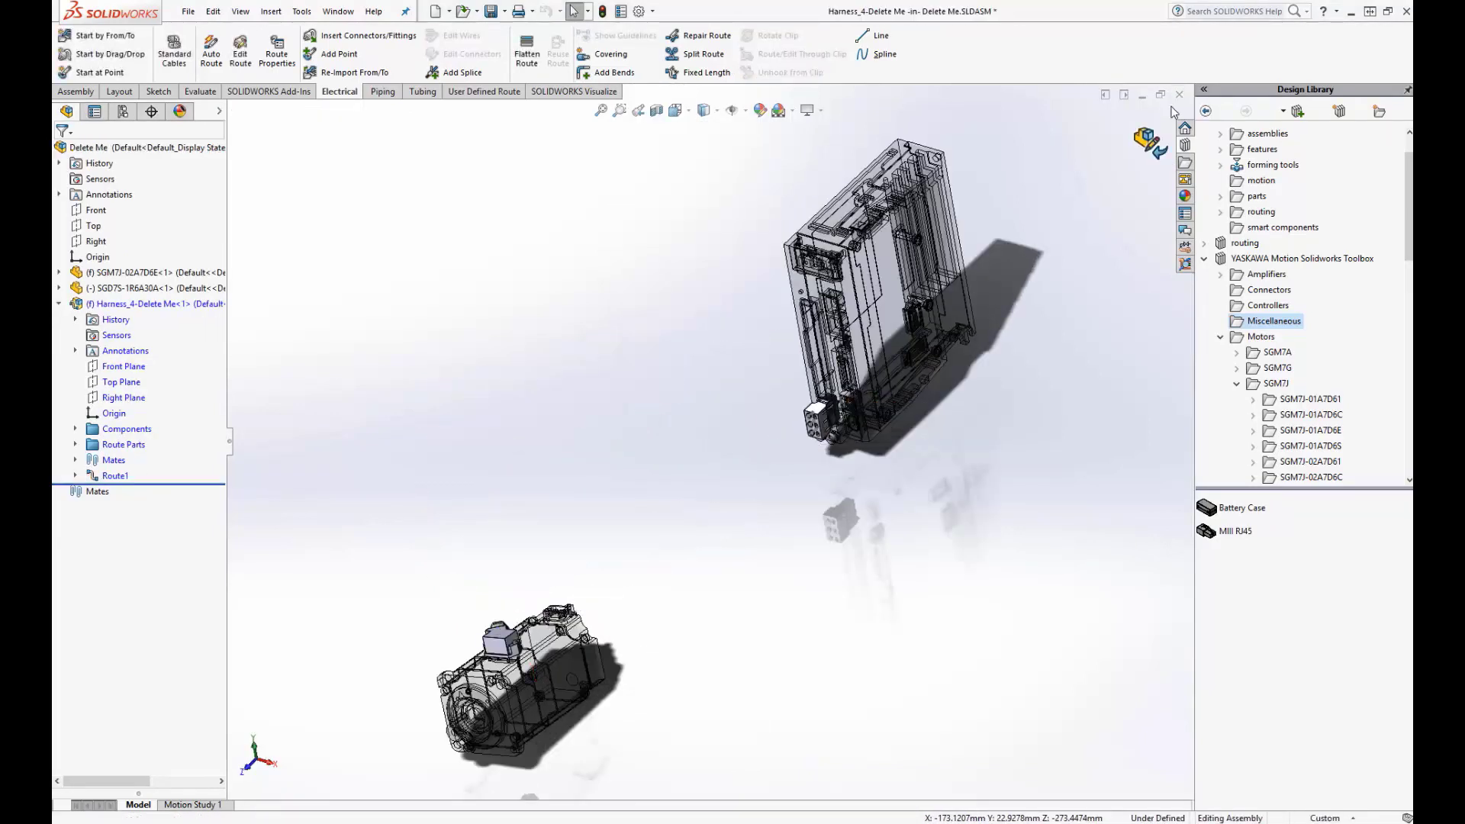
click(765, 410)
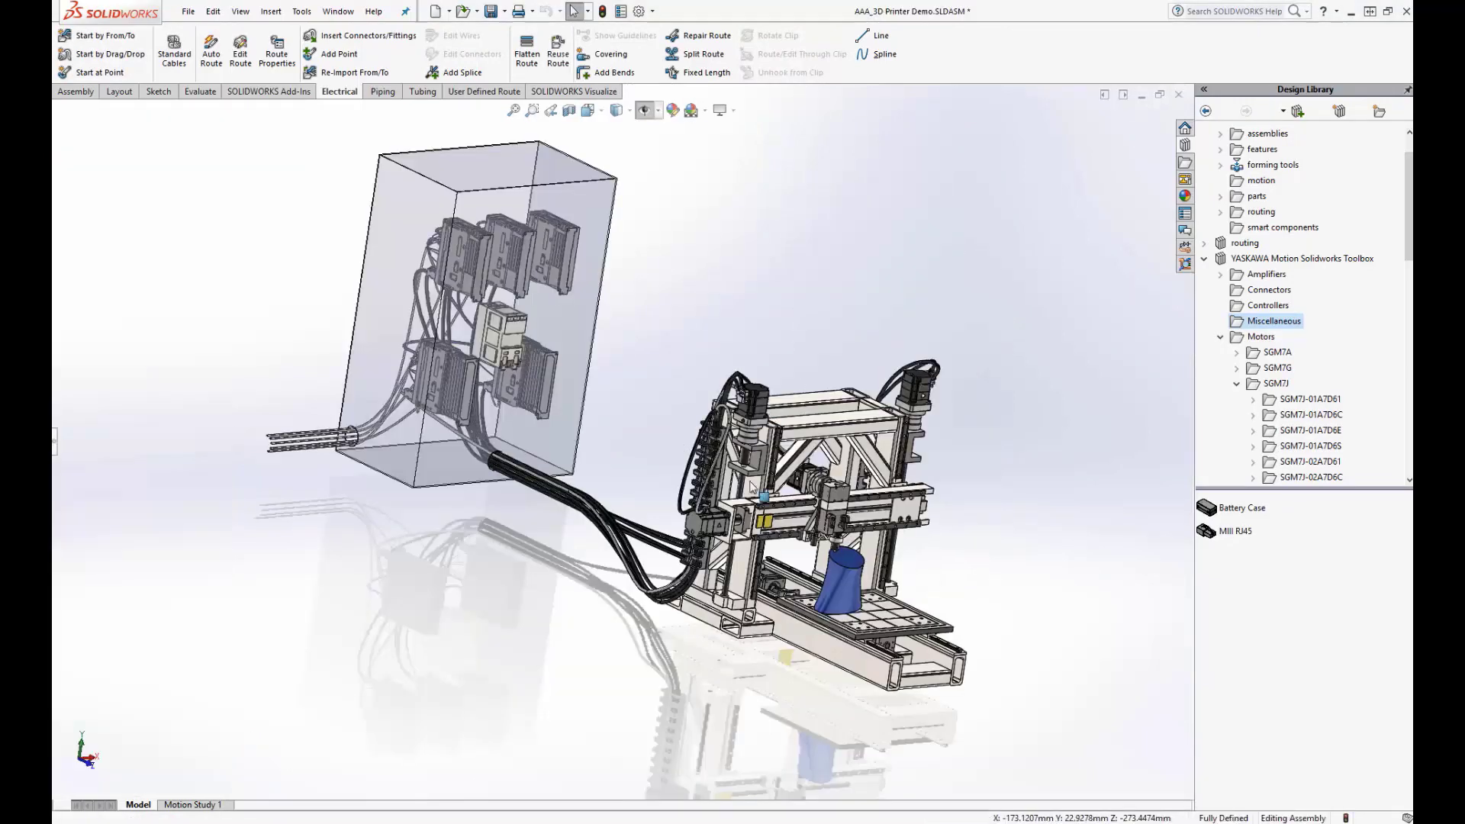
Examine the 3D printer's motor connectors and the cables running to them from the cabinet and cable carrier
scroll(765, 412, down, 10)
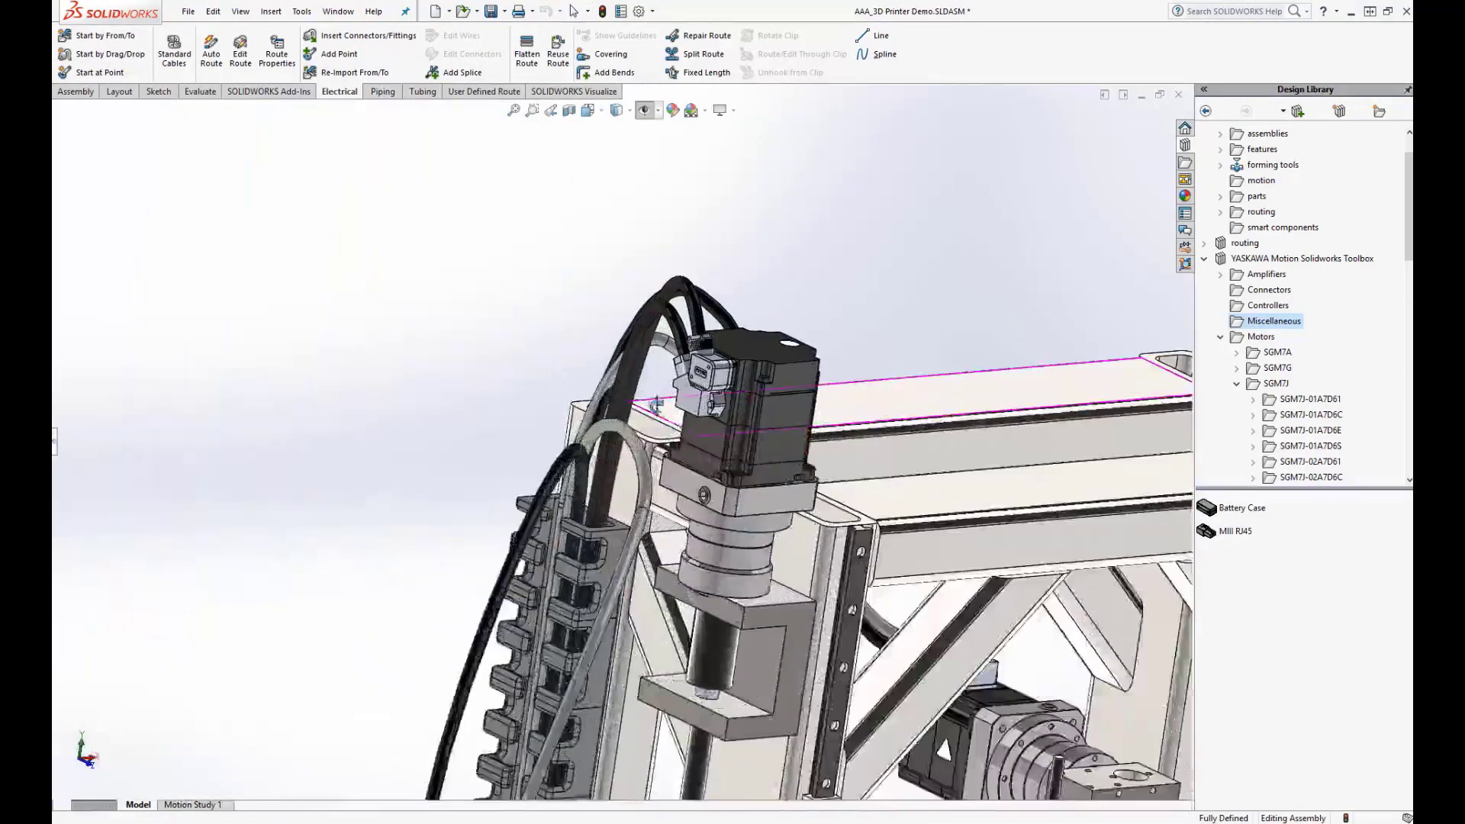
scroll(805, 557, up, 3)
middle_drag(820, 544, 809, 503)
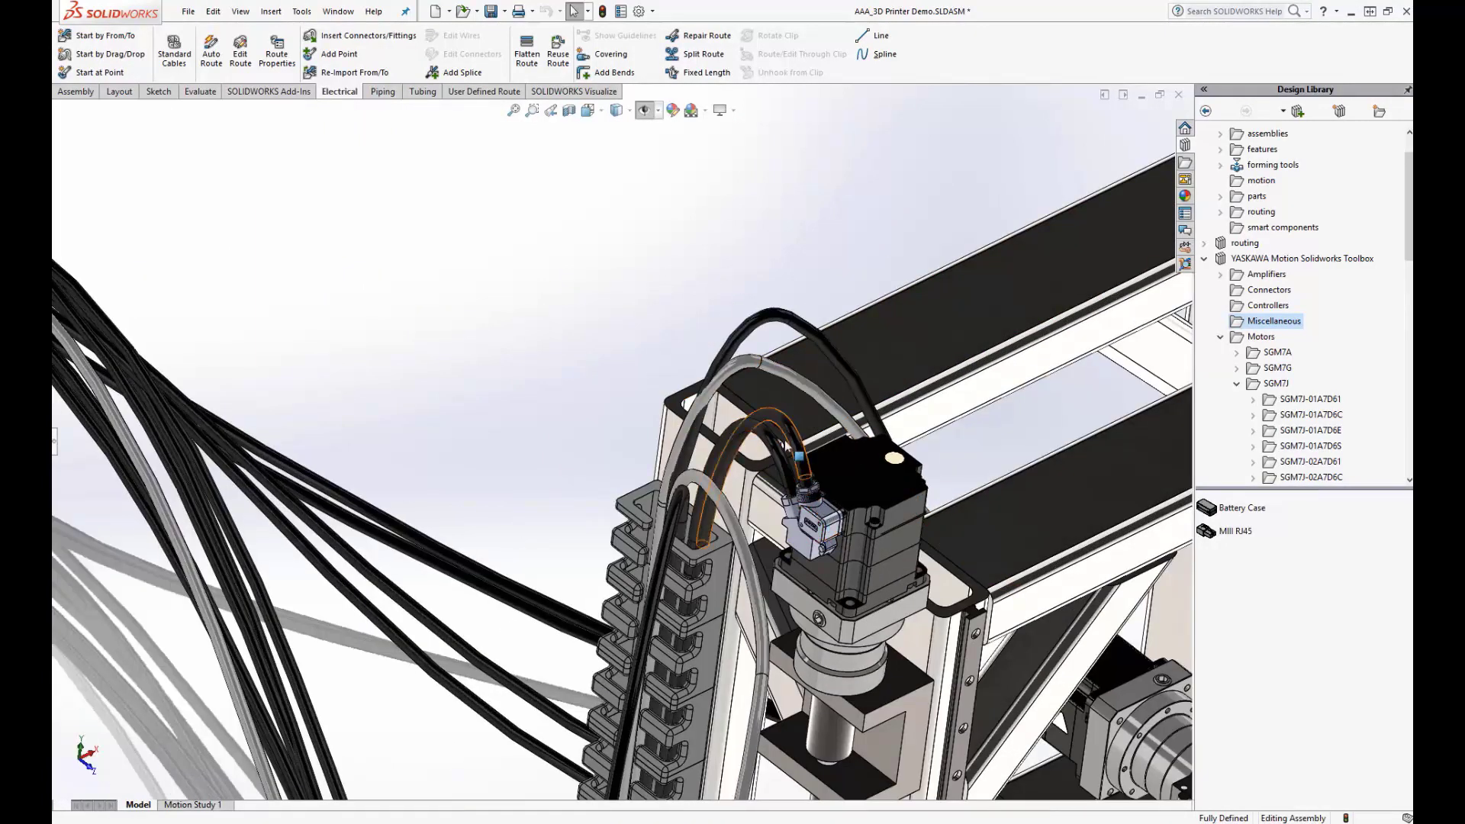
middle_drag(736, 553, 717, 519)
scroll(610, 466, up, 3)
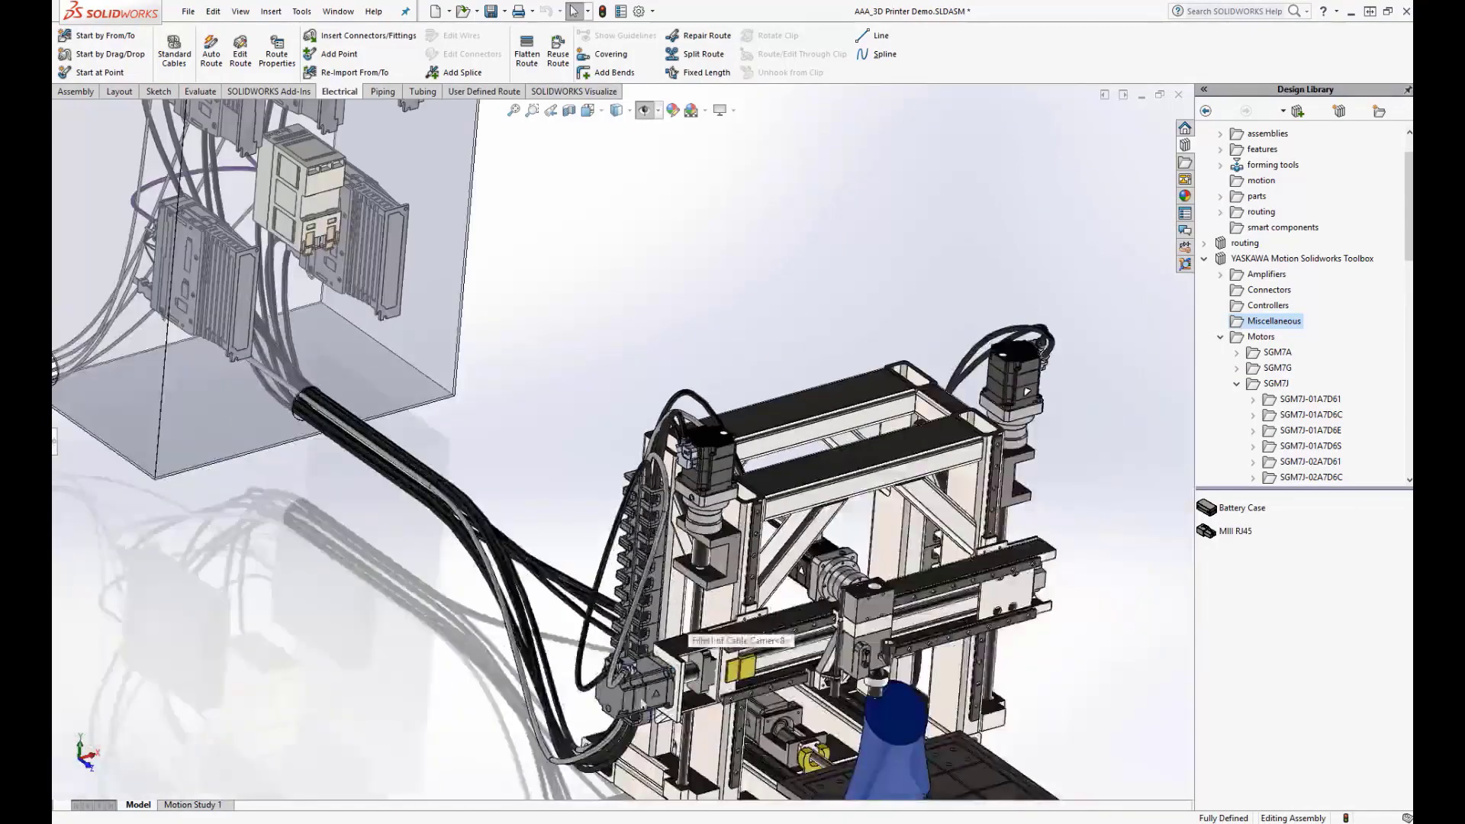
scroll(661, 663, down, 3)
scroll(662, 661, down, 2)
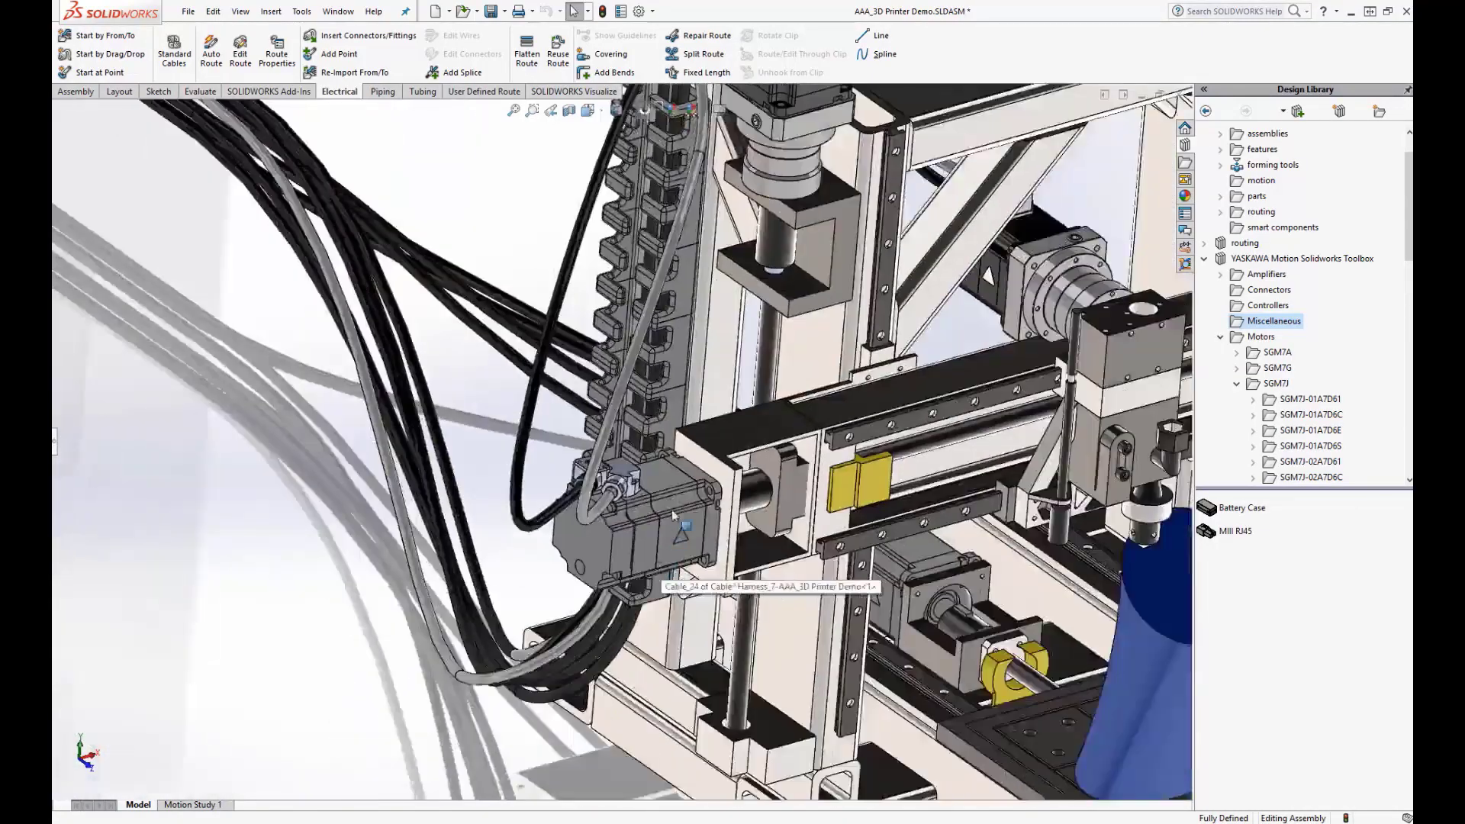
middle_drag(672, 510, 694, 463)
scroll(629, 282, up, 2)
Examine how the cables at the column-top motor bend and enter the vertical cable carrier
scroll(626, 229, down, 3)
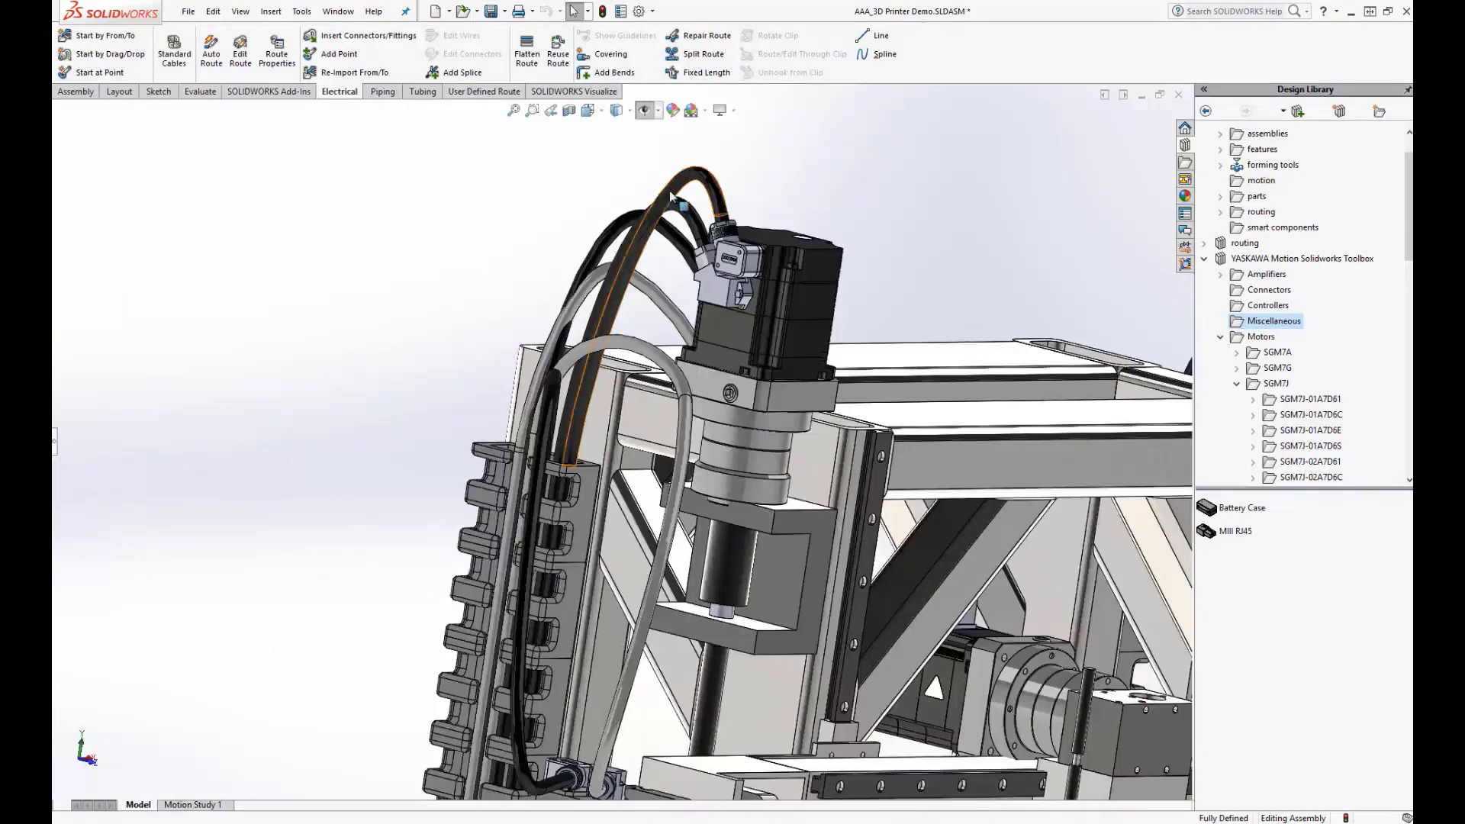
scroll(624, 226, down, 2)
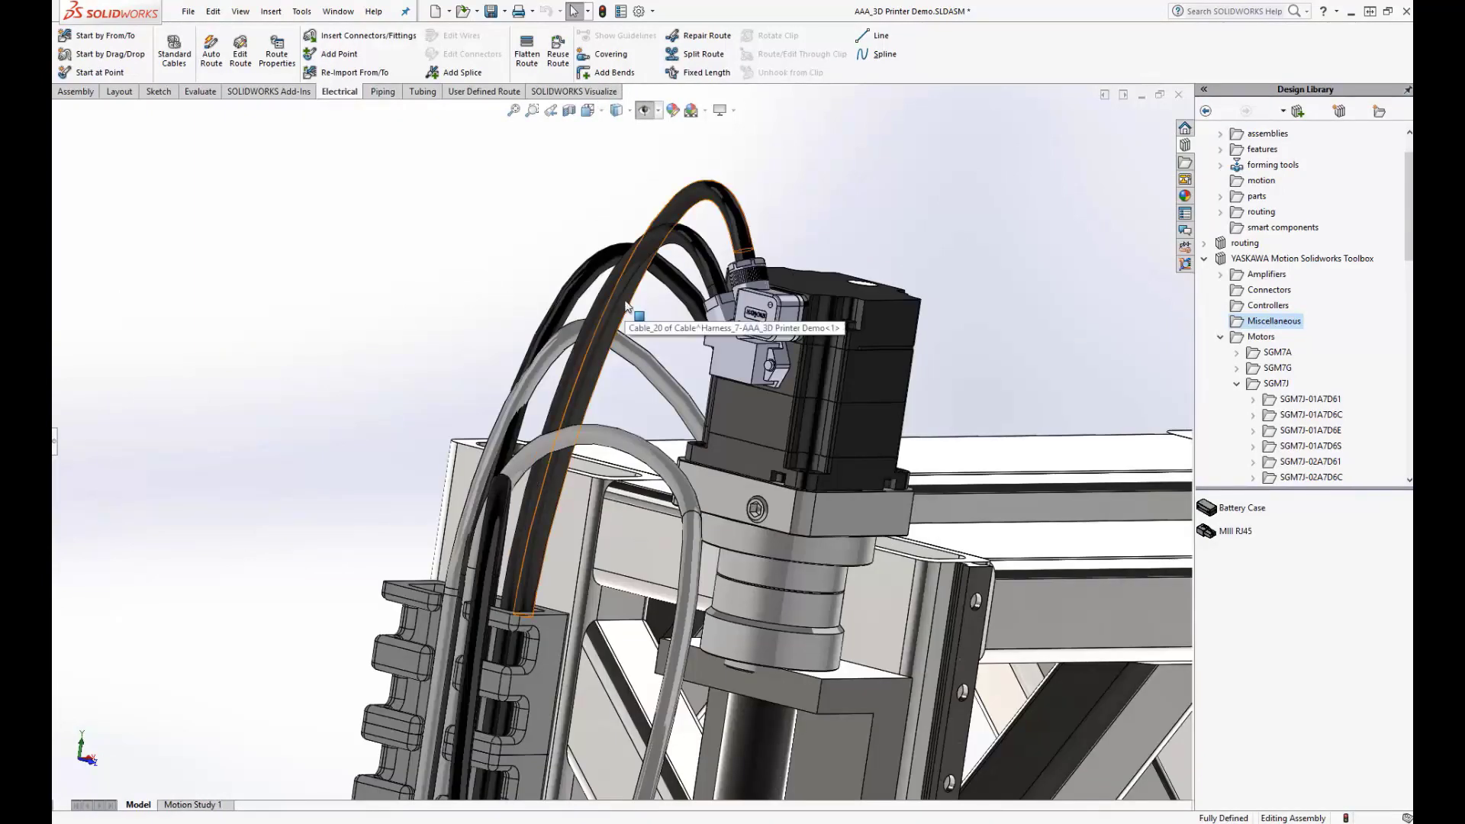
scroll(611, 366, up, 3)
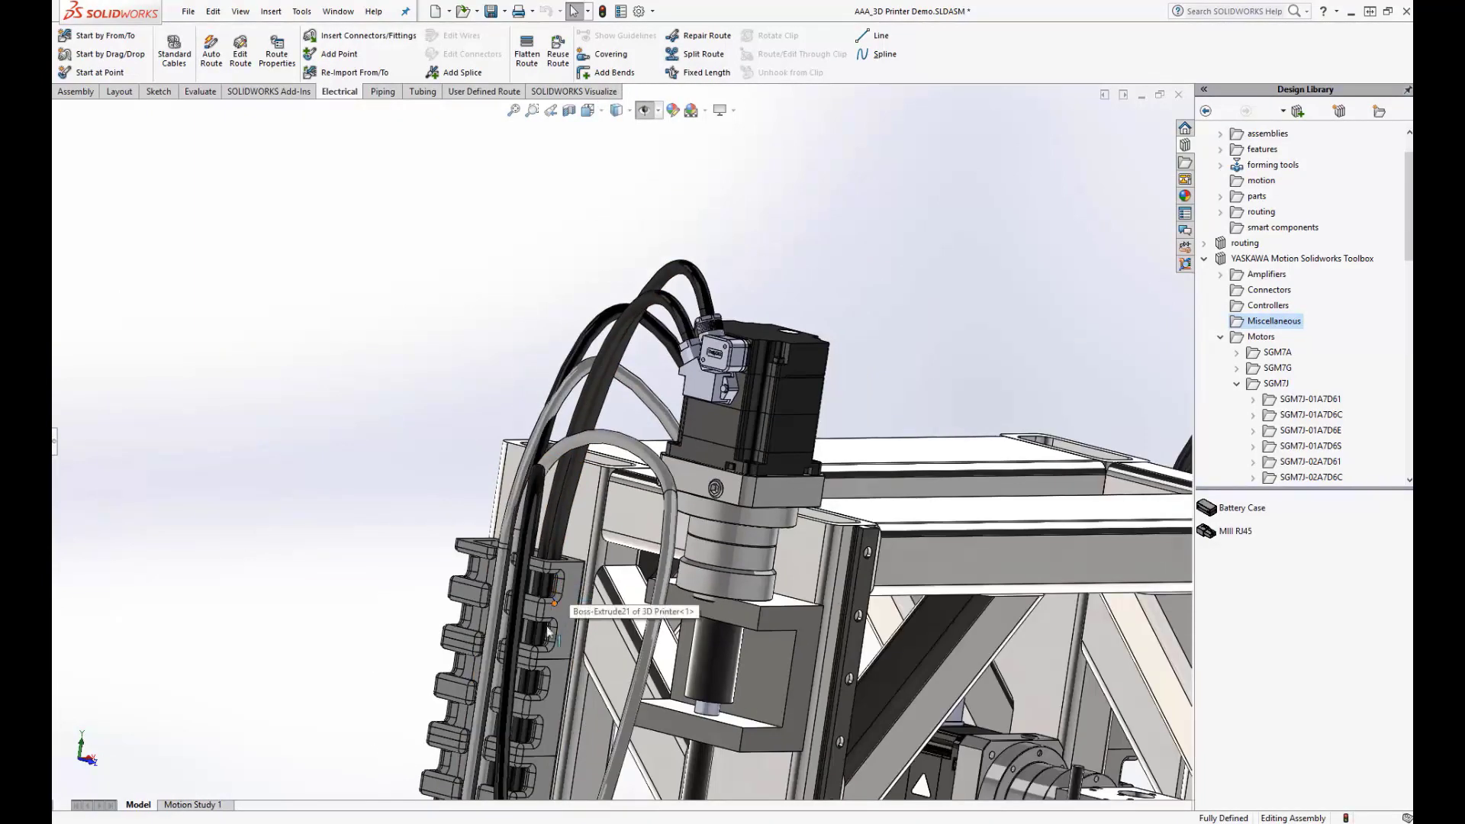
scroll(548, 544, down, 1)
scroll(548, 544, up, 3)
middle_drag(548, 534, 574, 556)
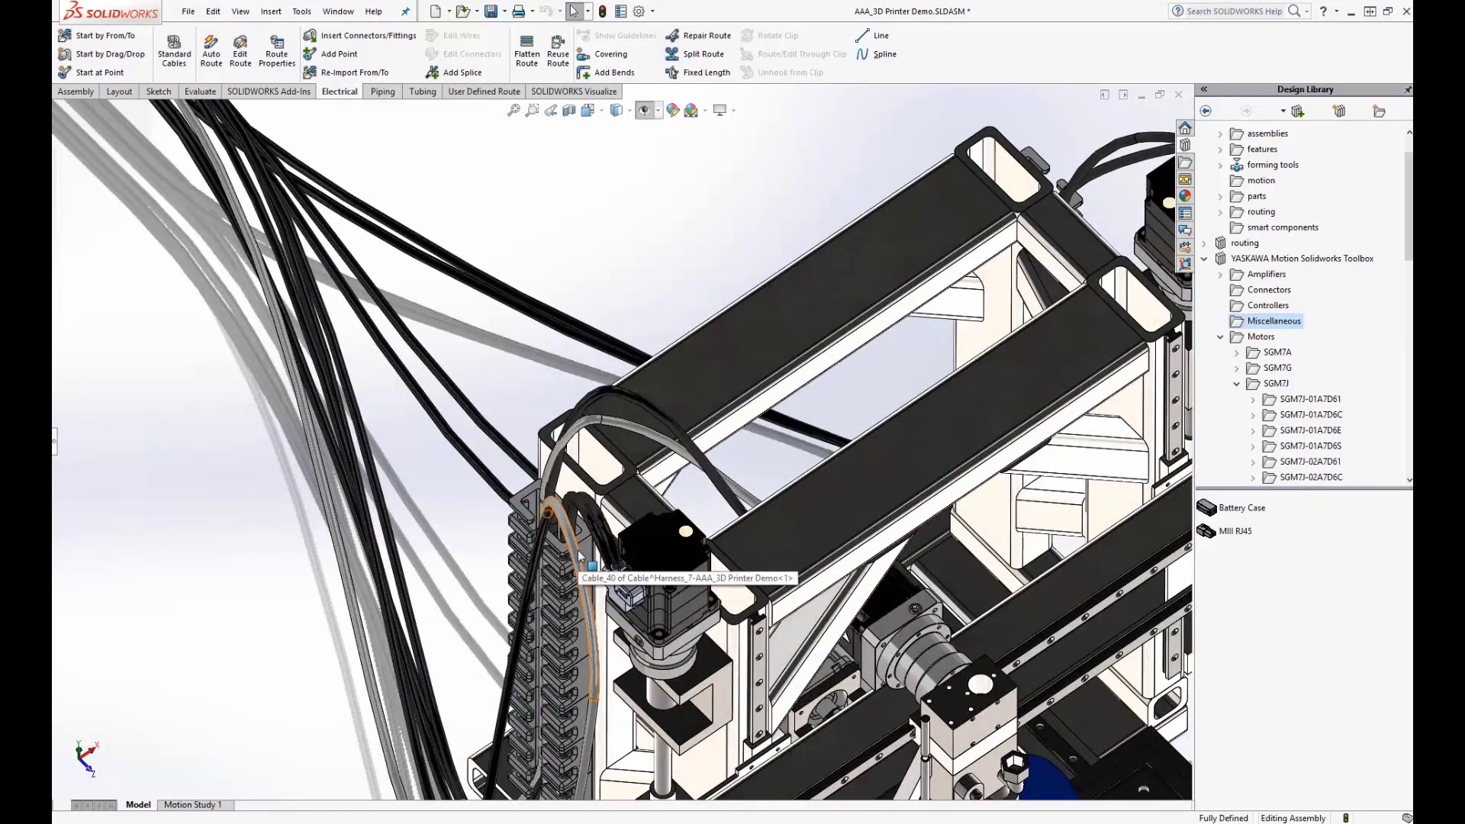
scroll(579, 561, up, 2)
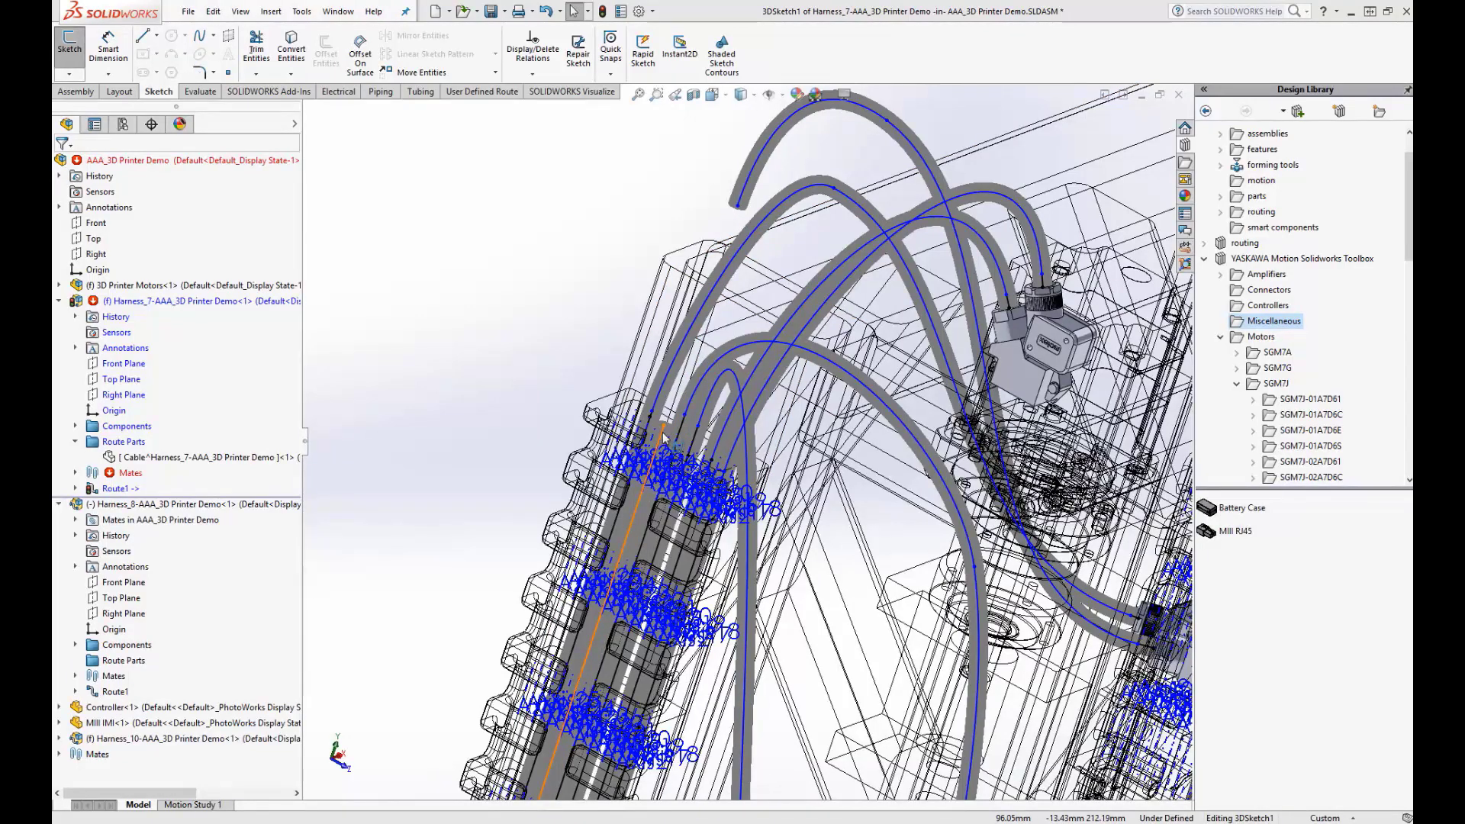
Merge the loose end point of the uppermost cable with the route end point at the top of the cable carrier
click(738, 208)
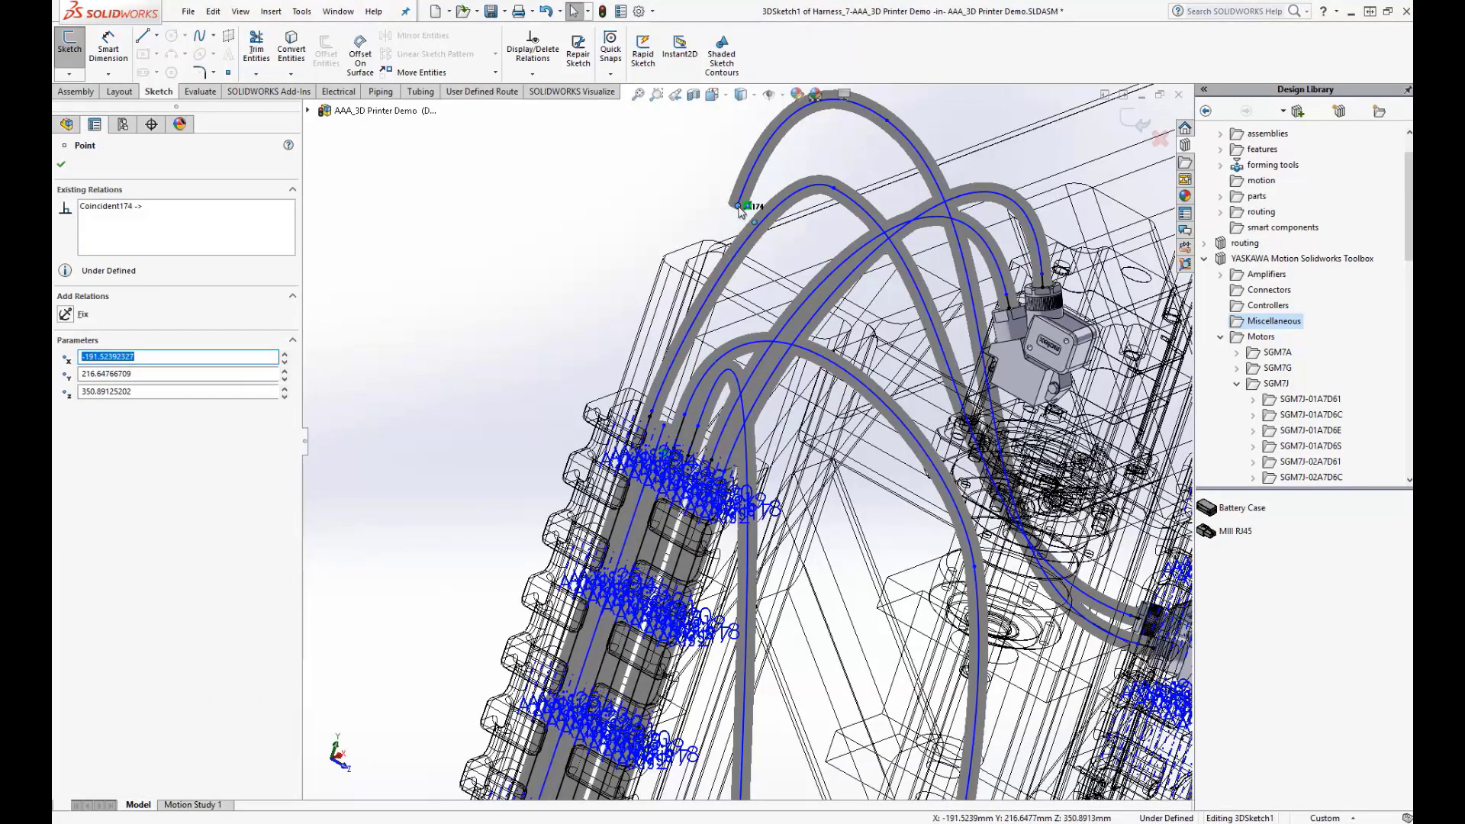
ctrl+click(665, 427)
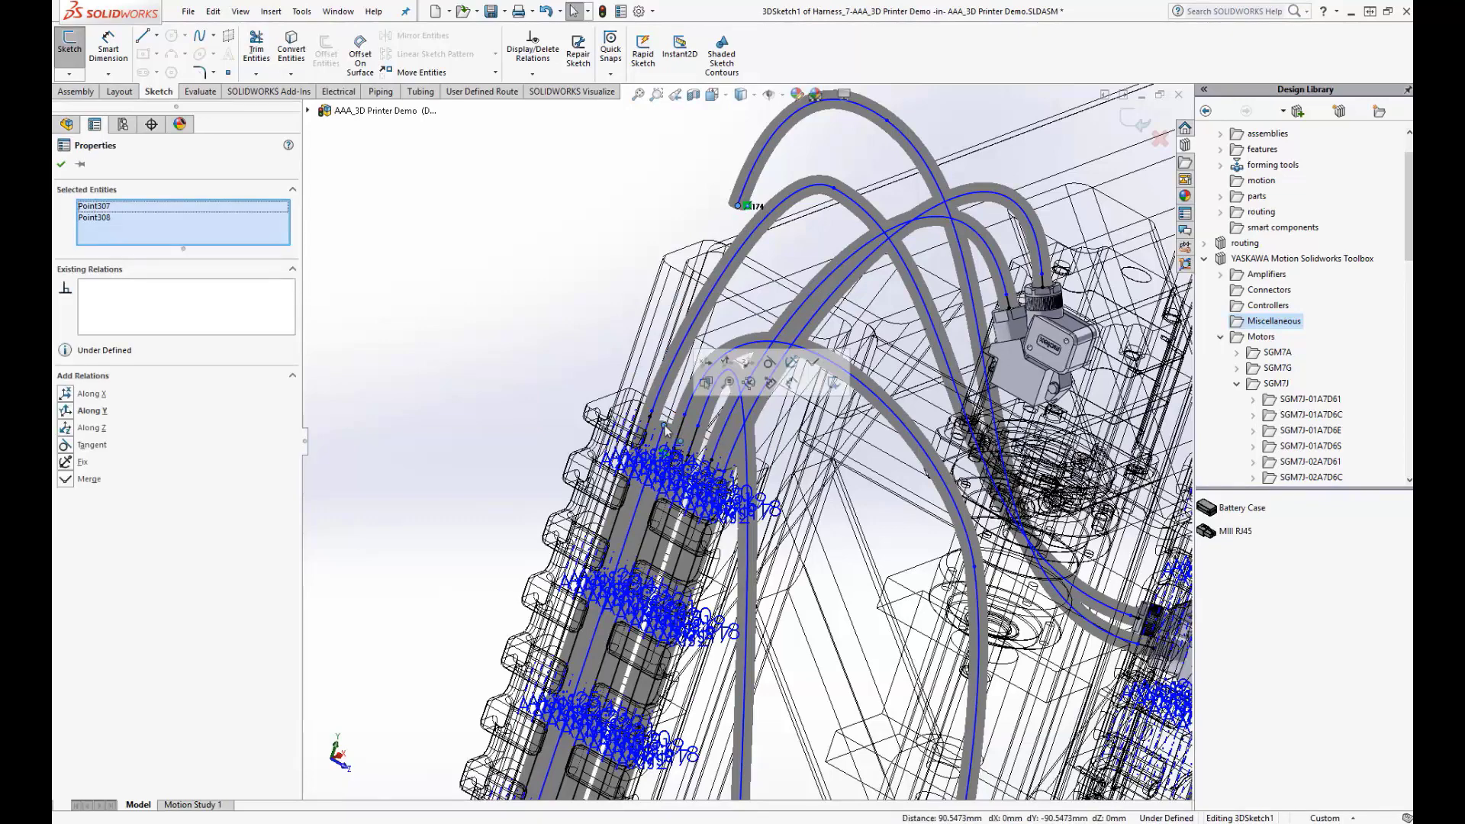
click(66, 480)
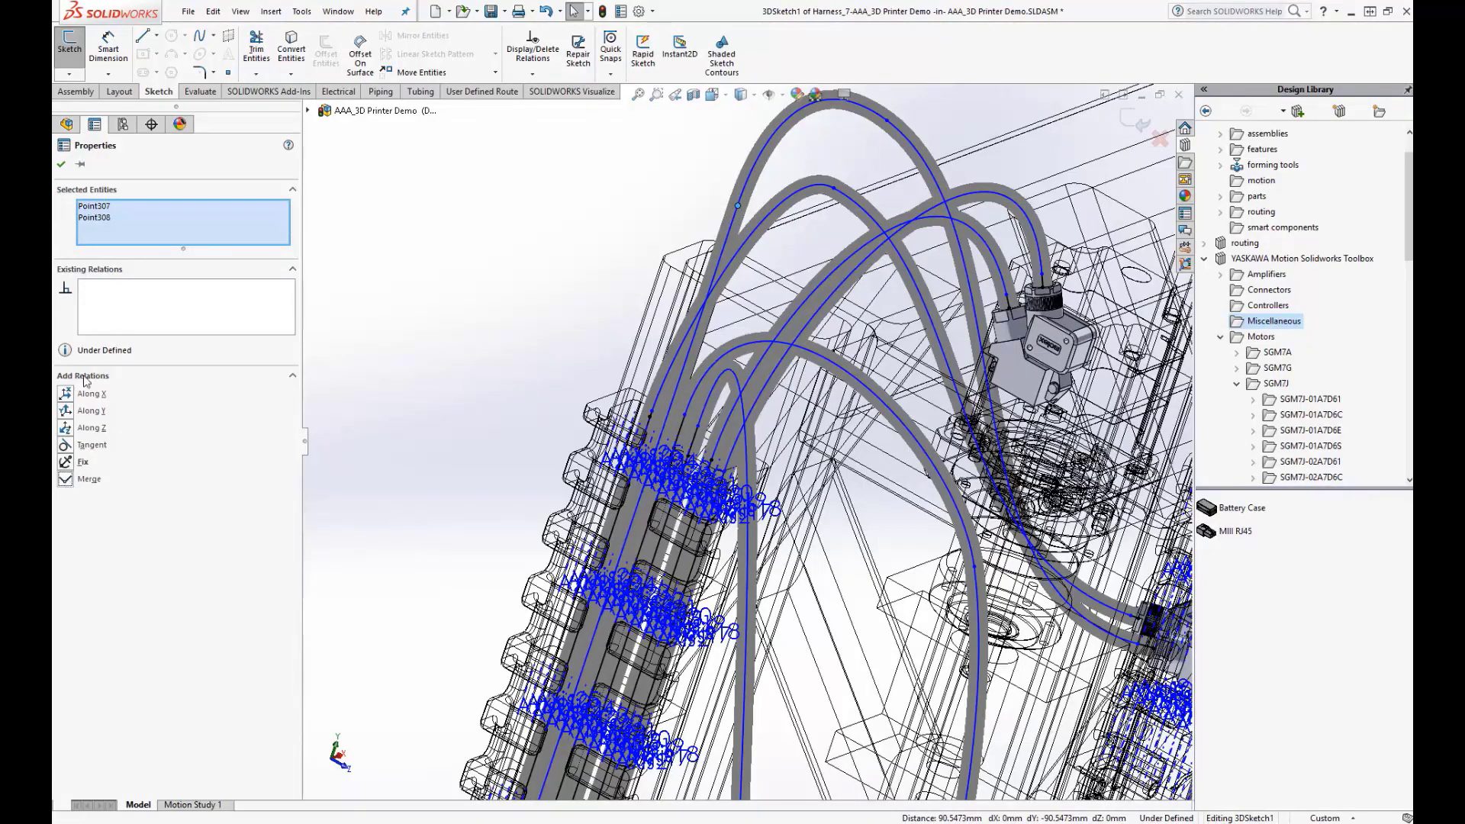
click(66, 165)
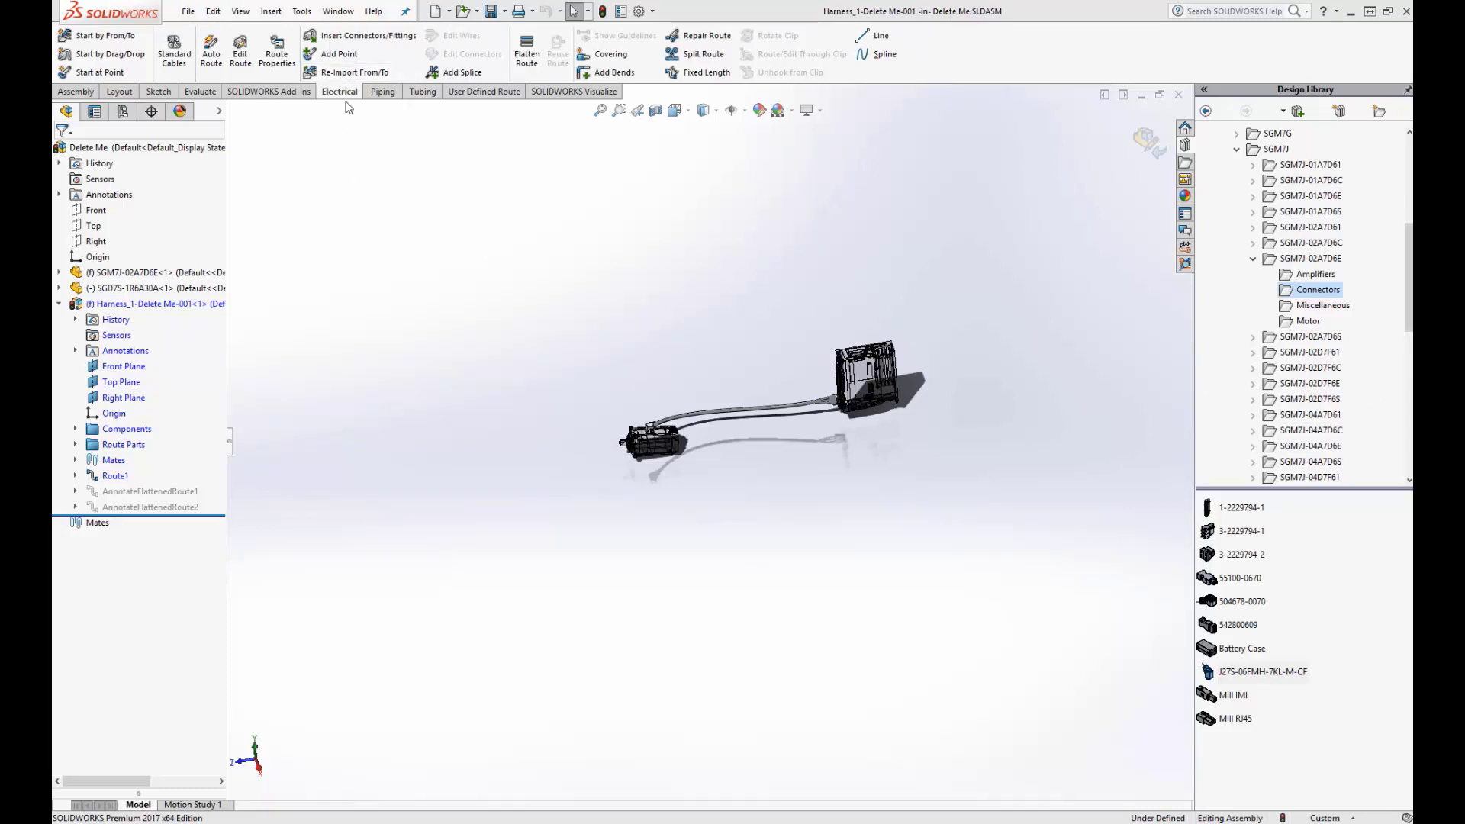
Flatten the harness route as an annotation with 3D connectors and drawing options enabled, adding the length field to the BOM
click(531, 71)
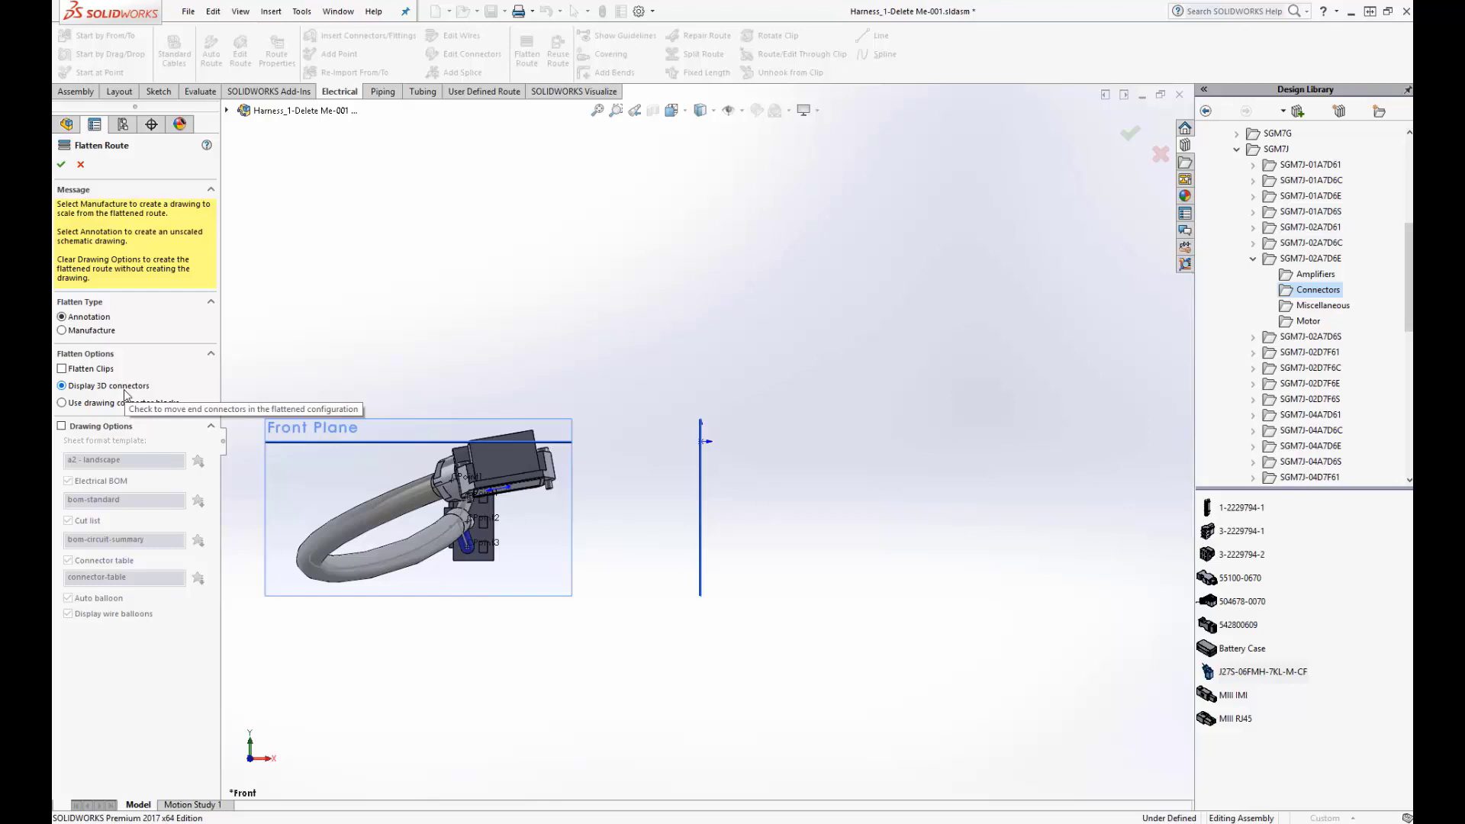
click(79, 429)
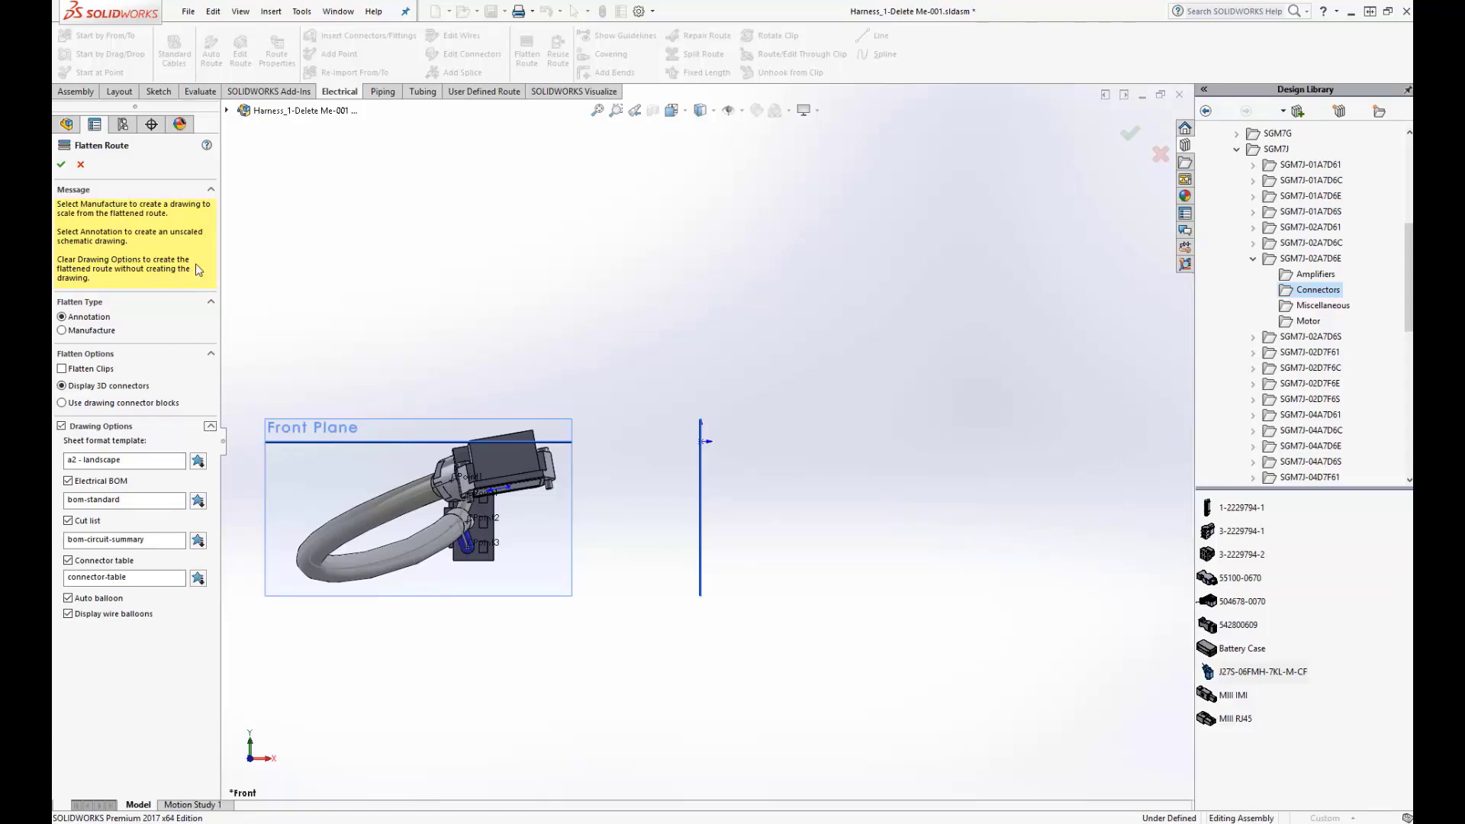
click(64, 171)
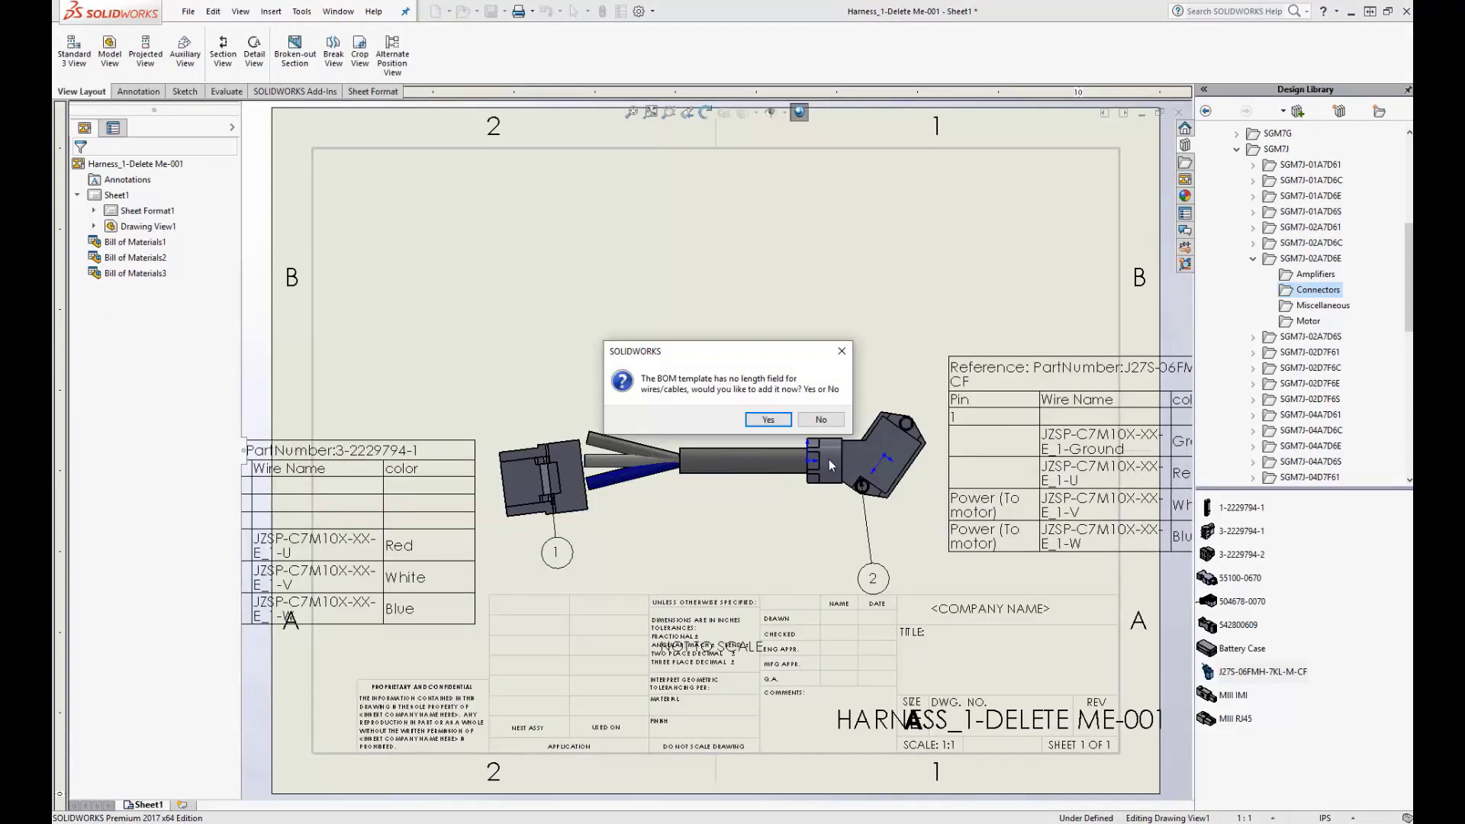
click(767, 420)
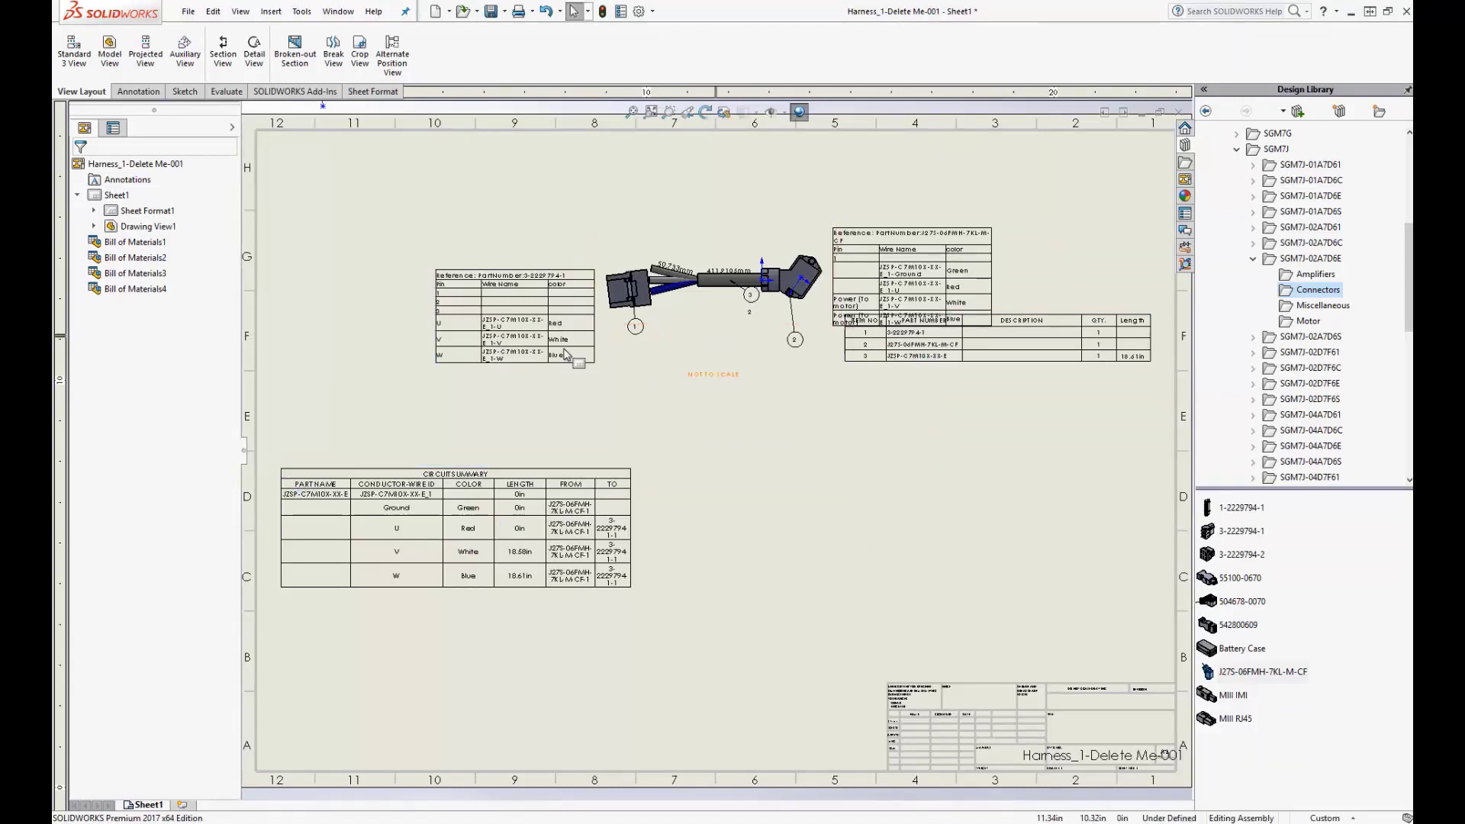
Move the circuit summary to the drawing sheet's lower-left corner and arrange the connector tables and BOM below the cable view
drag(274, 461, 253, 639)
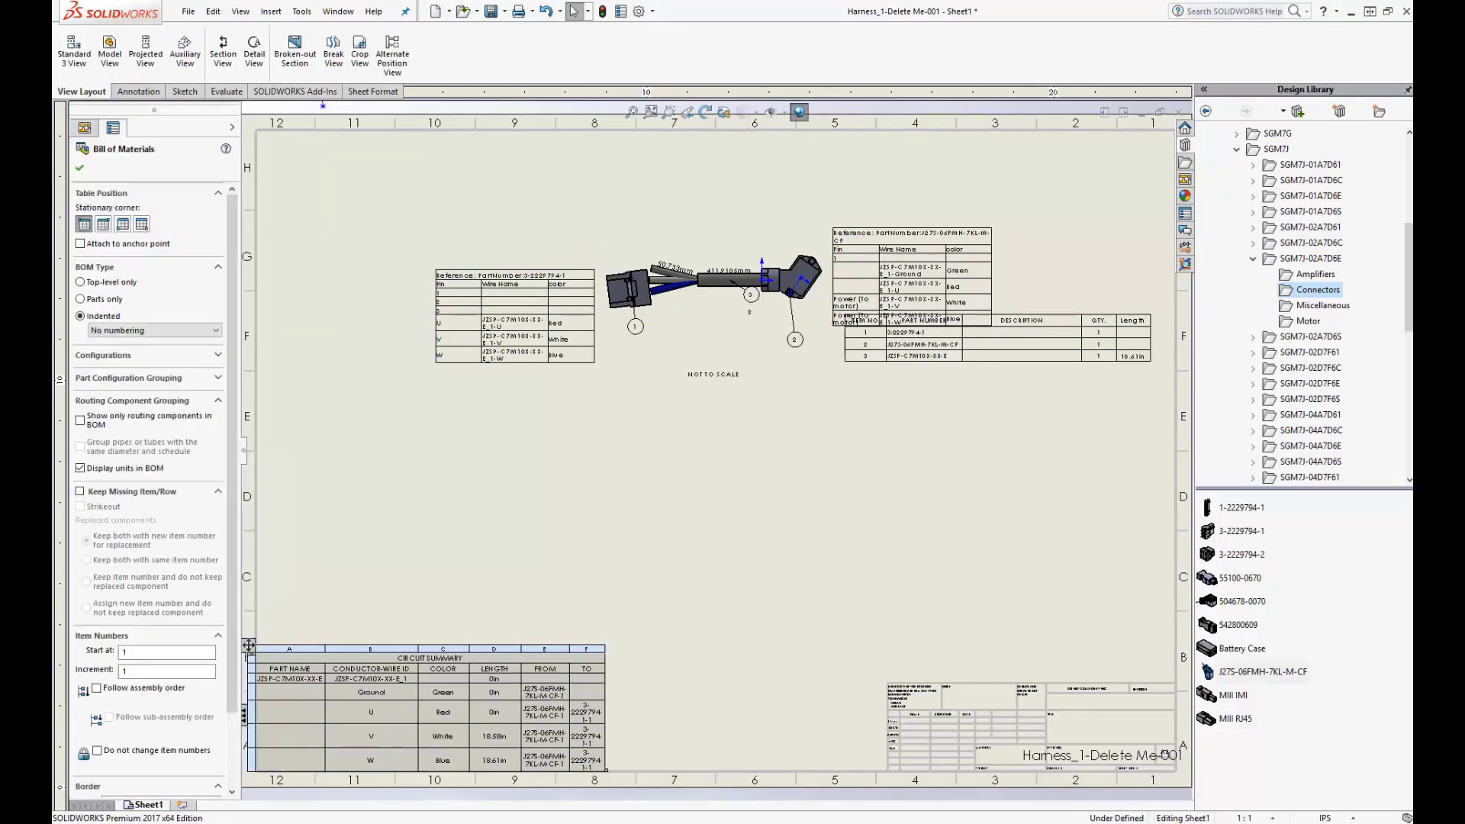
drag(429, 261, 288, 484)
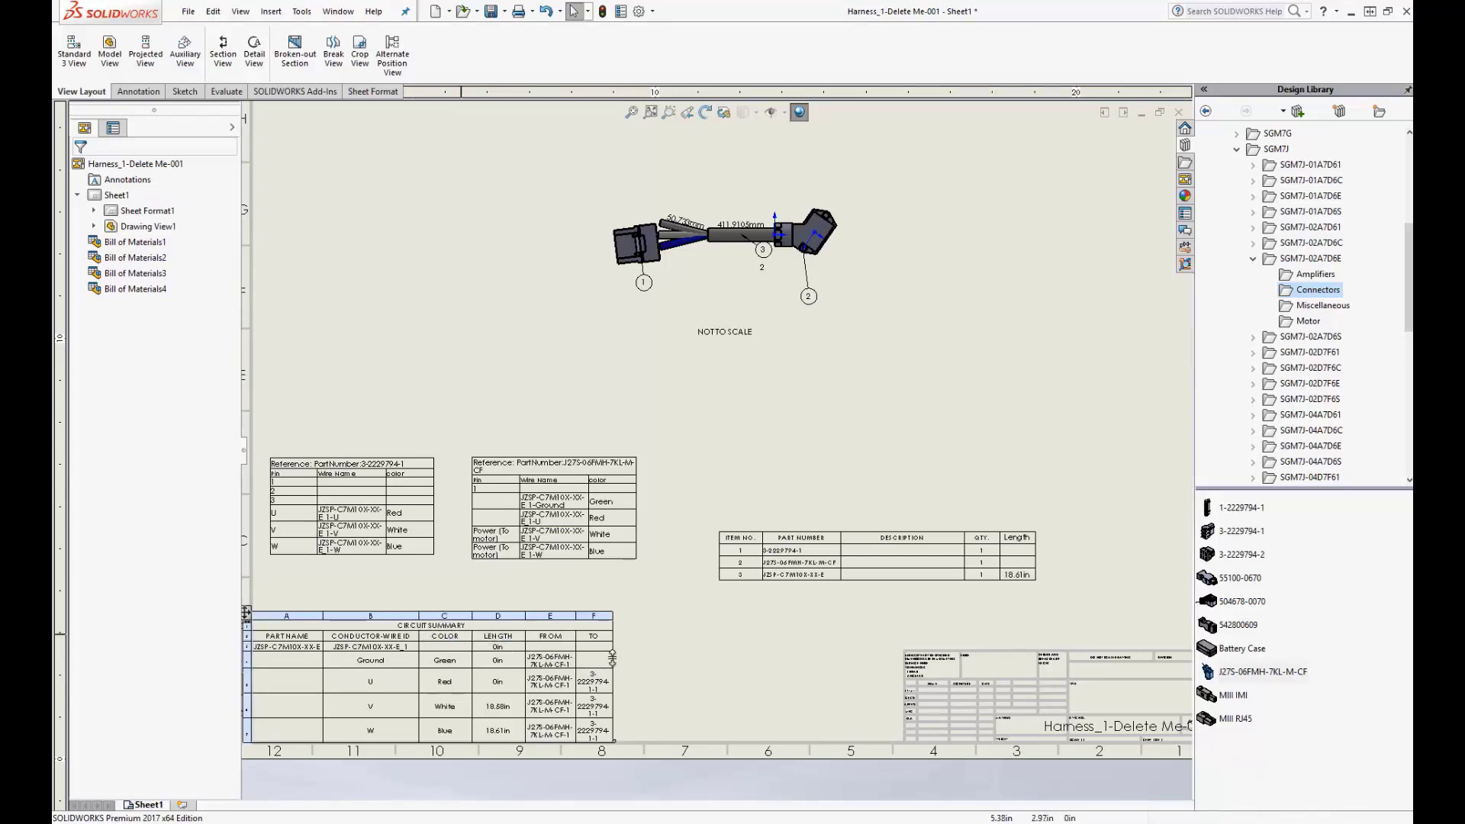
Examine the BOM's connector and cable part numbers and the cable's length entry
click(875, 569)
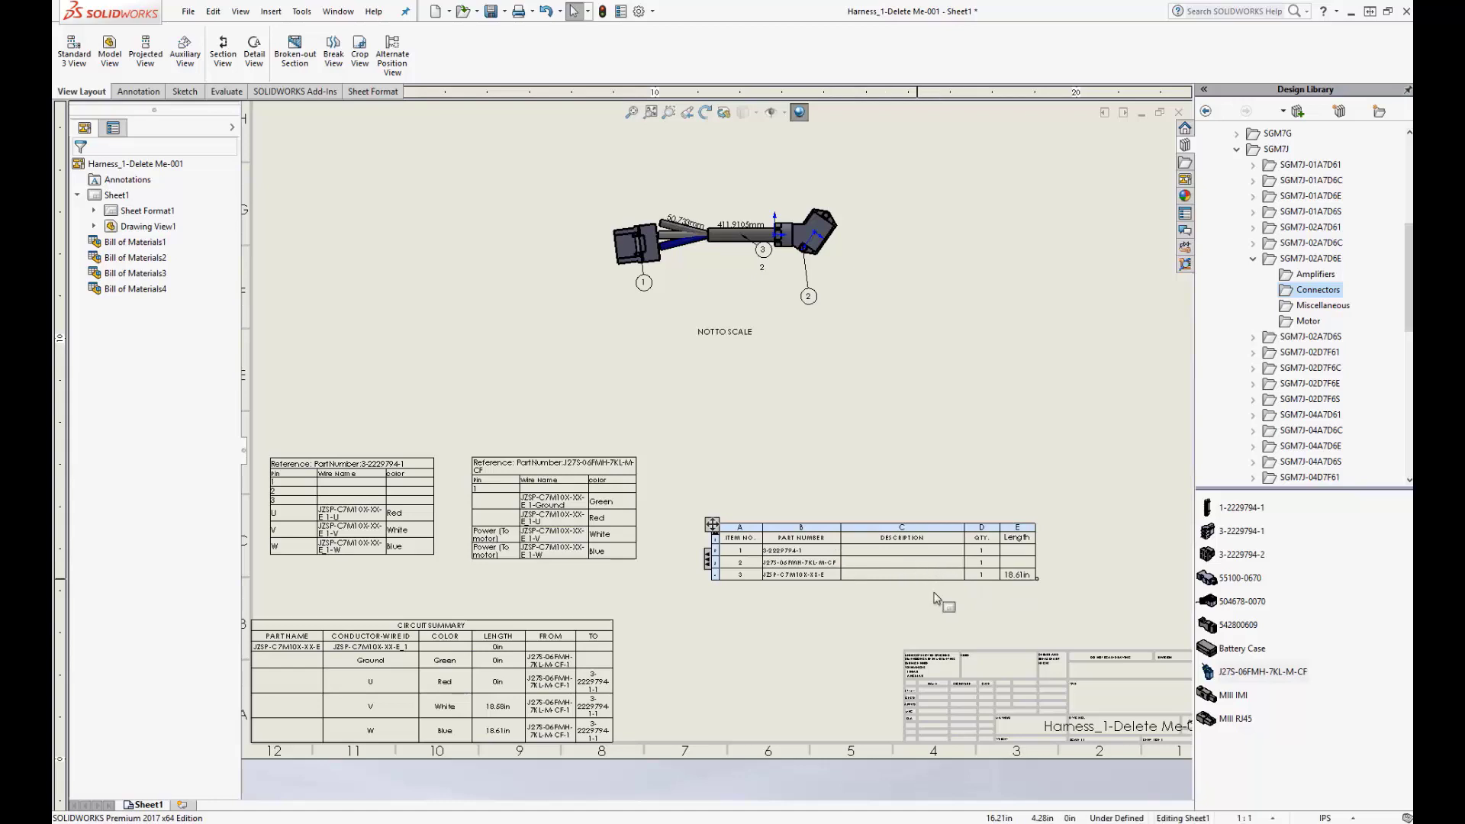
scroll(941, 584, up, 3)
scroll(843, 528, down, 5)
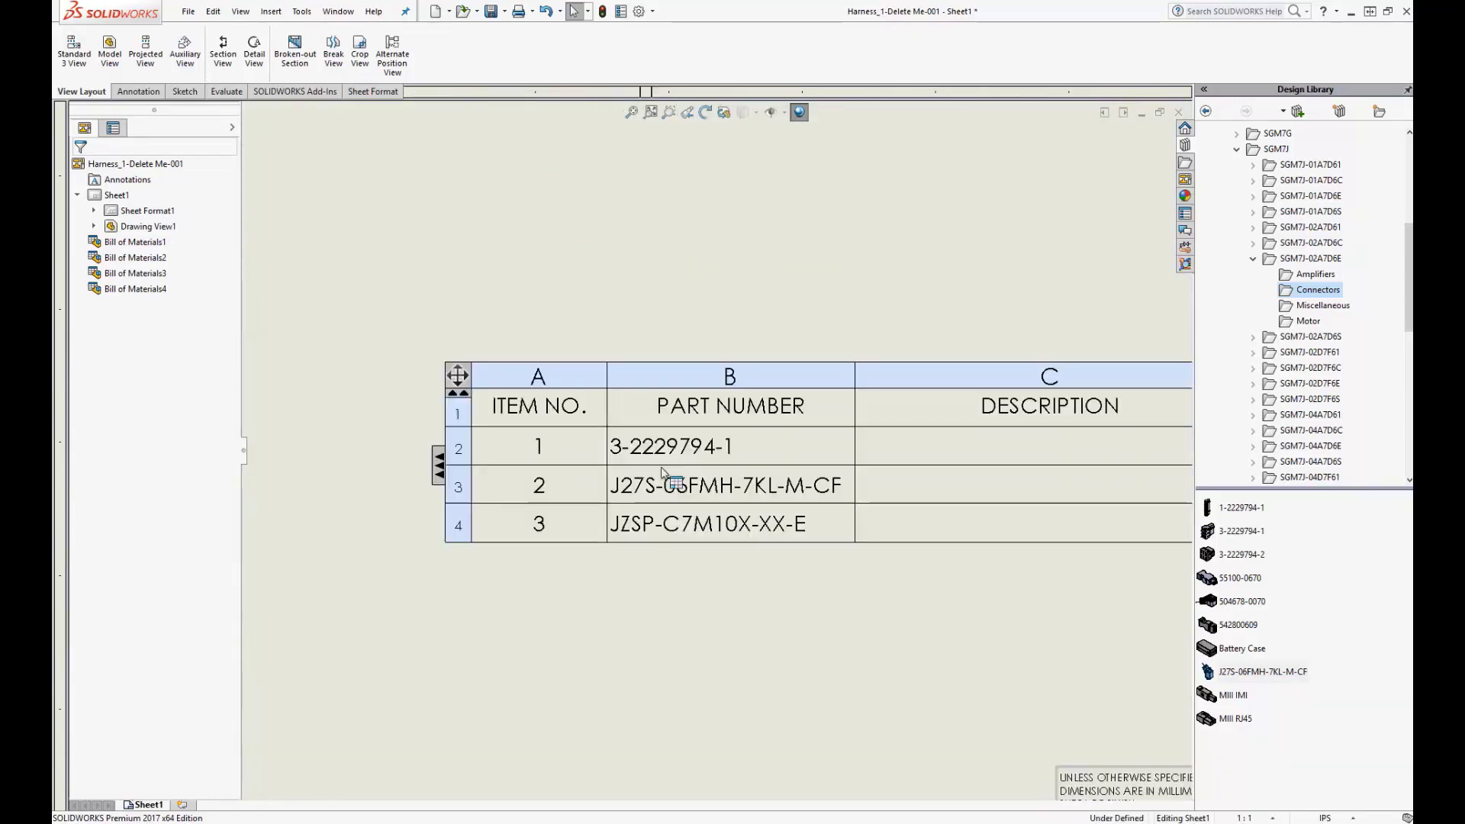
scroll(893, 589, up, 3)
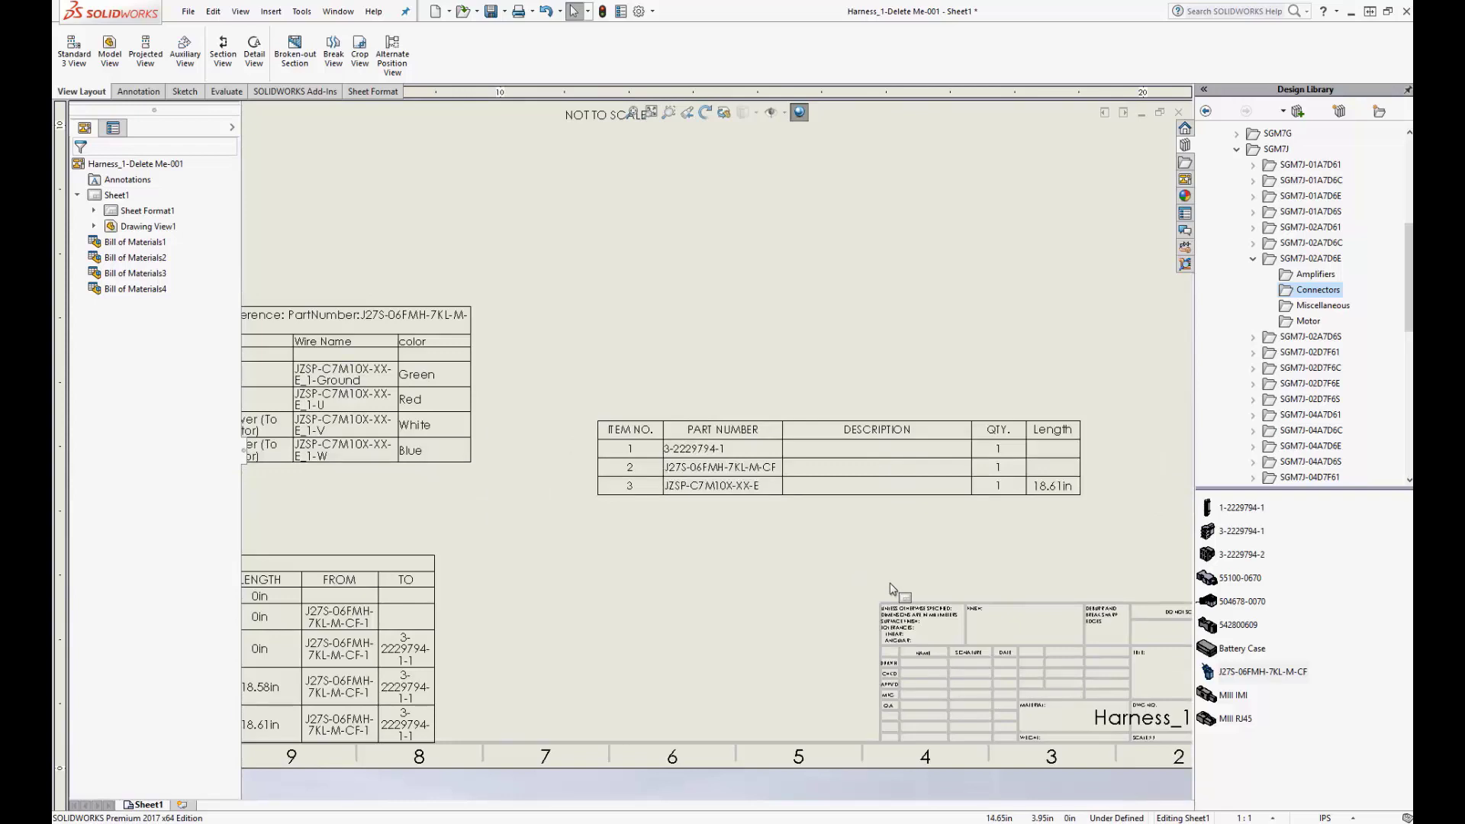
click(763, 491)
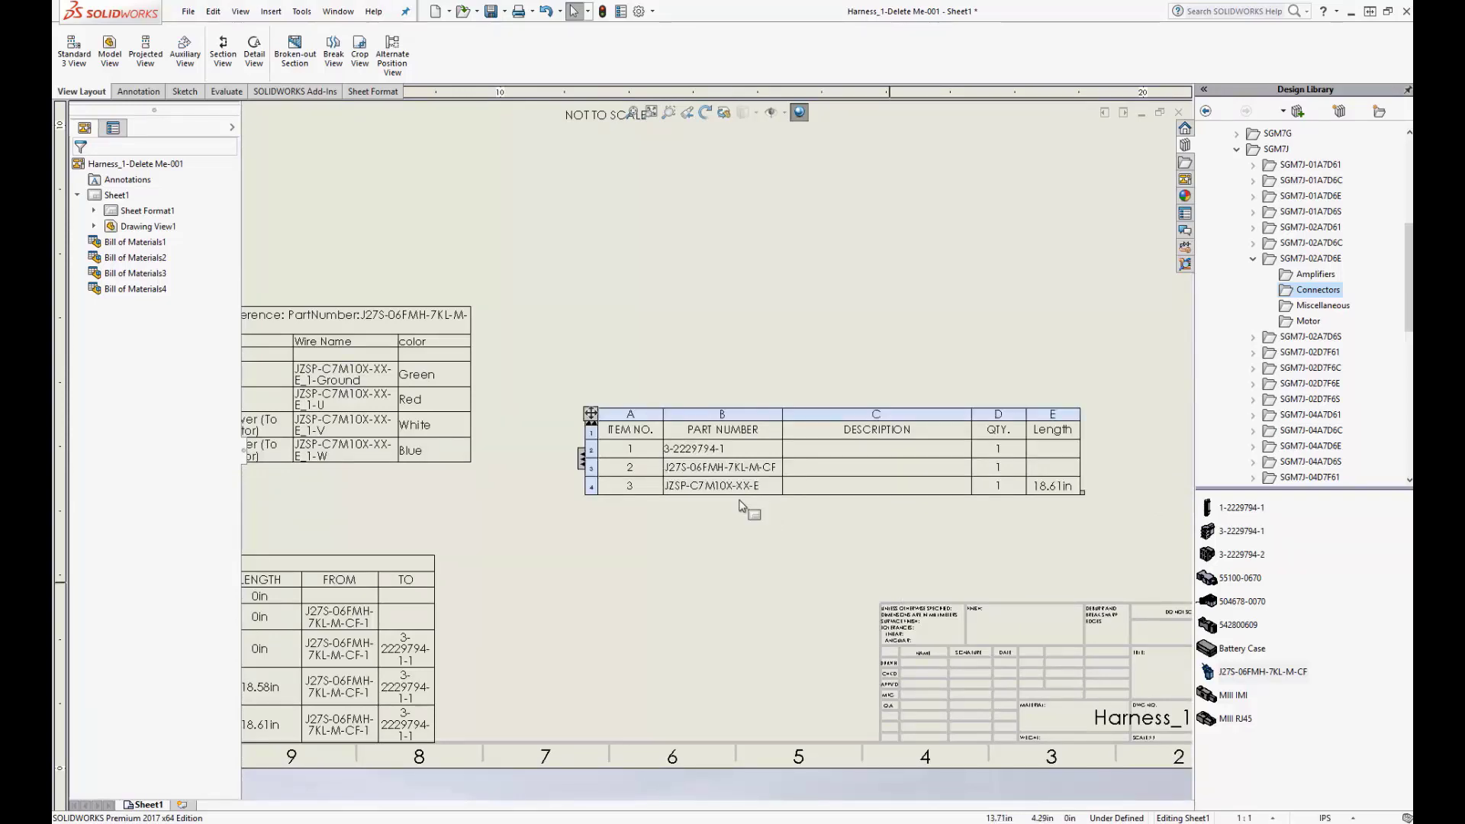
click(764, 490)
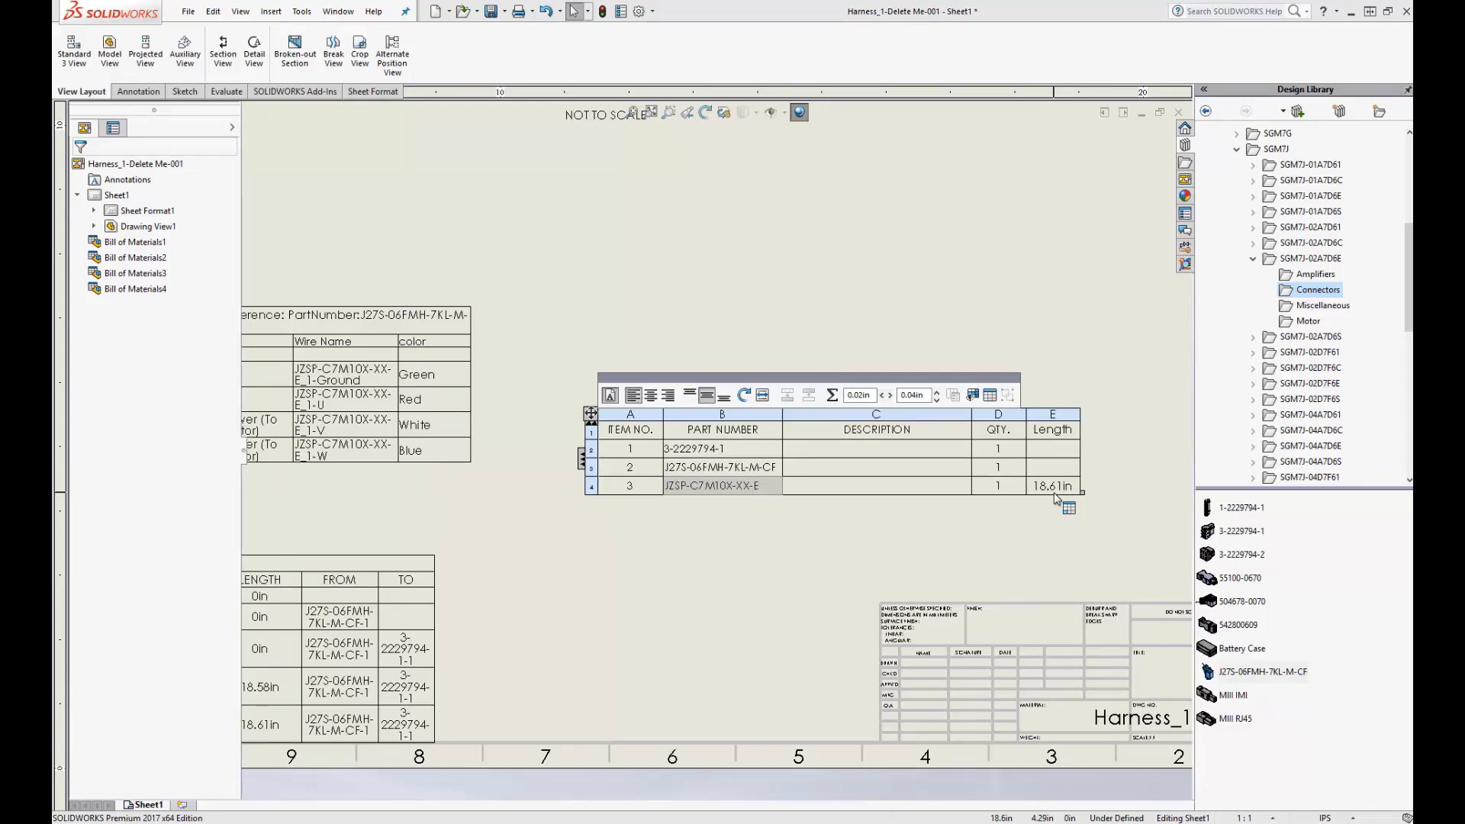
Examine the flattened cable view's segment lengths and balloons, moving the table formatting toolbar clear of the view
scroll(1057, 499, up, 6)
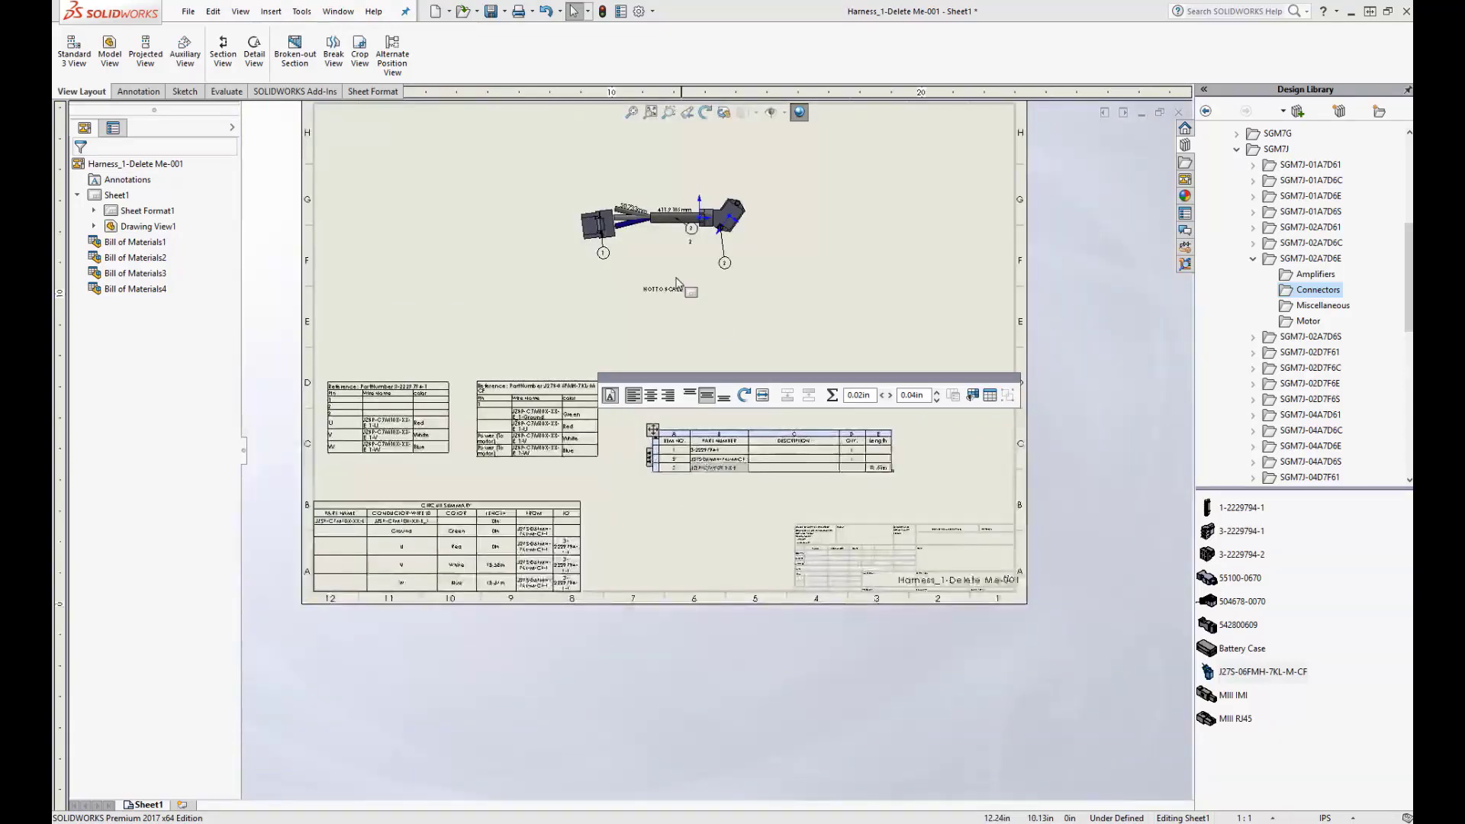
scroll(678, 281, down, 1)
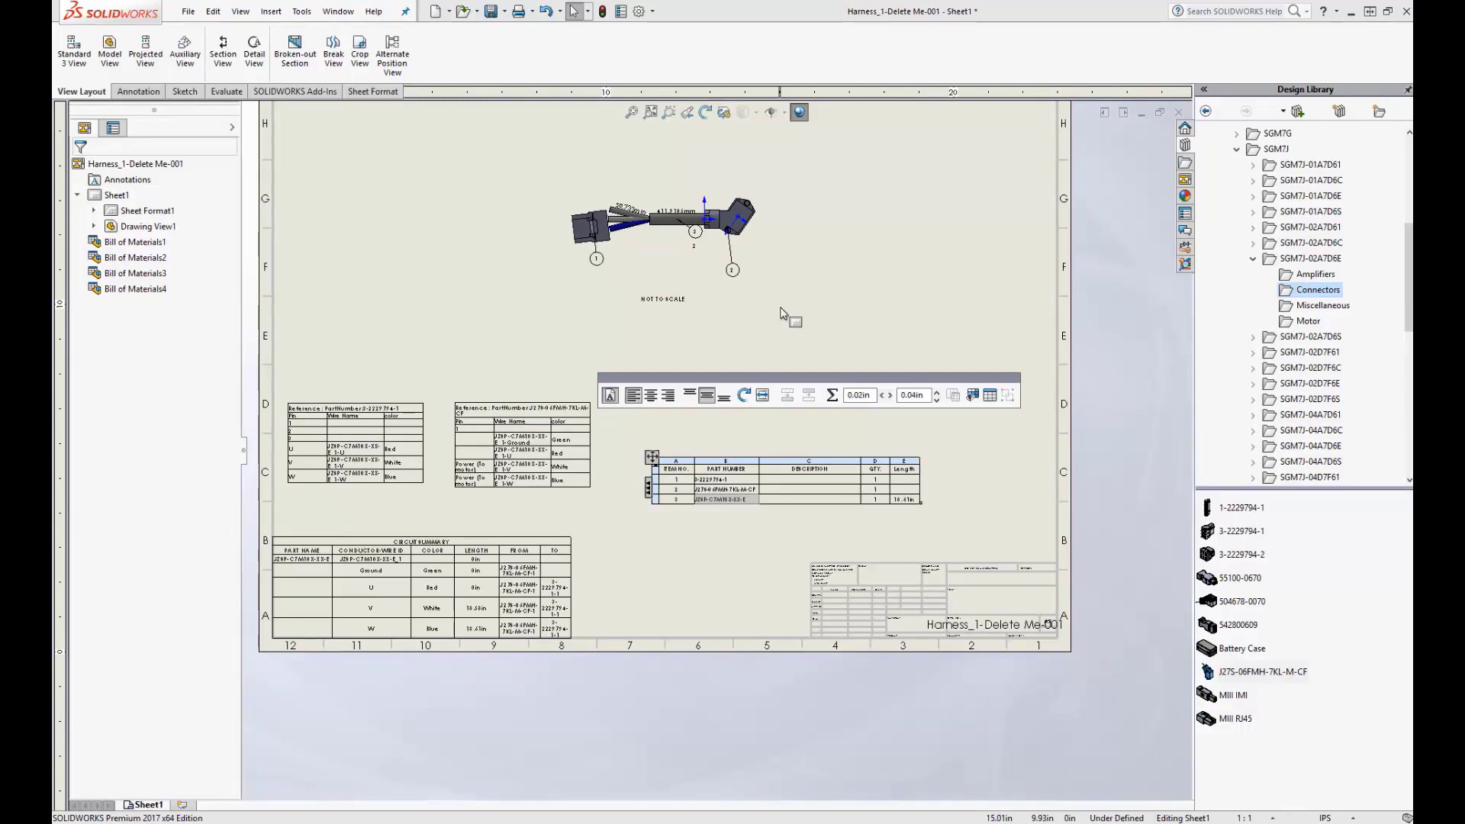
scroll(687, 140, down, 5)
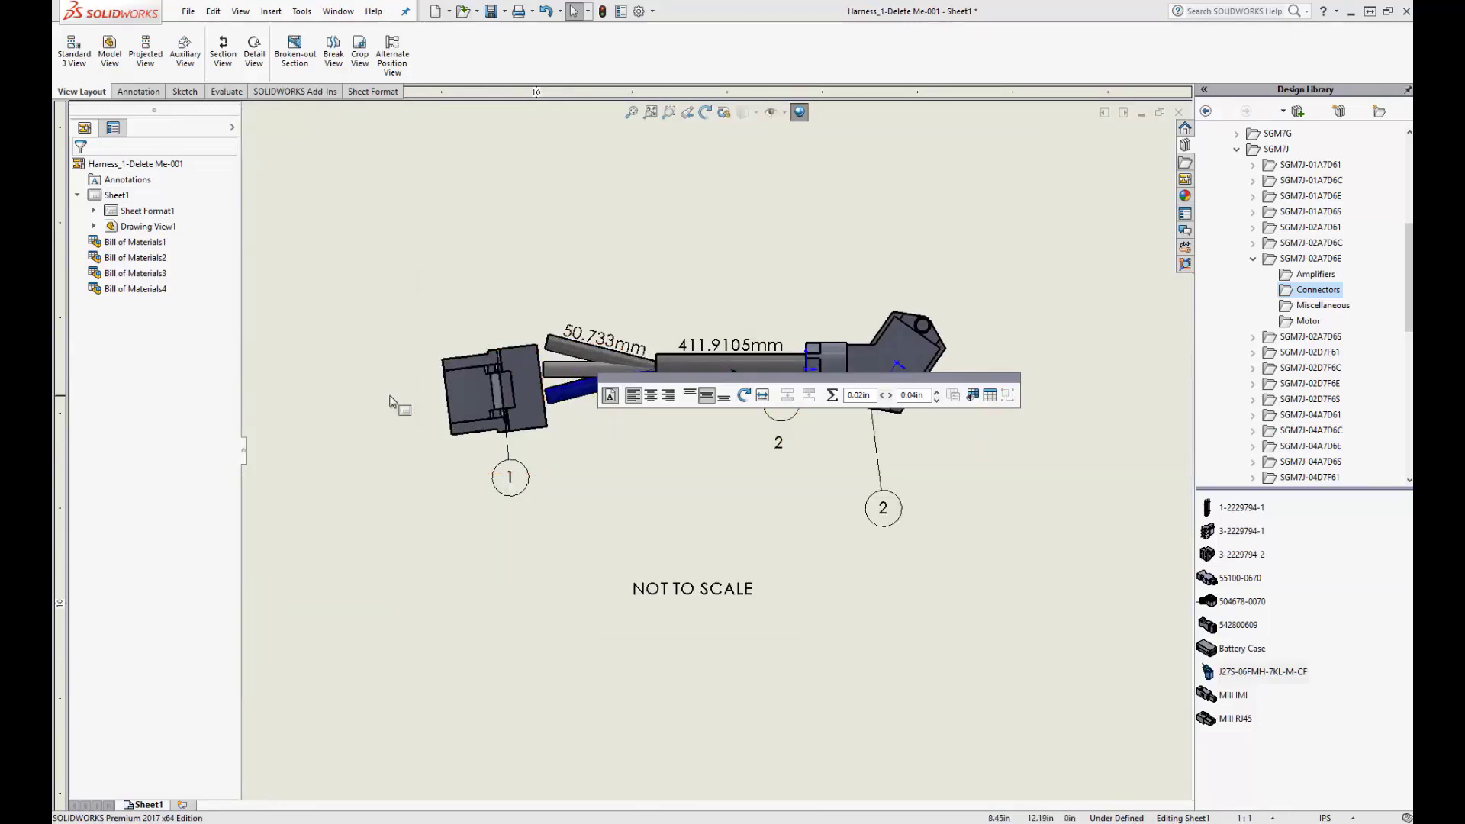
scroll(390, 402, up, 4)
scroll(687, 426, down, 2)
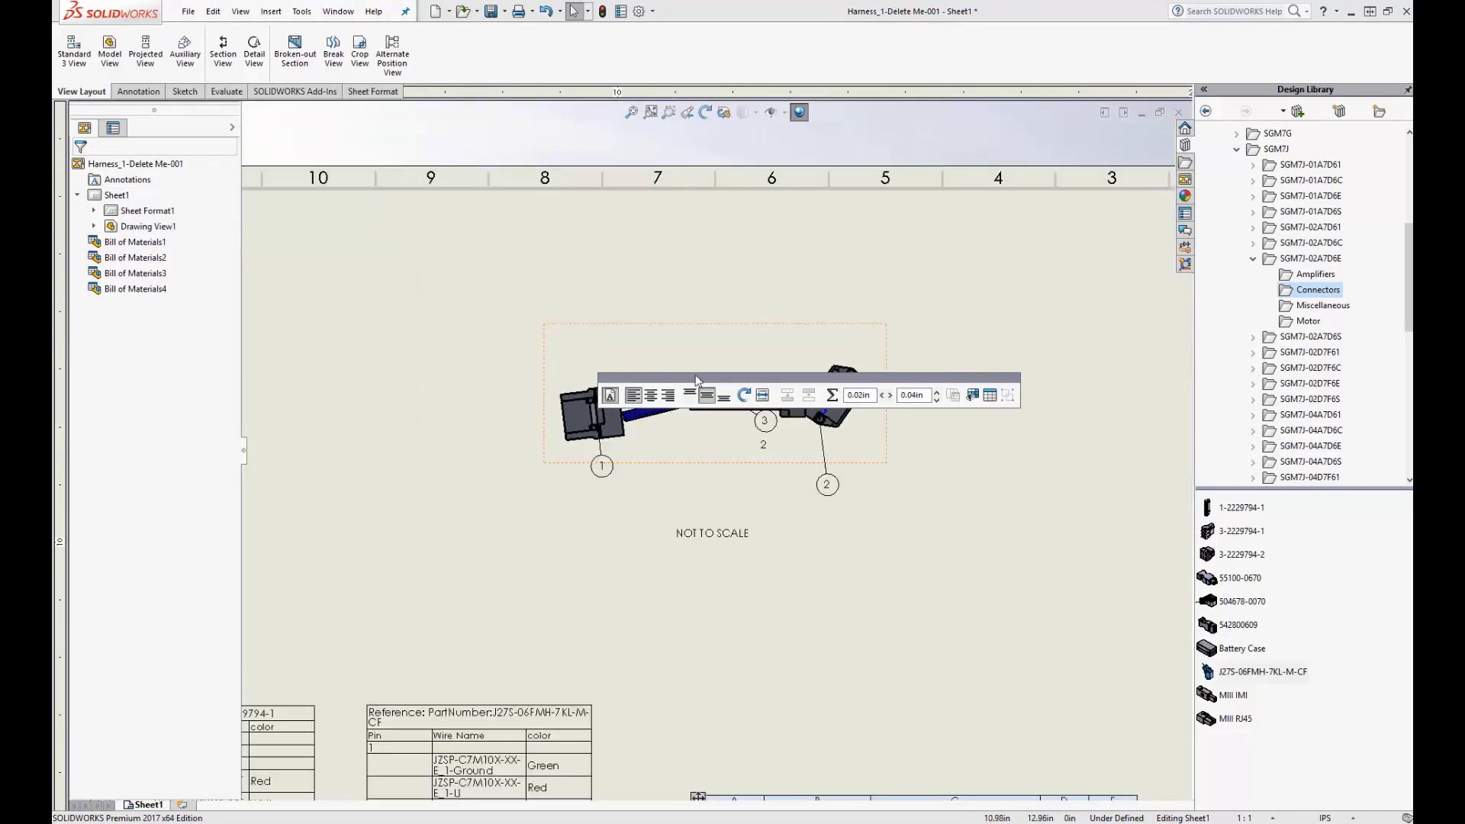
drag(696, 379, 605, 230)
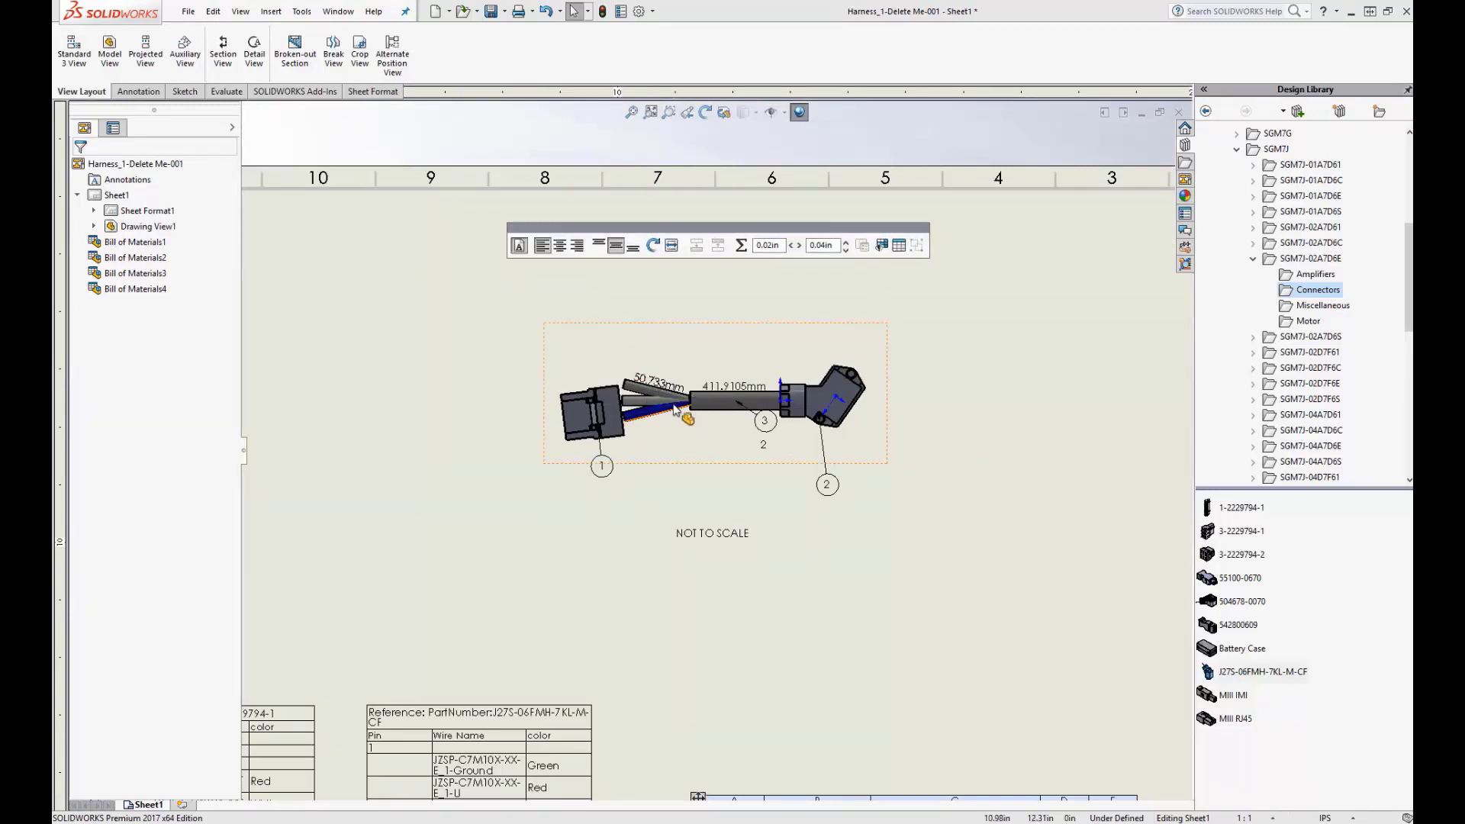
scroll(744, 547, up, 2)
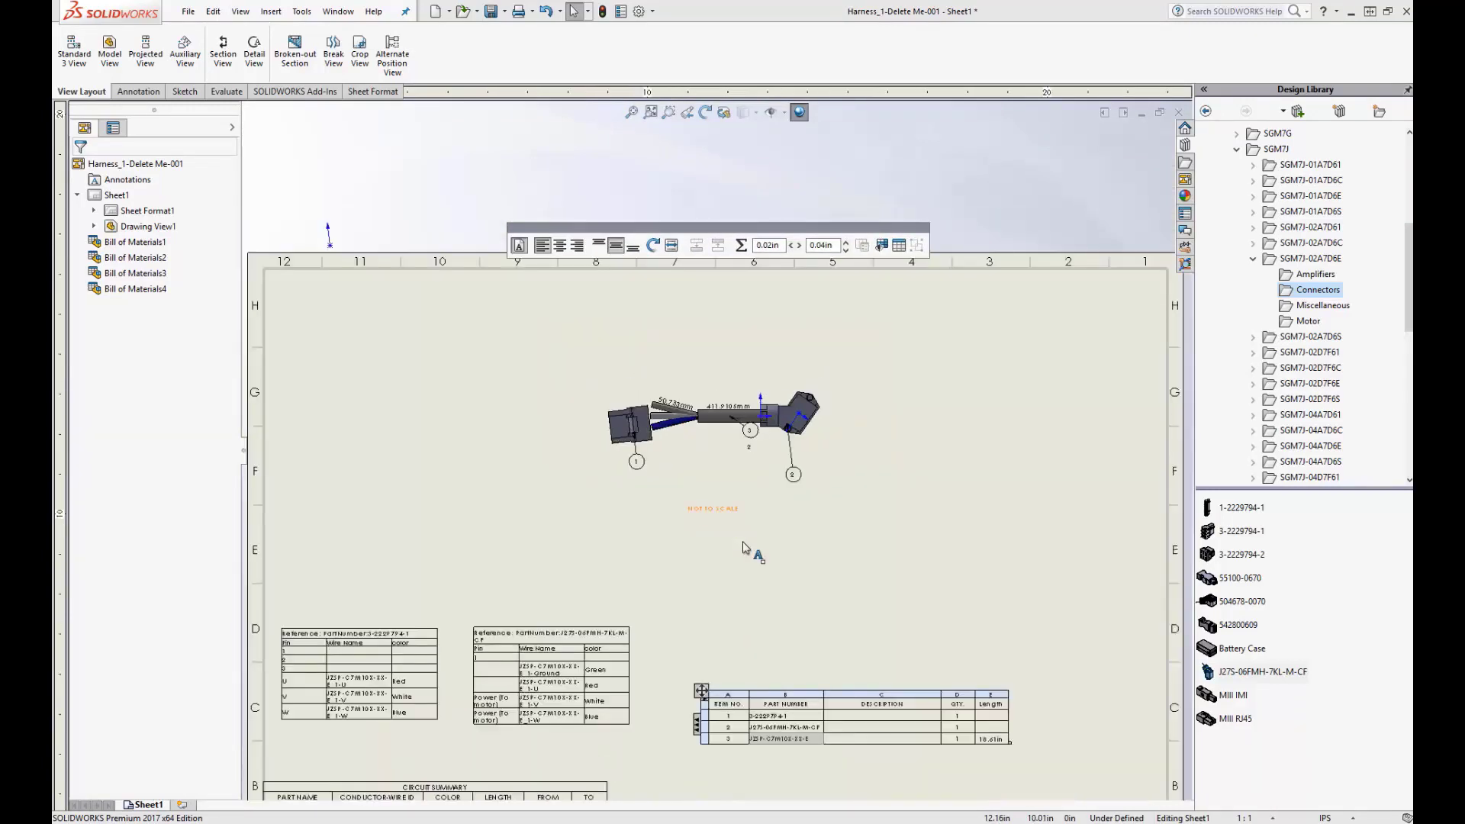
scroll(744, 547, up, 2)
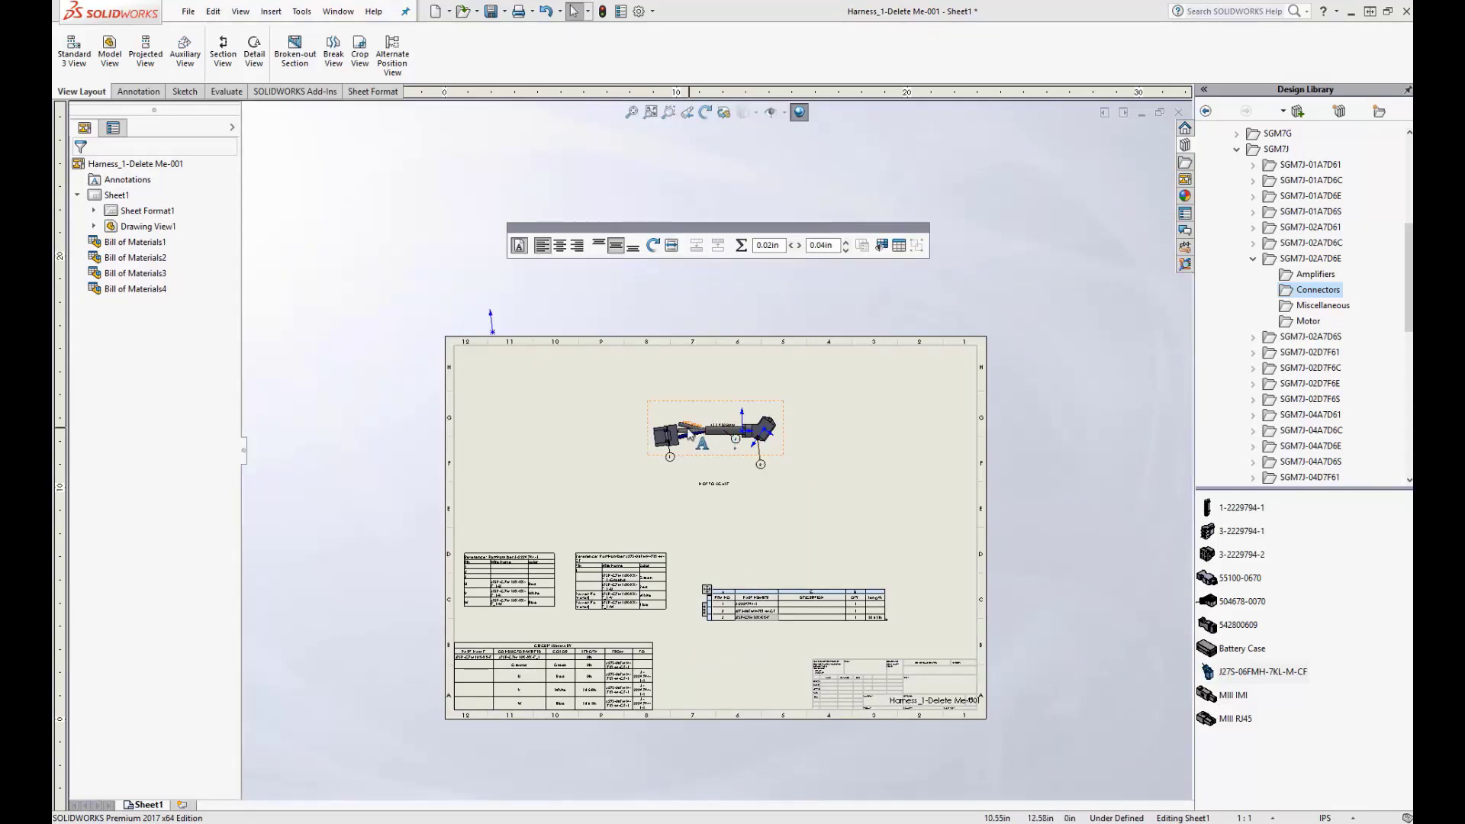
scroll(691, 439, down, 3)
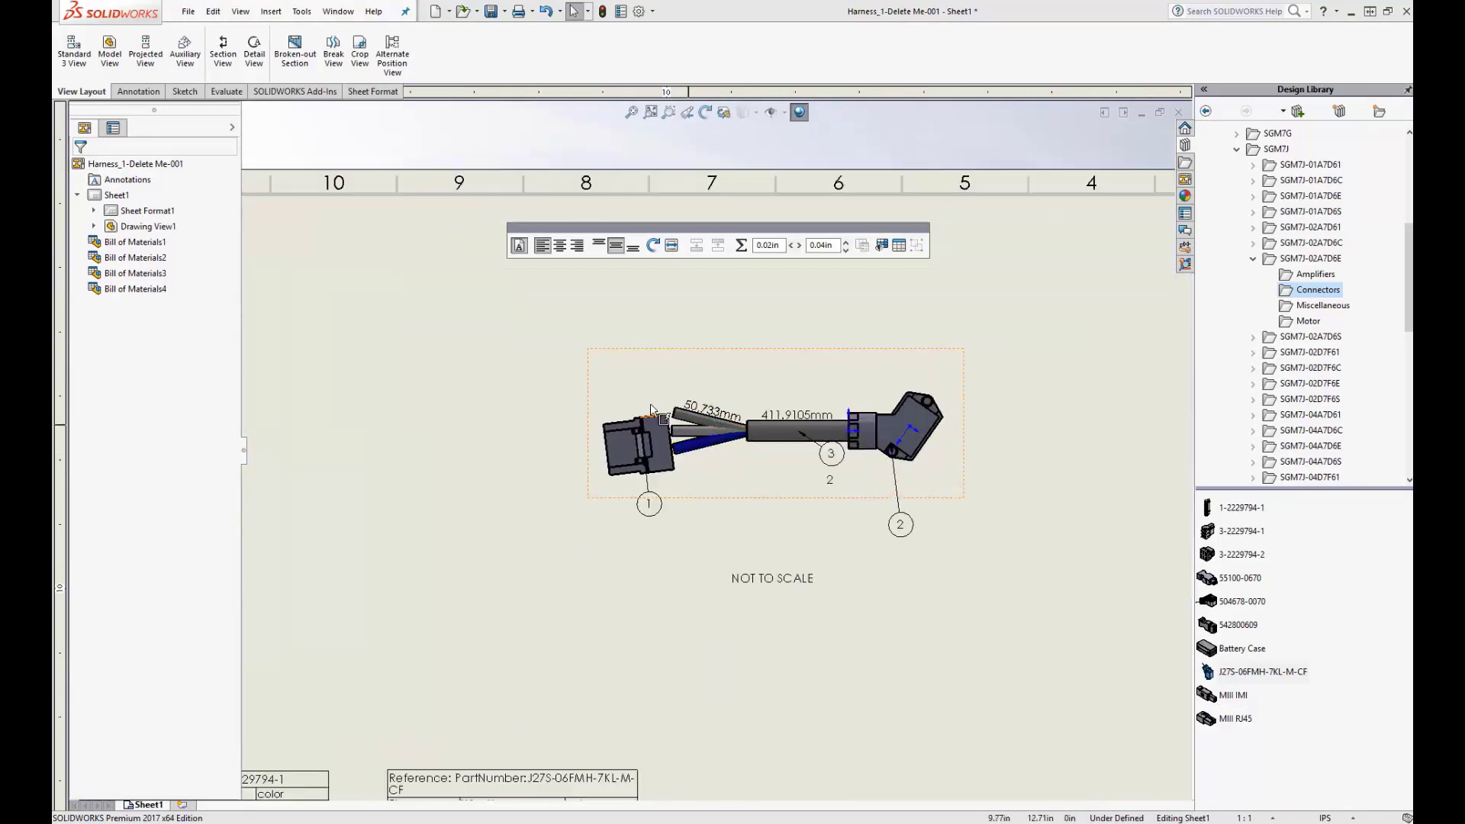
scroll(670, 573, up, 3)
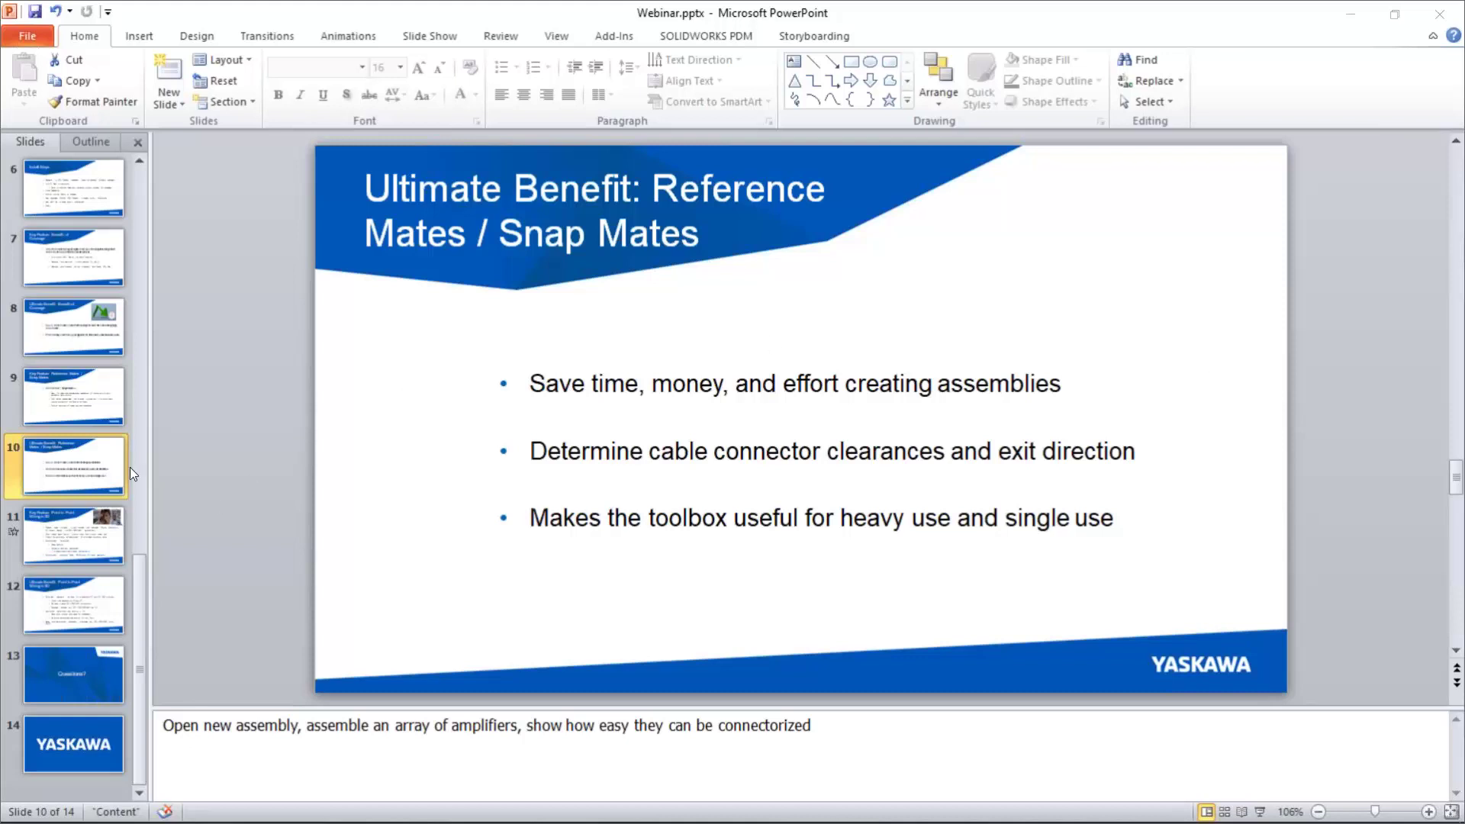
Switch to the PowerPoint webinar deck and show slide 11, "Key Feature: Point to Point Wiring in 3D"
click(55, 534)
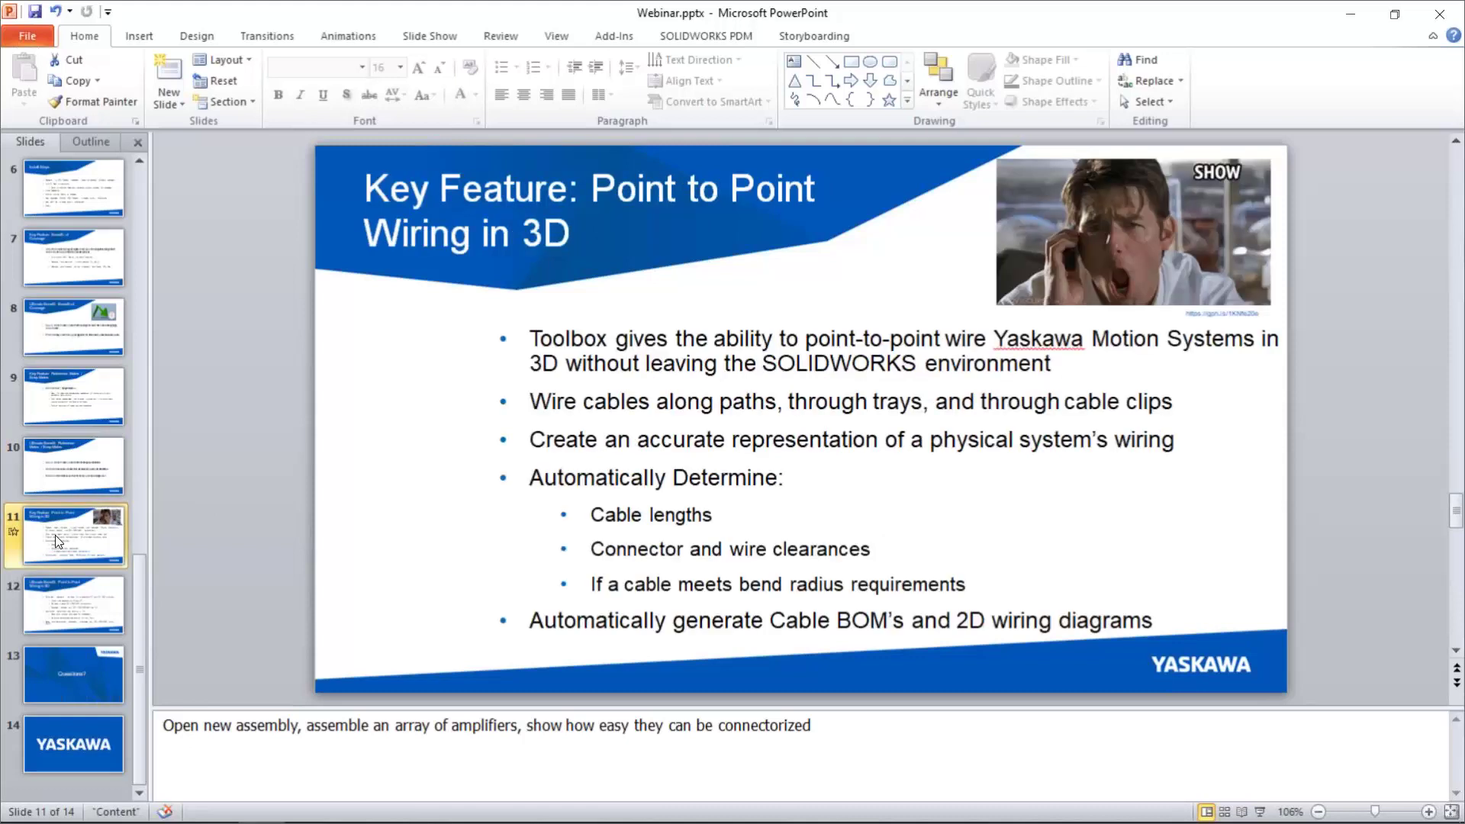